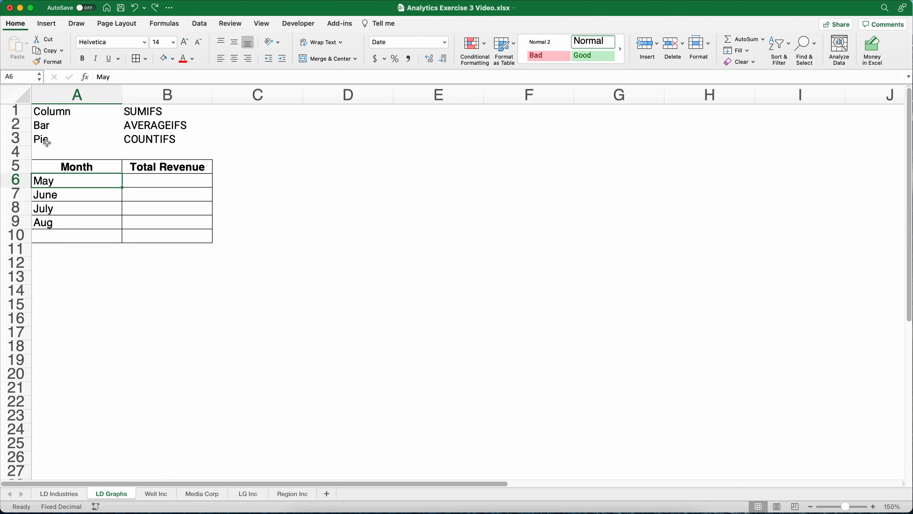
Step: On the LD Industries sheet, enter the formula =TEXT(B6,"mmm") in cell C6 of the Month column
left_click(59, 498)
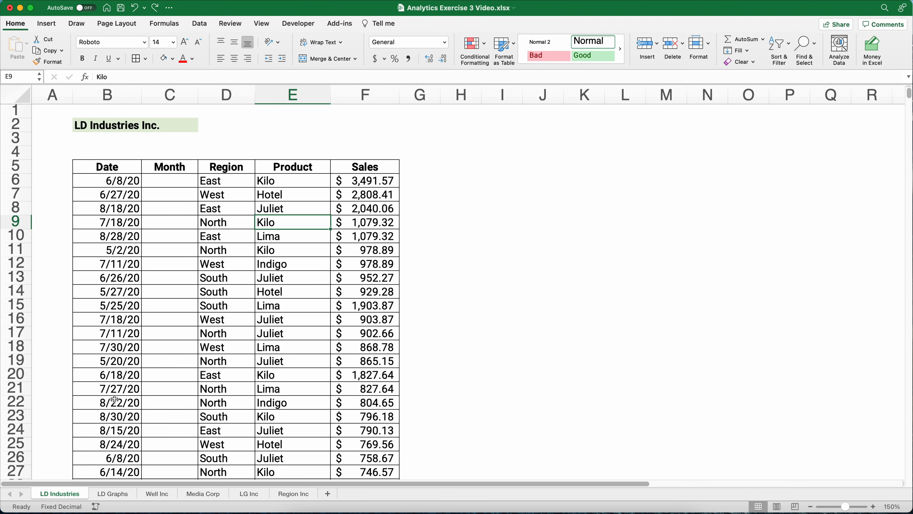
left_click(168, 185)
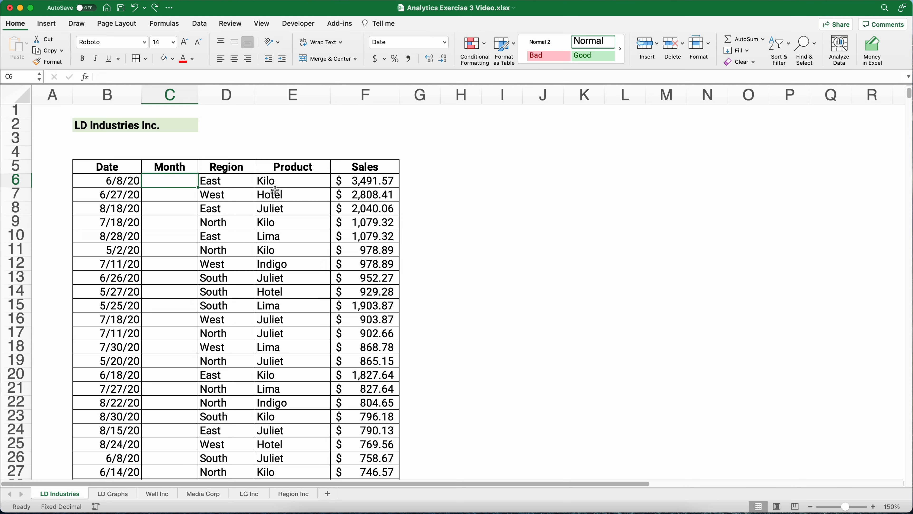
type("=")
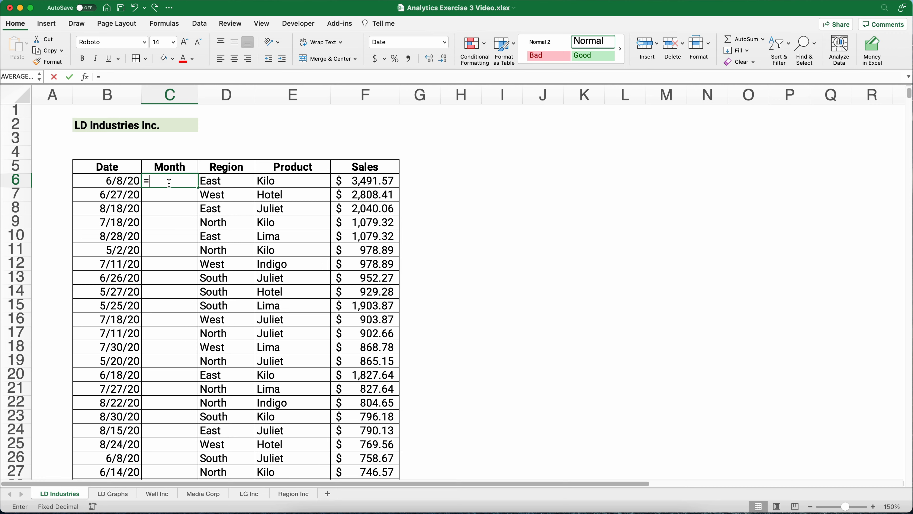
type("text")
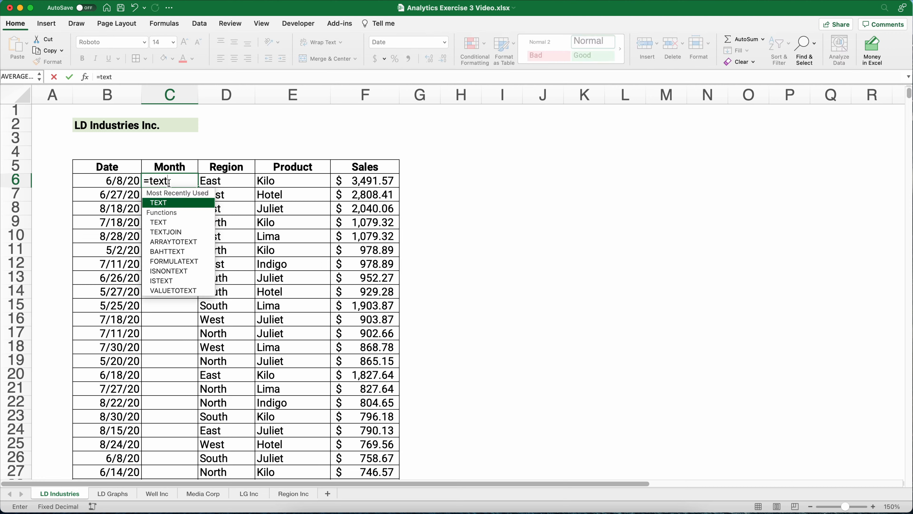
type("(")
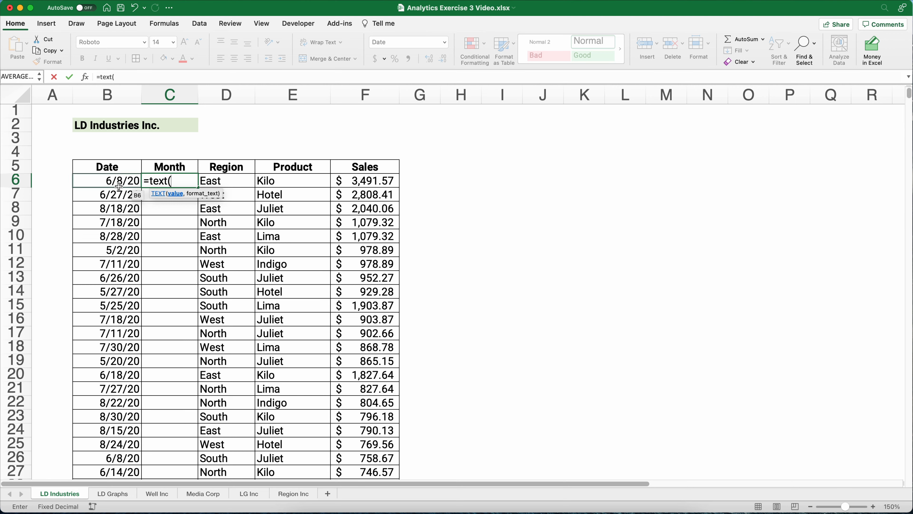
left_click(108, 183)
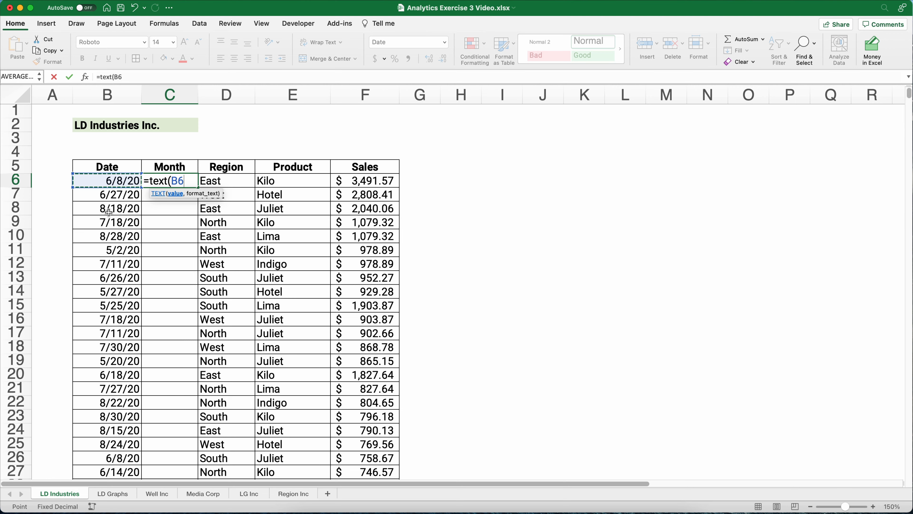
type(",\"")
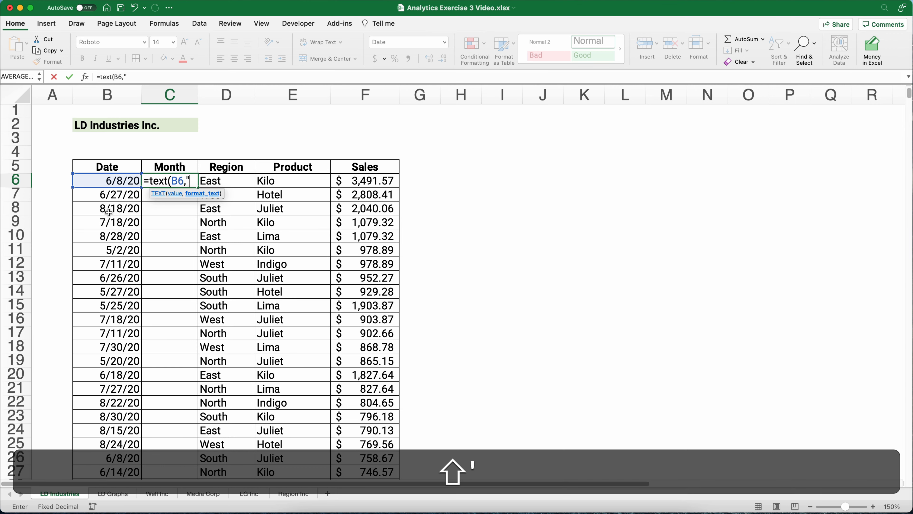
type("MMM")
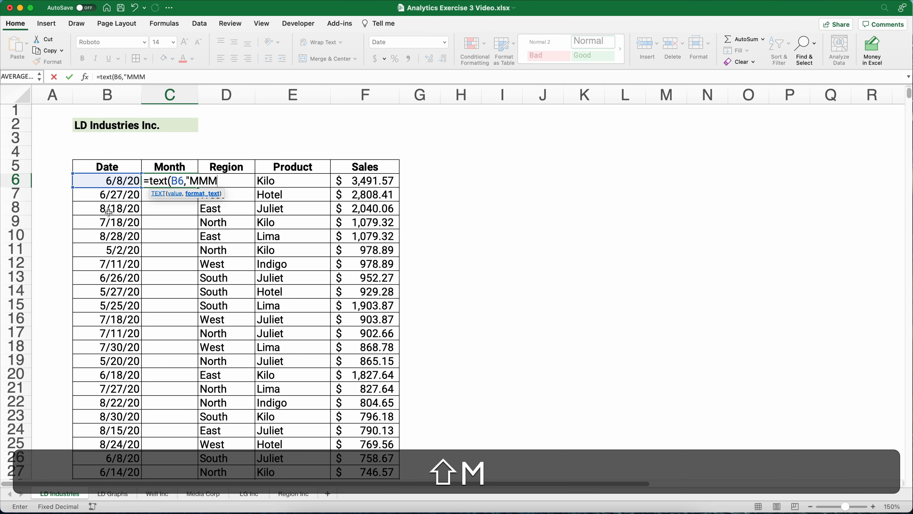
key("BackSpace")
key("BackSpace")
key("BackSpace")
type("m")
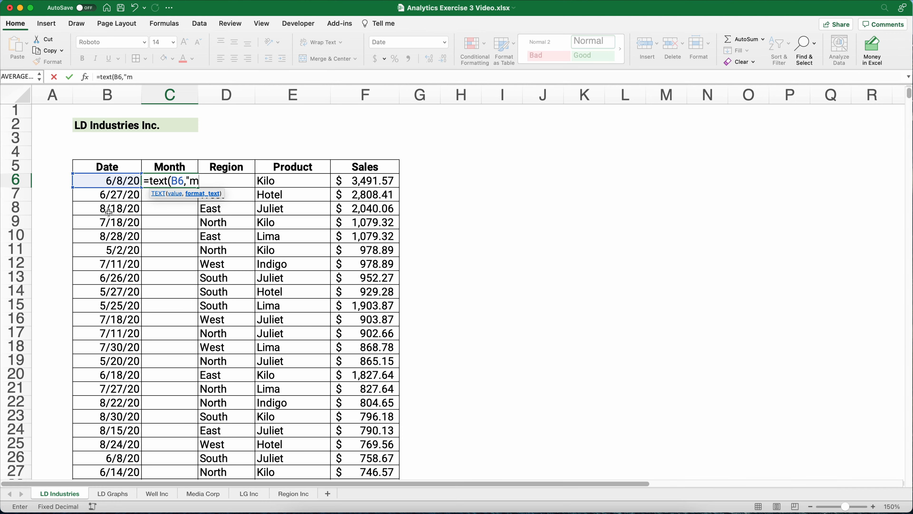
type("mmM")
key("BackSpace")
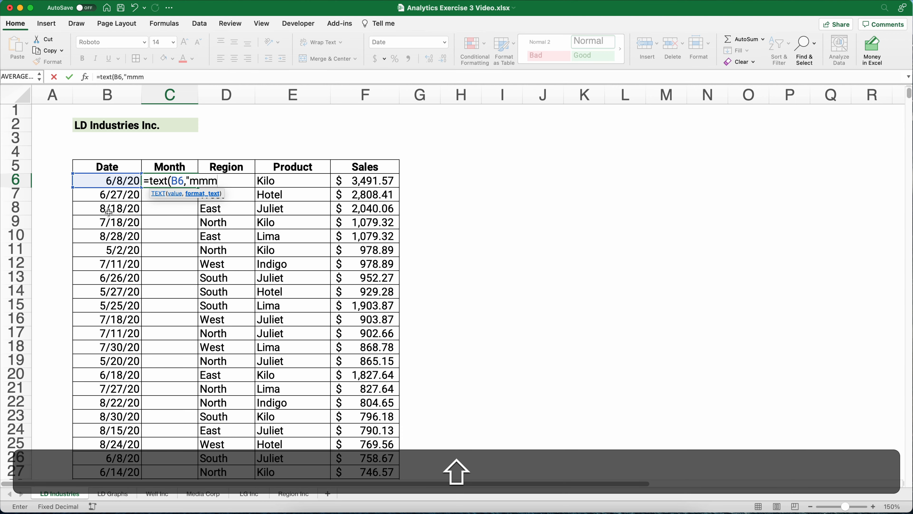
type("\")")
key("Return")
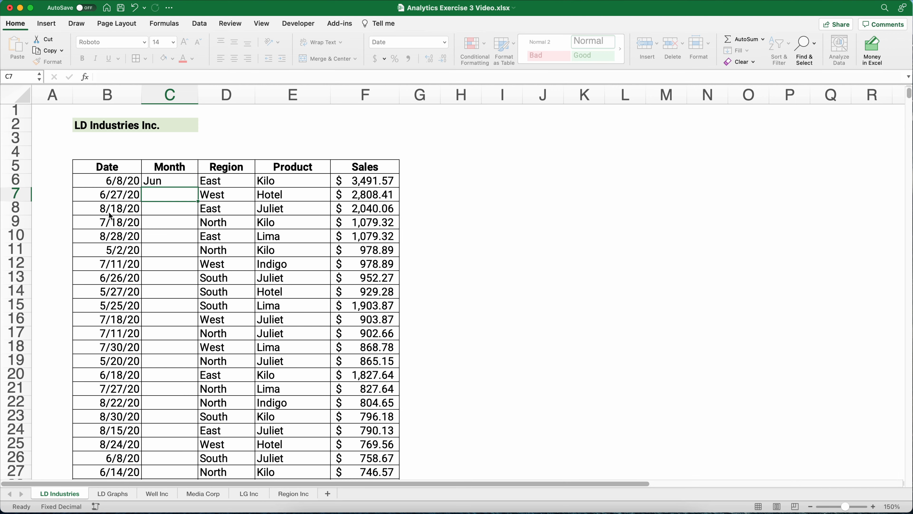
Step: Fill the month formula from C6 down to the last data row, check the end of the table, and return to its top
left_click(156, 181)
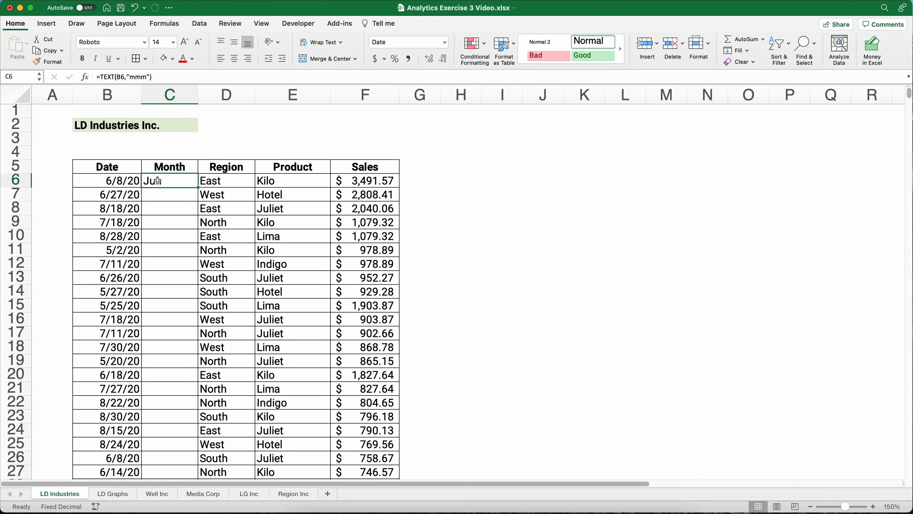
double_click(196, 187)
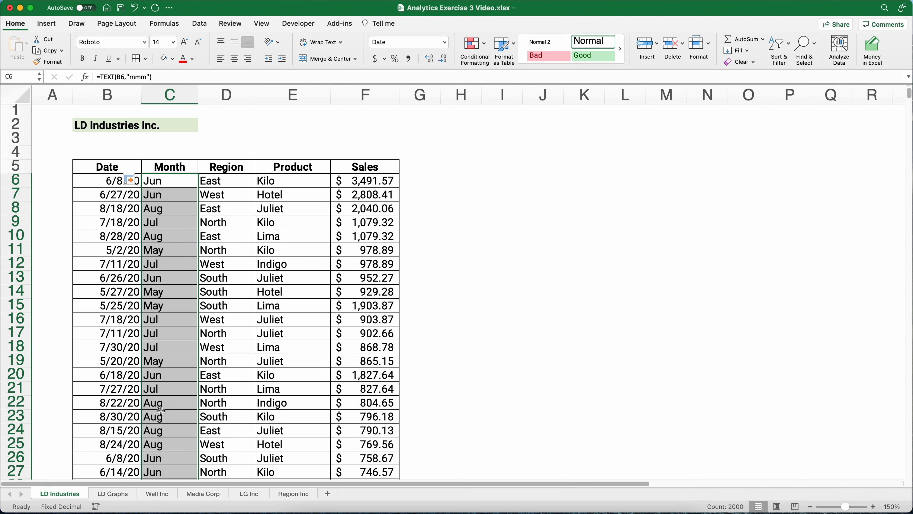
left_click(131, 402)
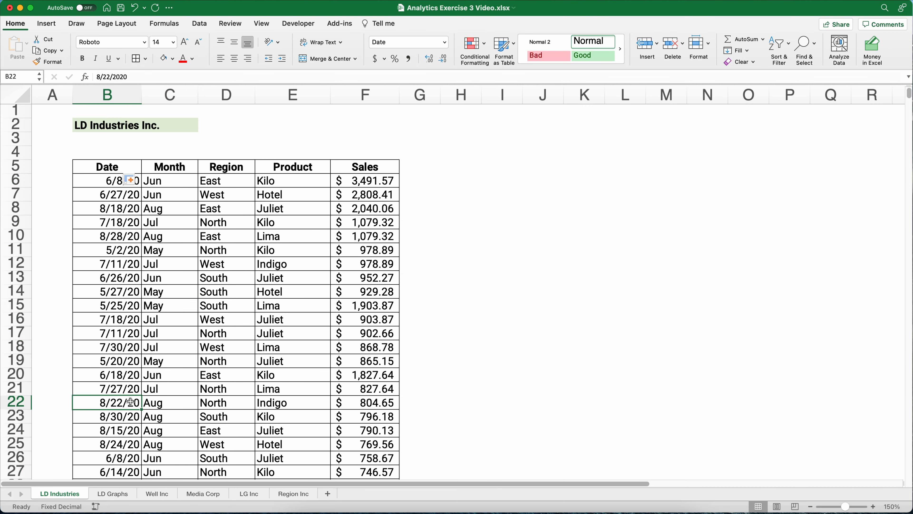
key("super+Down")
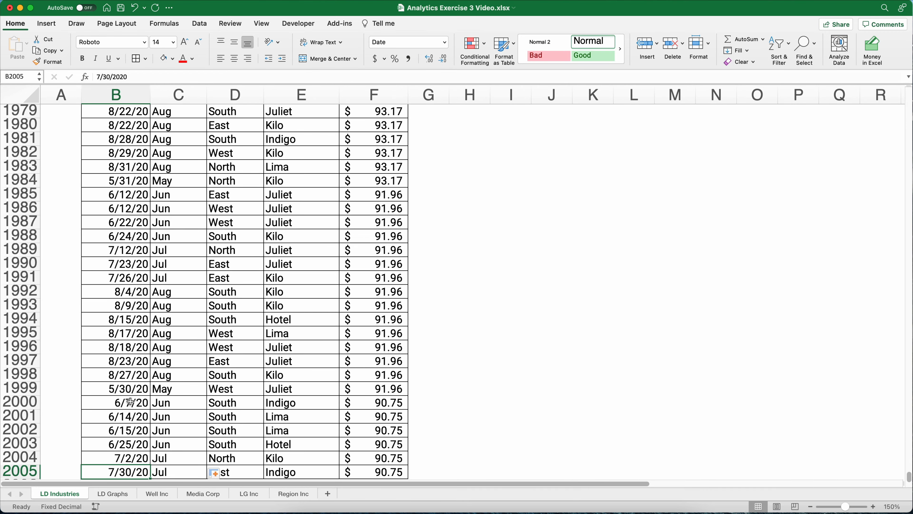
key("super+Up")
key("super+Up")
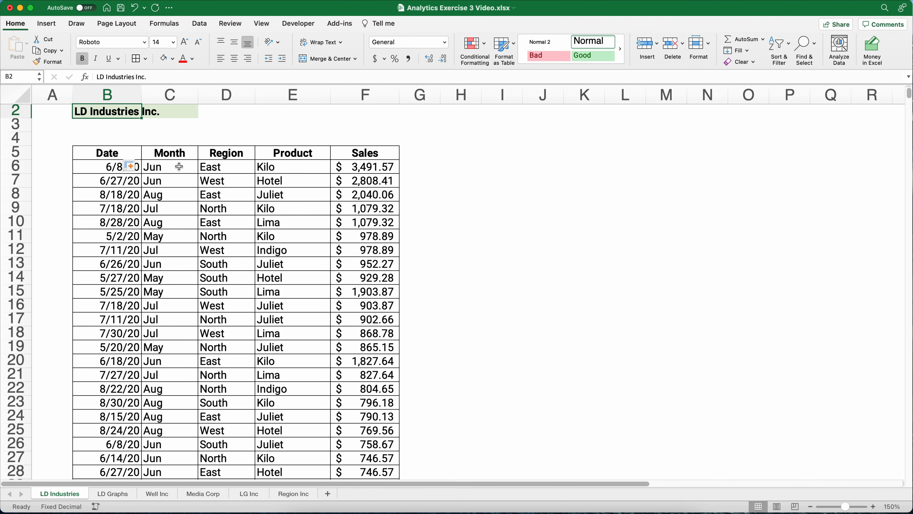
Step: Name the Month column's data range, from C6 down to C2005, "months"
left_click(163, 165)
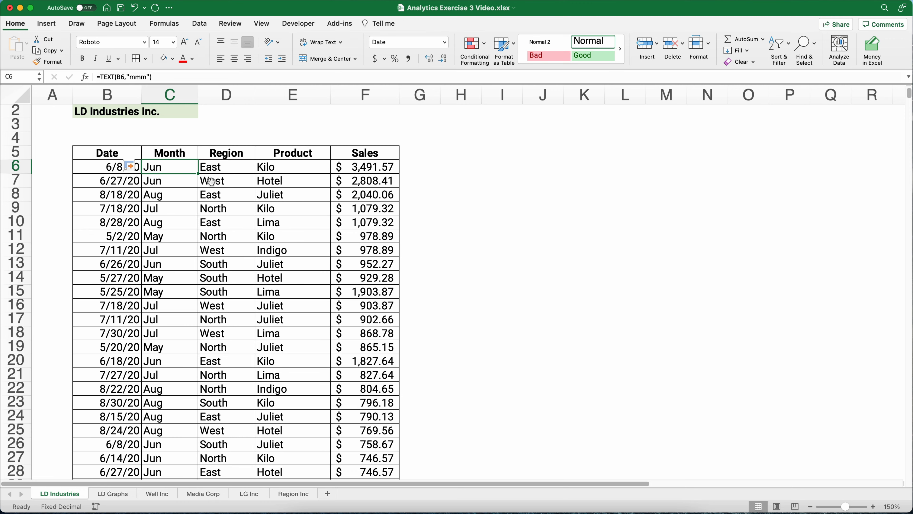
key("shift+super+Down")
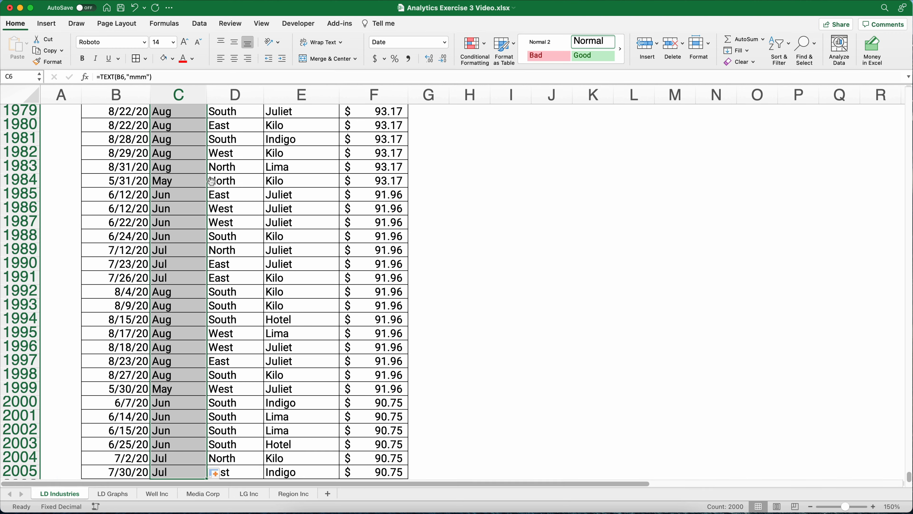
left_click(15, 76)
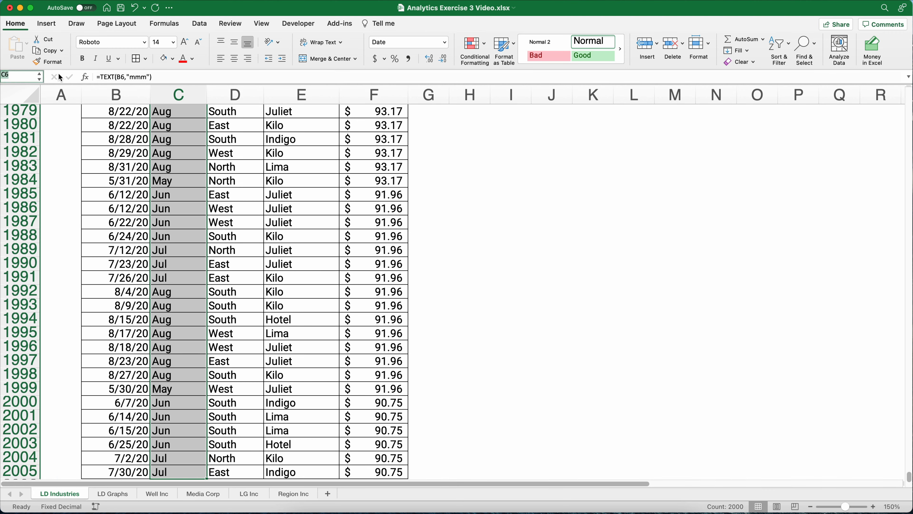
type("months")
key("Return")
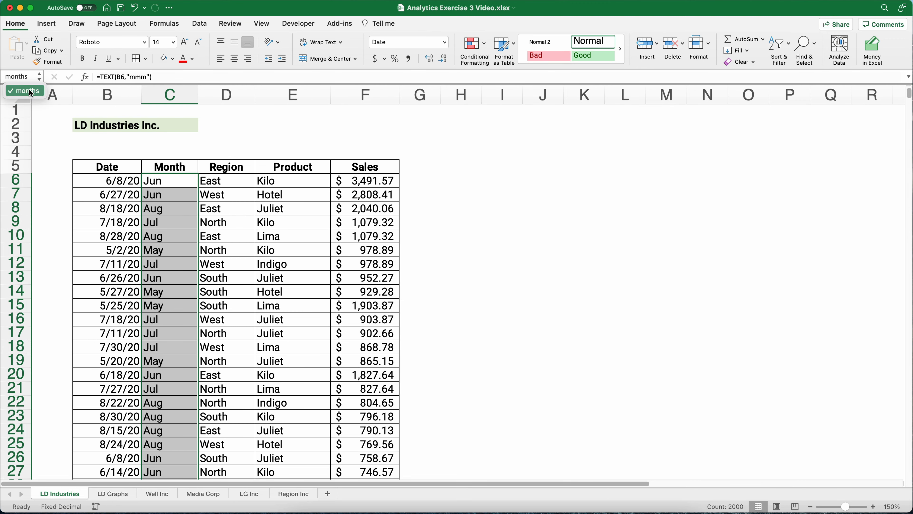
Step: Check the months named range by moving to another cell and recalling the range by its name
scroll(246, 261, "down", 2)
left_click(246, 262)
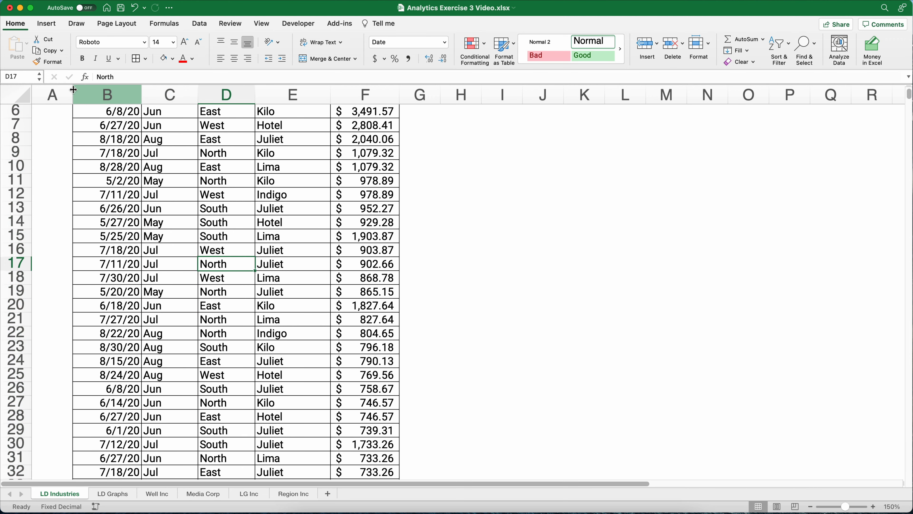
left_click(40, 83)
left_click(21, 90)
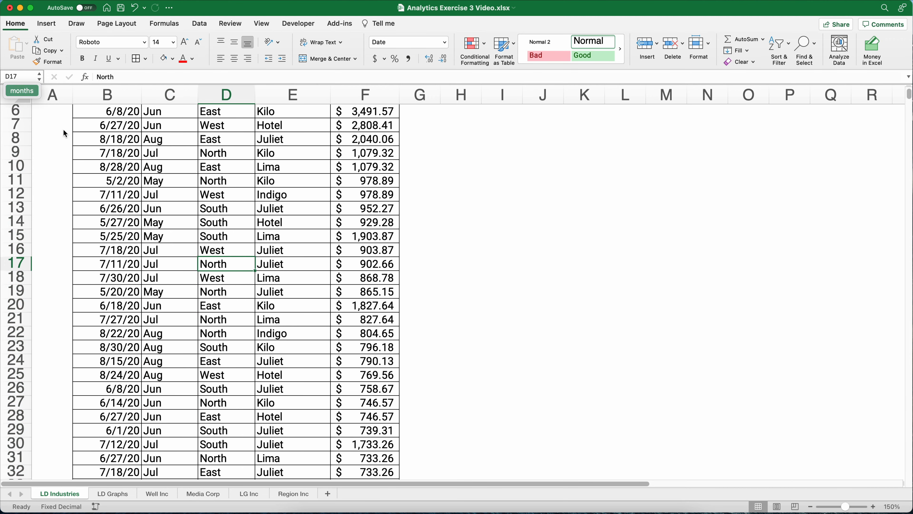
scroll(219, 362, "up", 3)
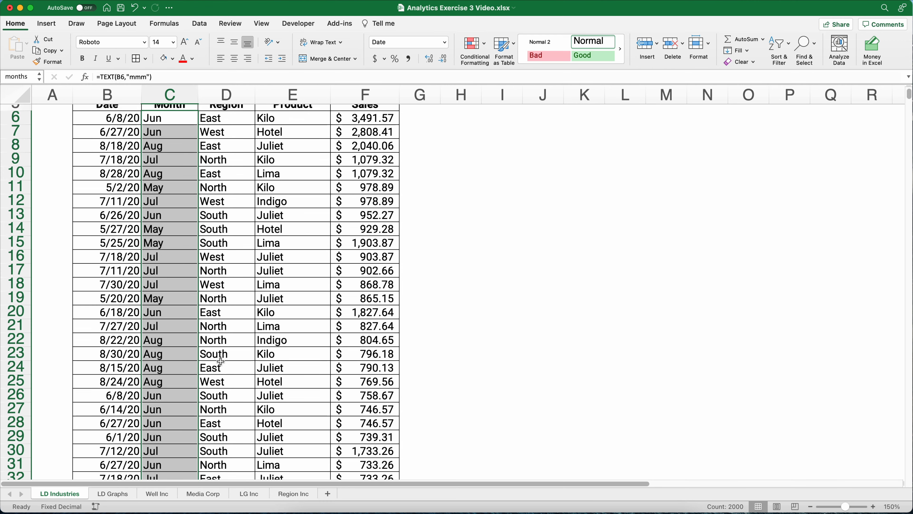
Step: Name the Region column's data range, from D6 down to D2005, "region"
left_click(229, 181)
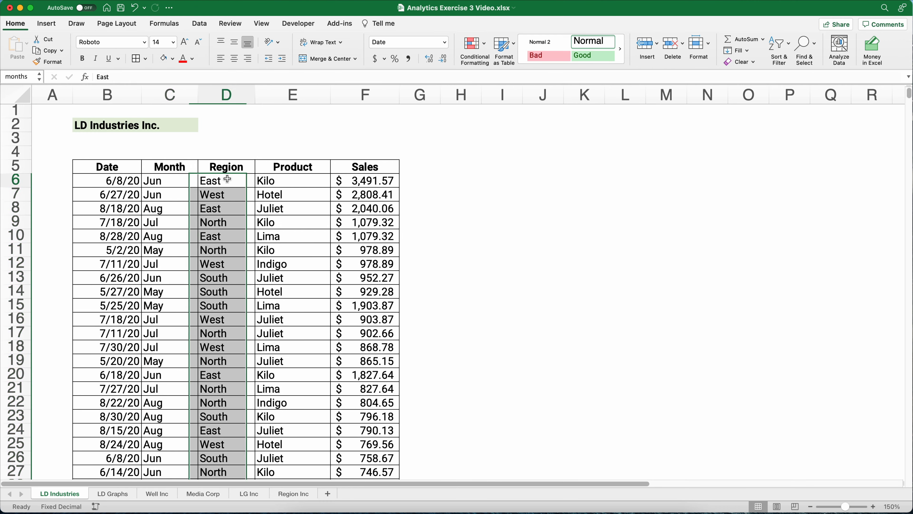
key("super+shift+Down")
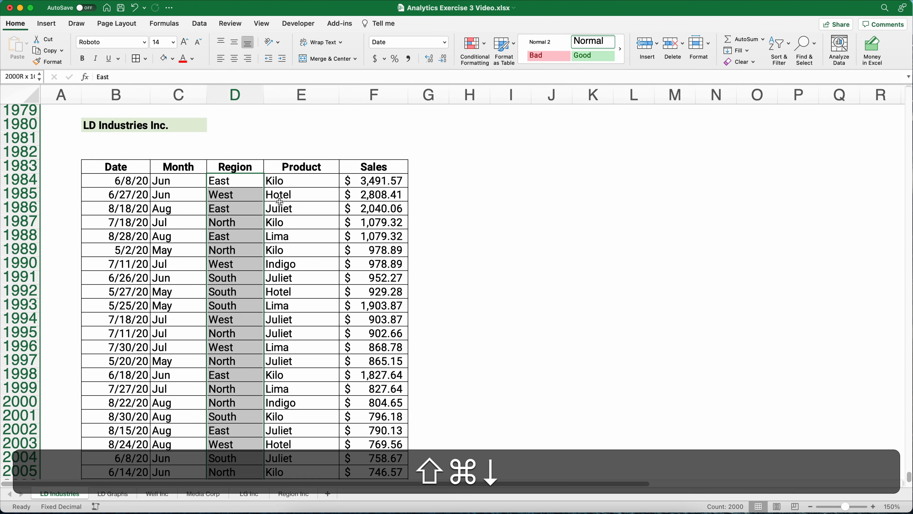
left_click(15, 80)
type("region")
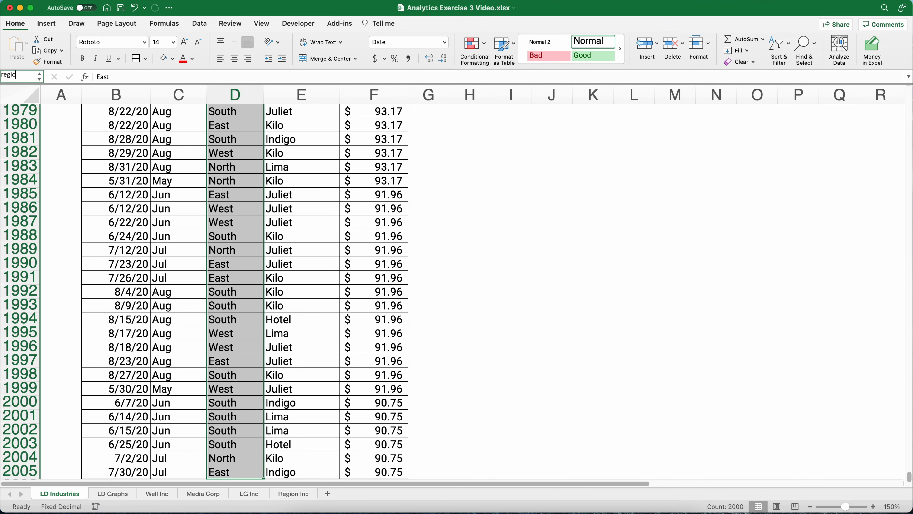
key("Return")
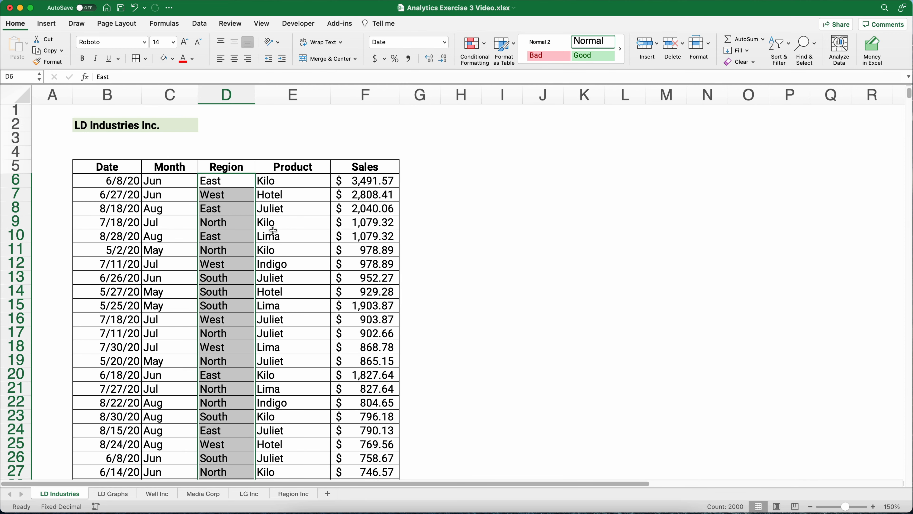
left_click(319, 254)
Step: Name the Product column's data range, from E6 down to E2005, "product"
left_click(299, 179)
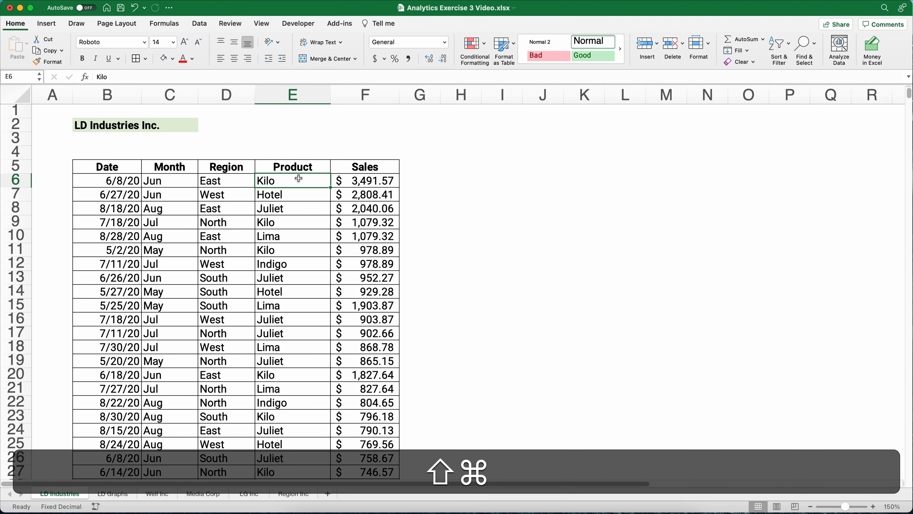
key("super+shift+Down")
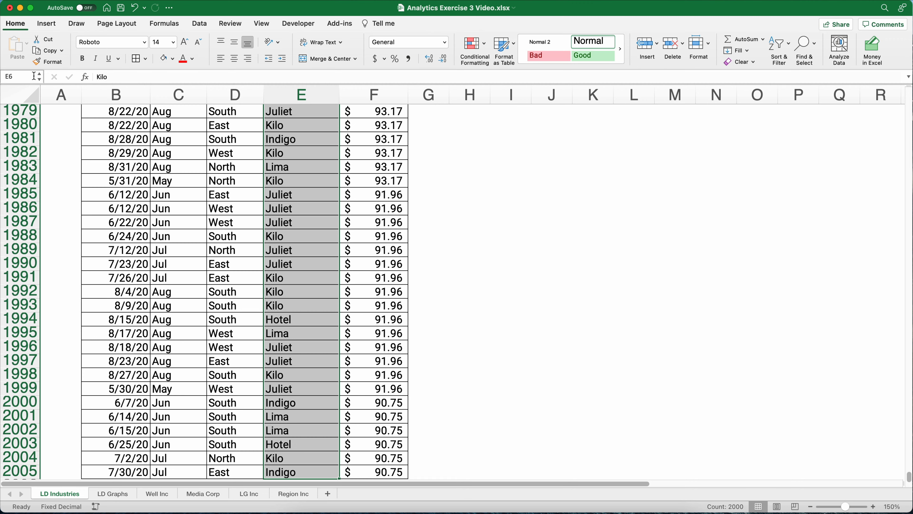
left_click(32, 76)
type("product")
key("Return")
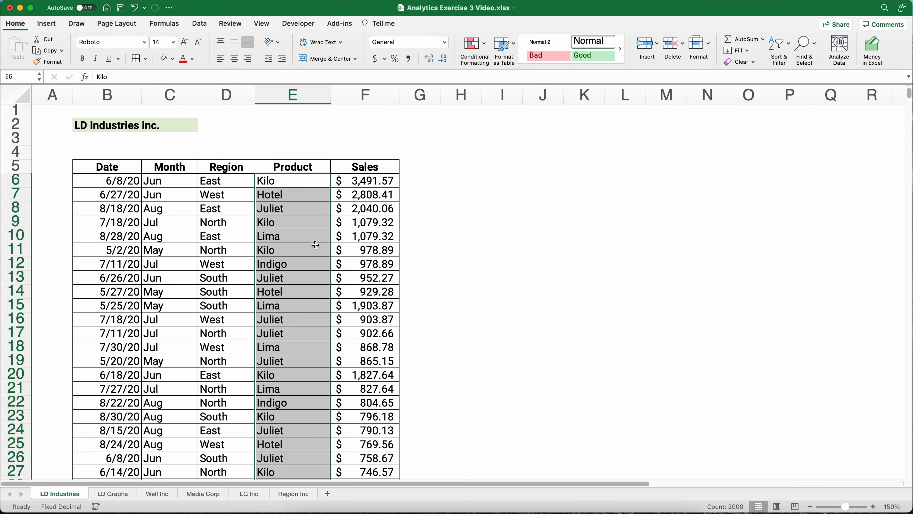
left_click(316, 220)
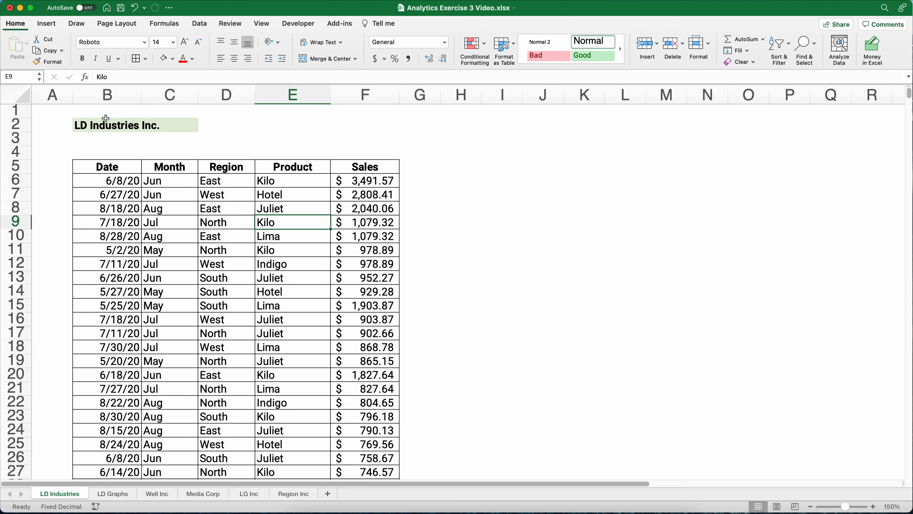
Step: Name the Sales column's data range, from F6 down to F2005, "sales"
left_click(354, 182)
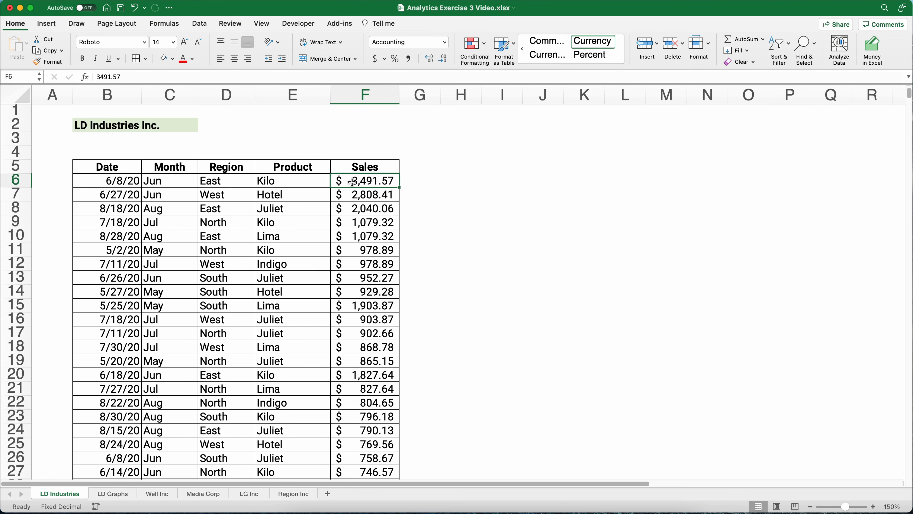
key("shift+super+Down")
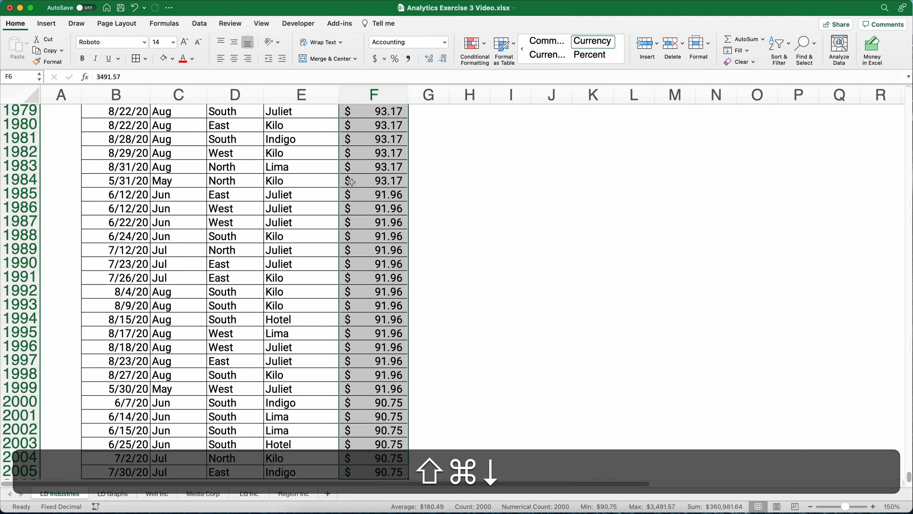
left_click(18, 73)
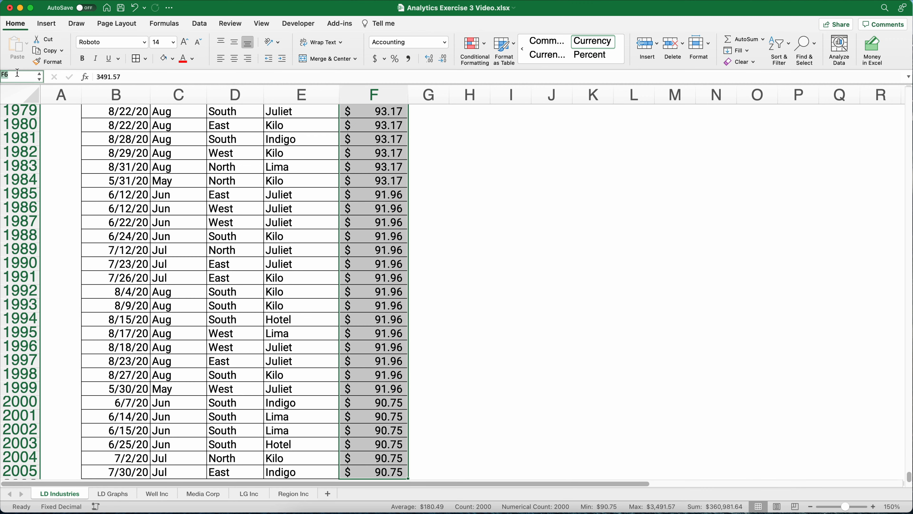
type("sales")
key("Return")
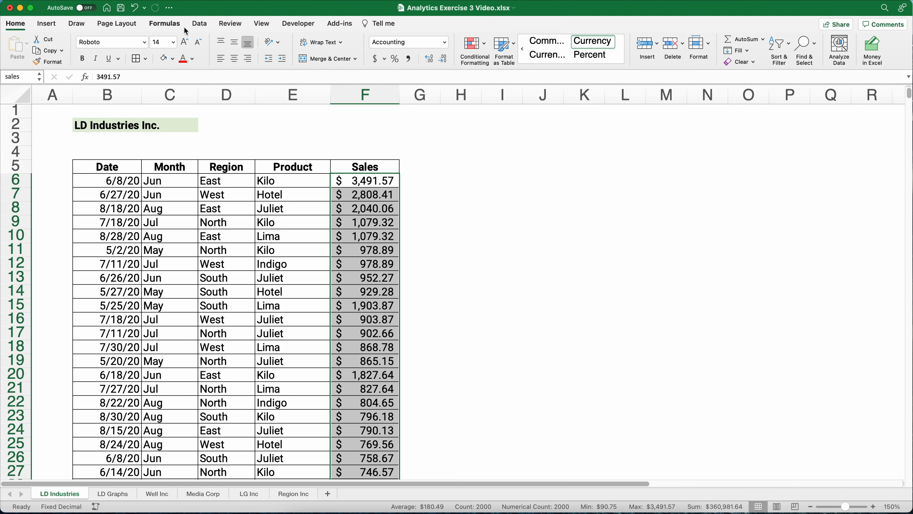
Step: Review the workbook's defined names in the Name Manager, then close it
left_click(175, 27)
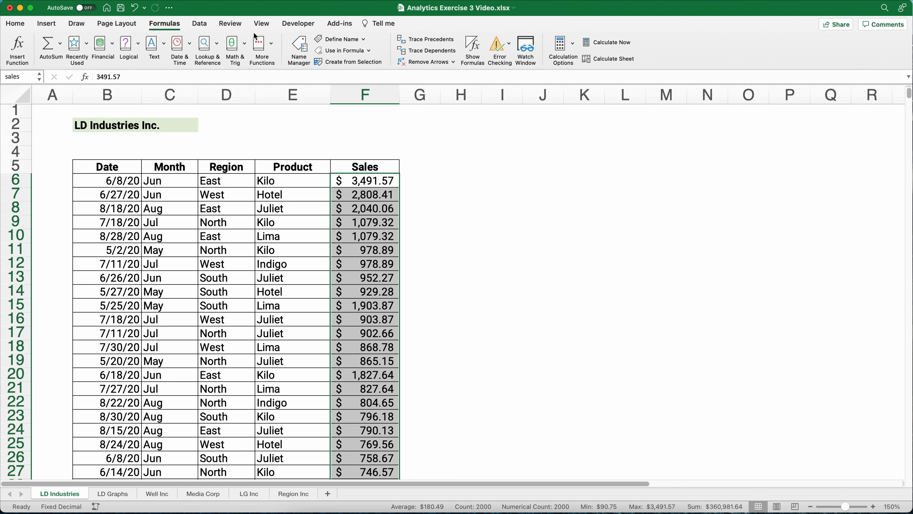
left_click(299, 49)
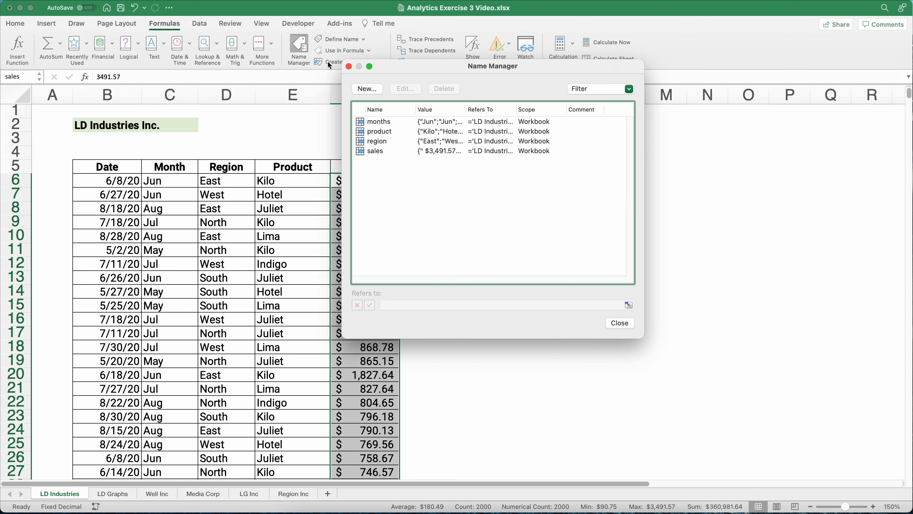
left_click(348, 67)
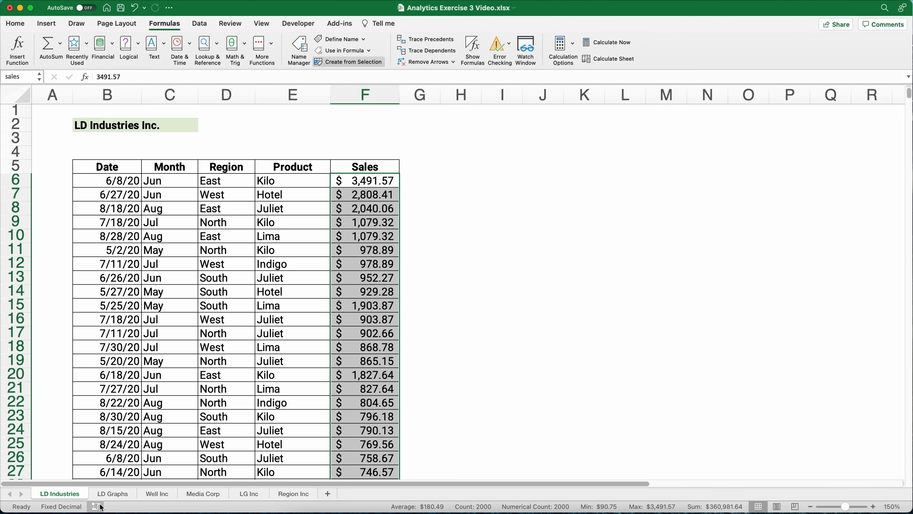
Step: Examine the Month and Total Revenue table in A5:B10 of the LD Graphs sheet, then return to the LD Industries sheet
left_click(110, 497)
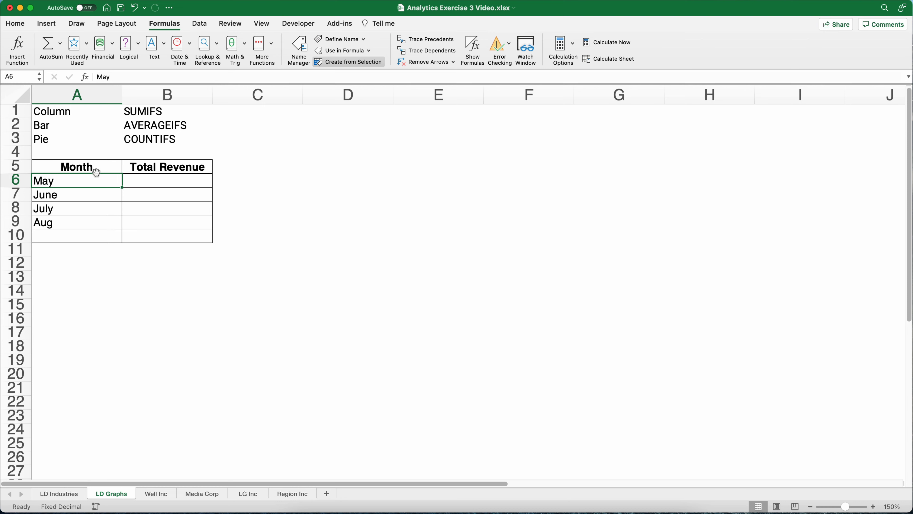
left_click_drag(83, 169, 166, 234)
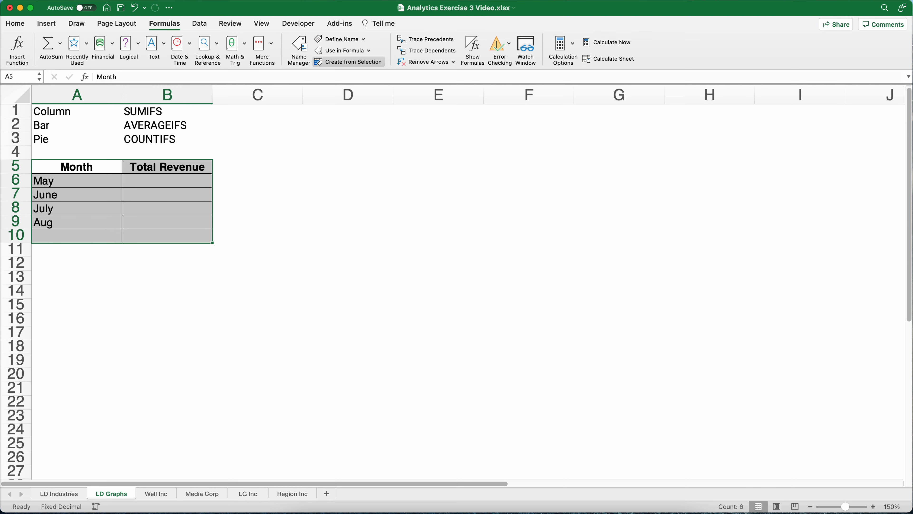
left_click(75, 495)
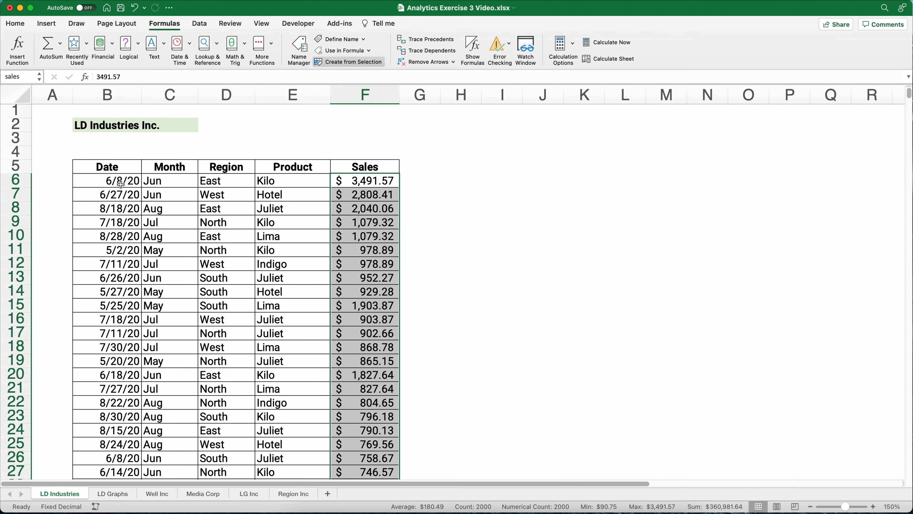
Step: Turn on filtering for the LD Industries data table and check which months the Month column contains
left_click(117, 202)
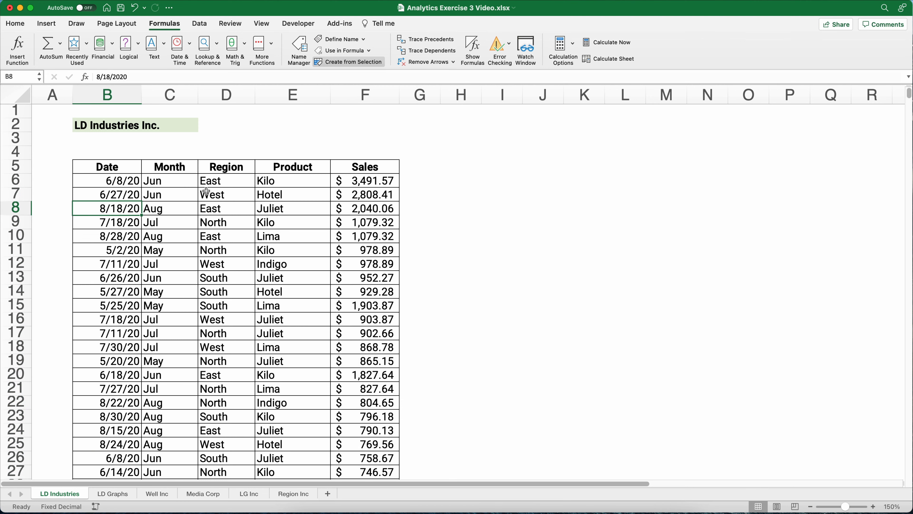
left_click(199, 25)
left_click(451, 44)
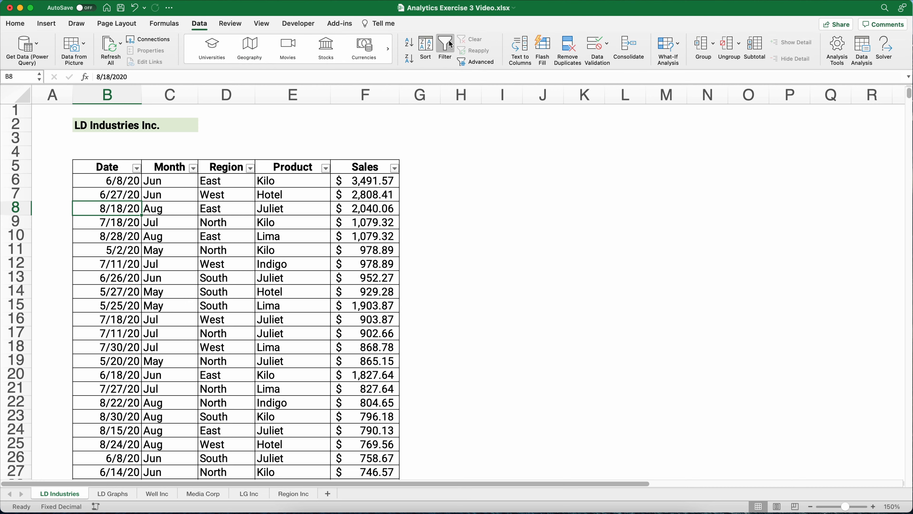
left_click(193, 169)
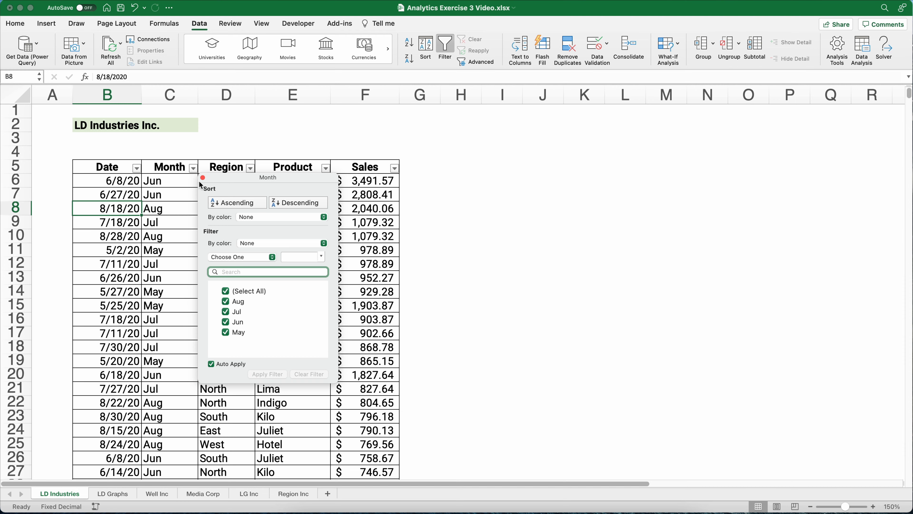
left_click(203, 179)
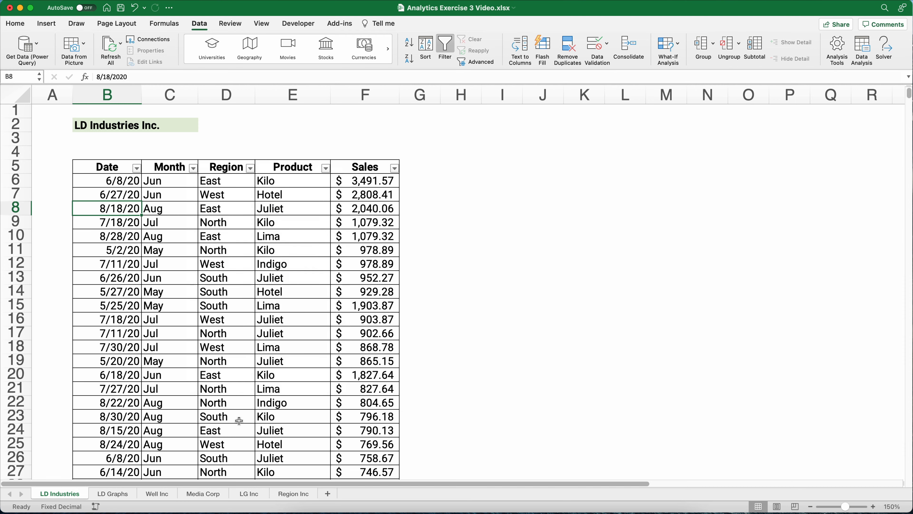
Step: Insert a SUMIFS function in May's Total Revenue cell, B6, on the LD Graphs sheet with "sales" as the sum range
left_click(117, 495)
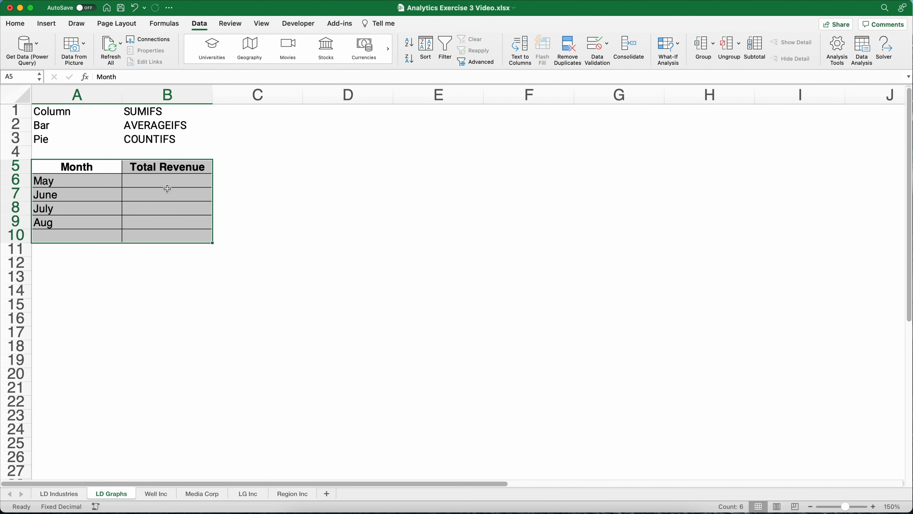
left_click(162, 186)
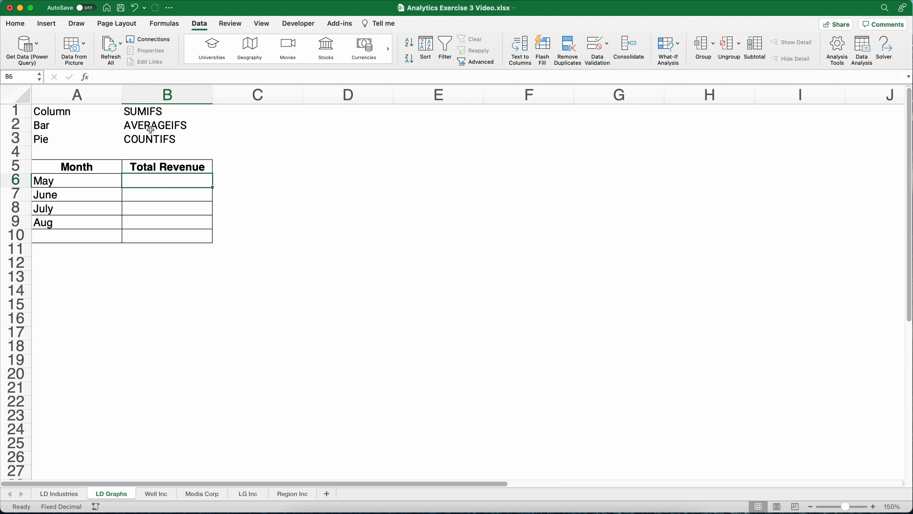
left_click(84, 78)
left_click(798, 145)
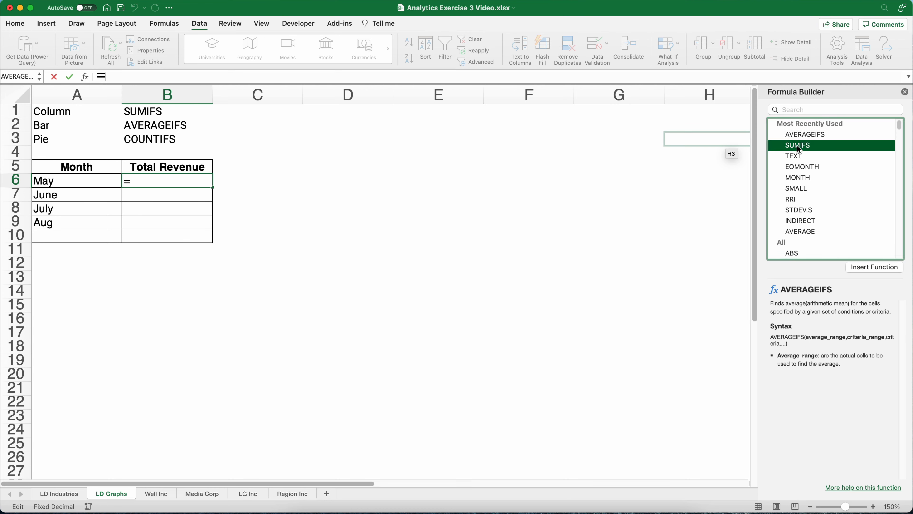
double_click(799, 146)
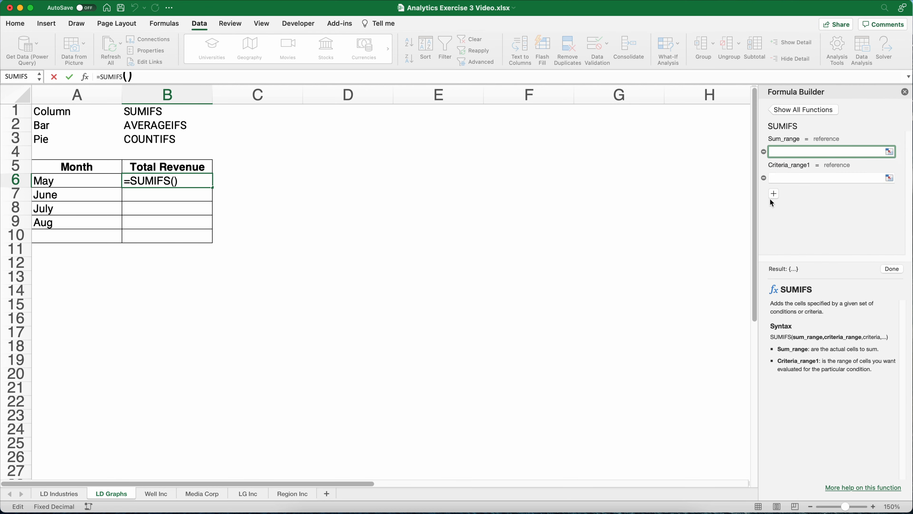
left_click(773, 195)
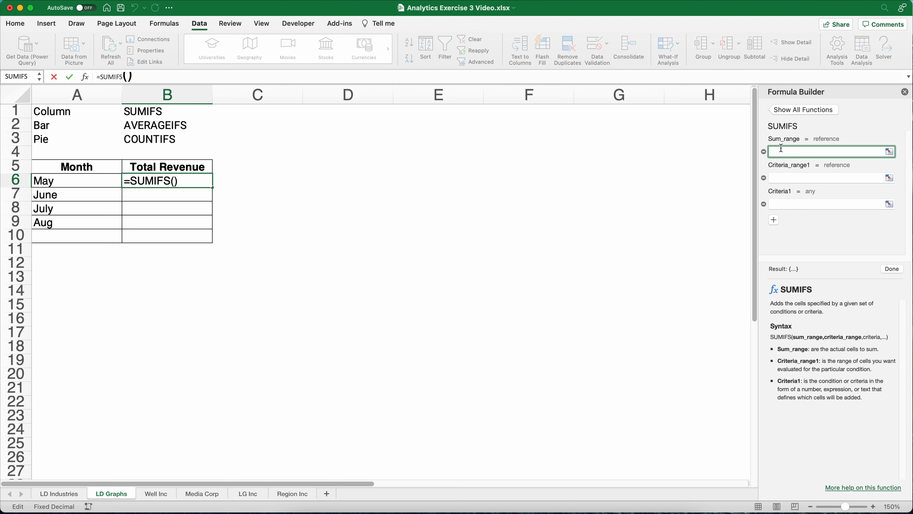
type("sales")
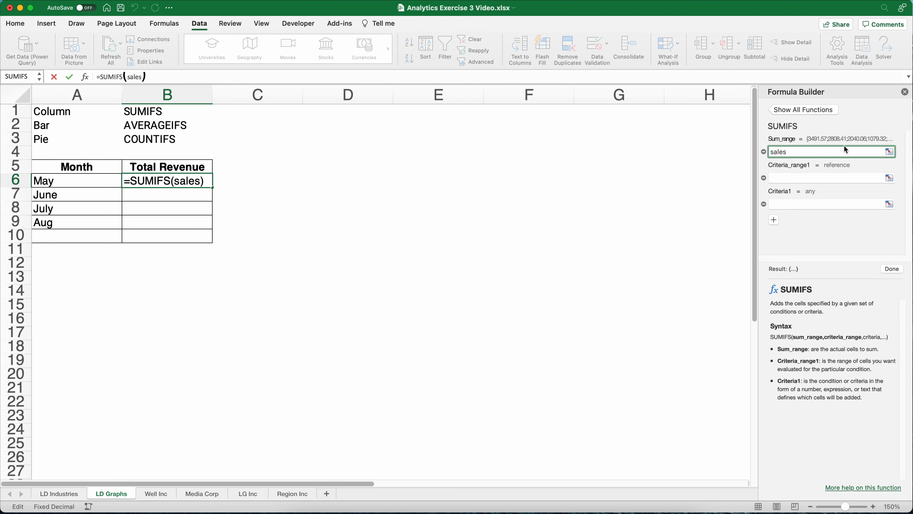
Step: Complete May's SUMIFS formula with "months" as the criteria range and cell A6 as the criterion
left_click(785, 178)
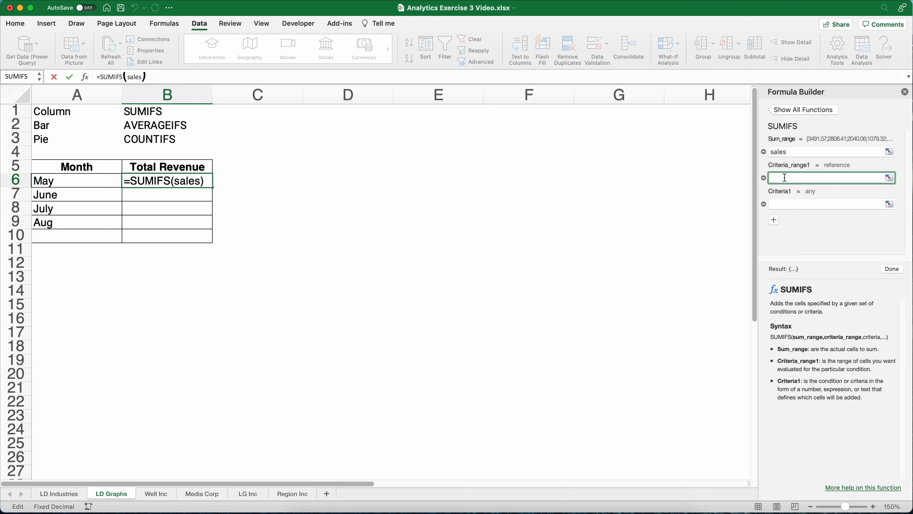
type("nths")
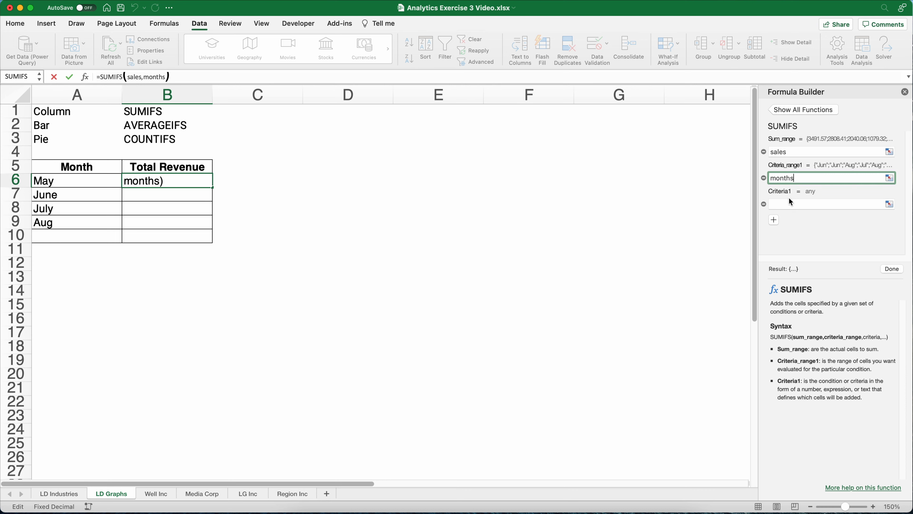
left_click(791, 205)
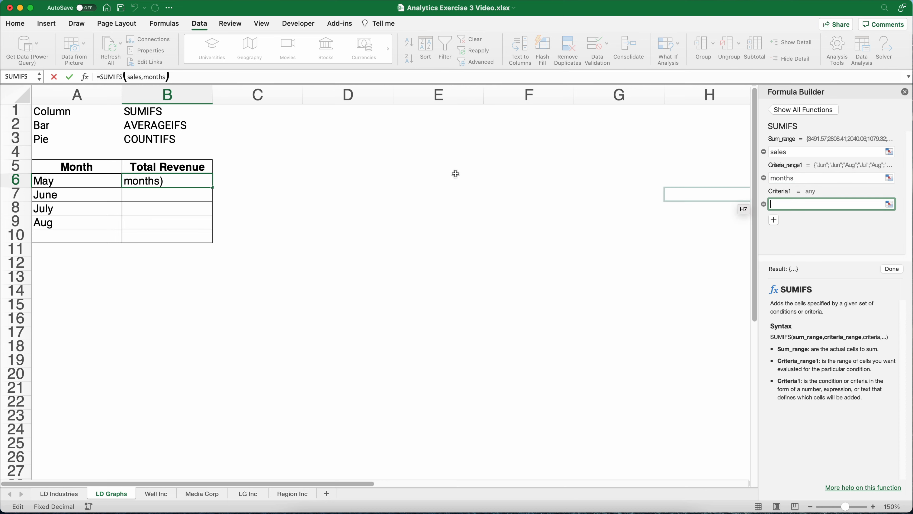
left_click(97, 184)
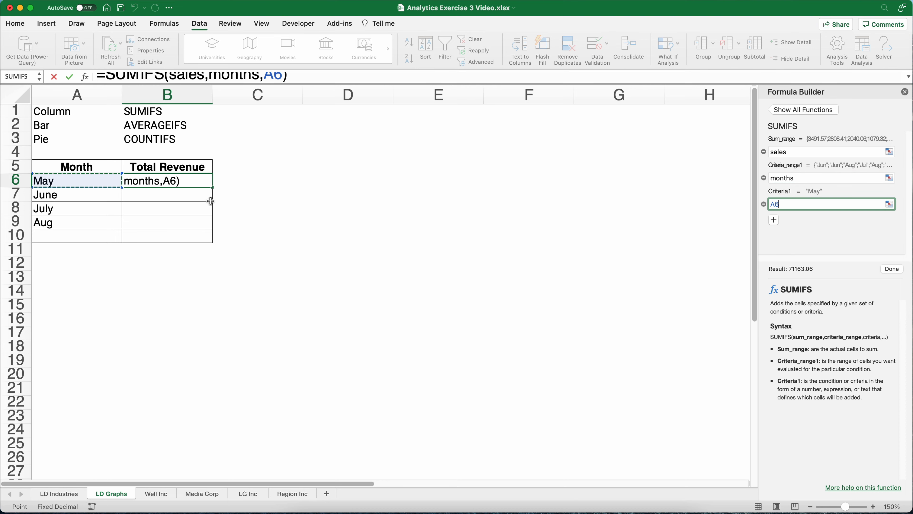
left_click(893, 268)
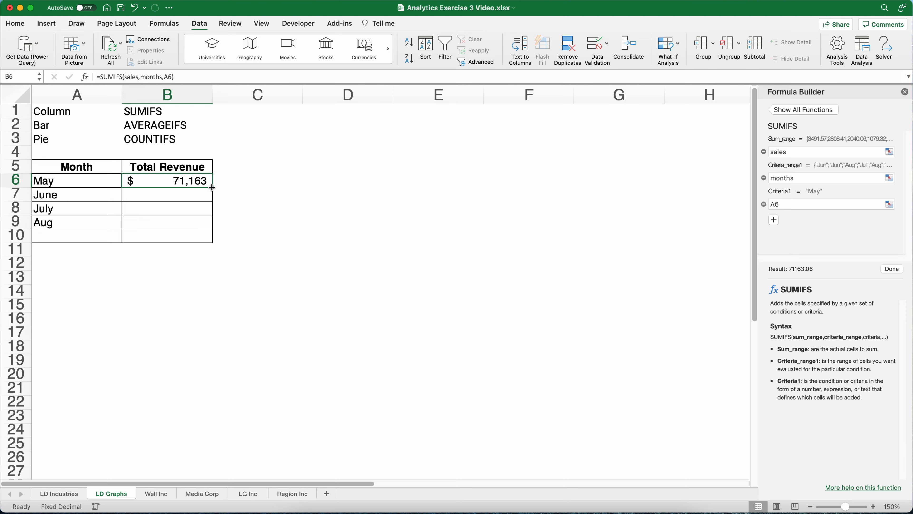
Step: Copy May's SUMIFS formula from B6 down to B9 and inspect the formula for June
left_click_drag(212, 187, 209, 223)
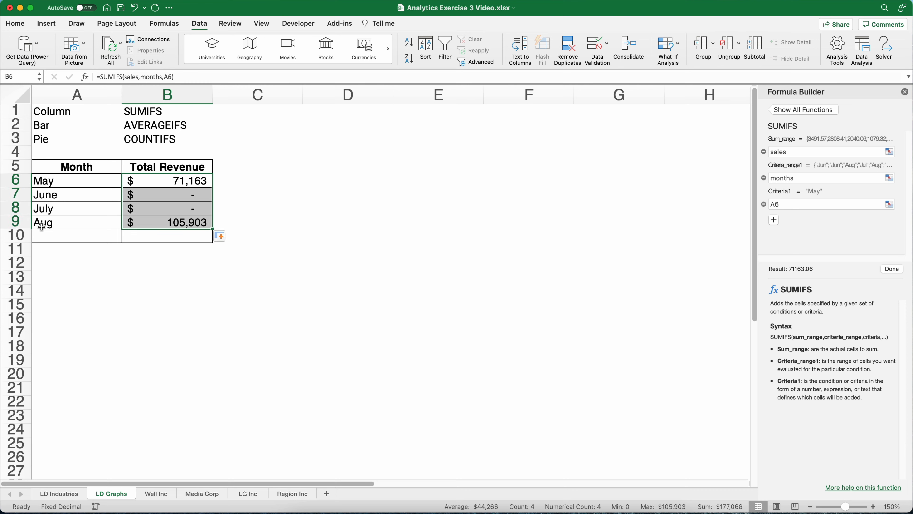
left_click(200, 196)
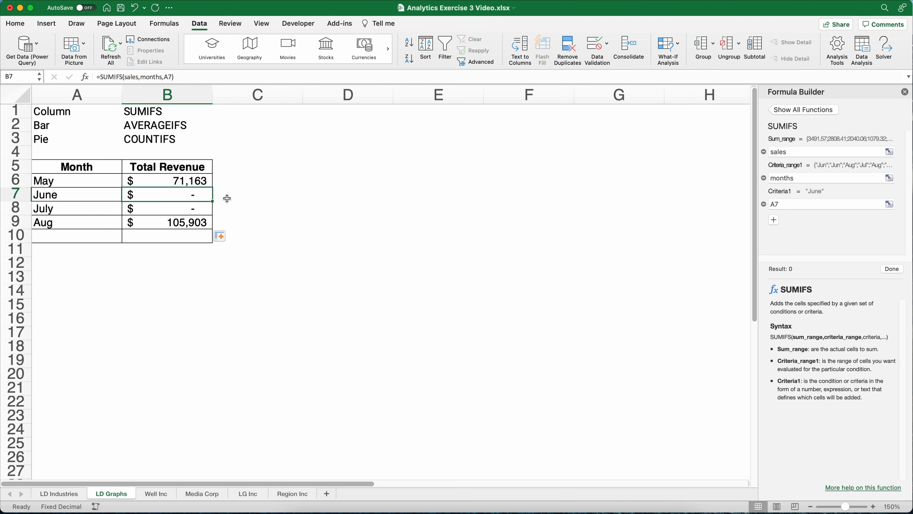
Step: Check how the months are written in the LD Industries data, then return to the LD Graphs sheet
left_click(59, 494)
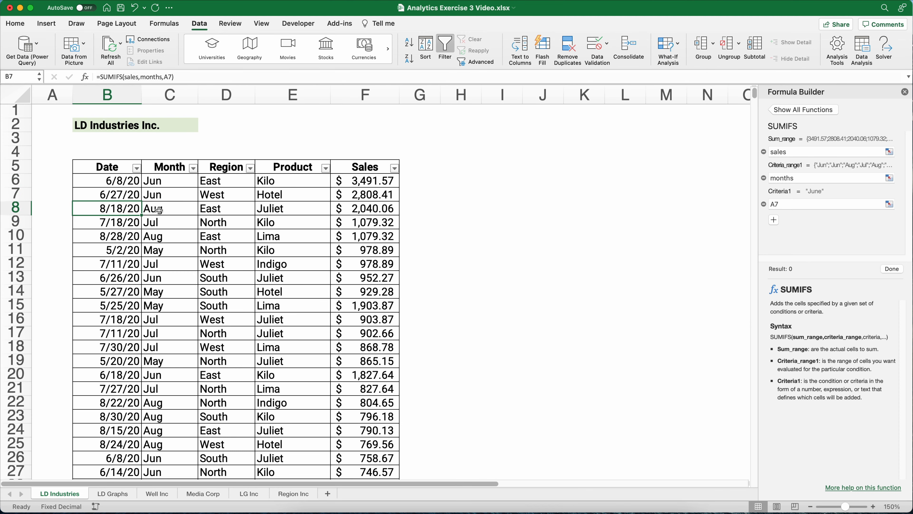
left_click_drag(149, 186, 342, 192)
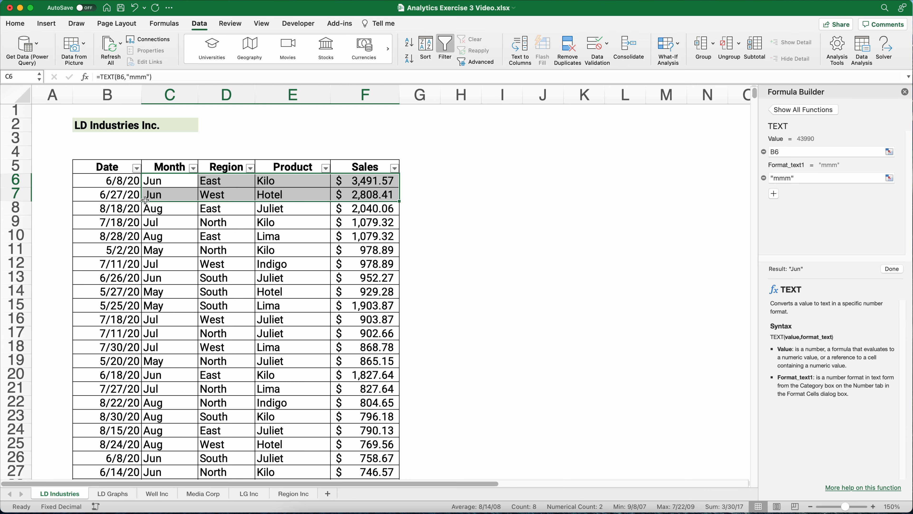
left_click(119, 495)
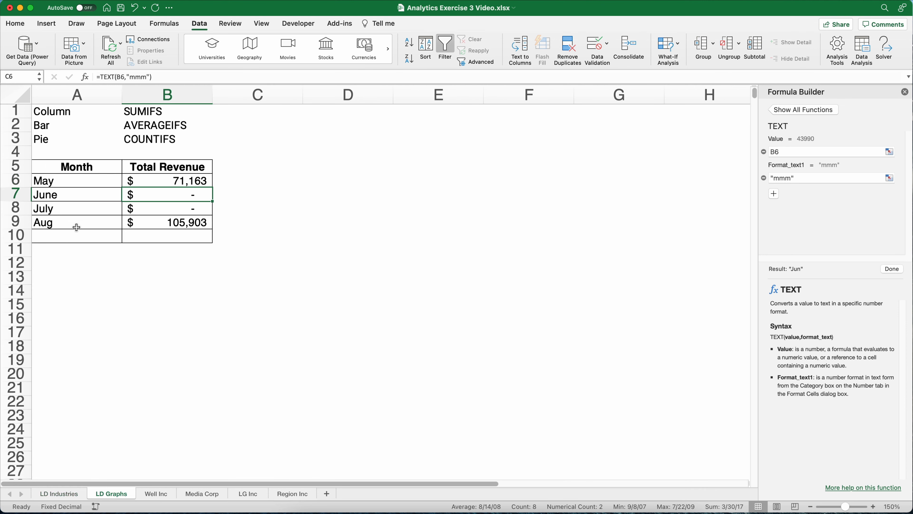
Step: Shorten the June and July labels in A7 and A8 to "Jun" and "Jul"
left_click(61, 194)
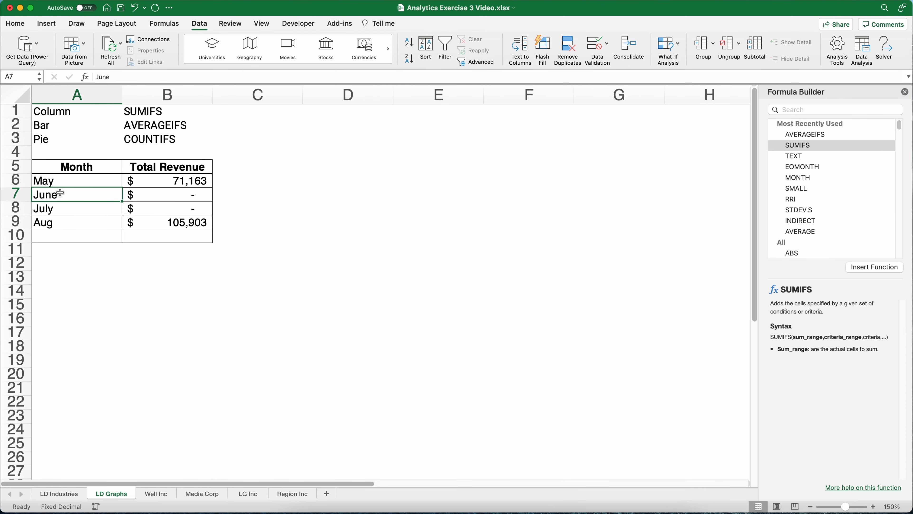
type("Jun")
key("Return")
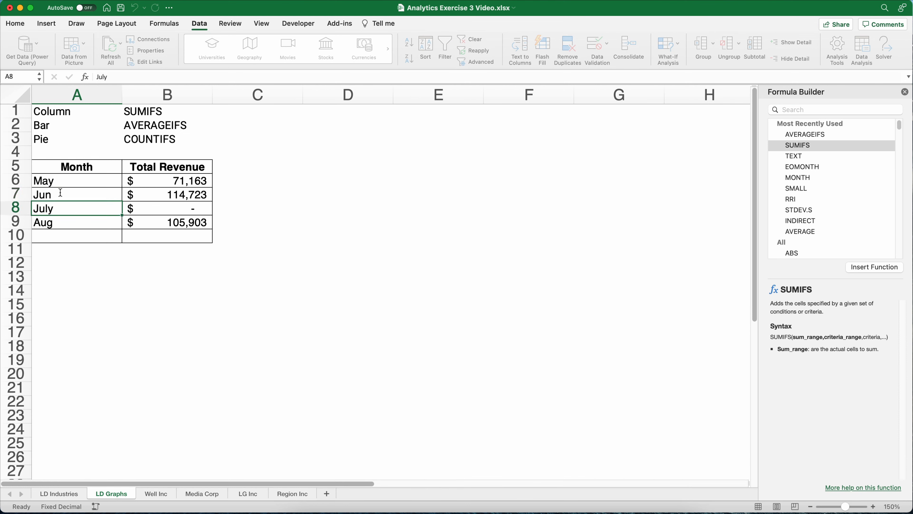
type("JUl")
key("Return")
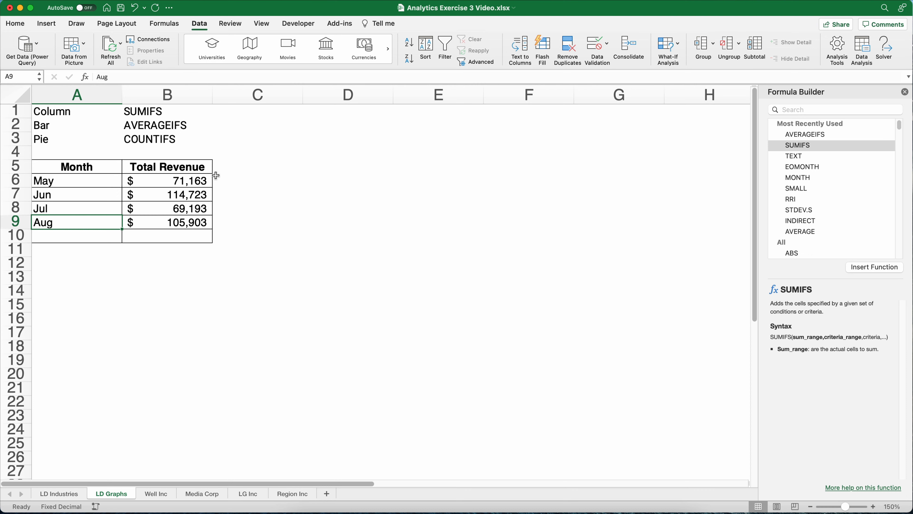
Step: Insert a 2-D clustered column chart from the month and total revenue data in A5:B9
left_click_drag(188, 180, 184, 216)
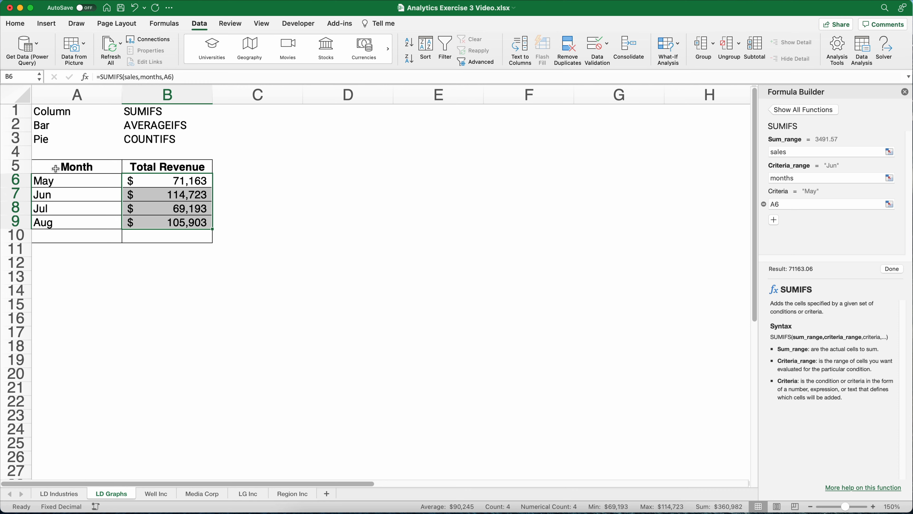
left_click_drag(59, 169, 183, 218)
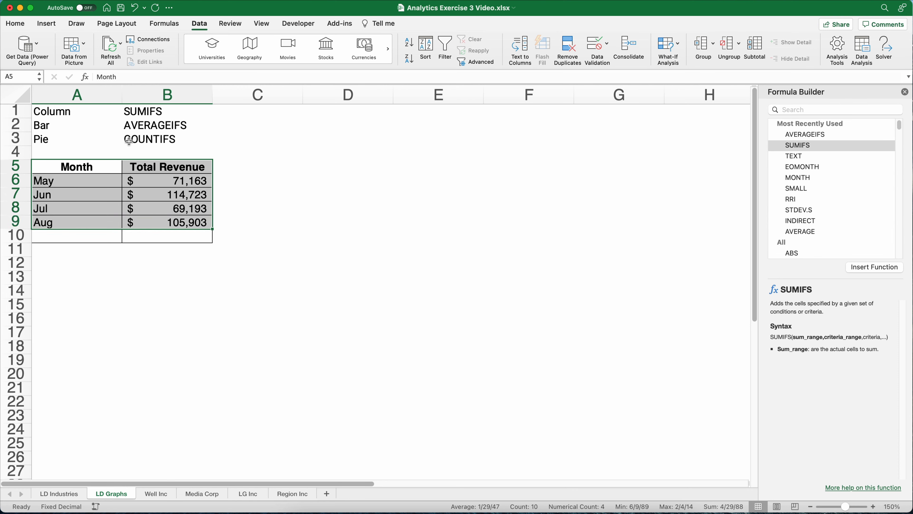
left_click(47, 24)
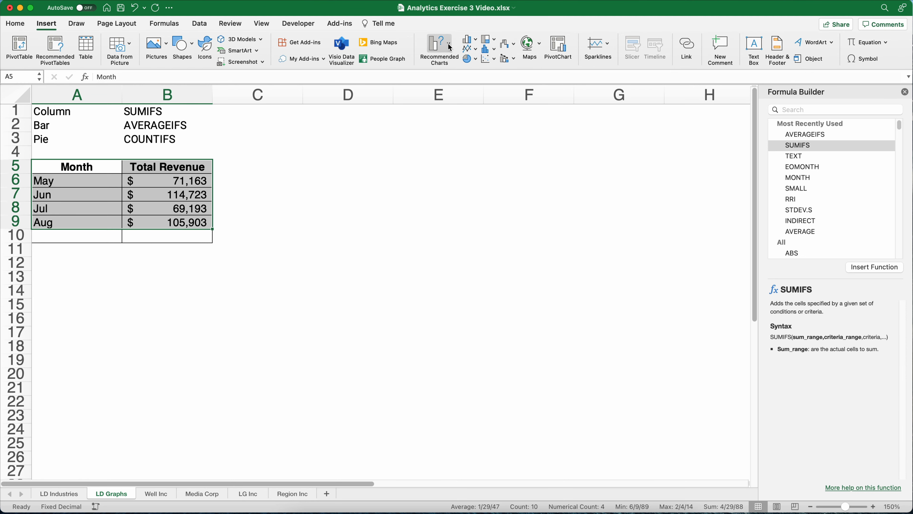
left_click(440, 45)
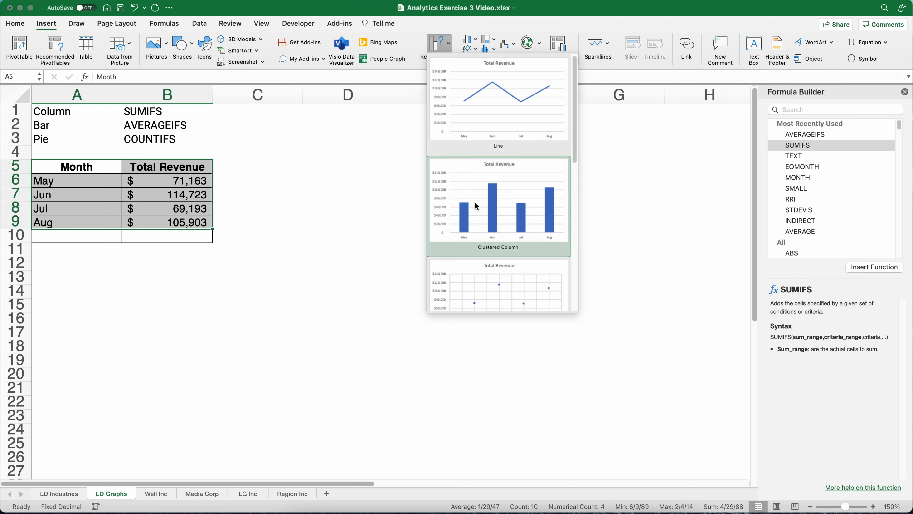
left_click(408, 118)
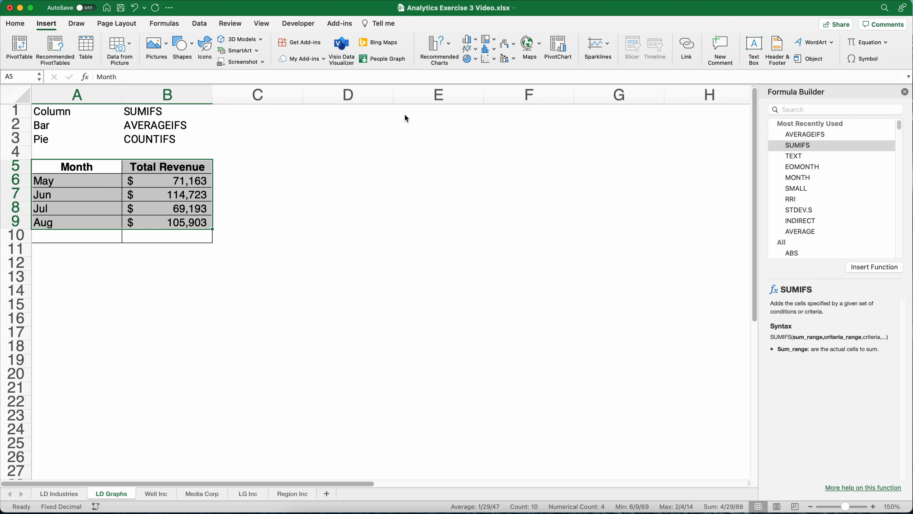
left_click(469, 38)
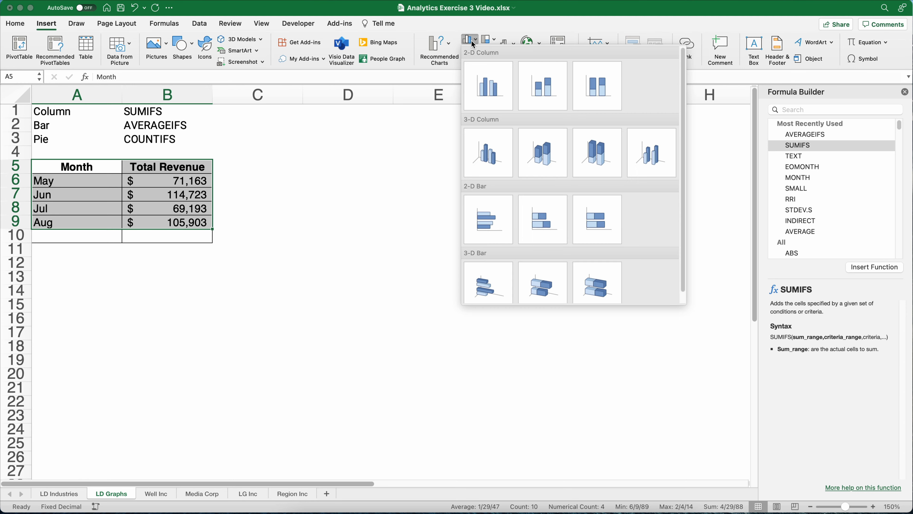
left_click(490, 94)
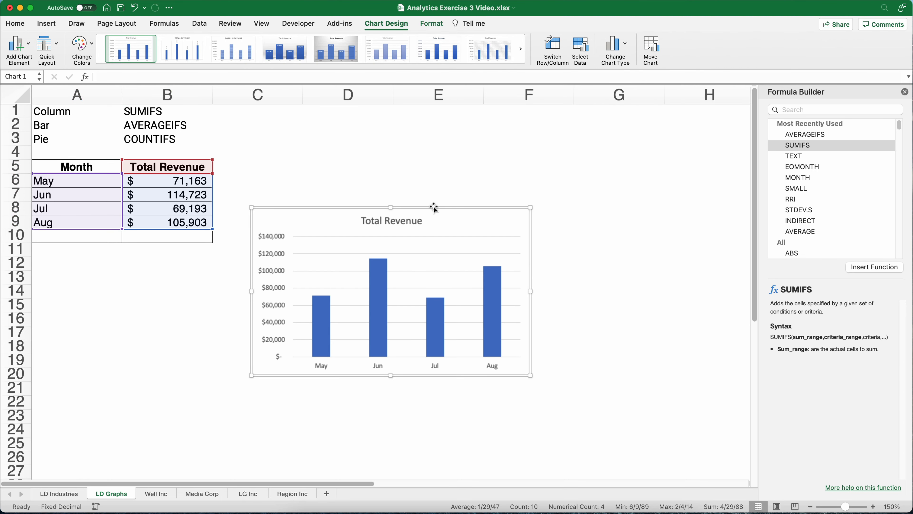
Step: Move the column chart up beside the revenue table and enlarge it to reach column H and row 23
left_click_drag(434, 208, 463, 119)
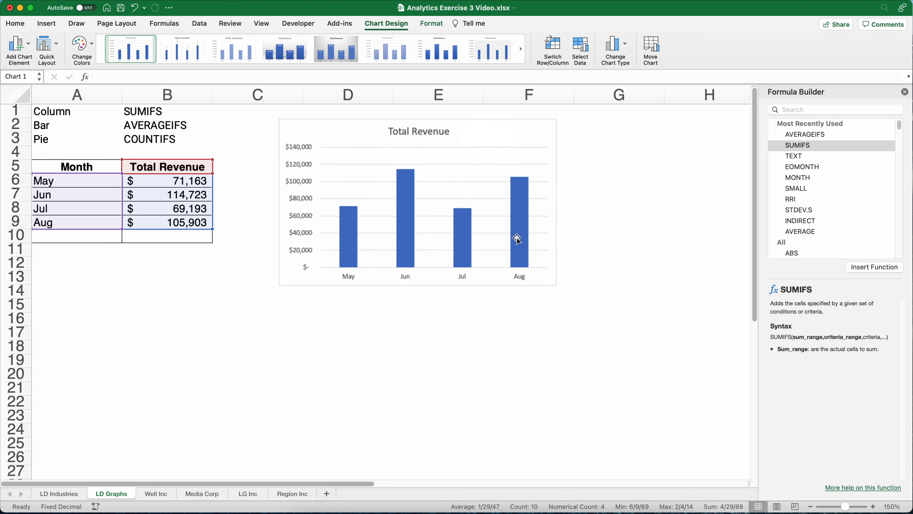
left_click_drag(558, 286, 723, 416)
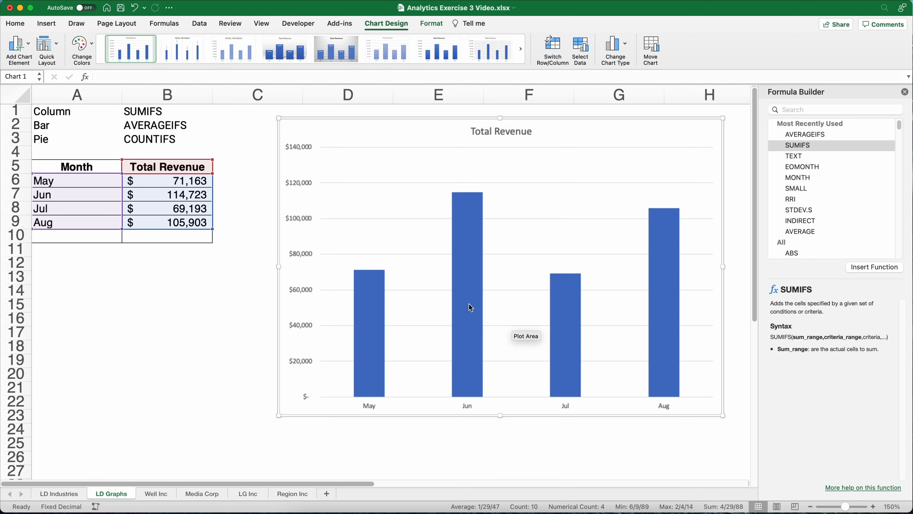
mouse_move(373, 348)
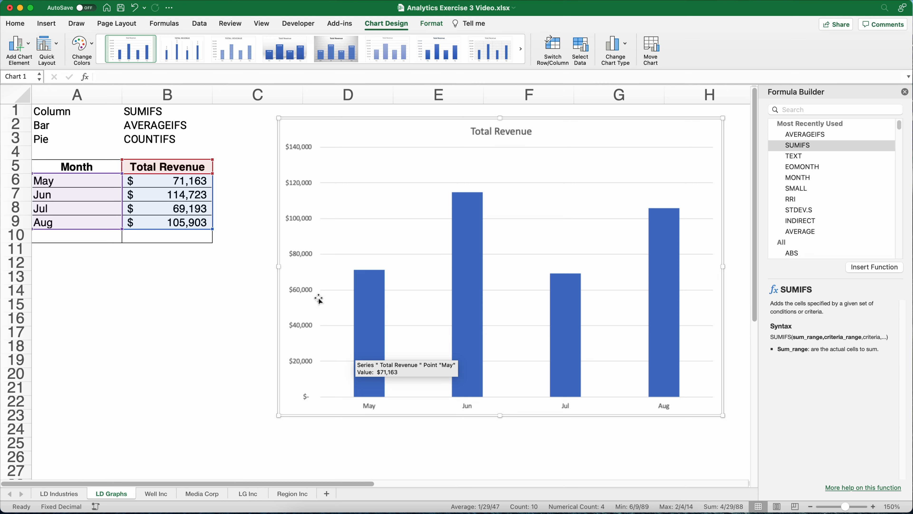
Step: Turn on varied fill colours by point so each month's column has its own colour, and close the Formula Builder
left_click(362, 289)
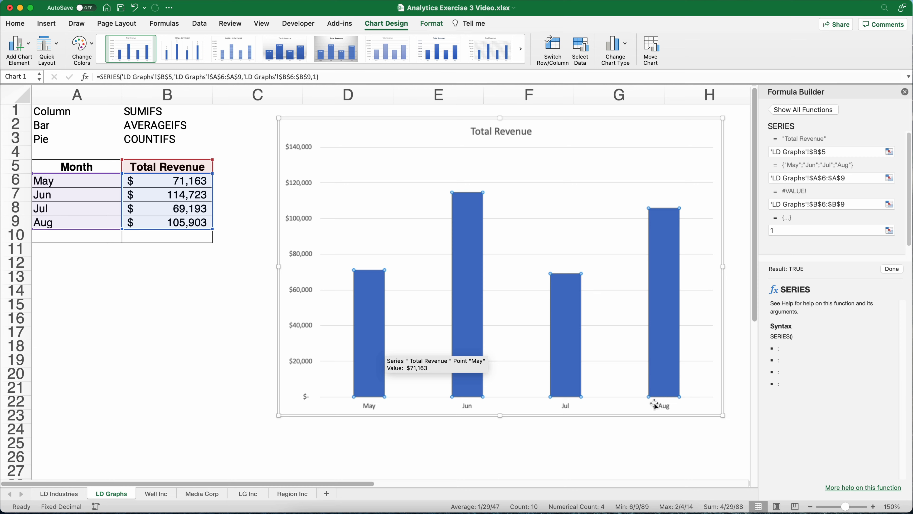
double_click(468, 271)
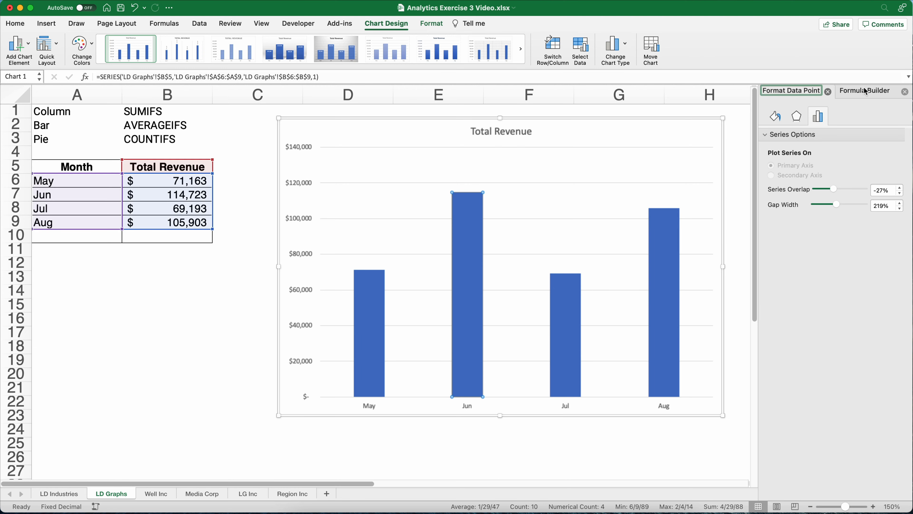
left_click(847, 94)
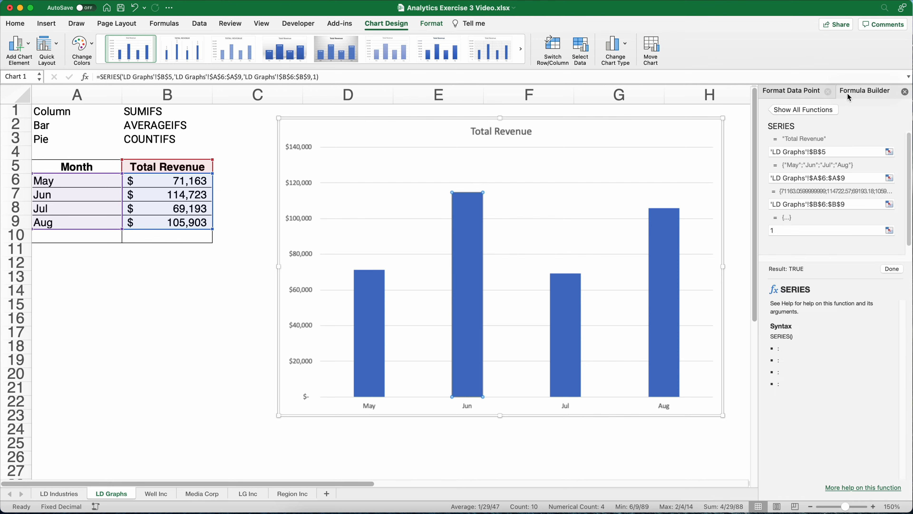
left_click(903, 93)
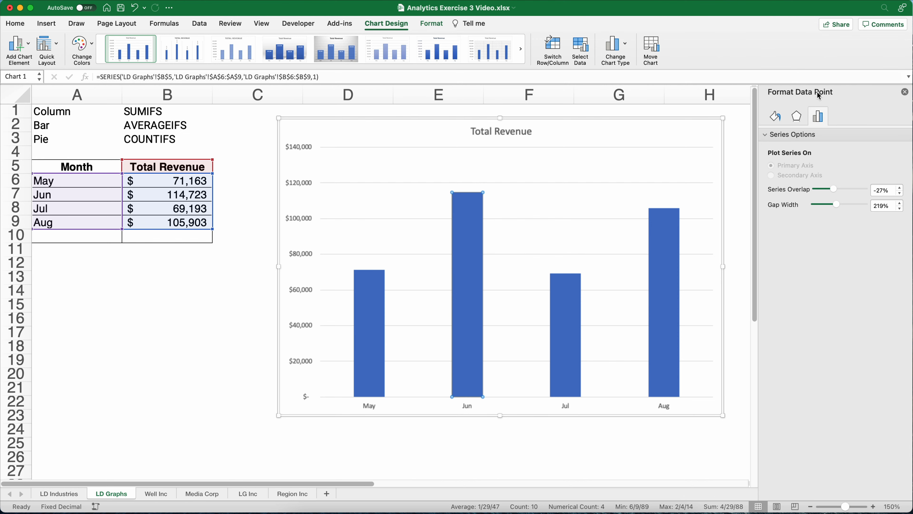
left_click(775, 119)
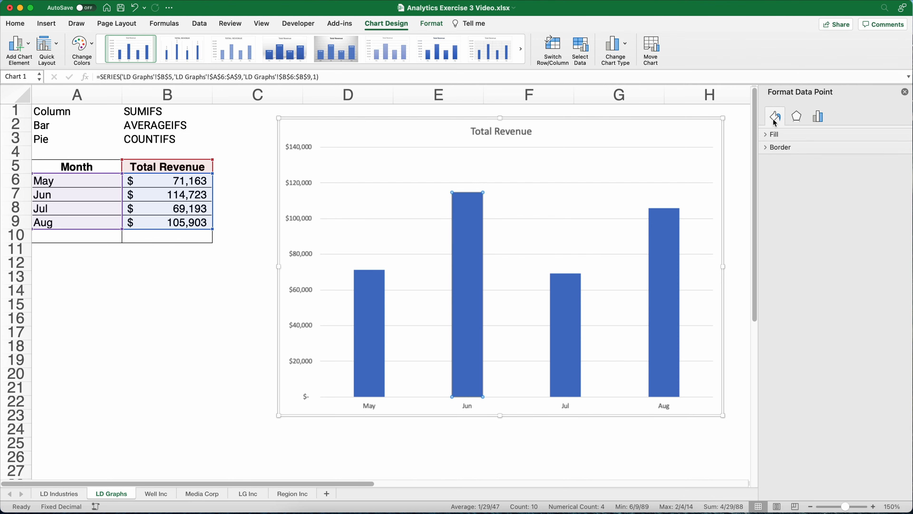
left_click(769, 135)
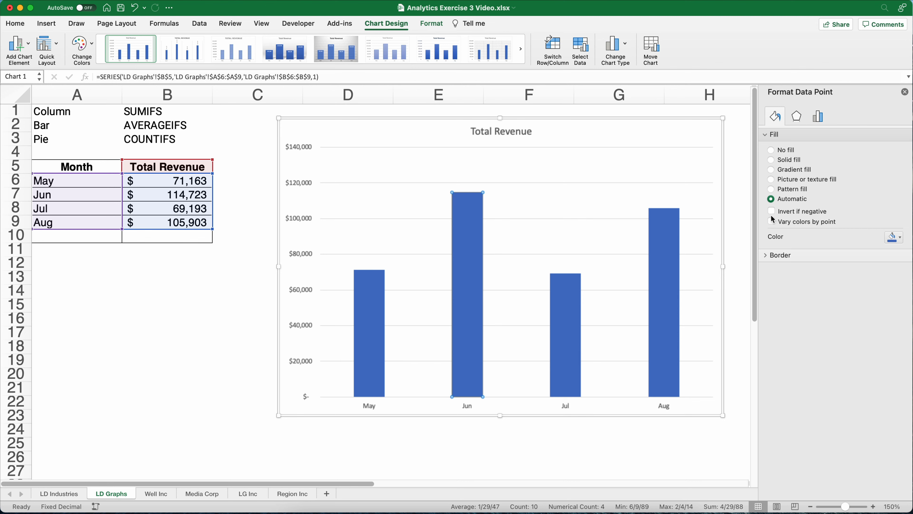
left_click(772, 222)
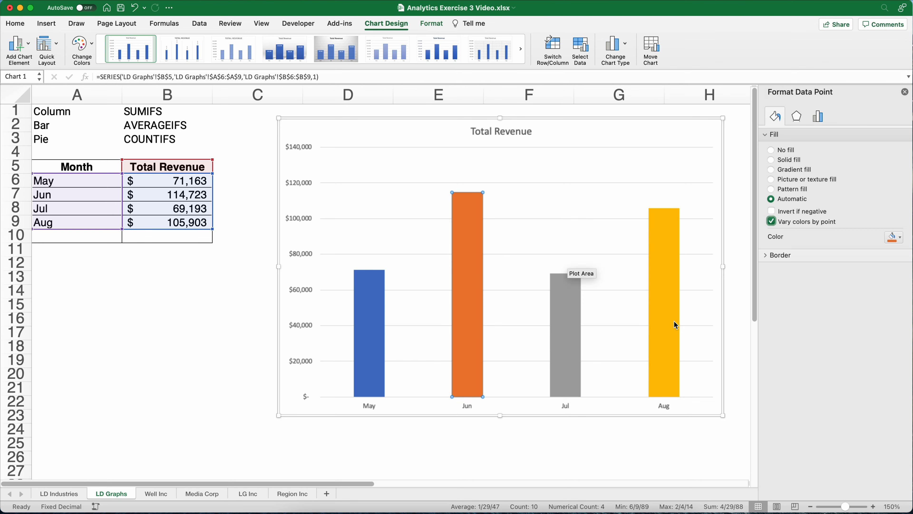
mouse_move(674, 321)
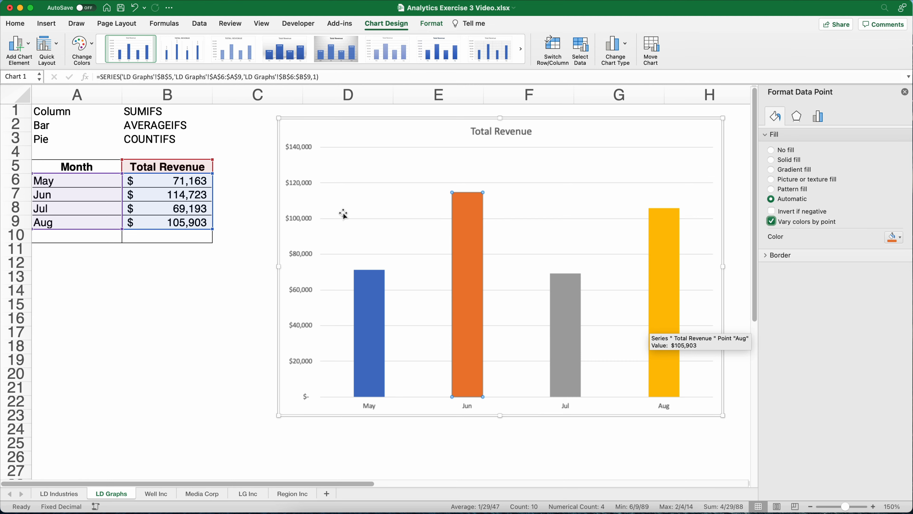
left_click(309, 65)
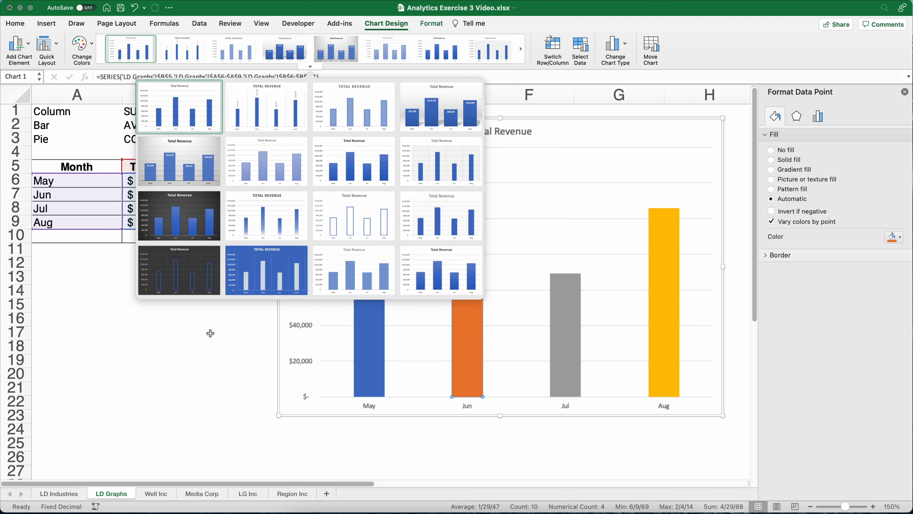
left_click(196, 349)
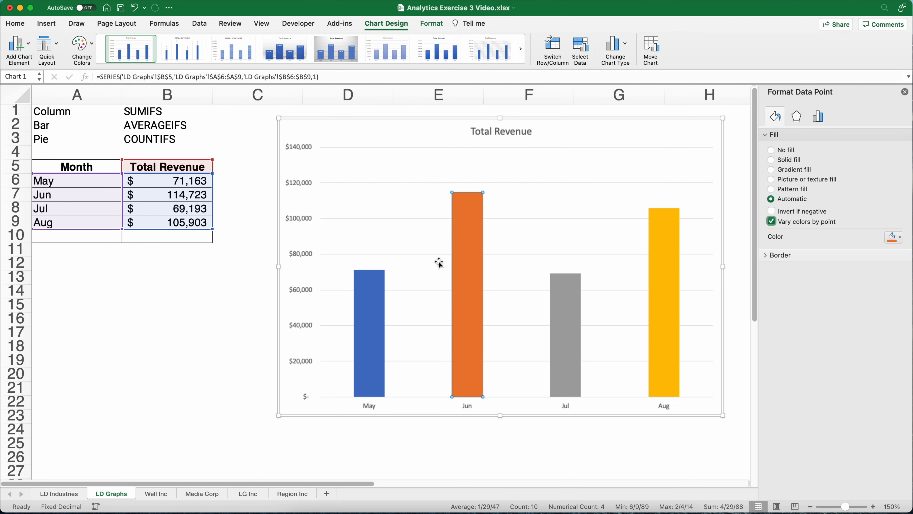
Step: Set the border of the June column to no line
left_click(765, 255)
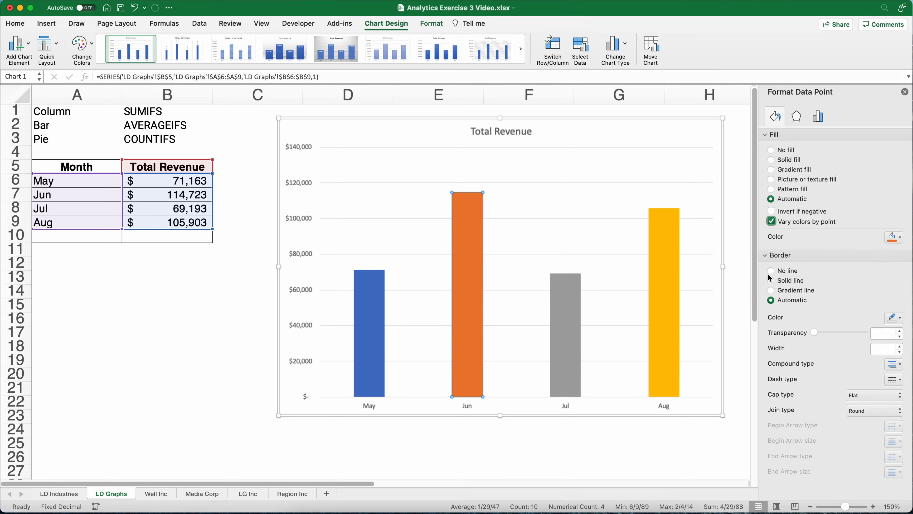
left_click(772, 272)
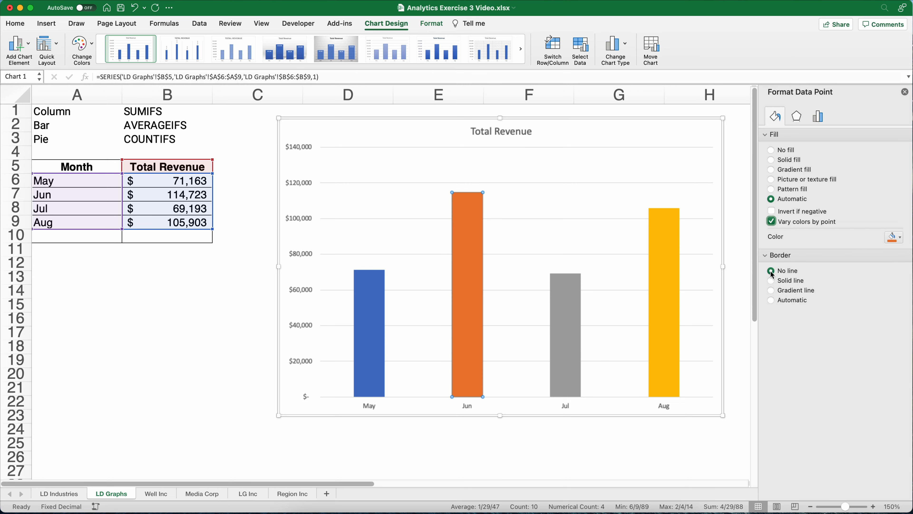
left_click(418, 445)
Step: Add data labels to the chart's Total Revenue series
left_click(366, 352)
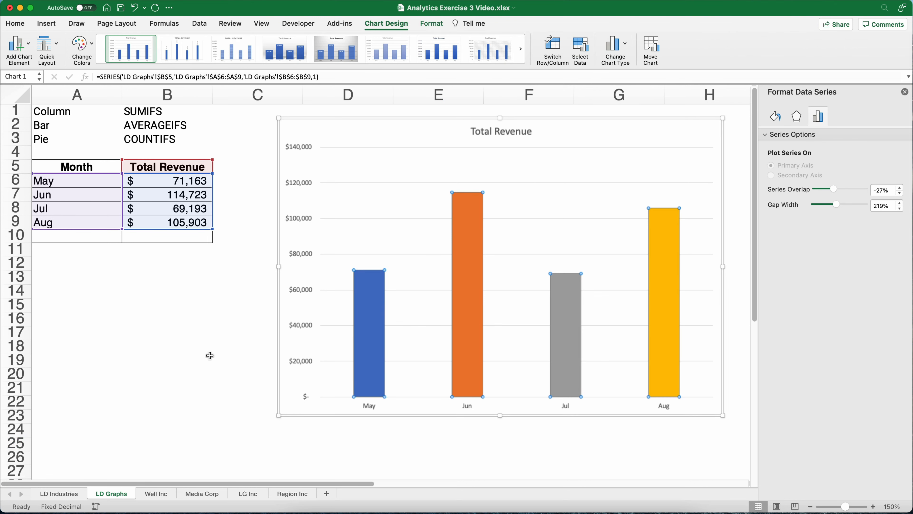
right_click(363, 295)
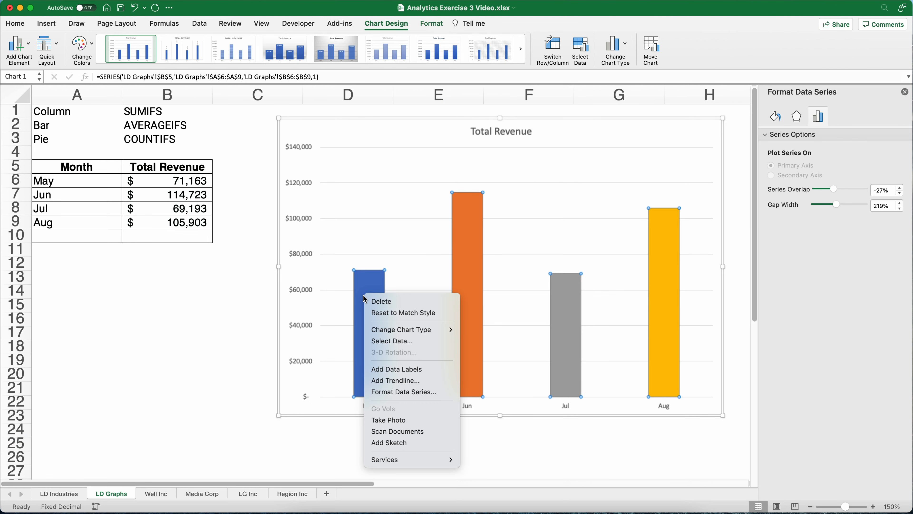
left_click(402, 369)
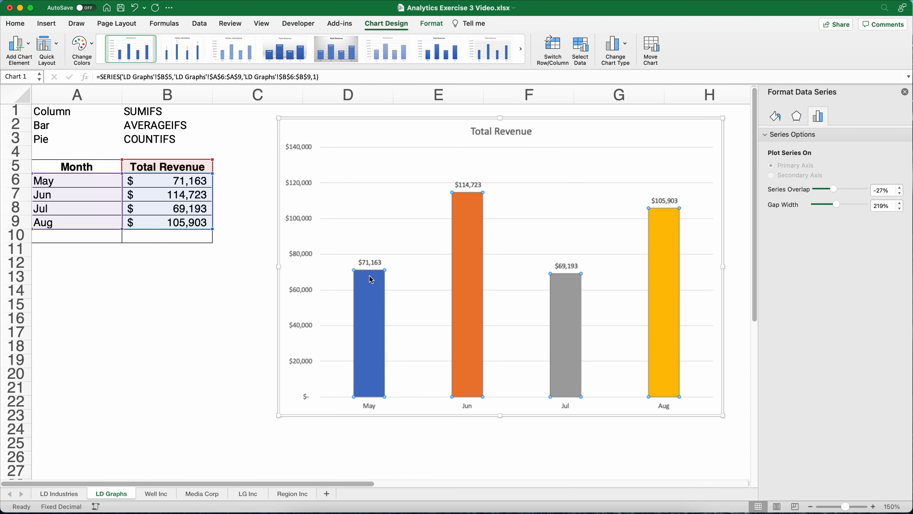
Step: Format the revenue data labels above the columns as 14-point bold
left_click(370, 264)
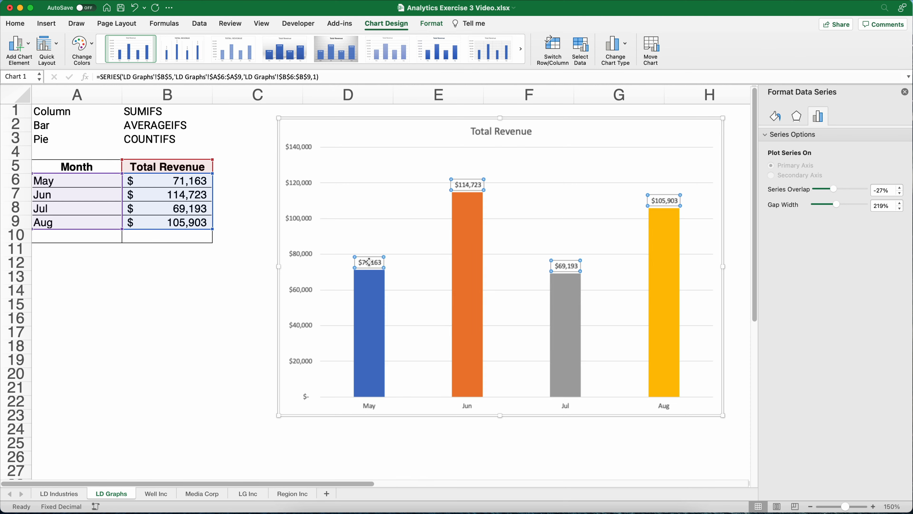
left_click(16, 25)
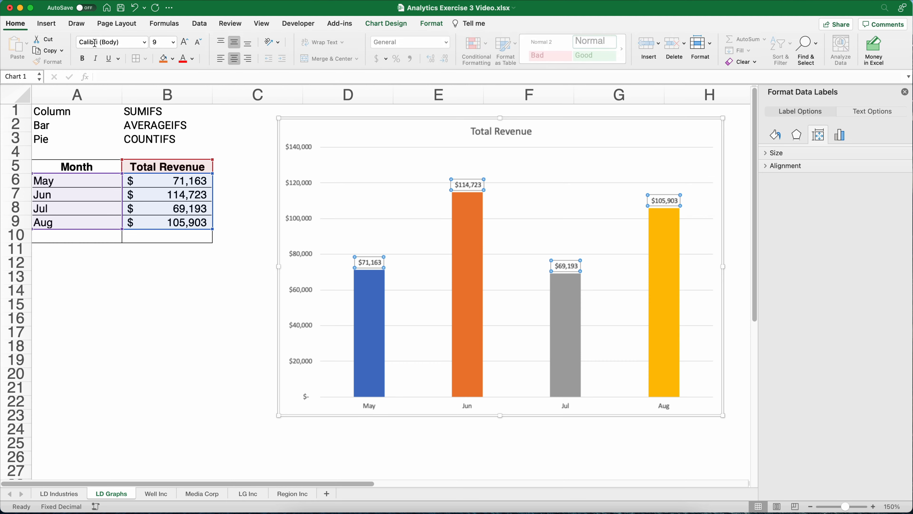
left_click(172, 44)
left_click(173, 130)
key("super+b")
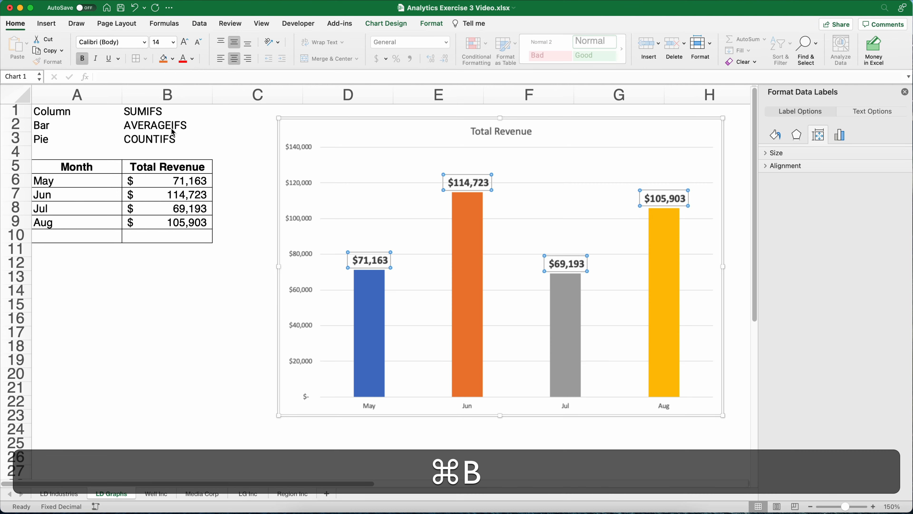
Step: Format the month labels on the horizontal axis as 14-point bold
left_click(371, 403)
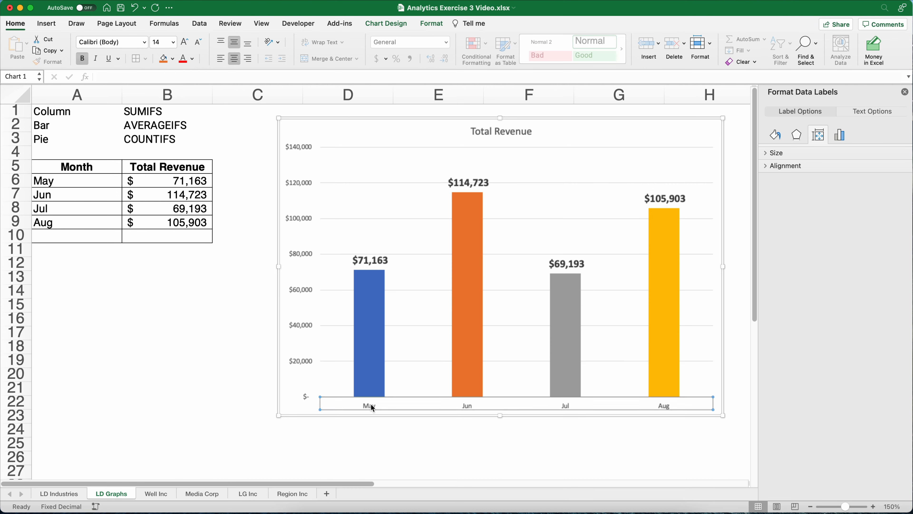
left_click(173, 42)
left_click(167, 123)
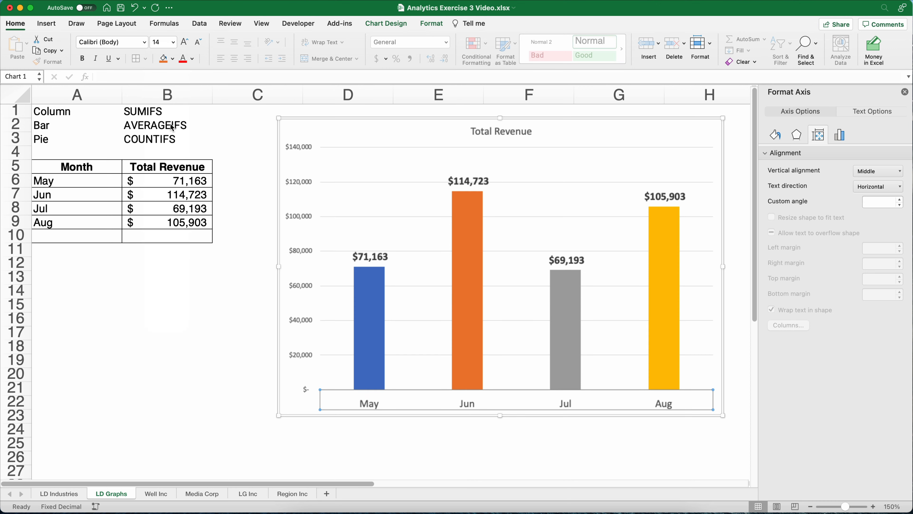
key("super+b")
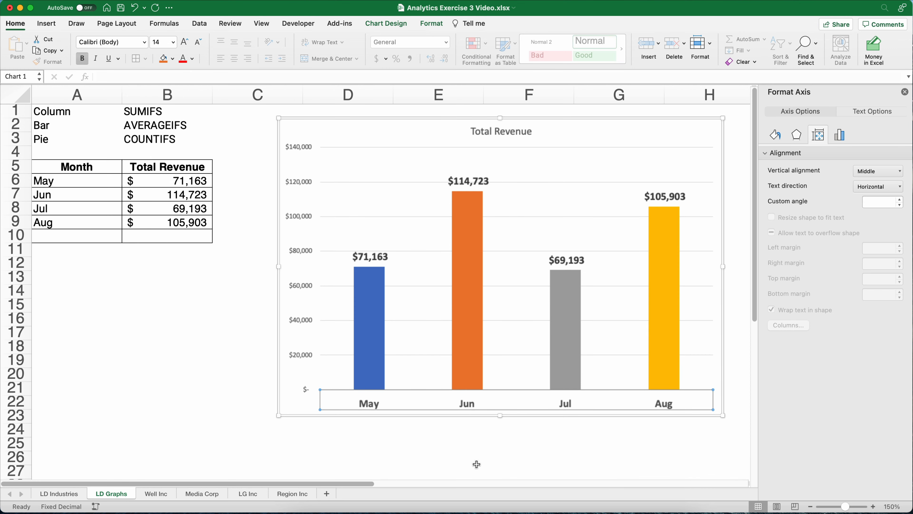
Step: Delete the major gridlines and the vertical dollar axis from the chart
left_click(409, 216)
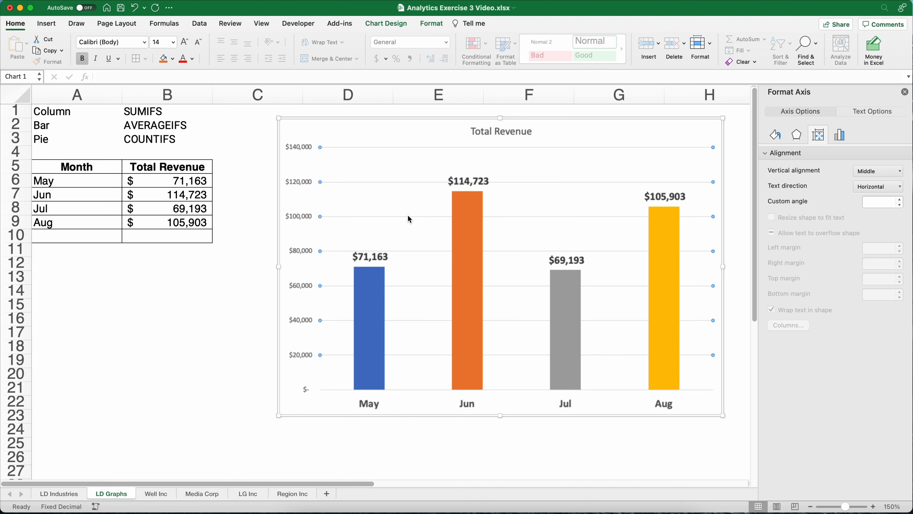
key("Escape")
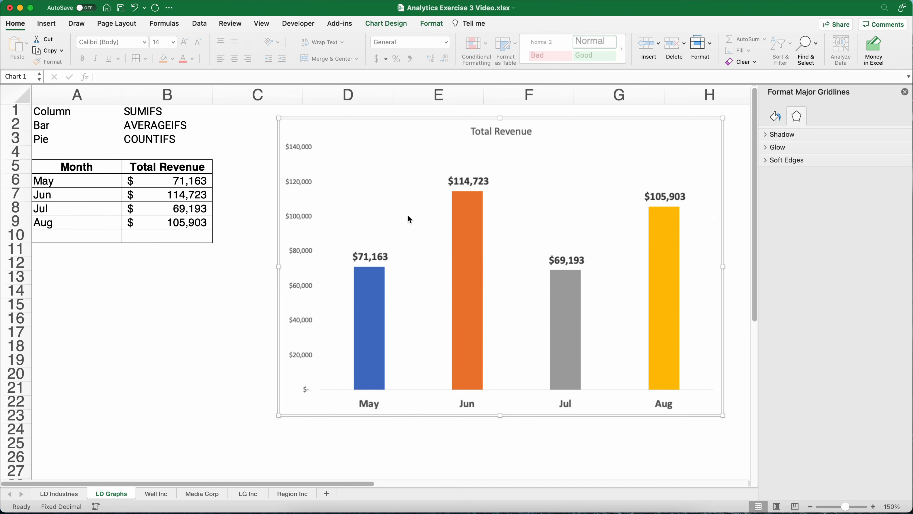
left_click(305, 216)
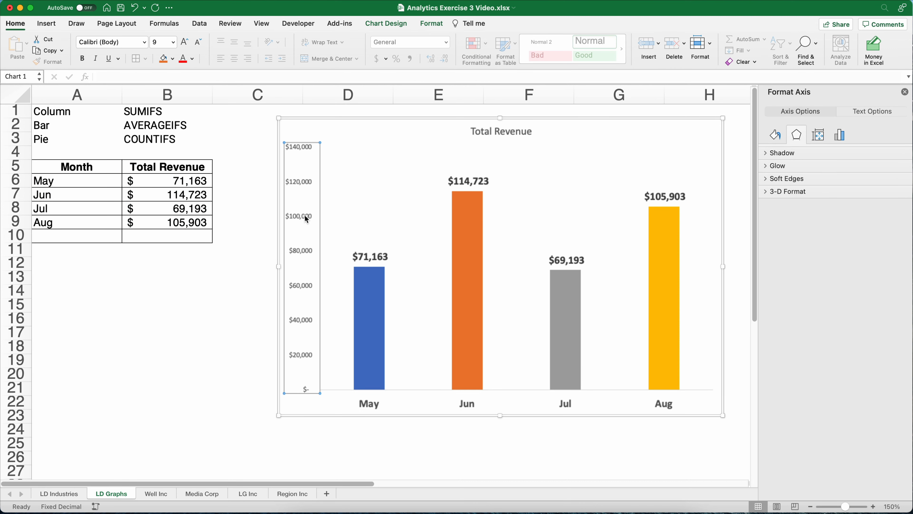
key("Delete")
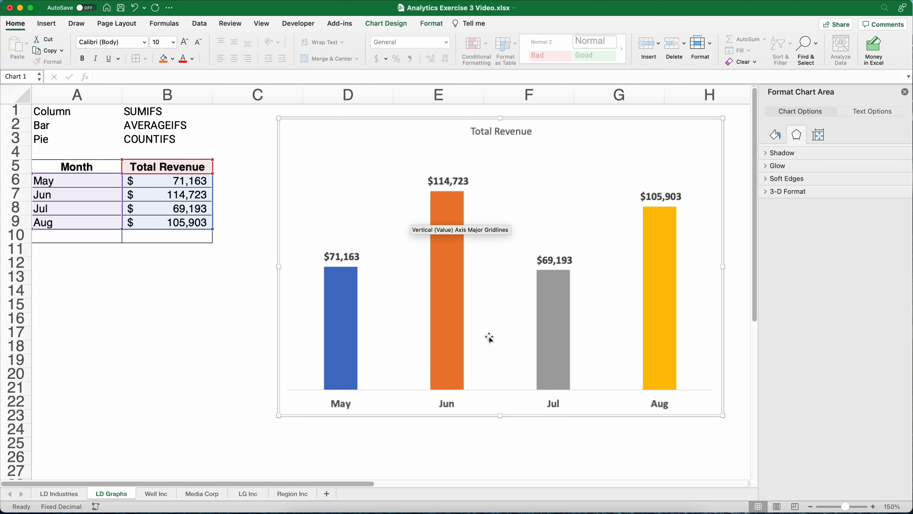
Step: Set the gap width of the Total Revenue columns to 50%
left_click(446, 324)
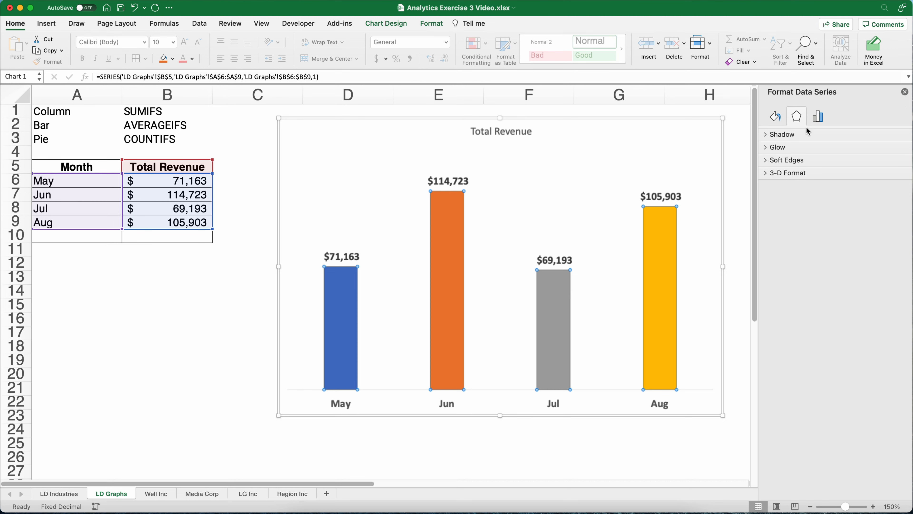
left_click(818, 122)
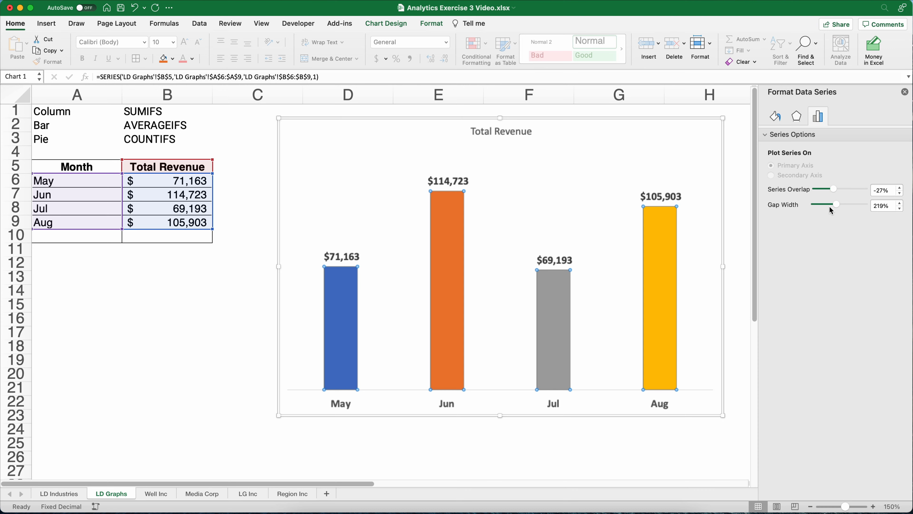
double_click(878, 204)
type("50")
key("Return")
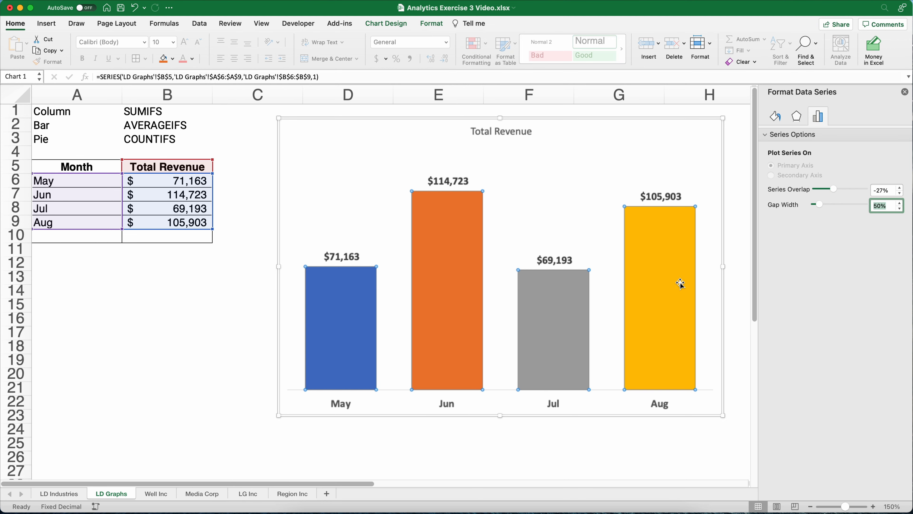
left_click(394, 436)
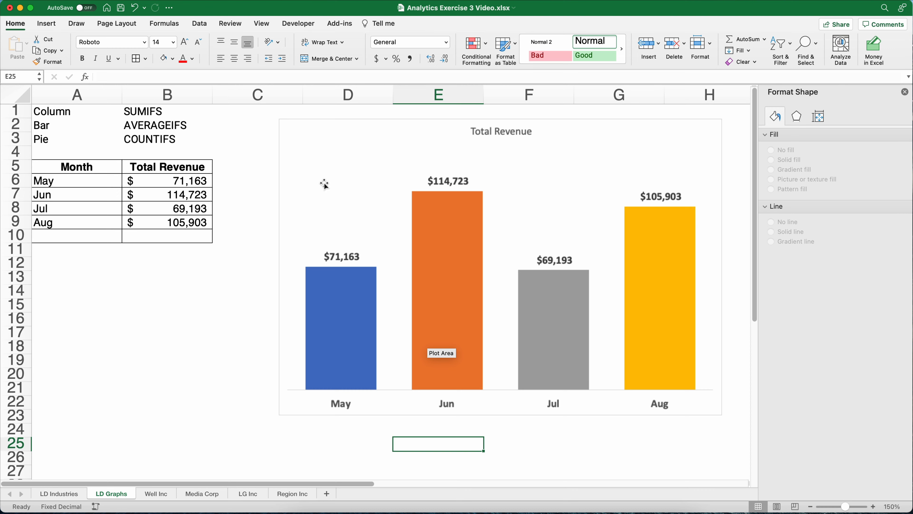
Step: Change the chart title to "Total Revenue Per Month"
left_click(454, 180)
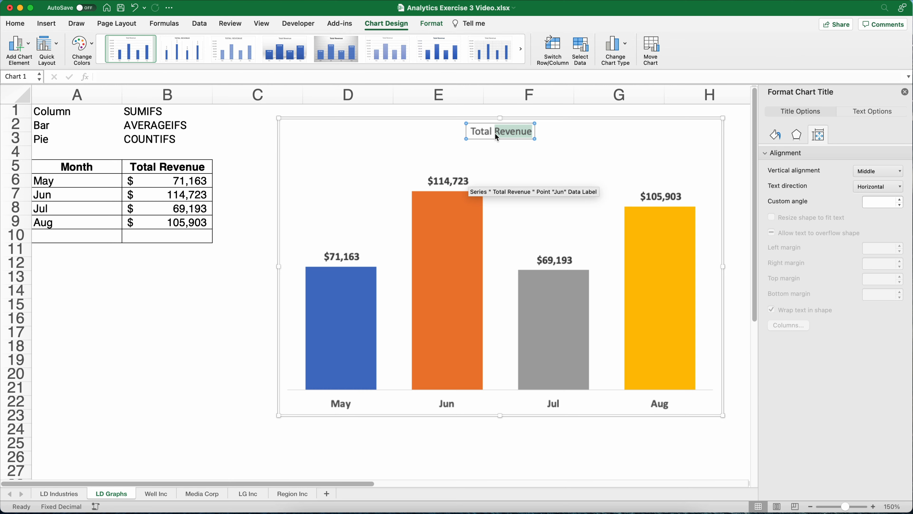
key("BackSpace")
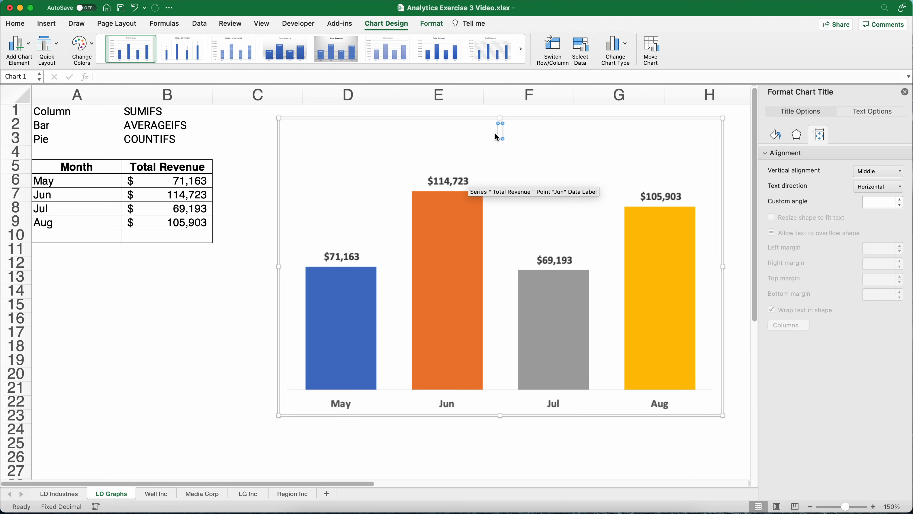
type("Total")
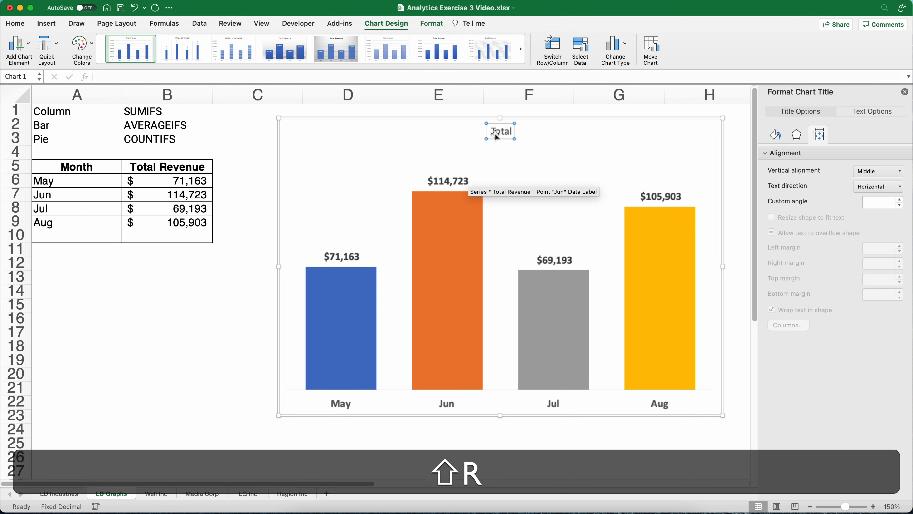
type(" Revenu")
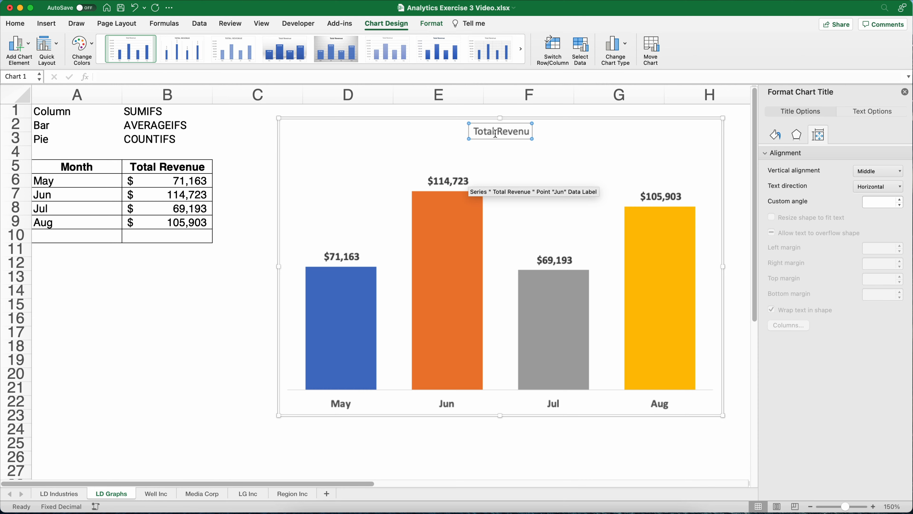
type("e Per Month")
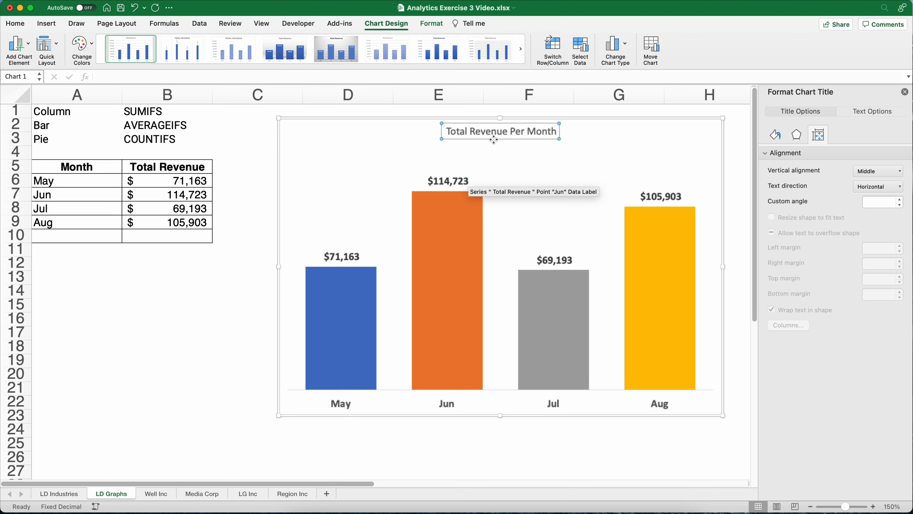
Step: Format the whole chart title as 24-point bold black text
left_click(497, 132)
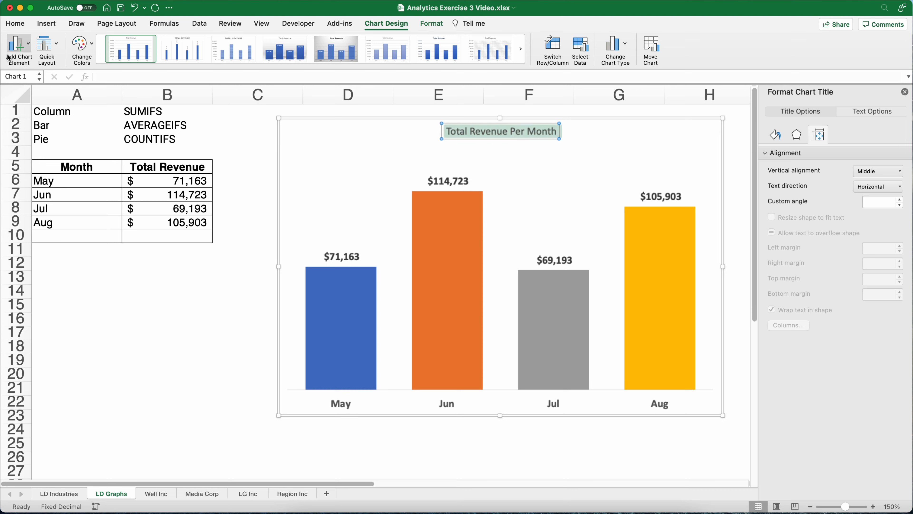
left_click(19, 24)
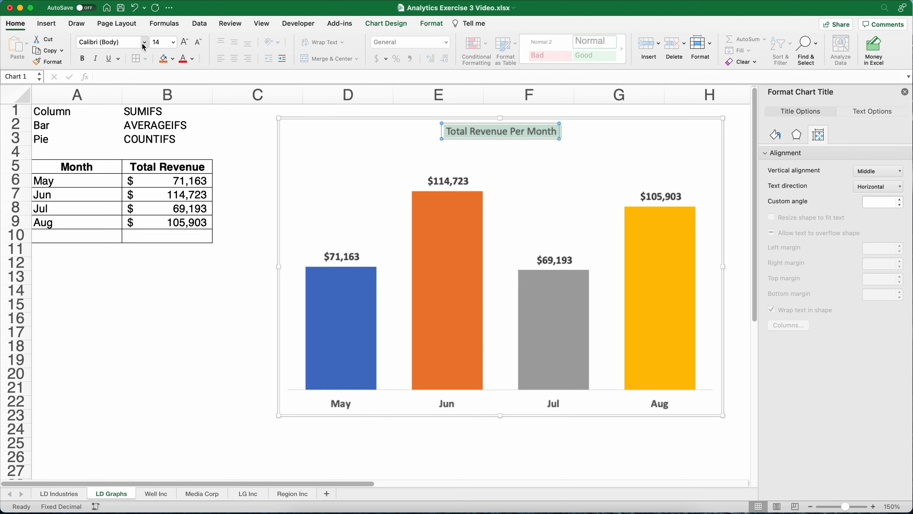
left_click(174, 43)
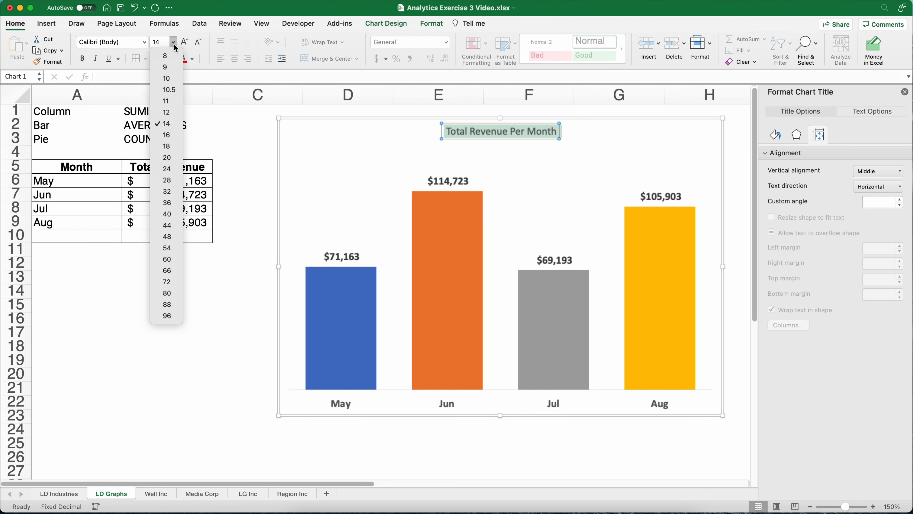
left_click(172, 170)
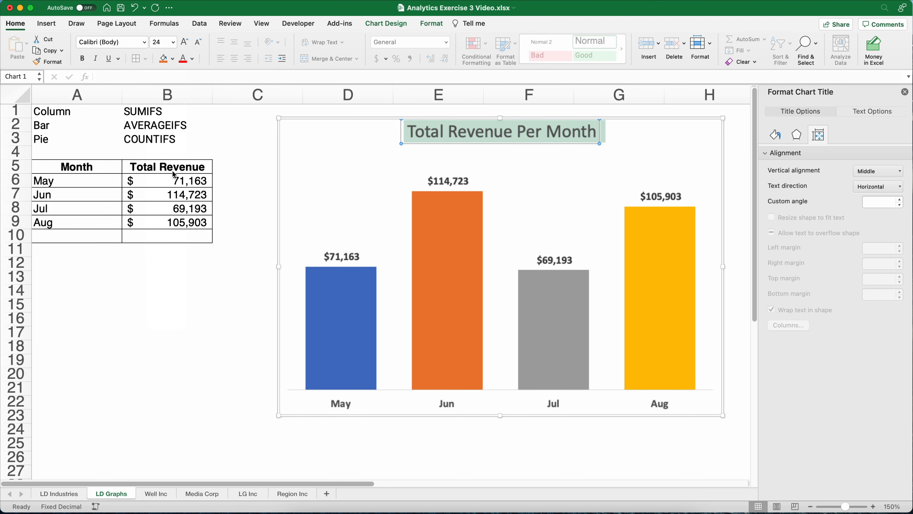
left_click(192, 62)
left_click(213, 80)
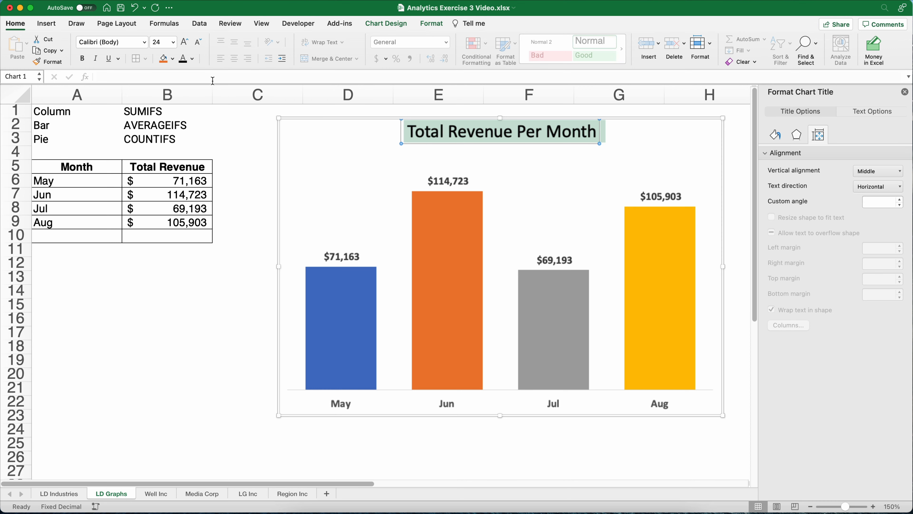
key("super+b")
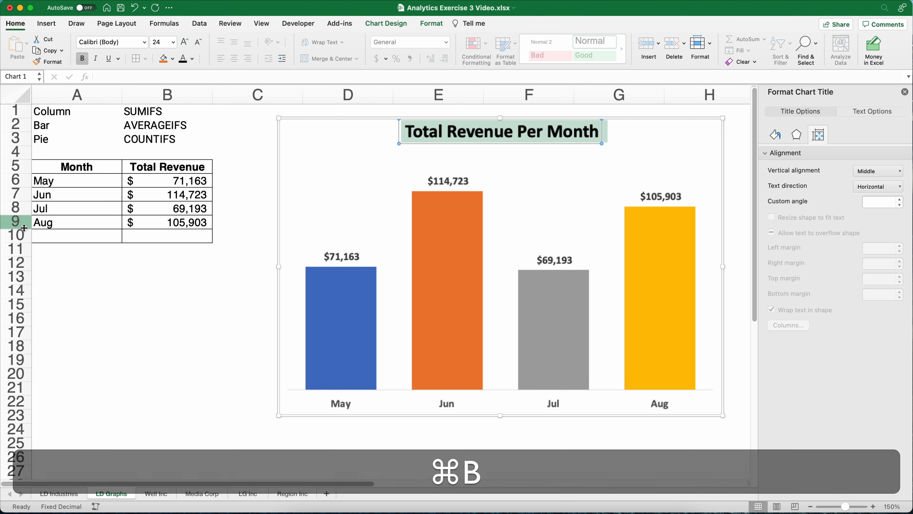
left_click(210, 309)
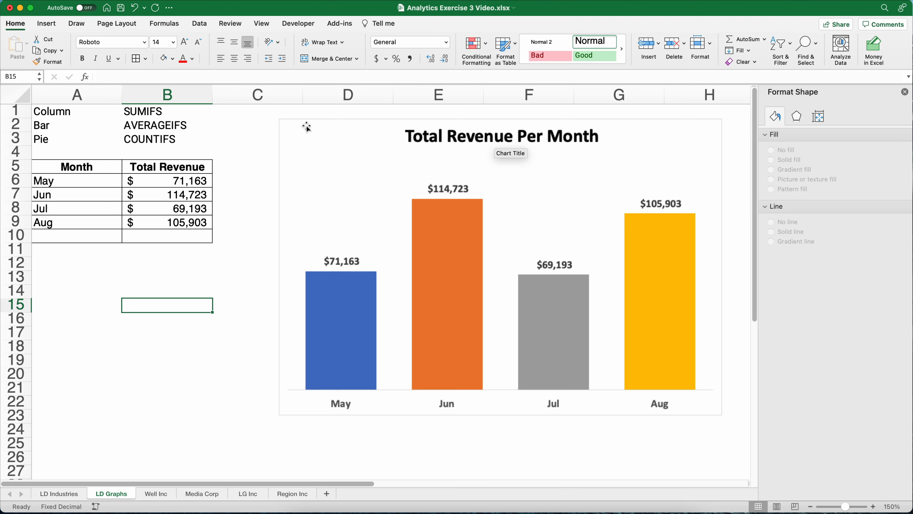
Step: Try a solid yellow fill on the chart area and undo it
left_click(290, 176)
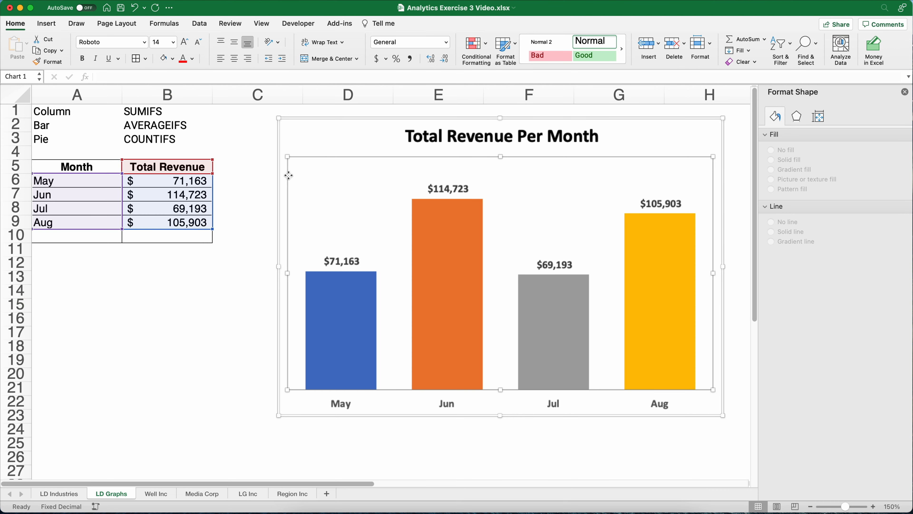
left_click(292, 131)
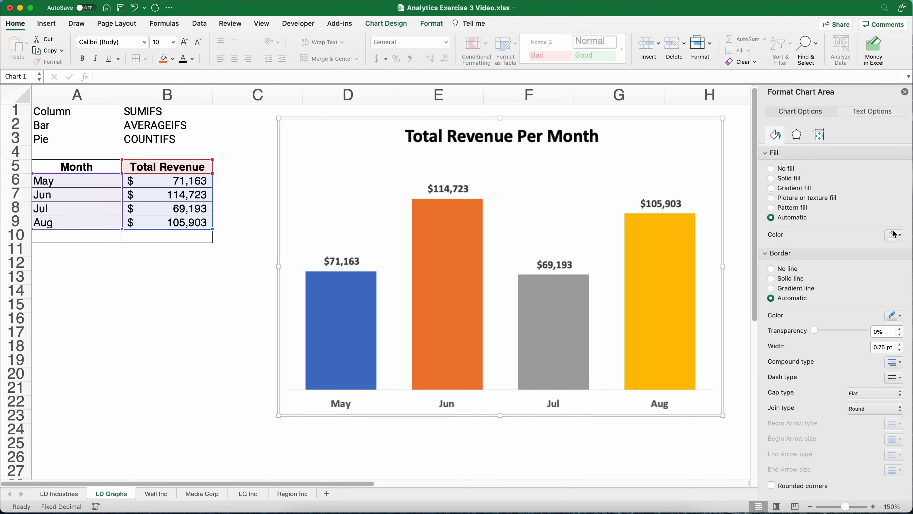
left_click(901, 236)
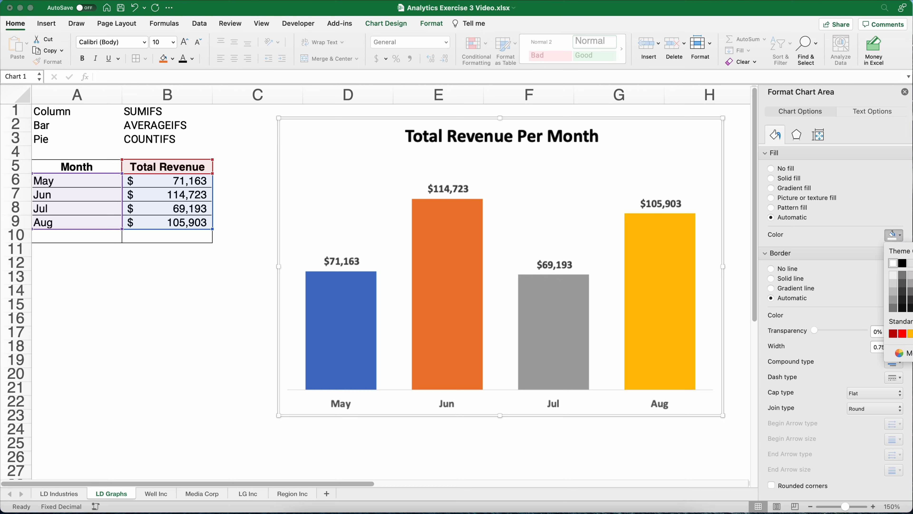
left_click(912, 334)
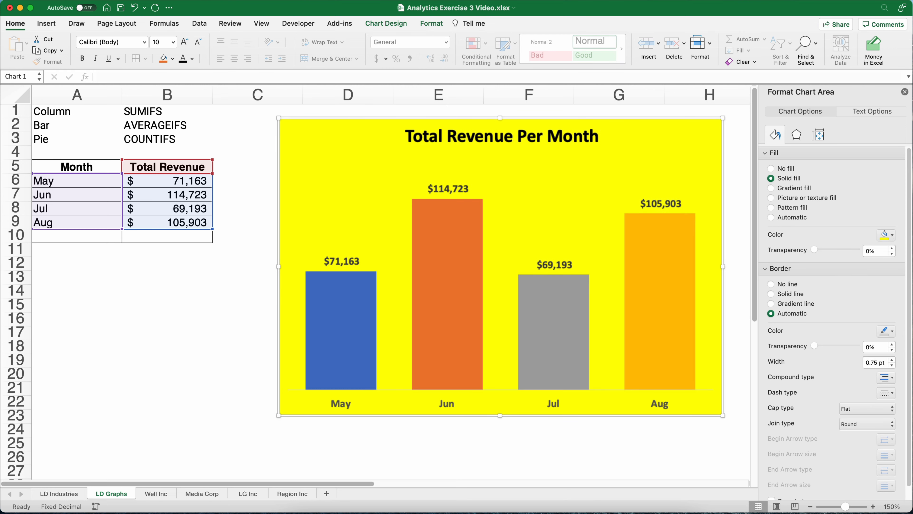
key("super+z")
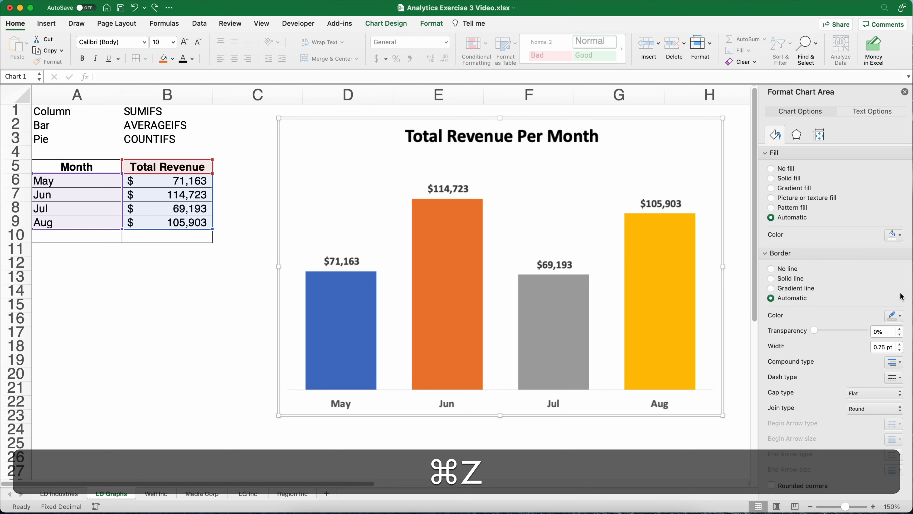
Step: Remove the border line around the chart area and close the chart formatting options
left_click(771, 270)
left_click(152, 293)
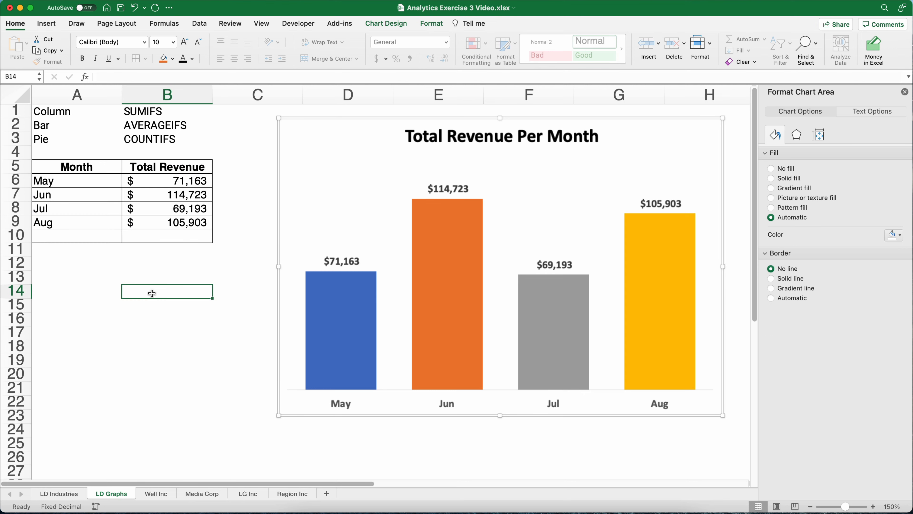
left_click(904, 92)
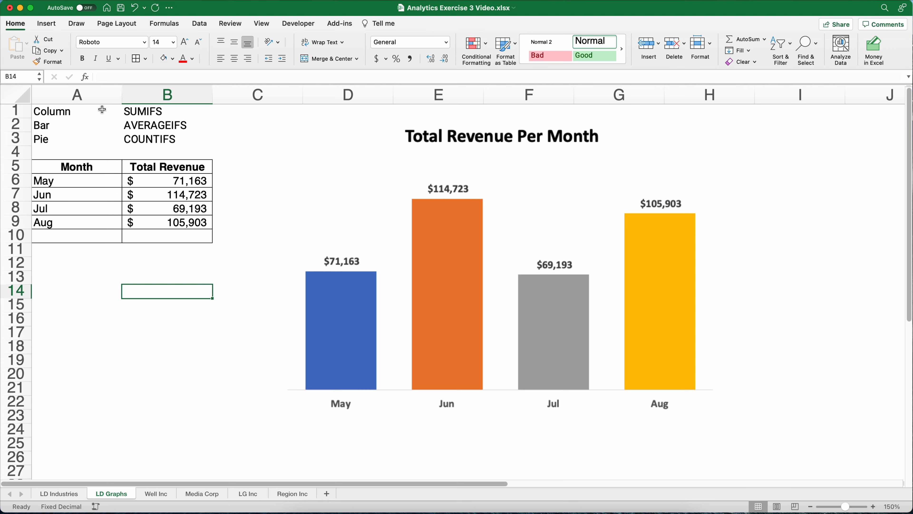
Step: Create a copy of the LD Graphs sheet and place it before the Well Inc sheet
left_click_drag(50, 114, 148, 117)
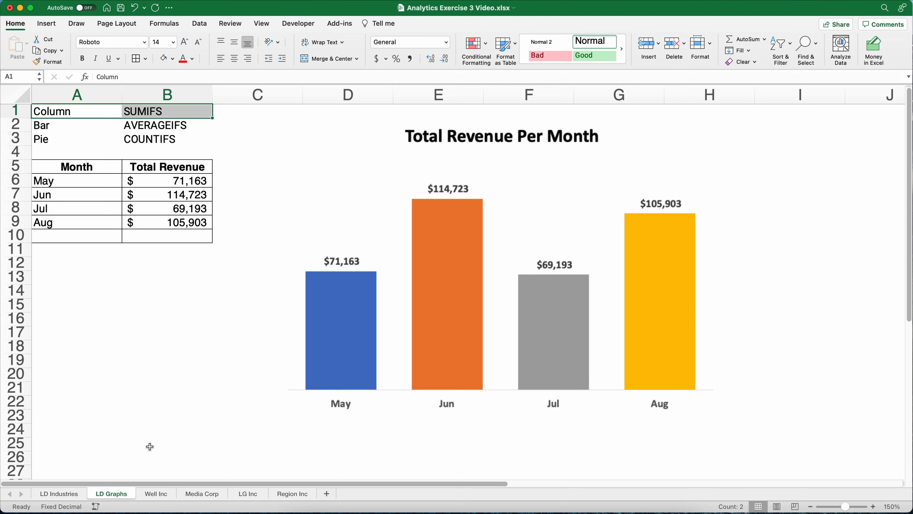
right_click(111, 497)
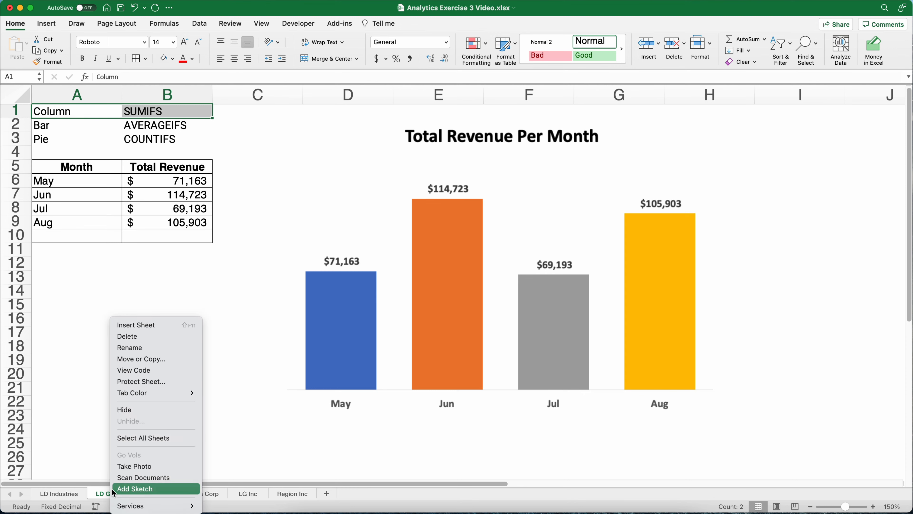
left_click(145, 360)
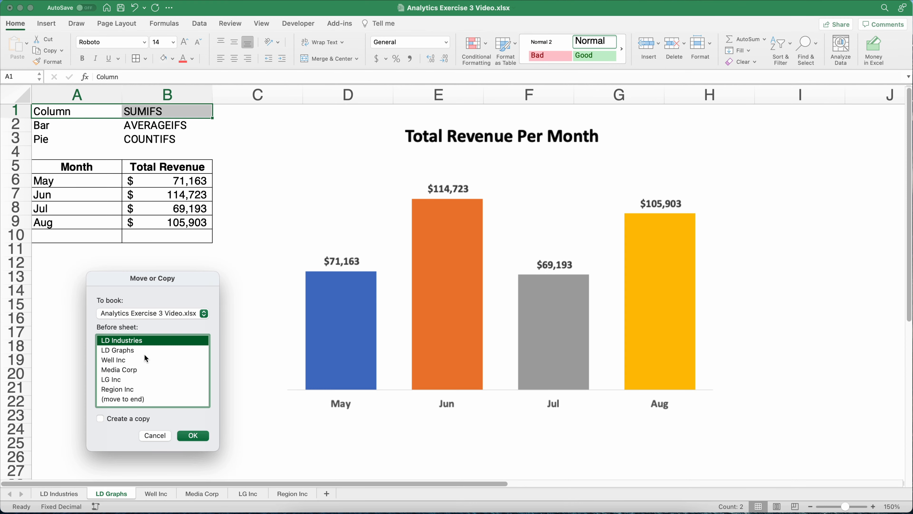
left_click(120, 361)
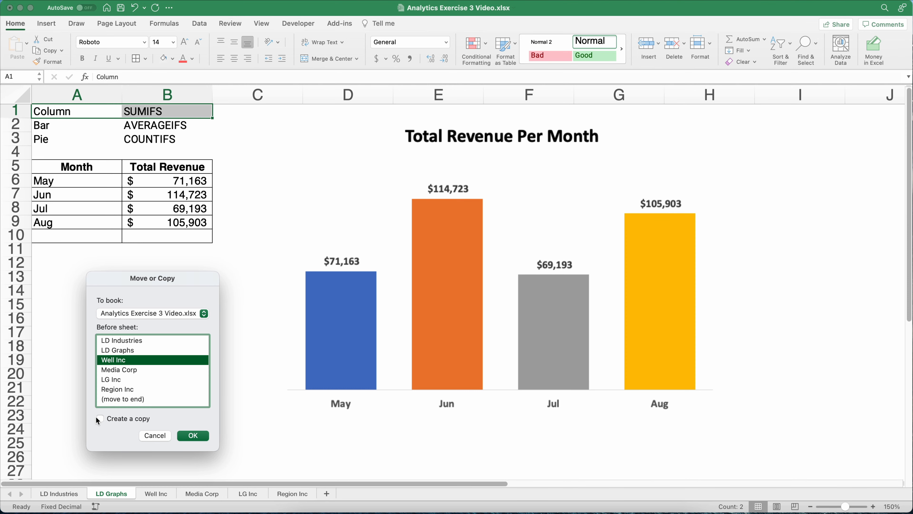
left_click(196, 436)
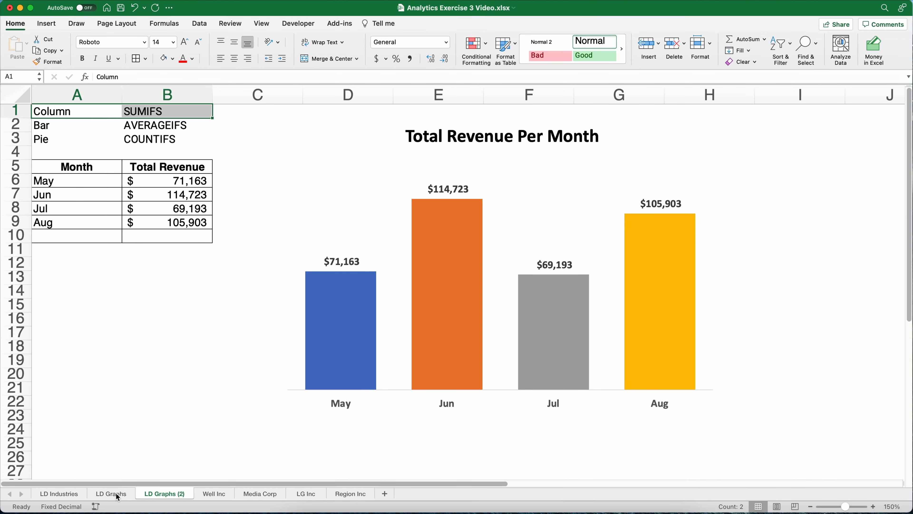
Step: Rename the original LD Graphs sheet as "Rev per month"
left_click(118, 497)
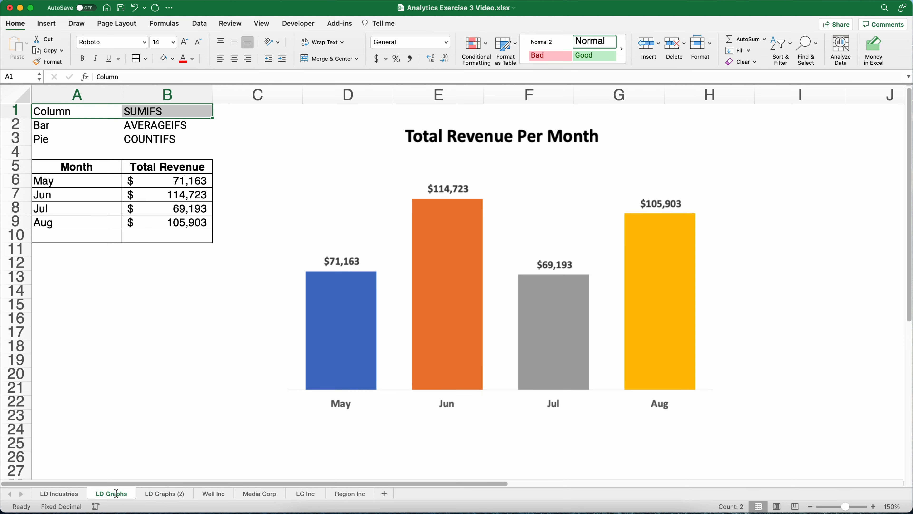
double_click(116, 493)
type("R")
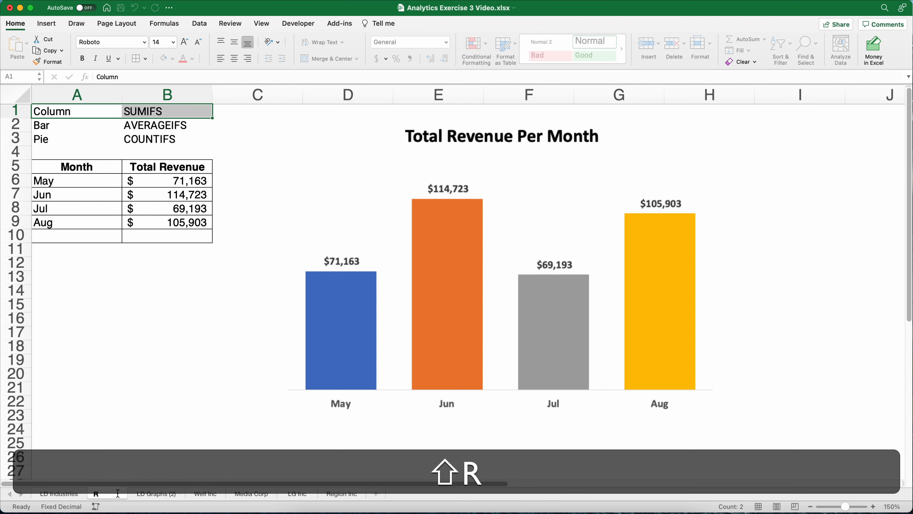
type("ev per month")
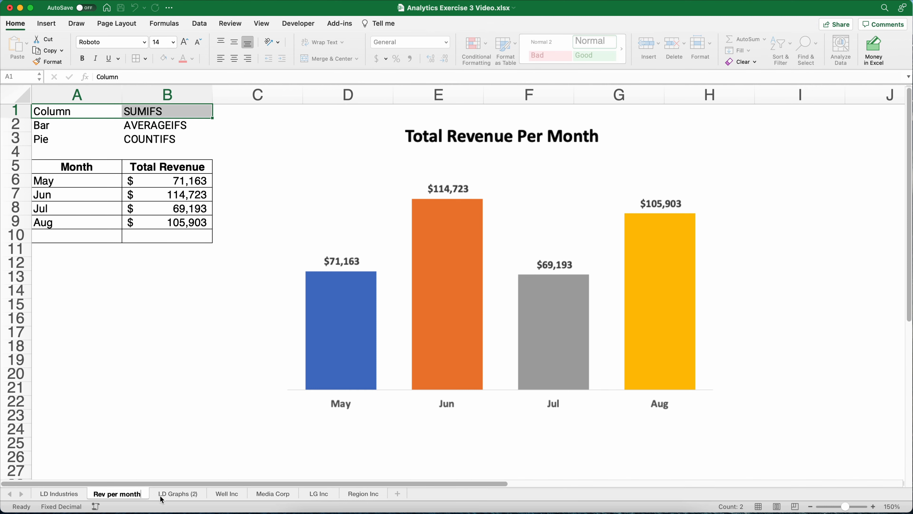
Step: Rename the LD Graphs (2) sheet as "Avg Rev per product"
left_click(170, 498)
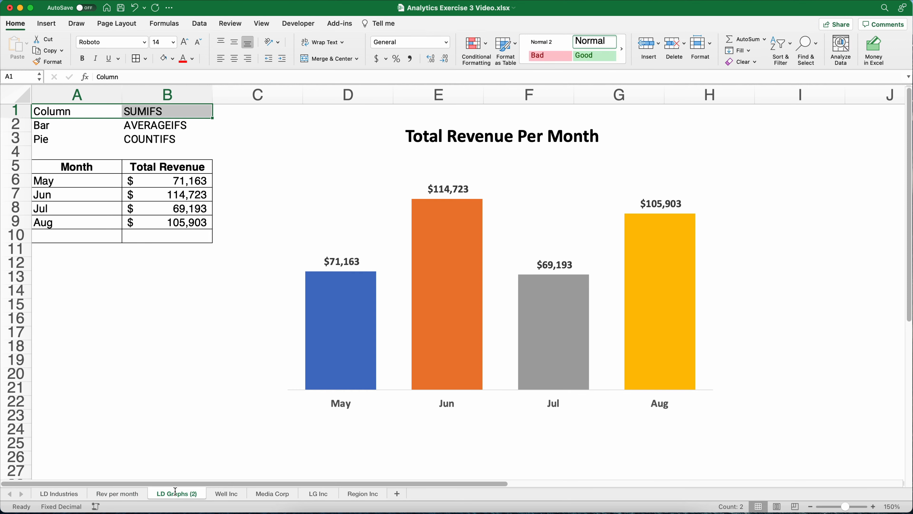
double_click(177, 494)
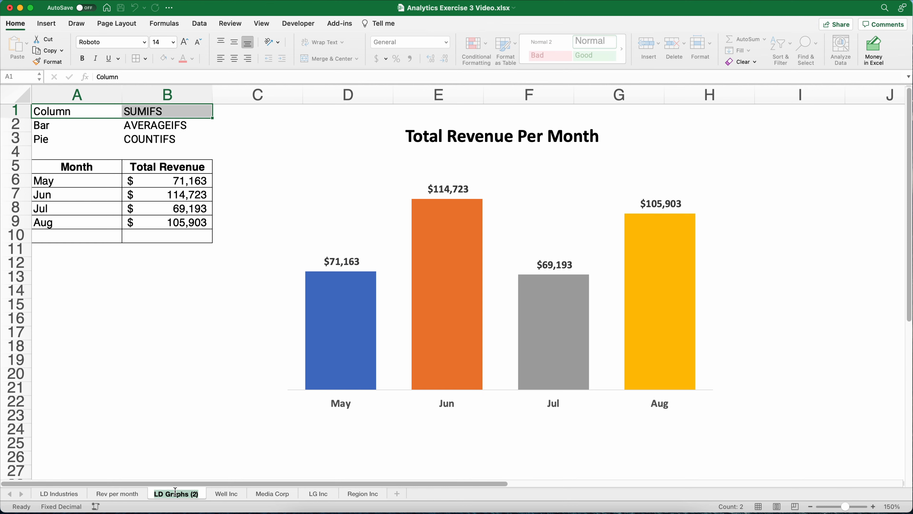
type("Av")
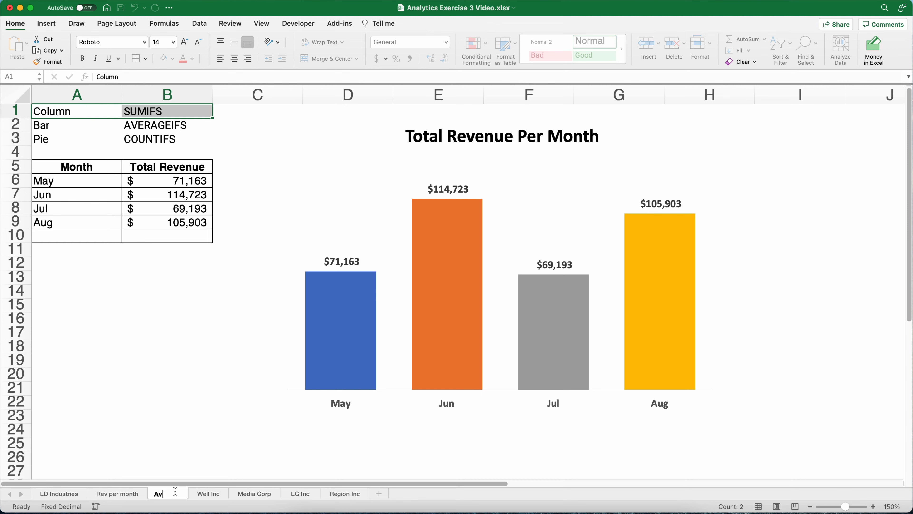
type("e Rev")
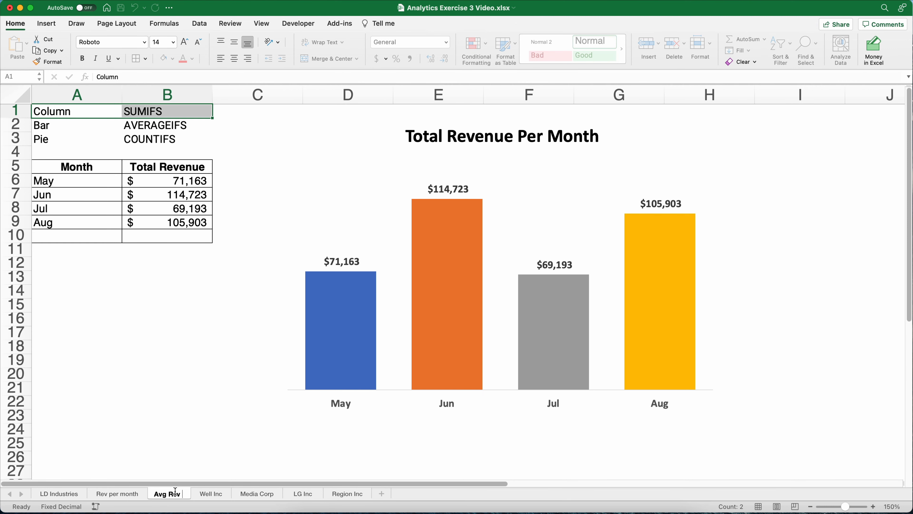
type(" per produ")
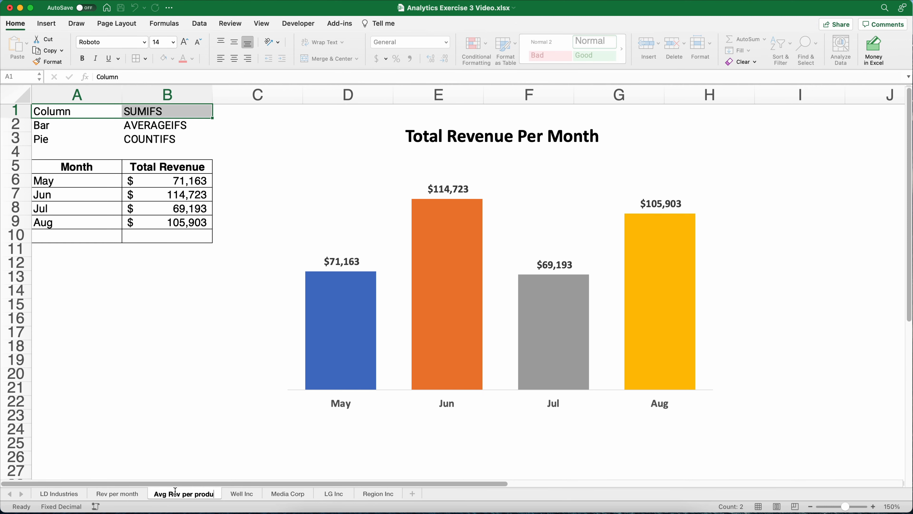
type("ct")
left_click(216, 377)
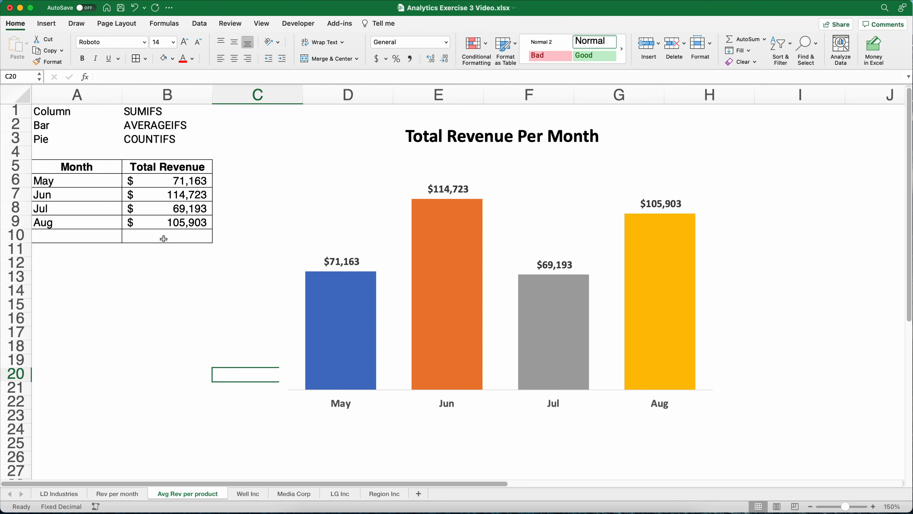
Step: Change the table headers to "Average Revenue" in B5 and "Product" in A5
left_click(168, 163)
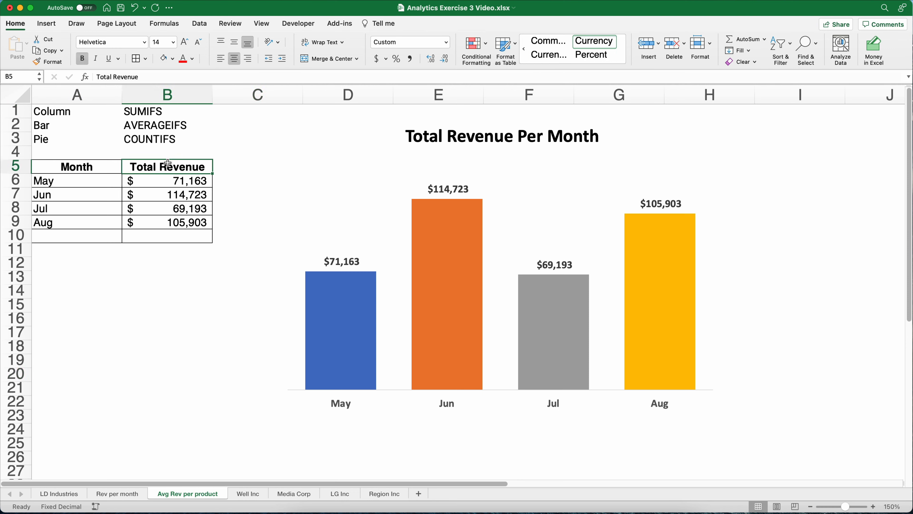
type("A")
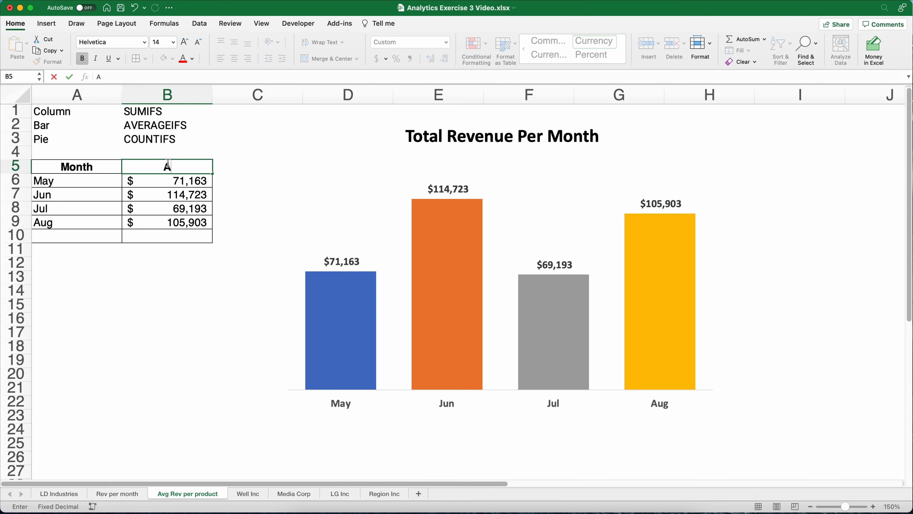
type("verage RE")
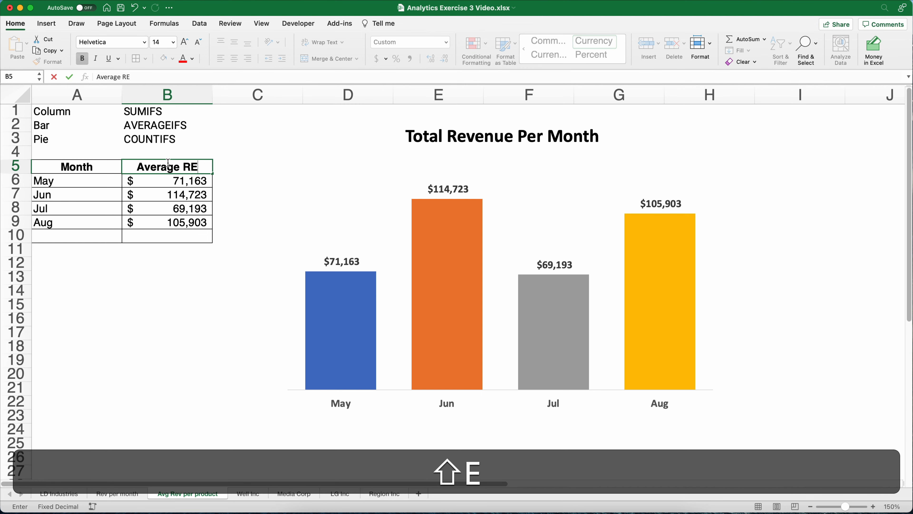
key("BackSpace")
type("evenue")
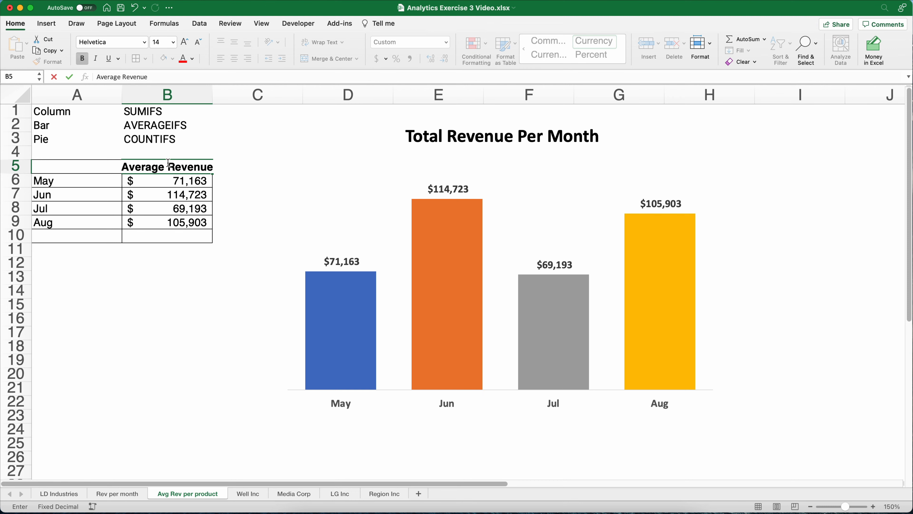
key("Left")
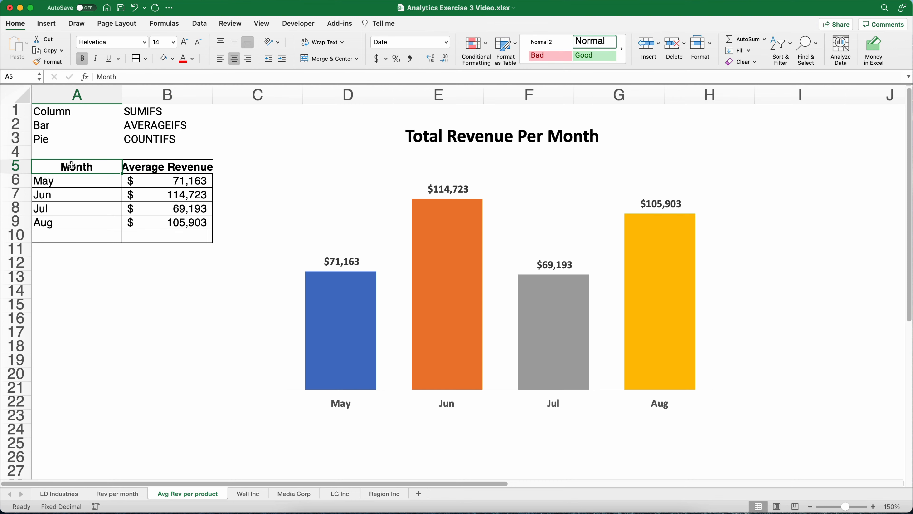
type("Product")
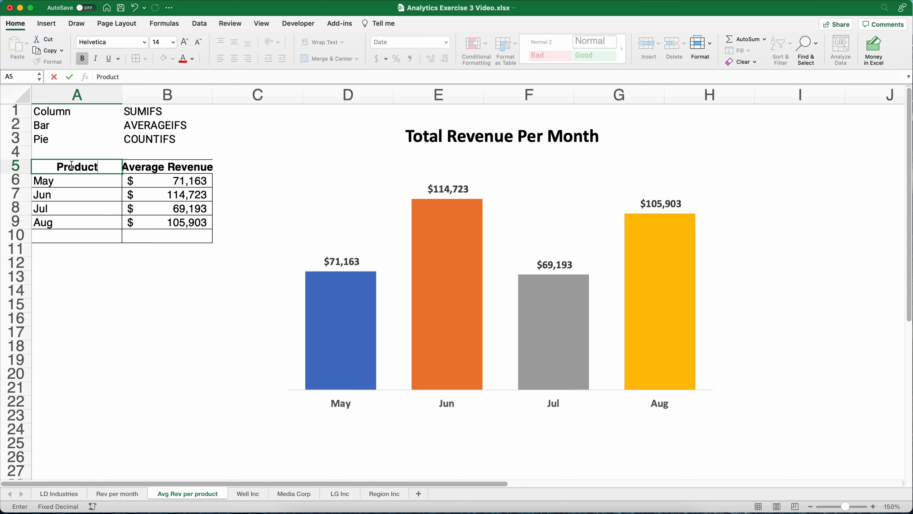
key("Return")
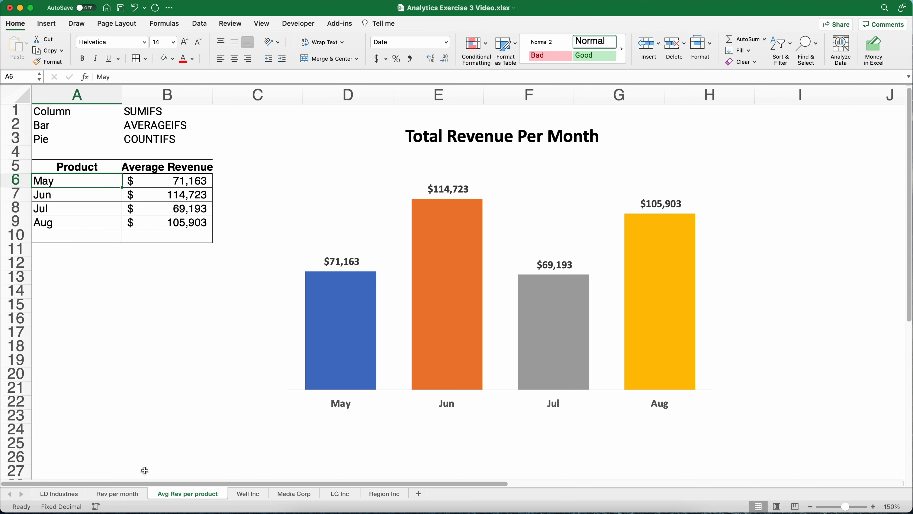
Step: Look up the product names in the LD Industries sheet's Product filter and list Hotel, Indigo, Juliet, Kilo and Lima in A6:A10
left_click(66, 495)
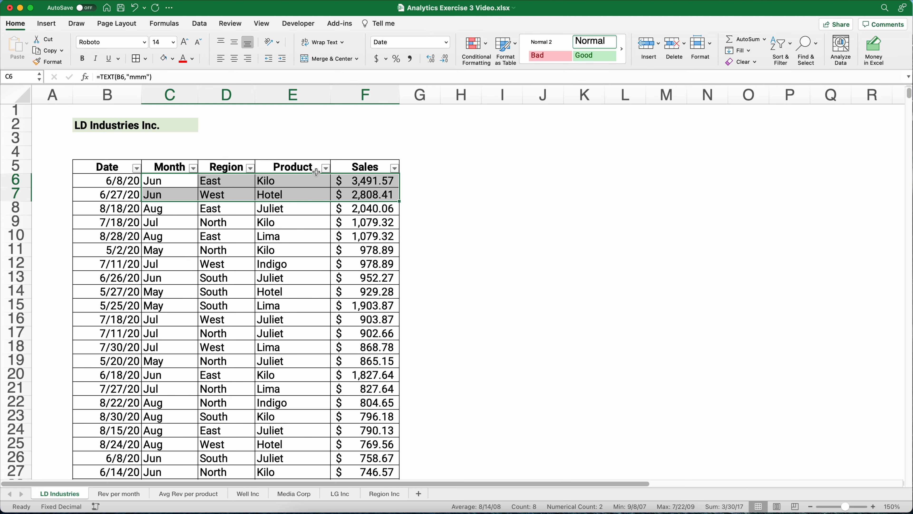
left_click(326, 168)
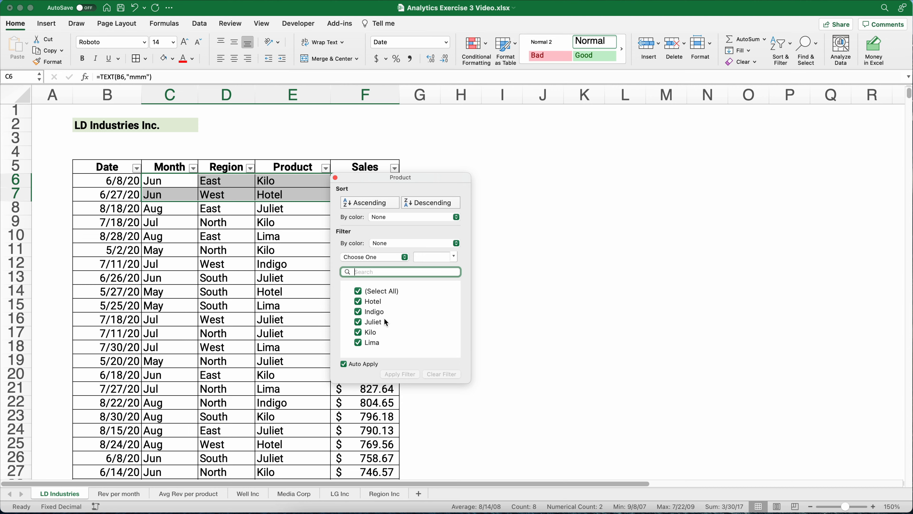
key("Escape")
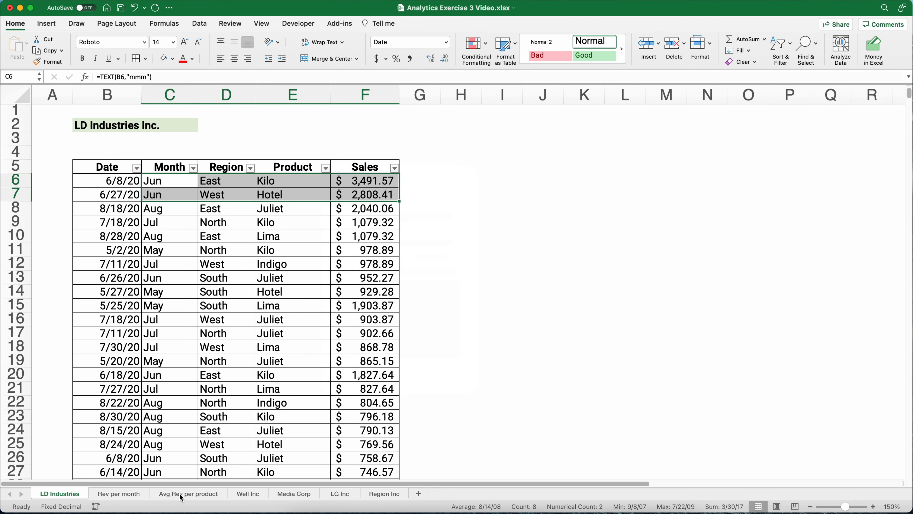
left_click(182, 498)
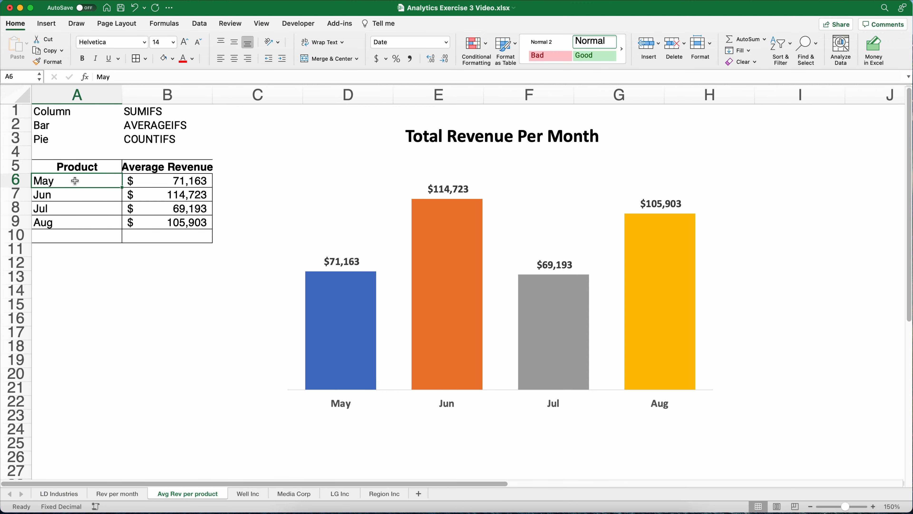
type("Hotel")
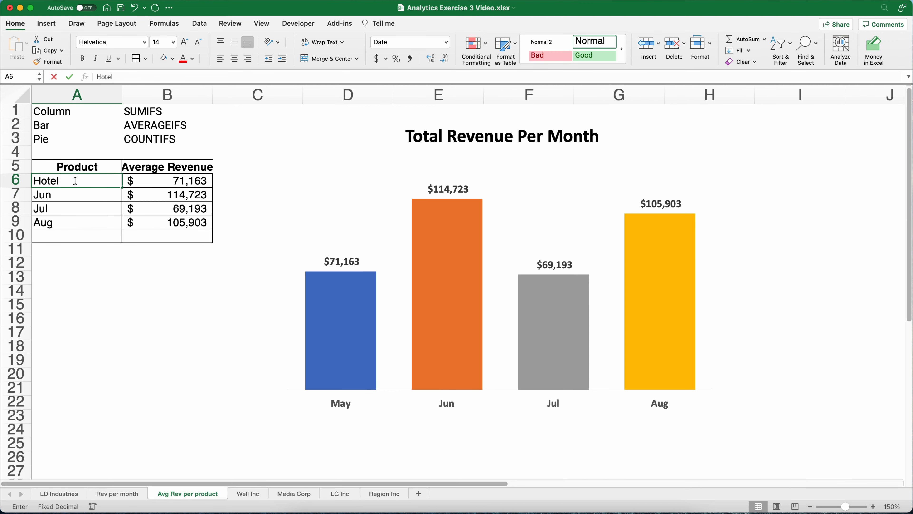
key("Return")
type("Indigo")
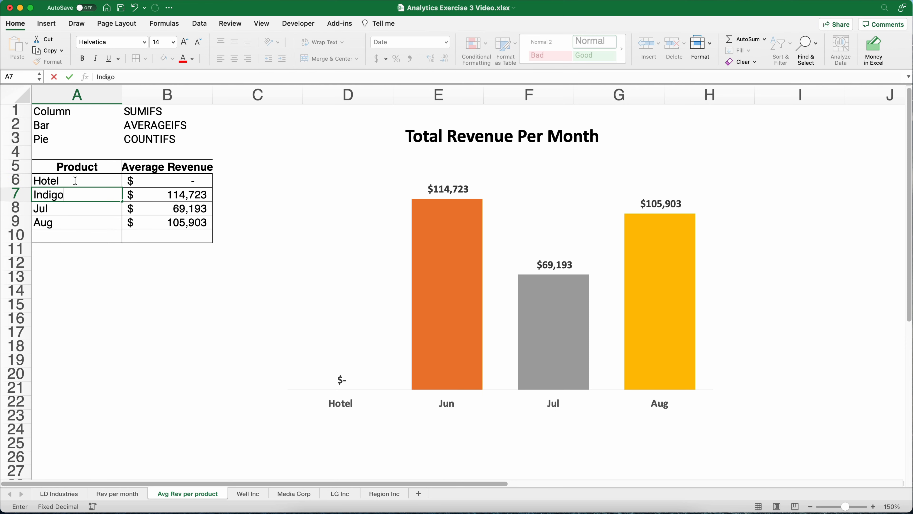
key("Return")
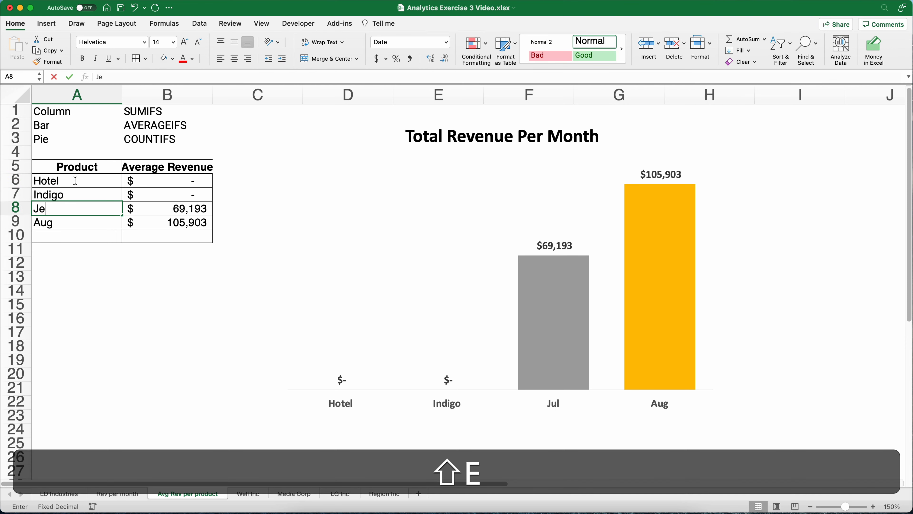
type("Juliet")
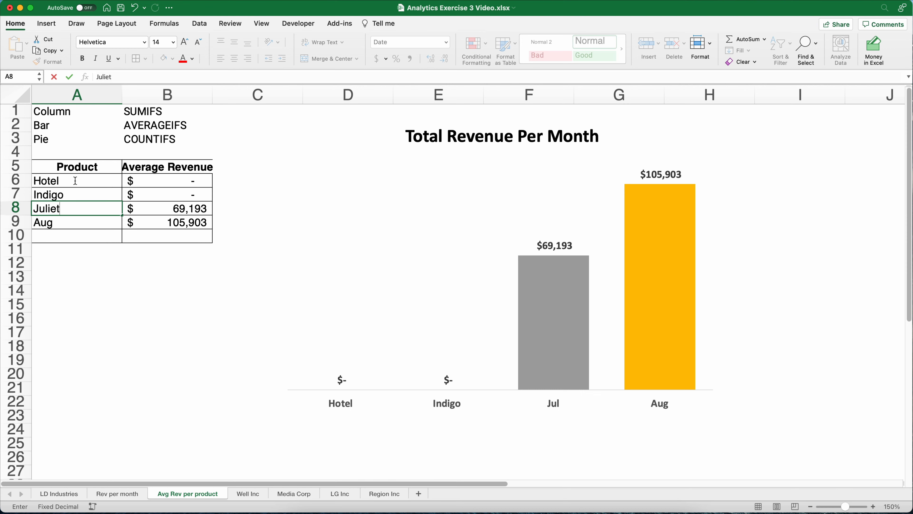
key("Return")
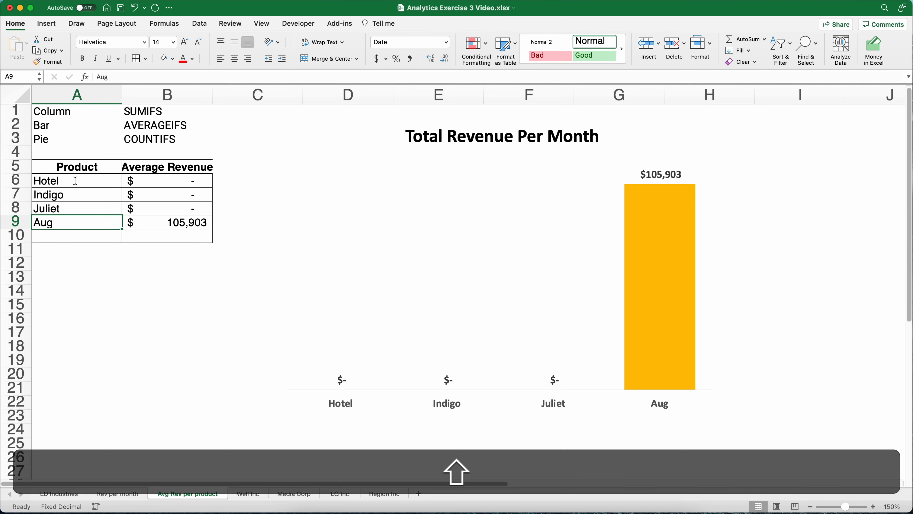
type("Kilo")
key("Return")
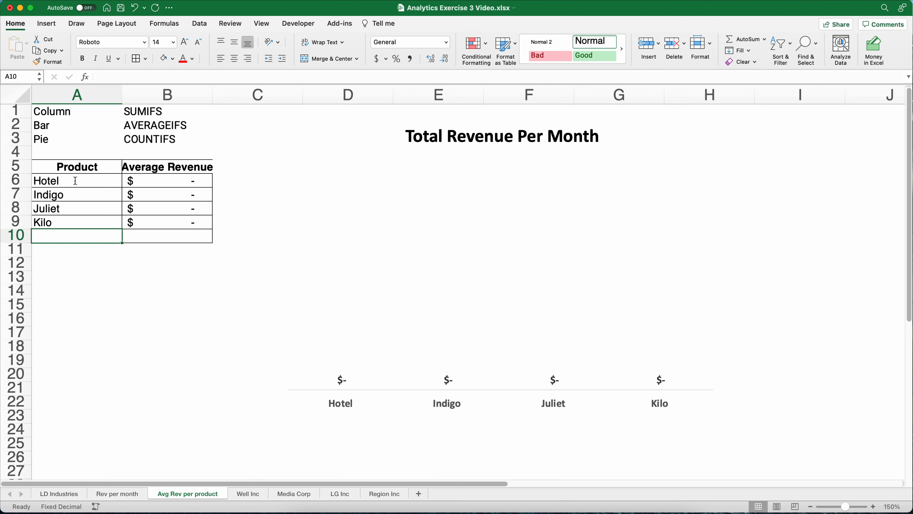
type("J")
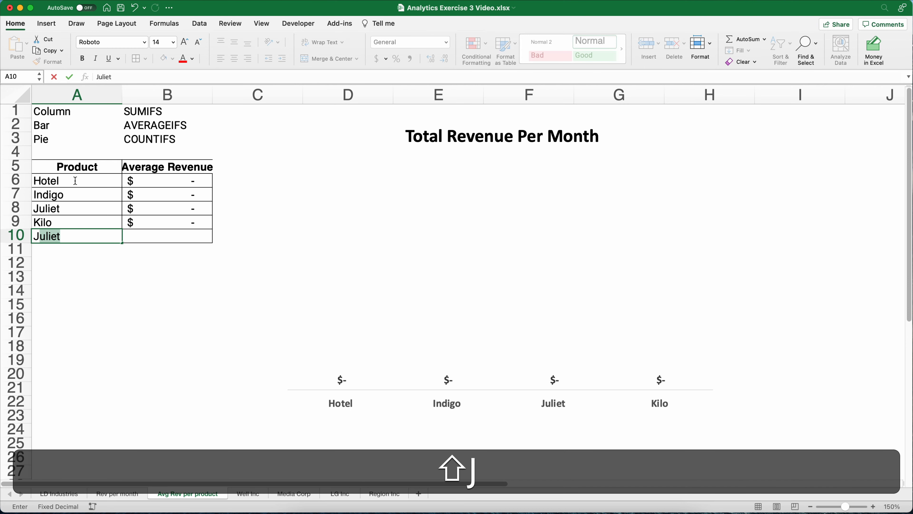
key("BackSpace")
key("BackSpace")
type("Lima")
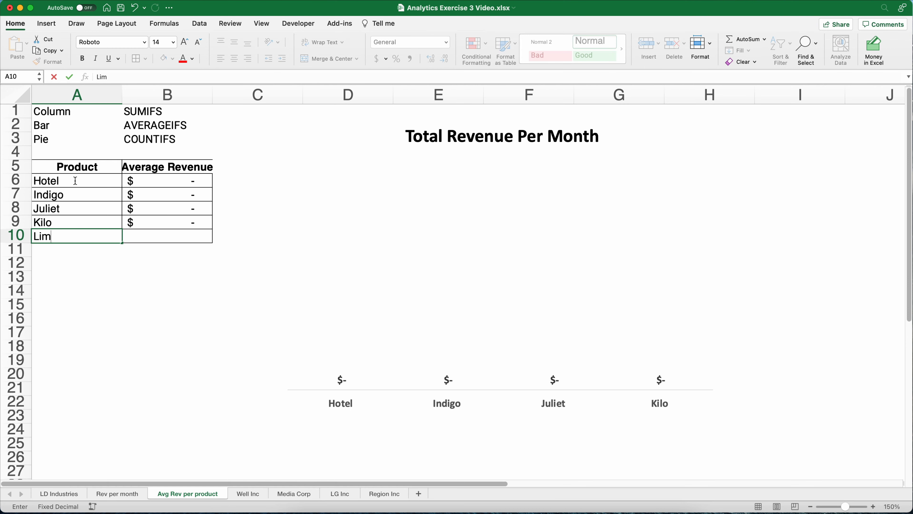
key("Return")
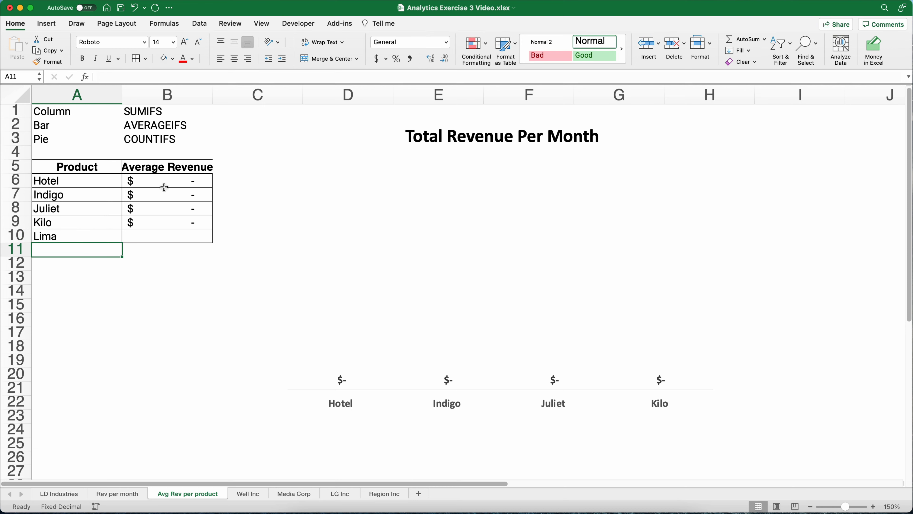
Step: Clear the old SUMIFS formulas from B6:B10 under Average Revenue
left_click(165, 183)
left_click_drag(165, 184, 165, 236)
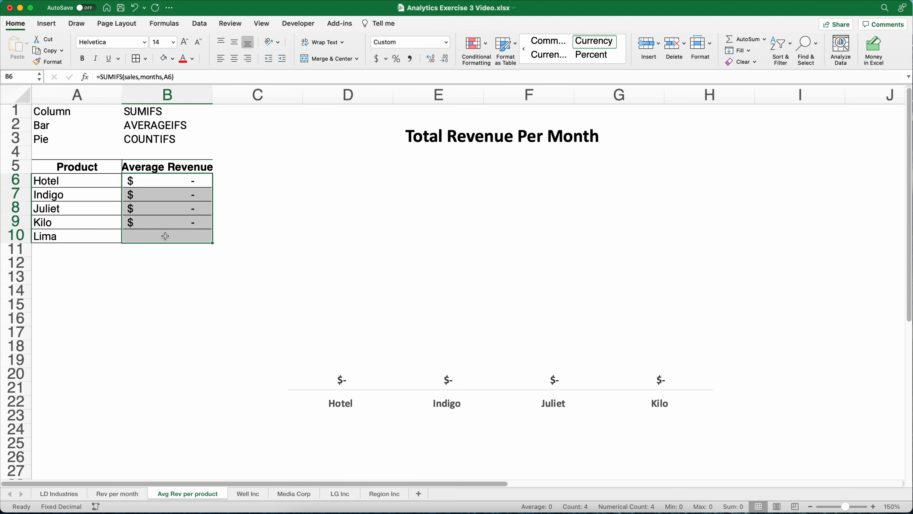
key("Delete")
left_click(148, 304)
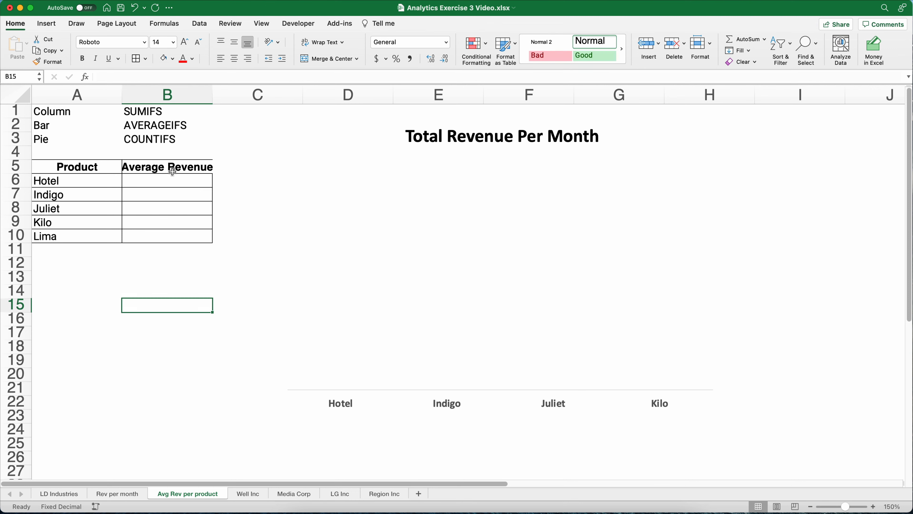
Step: Insert an AVERAGEIFS function in B6 averaging sales, with product as the criteria range and A6 as the criterion
left_click(170, 179)
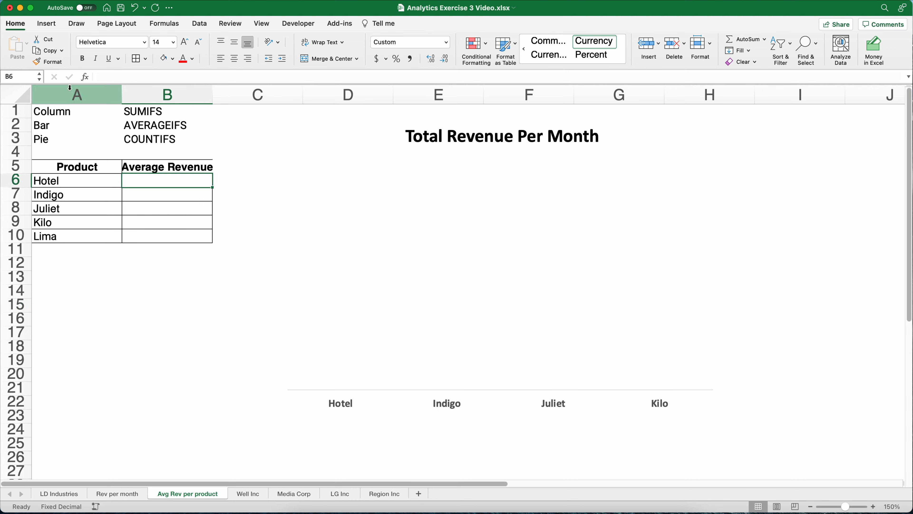
left_click(85, 77)
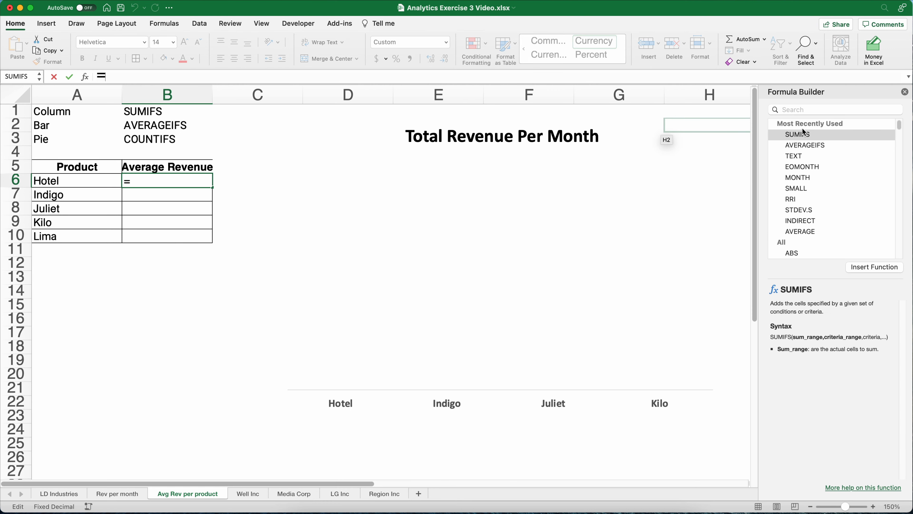
double_click(798, 145)
left_click(777, 171)
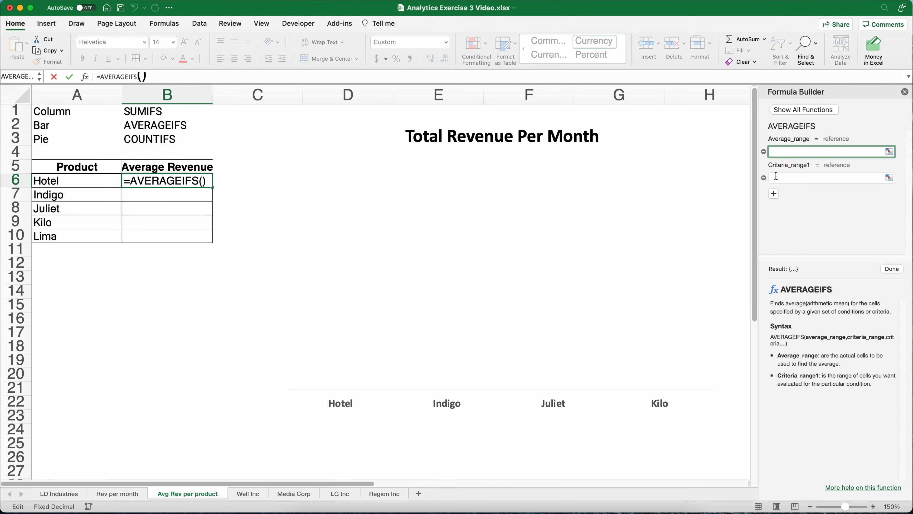
left_click(776, 194)
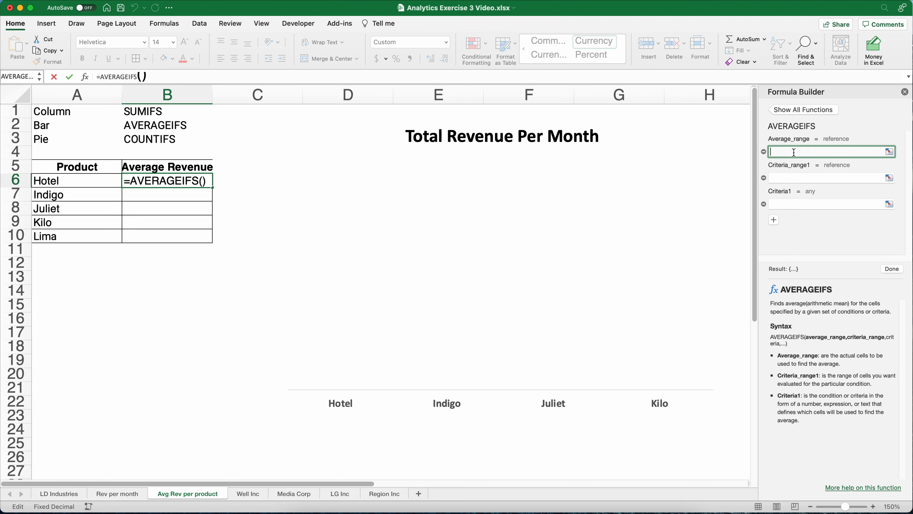
type("sales")
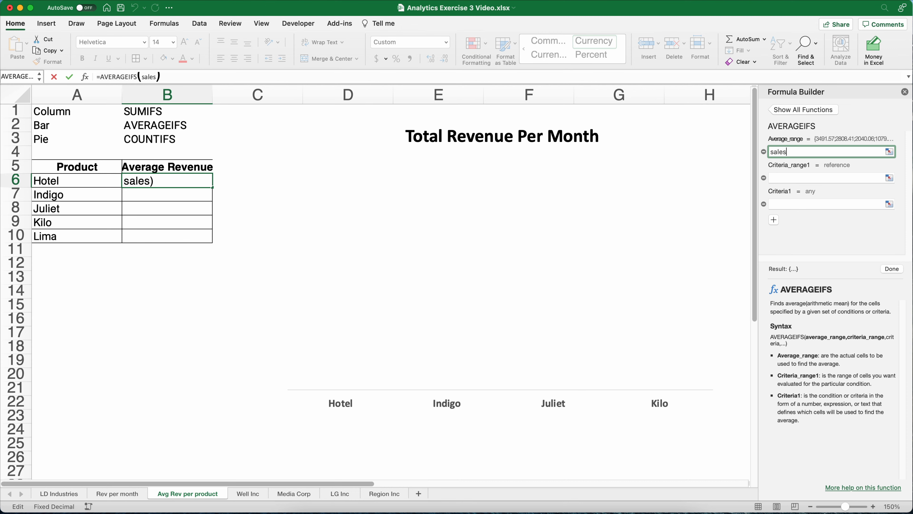
left_click(784, 178)
type("p")
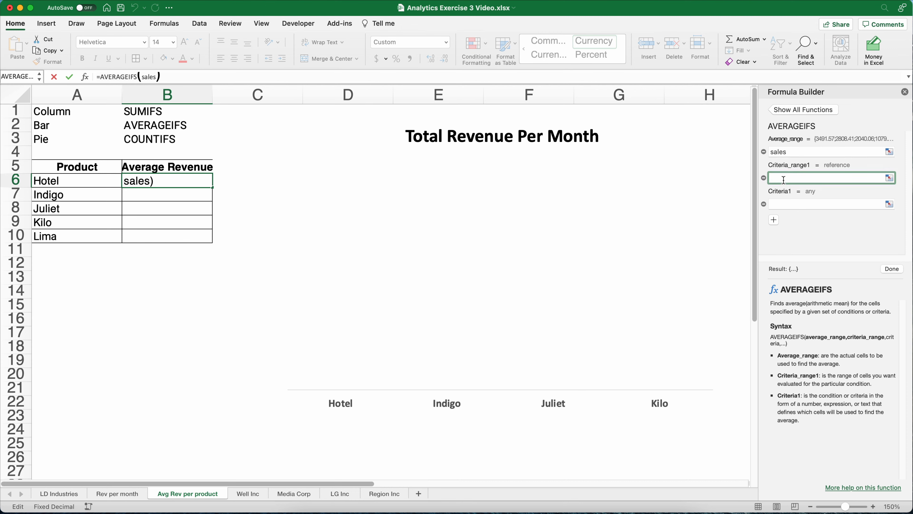
type("rod")
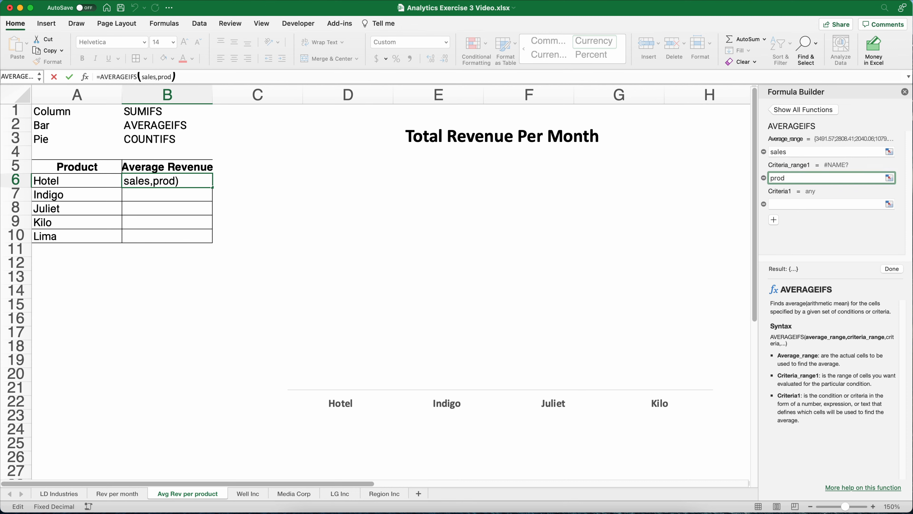
type("uct")
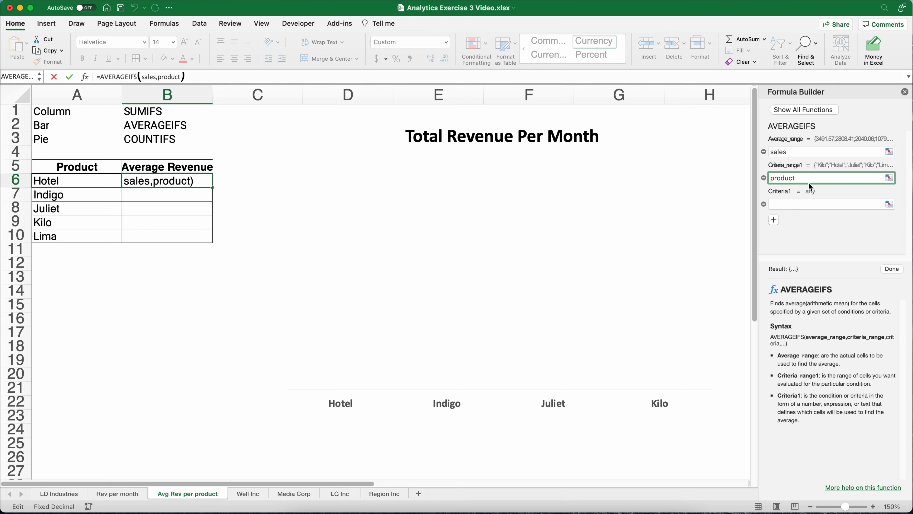
left_click(794, 204)
left_click(42, 186)
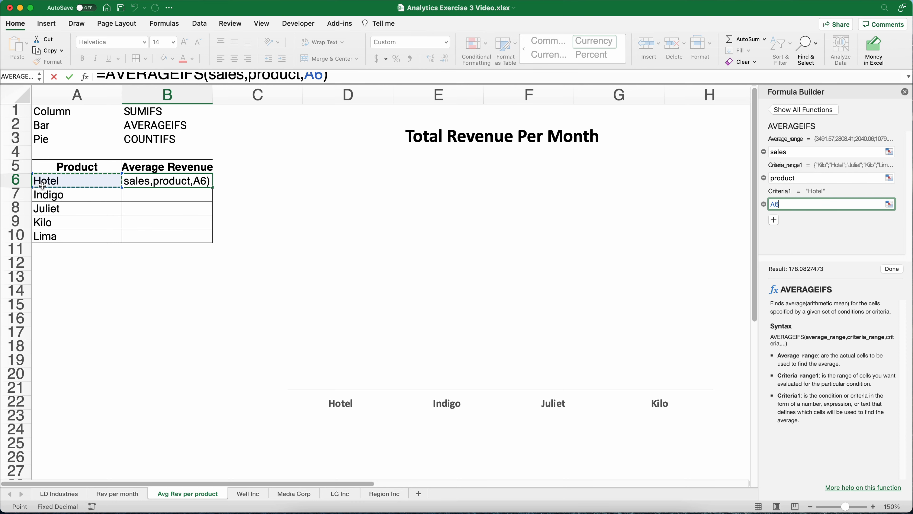
left_click(889, 270)
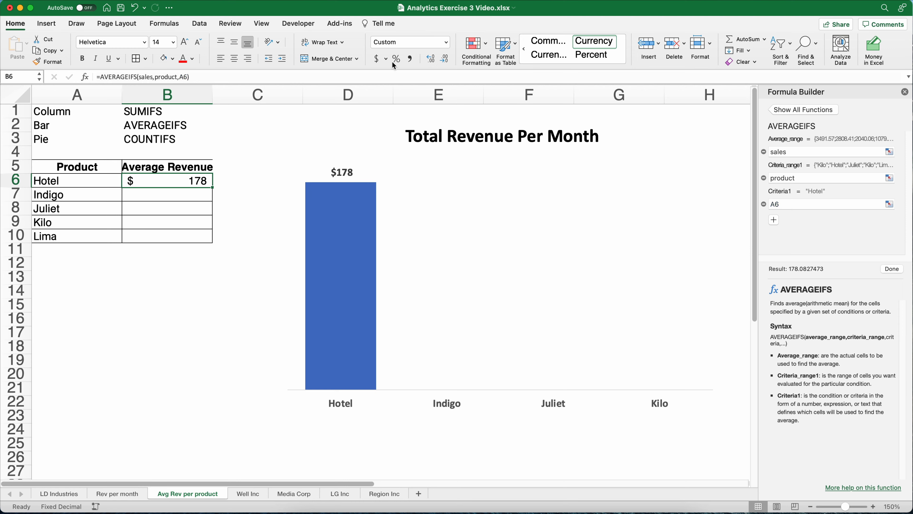
Step: Show the average in B6 with two decimal places and copy its formula to B7:B10
left_click(432, 61)
left_click(432, 61)
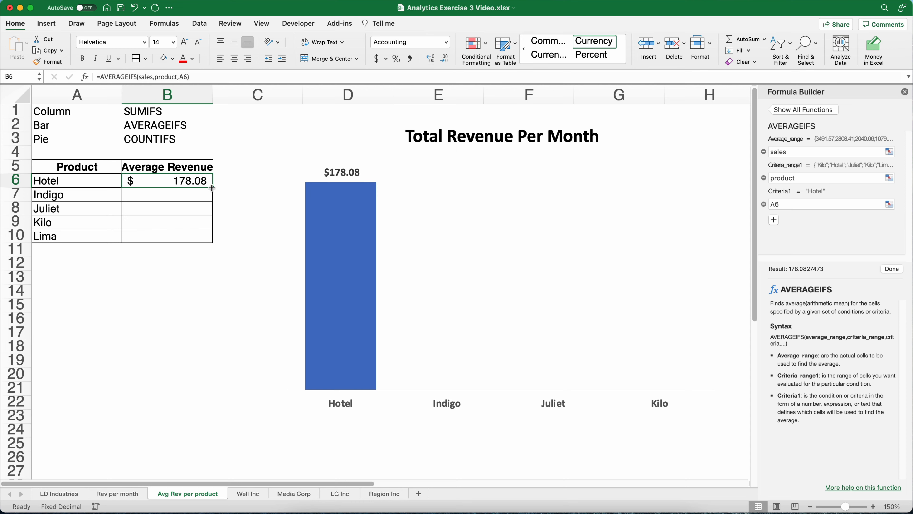
left_click_drag(212, 188, 210, 237)
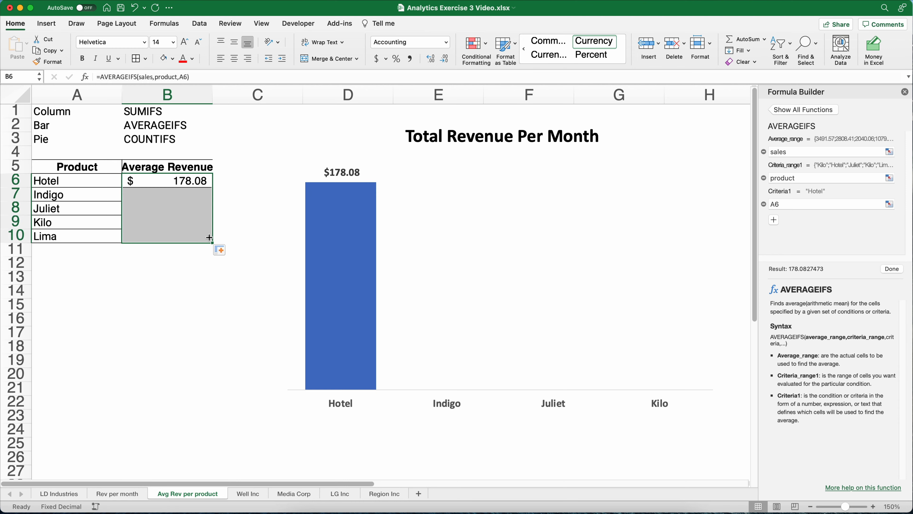
left_click(186, 180)
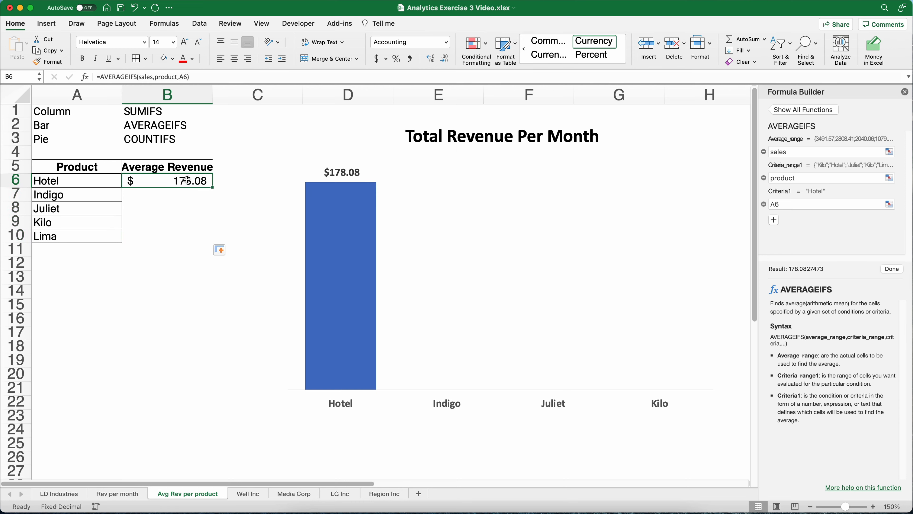
key("super+c")
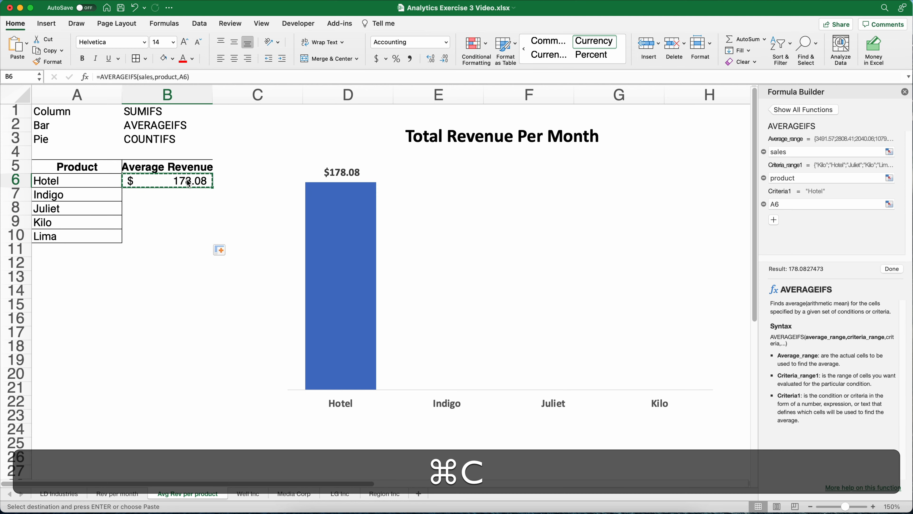
key("Down")
key("shift+Down")
key("shift+Down")
key("shift+Down")
key("shift+Down")
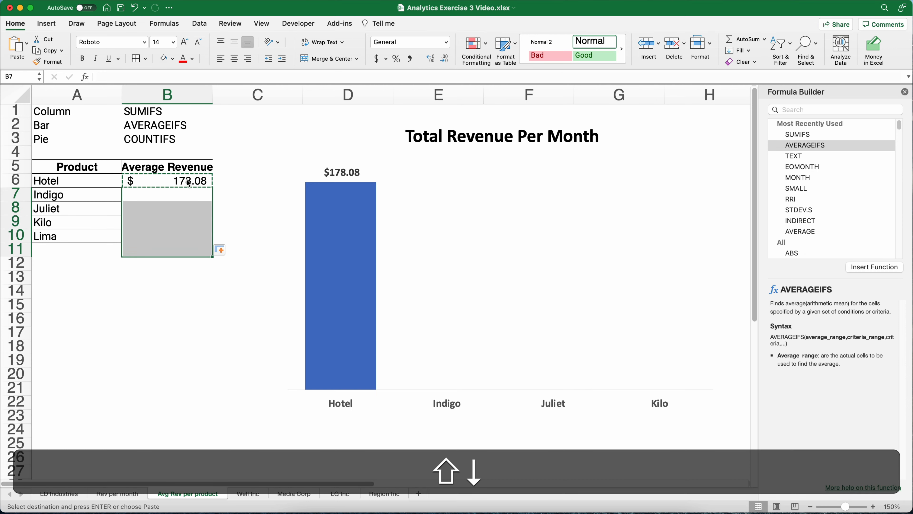
key("shift+Up")
key("super+v")
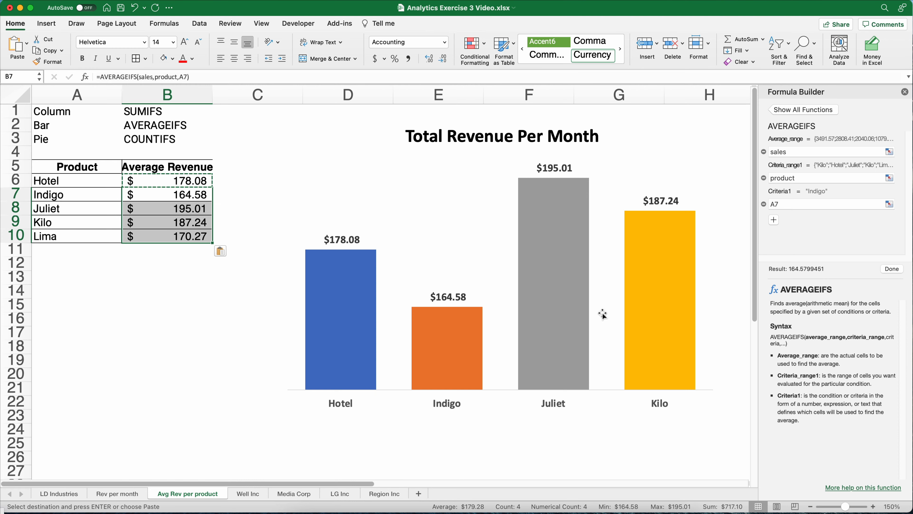
right_click(429, 213)
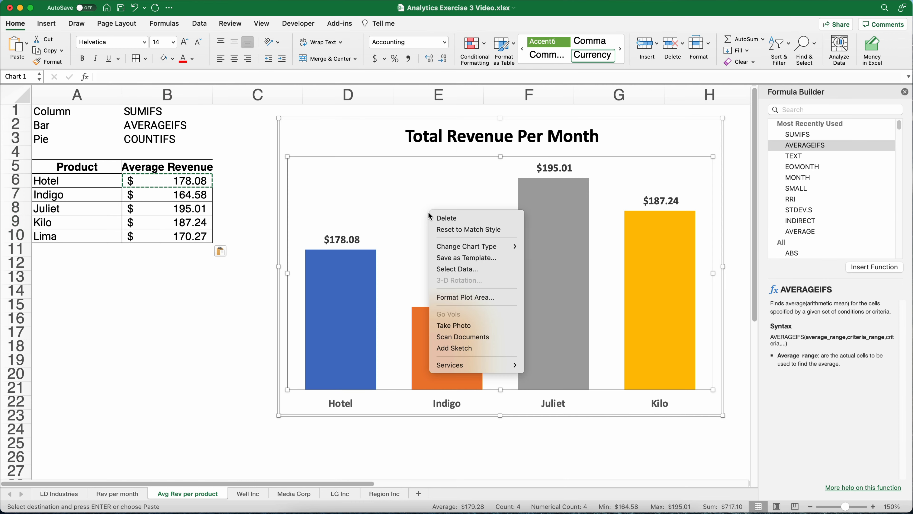
left_click(450, 269)
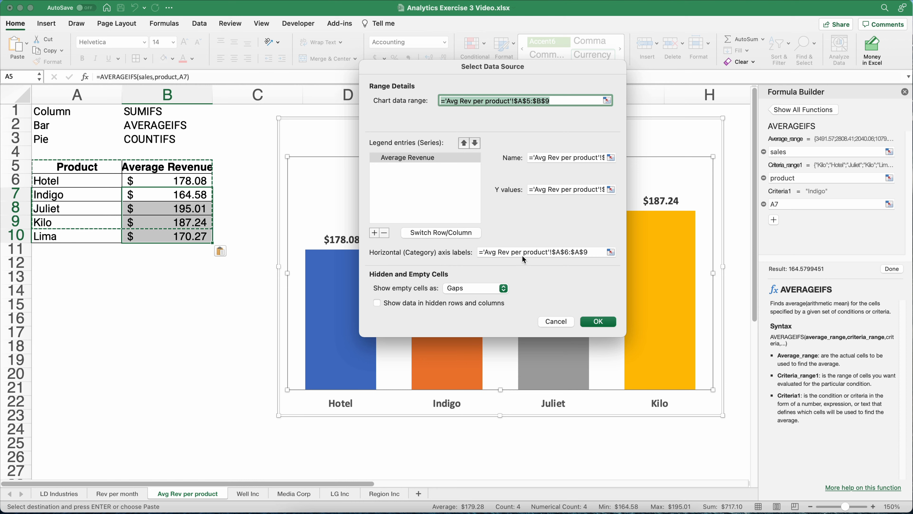
left_click(589, 252)
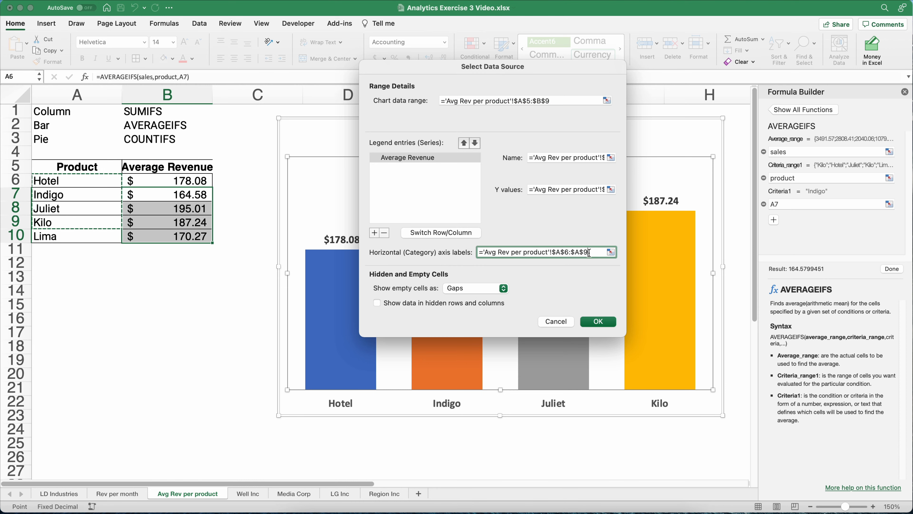
key("BackSpace")
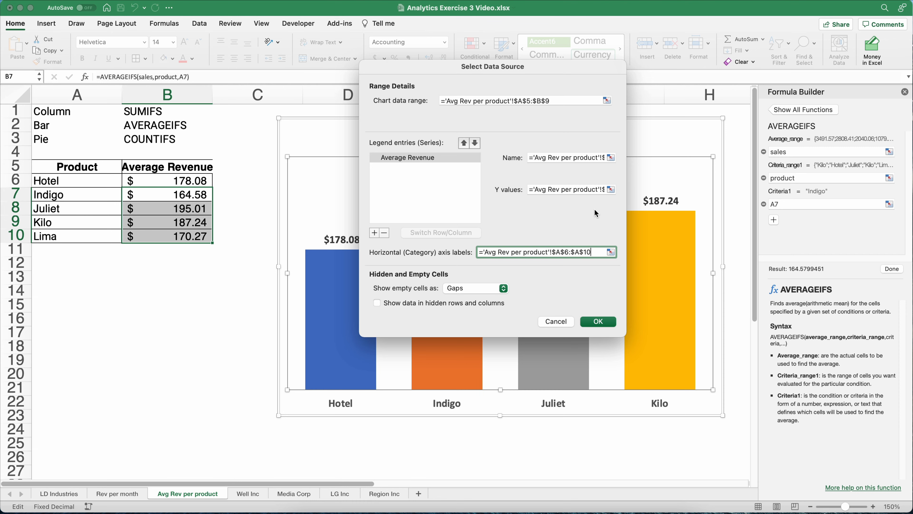
left_click(588, 189)
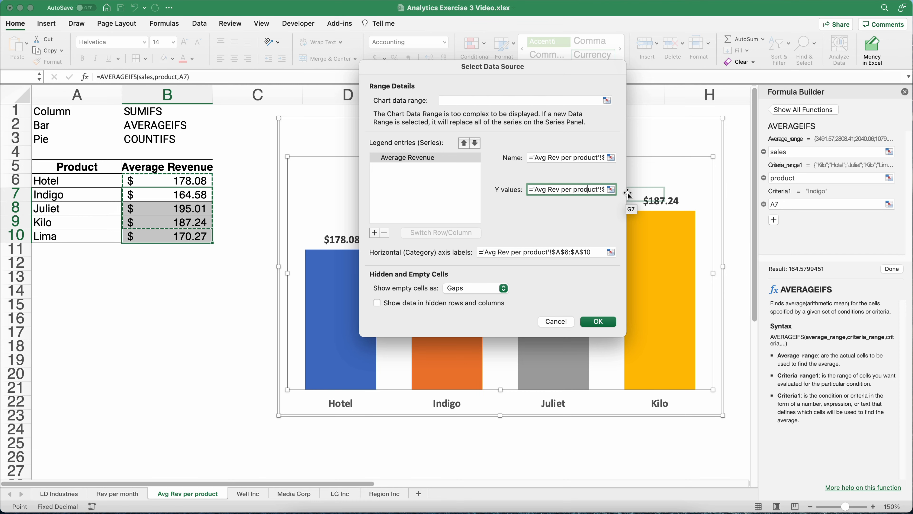
key("Right")
key("Right")
key("Right")
key("Right")
key("Right")
key("Right")
key("Right")
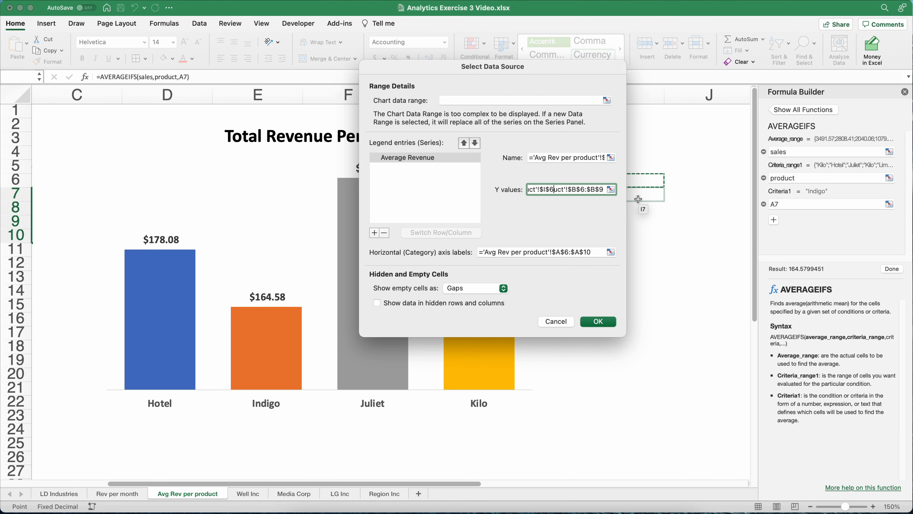
key("Escape")
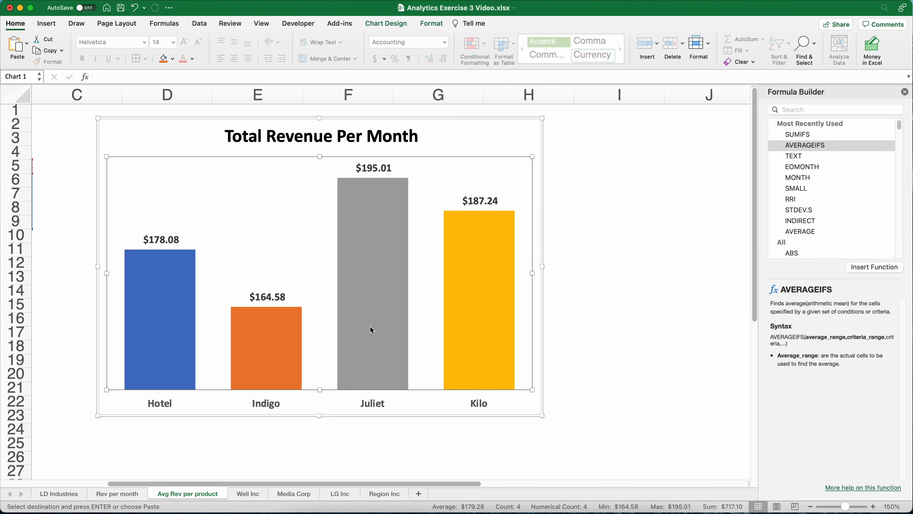
Step: Extend the chart's data source to Y values B6:B10 and category labels A6:A10, and close the Formula Builder
right_click(253, 247)
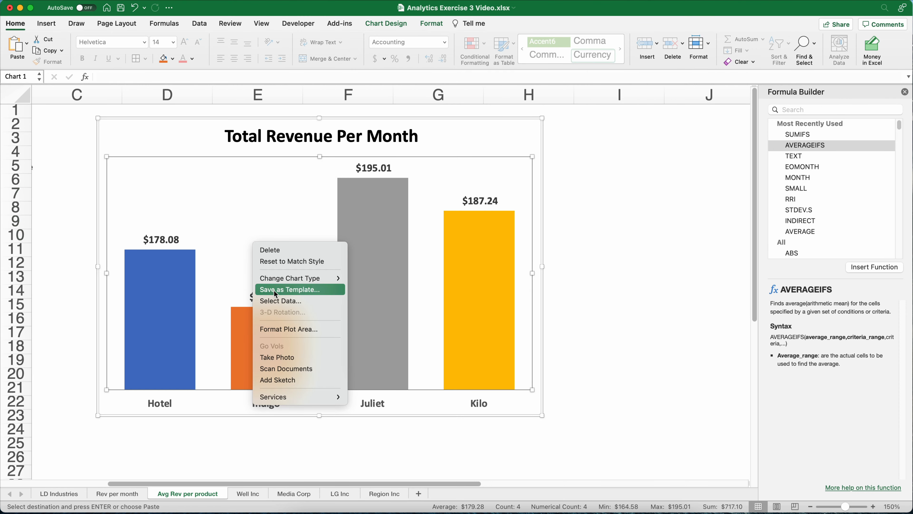
left_click(287, 301)
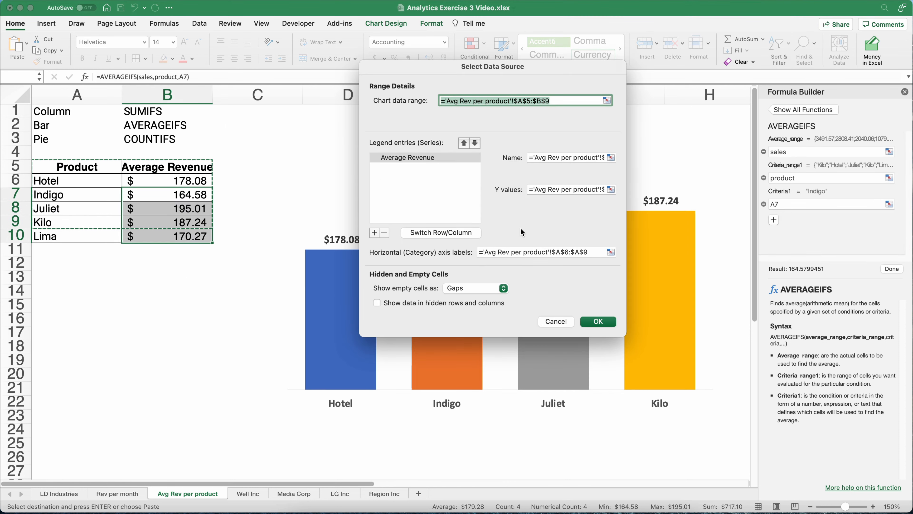
left_click(549, 189)
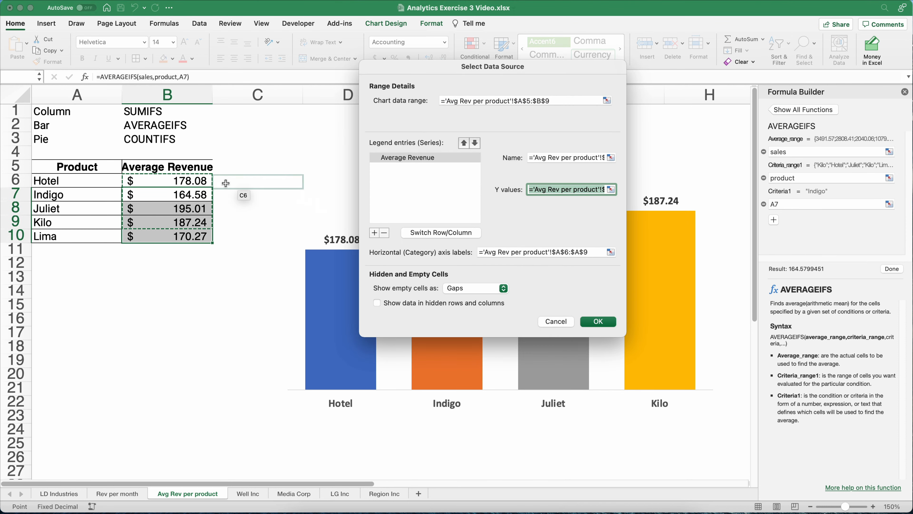
left_click_drag(179, 181, 179, 241)
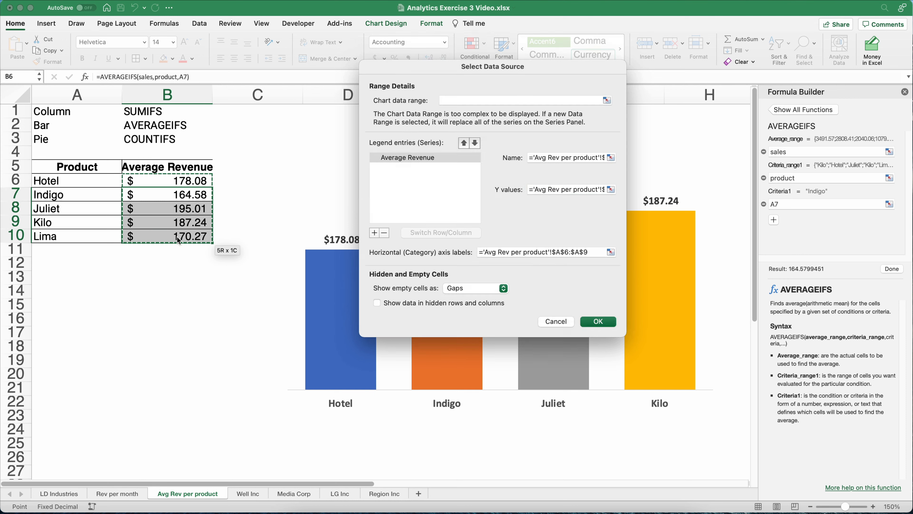
left_click(534, 252)
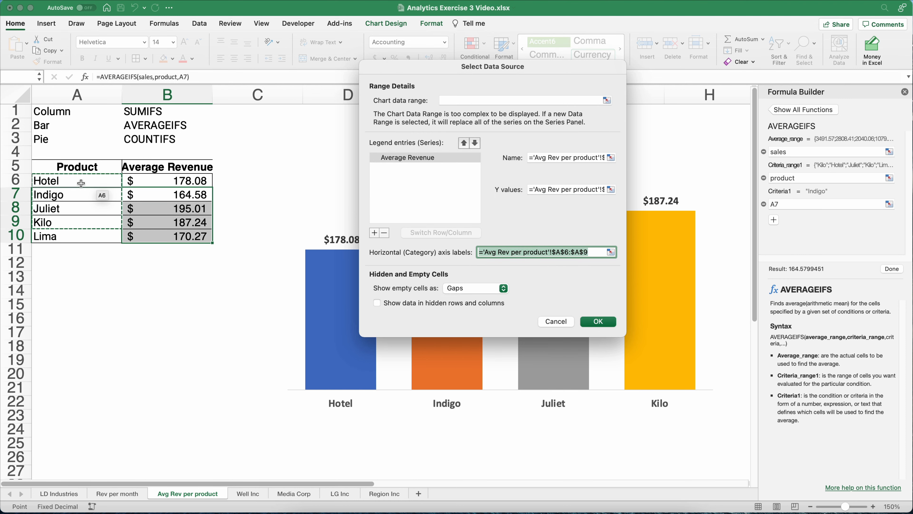
left_click_drag(77, 181, 73, 237)
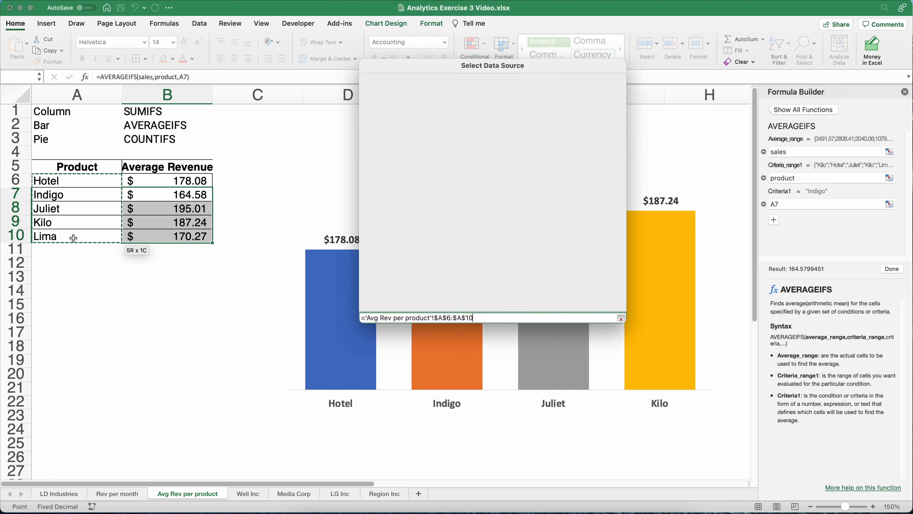
left_click(598, 322)
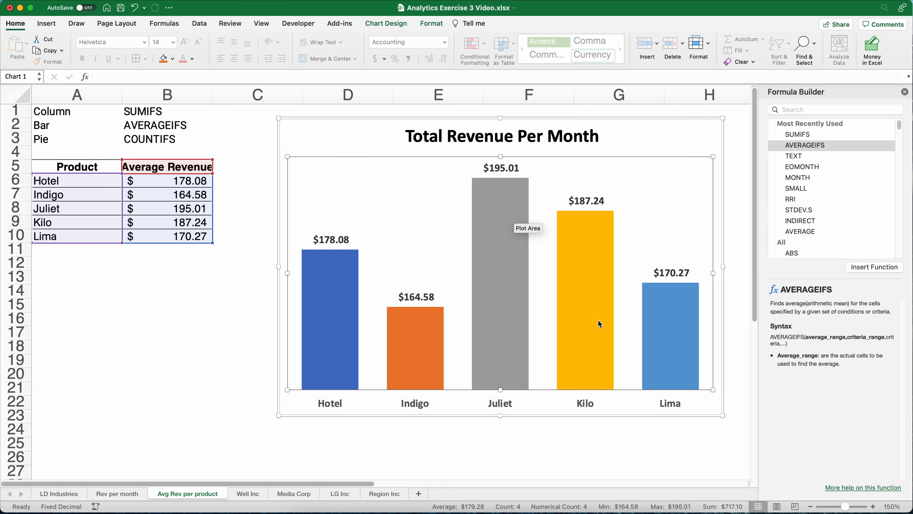
left_click(905, 93)
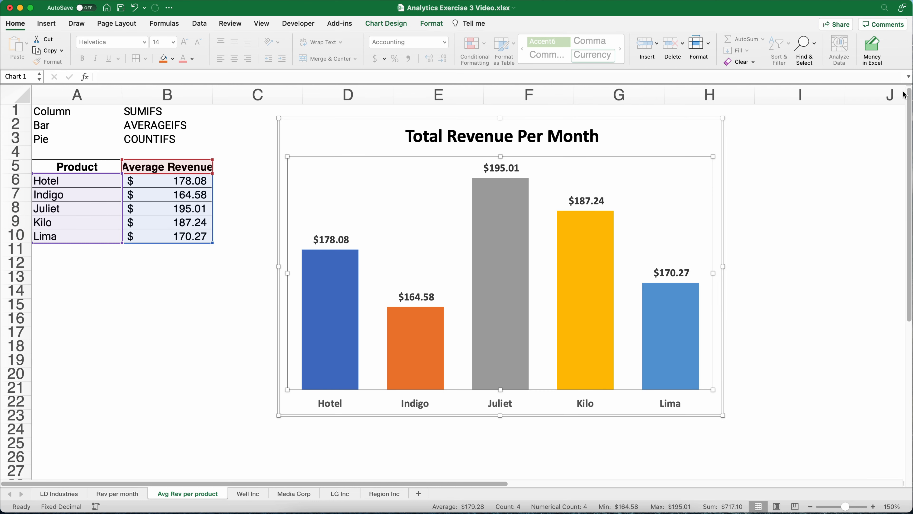
left_click(116, 328)
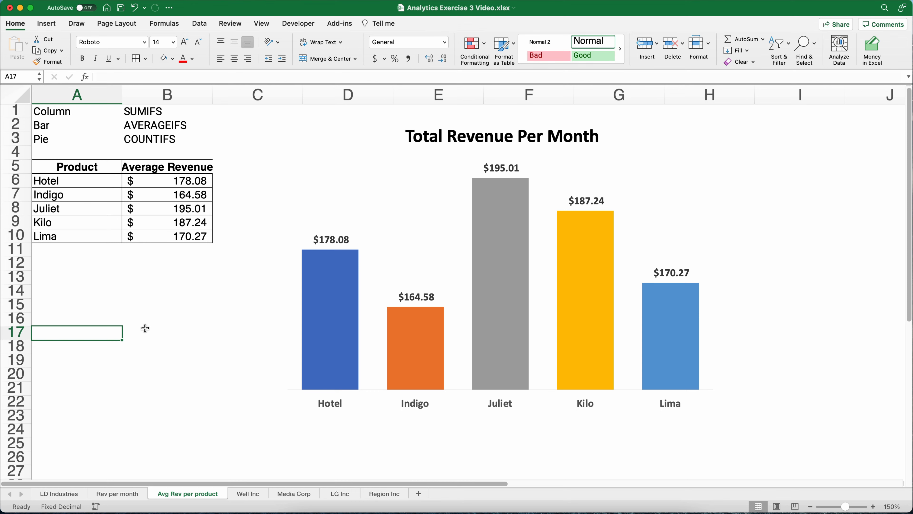
Step: Change the average revenue chart's type from column to a 2-D clustered bar
right_click(445, 230)
mouse_move(464, 260)
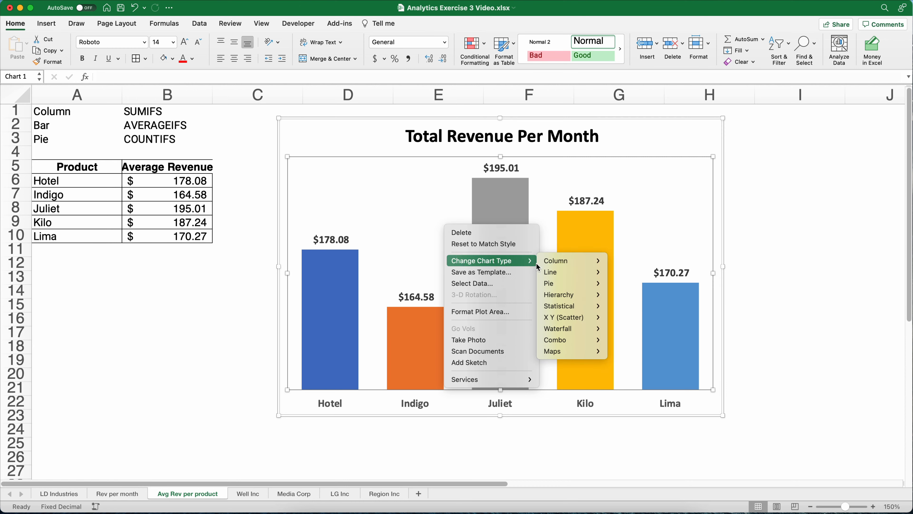
mouse_move(560, 265)
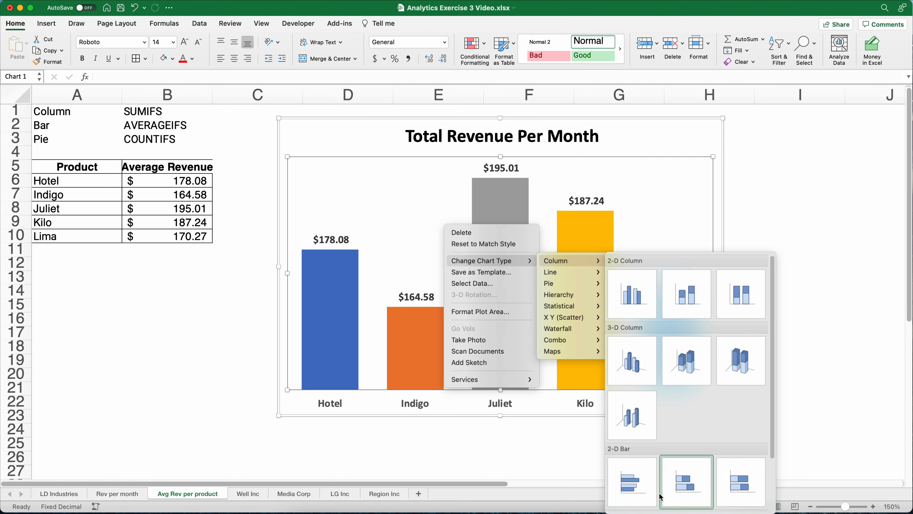
left_click(631, 490)
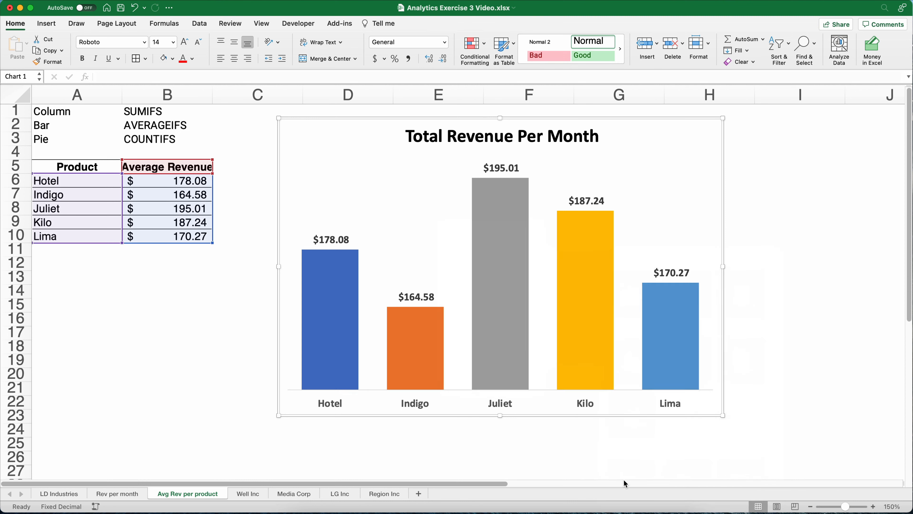
Step: Add a filter to the product table A5:B10 and sort it by Average Revenue in ascending order
left_click(215, 332)
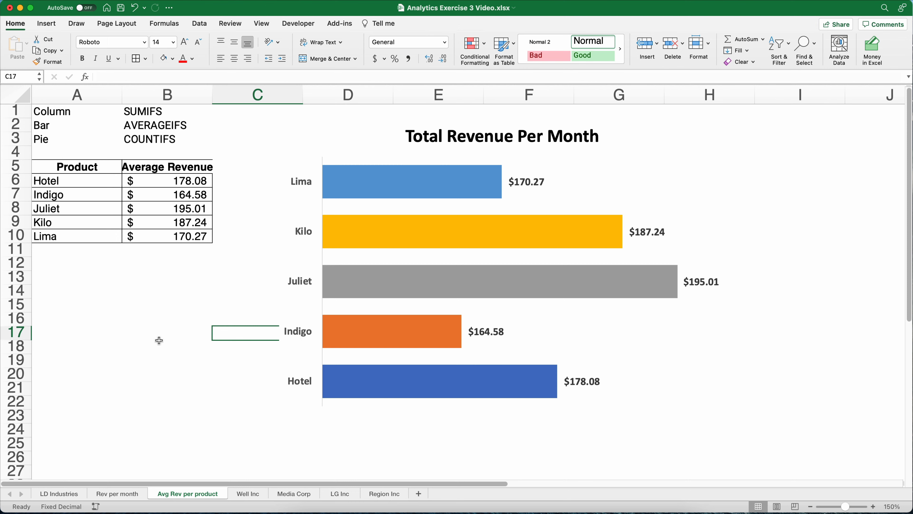
left_click(168, 168)
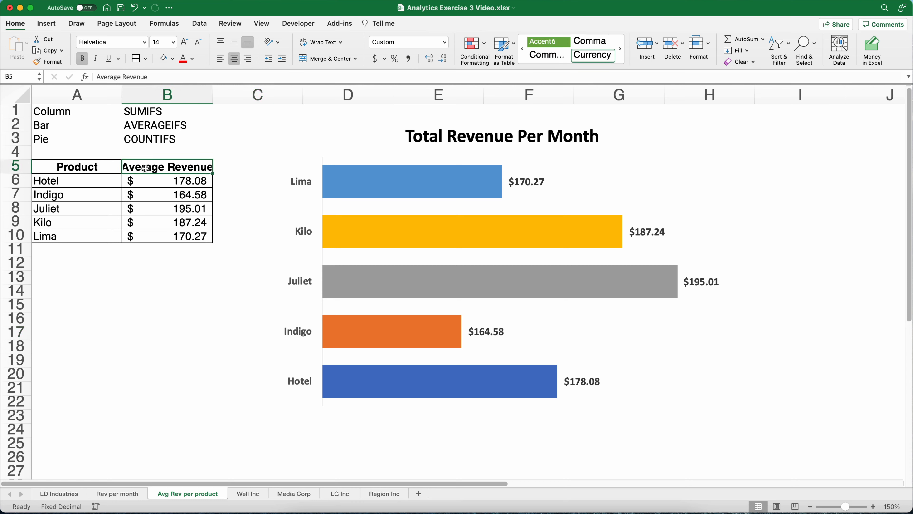
left_click_drag(90, 166, 192, 239)
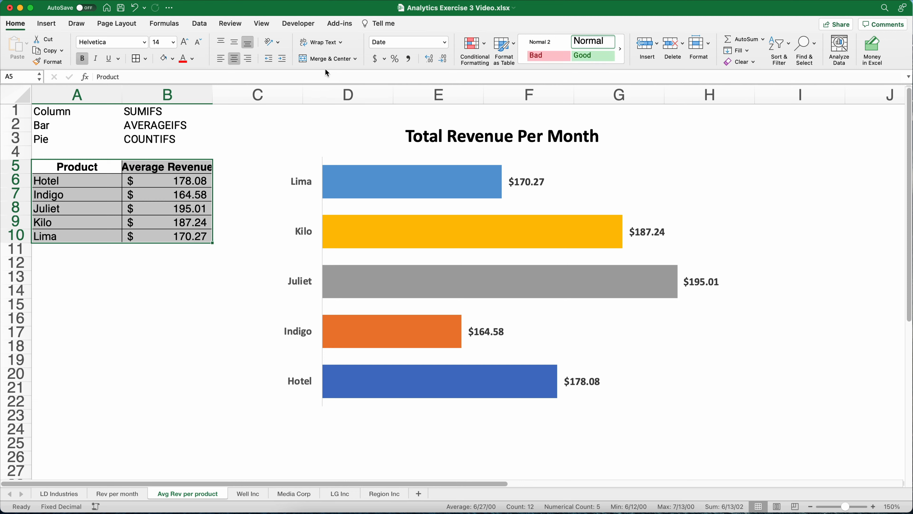
left_click(199, 24)
left_click(445, 45)
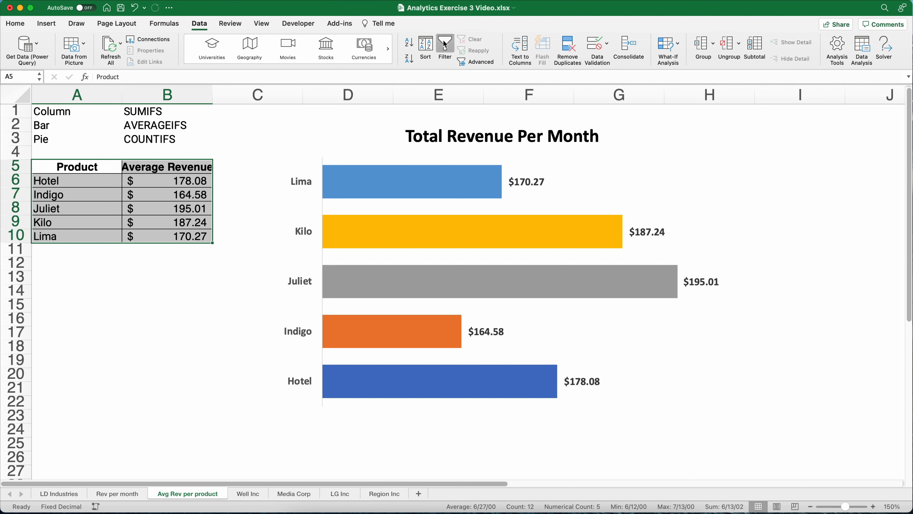
left_click(447, 46)
left_click(450, 44)
left_click(208, 168)
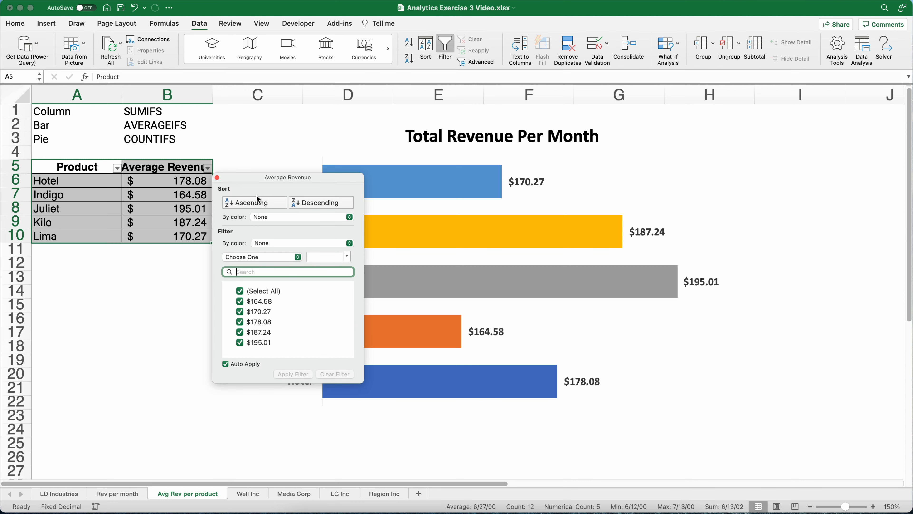
left_click(256, 207)
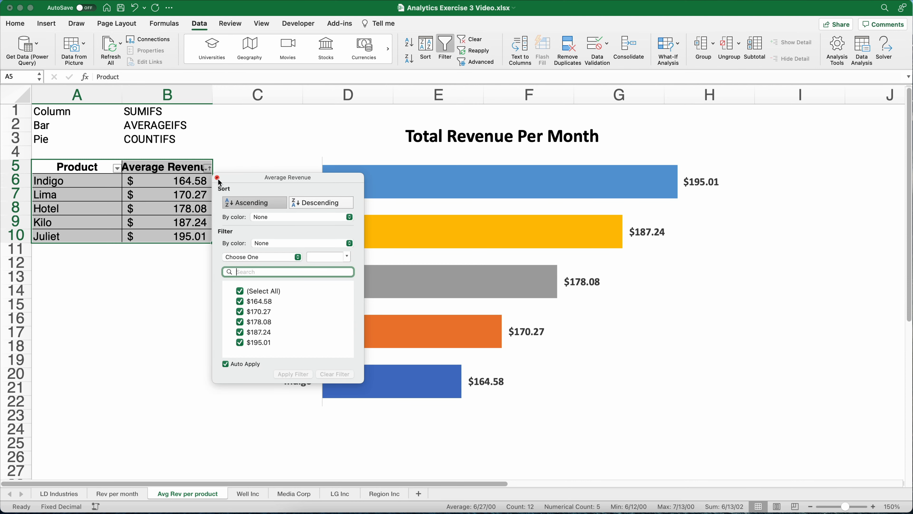
left_click(218, 178)
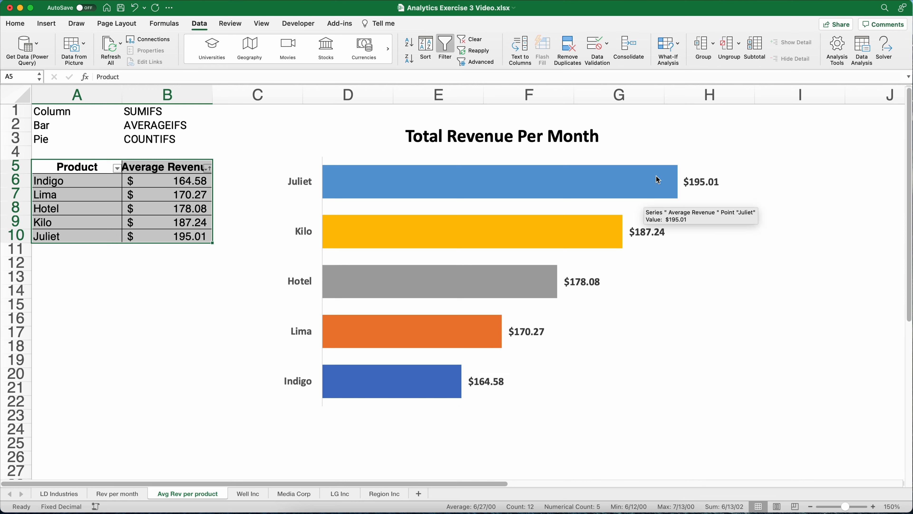
Step: Change the bar chart's title to "Average Revenue Per Product" and deselect the chart
double_click(460, 138)
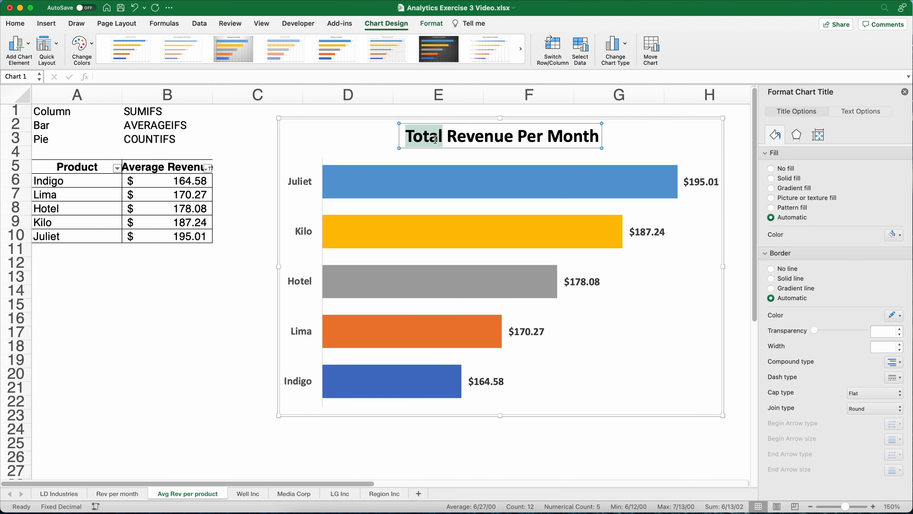
triple_click(436, 141)
type("A")
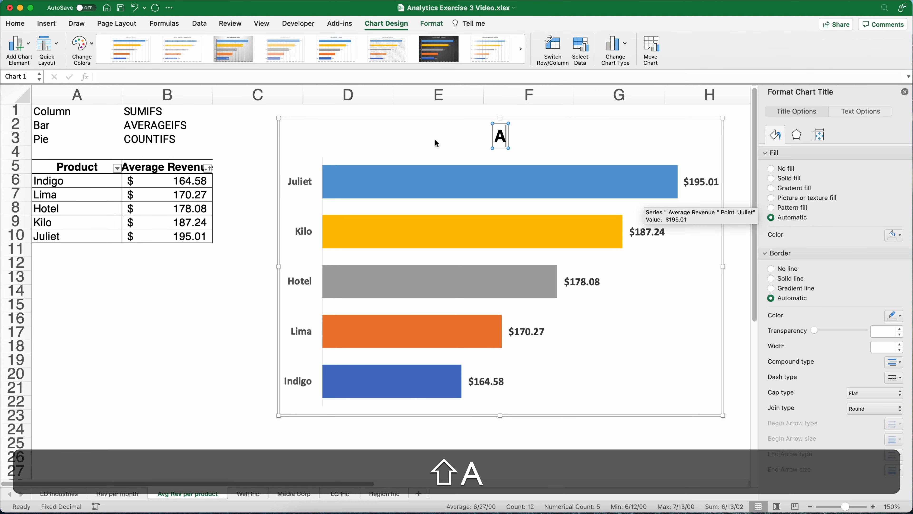
type("verage Revenu")
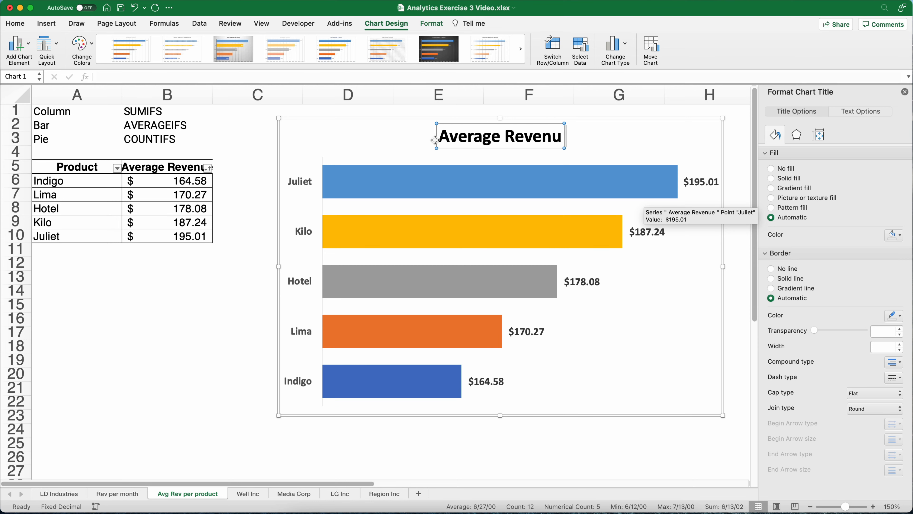
type("e Pe")
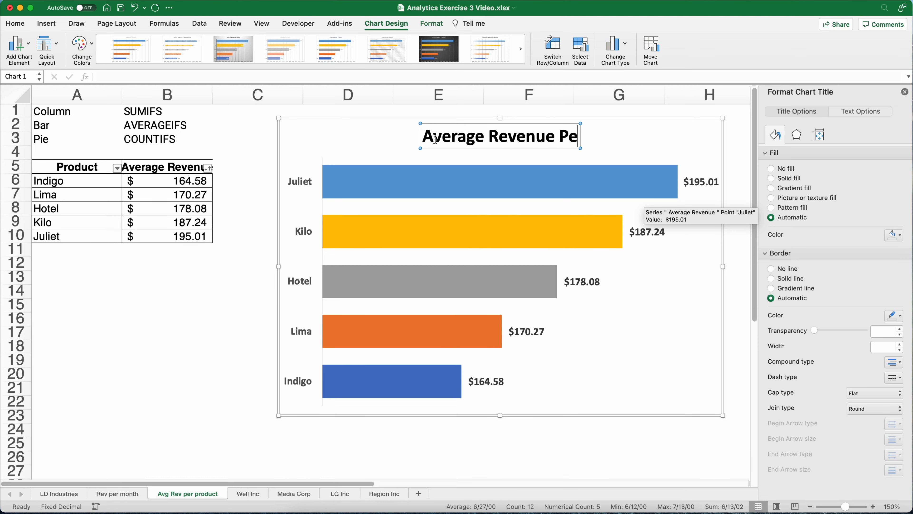
type("r Prodc")
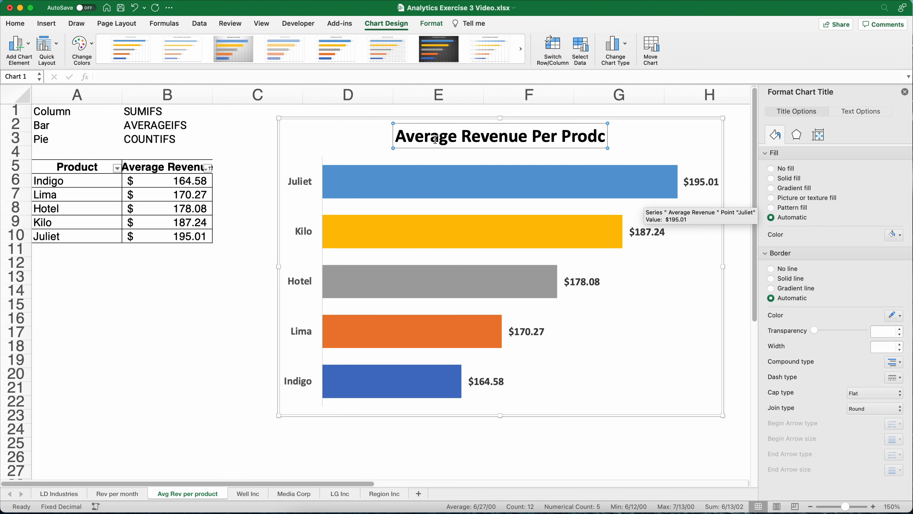
type("u")
key("BackSpace")
key("BackSpace")
type("uct")
key("Return")
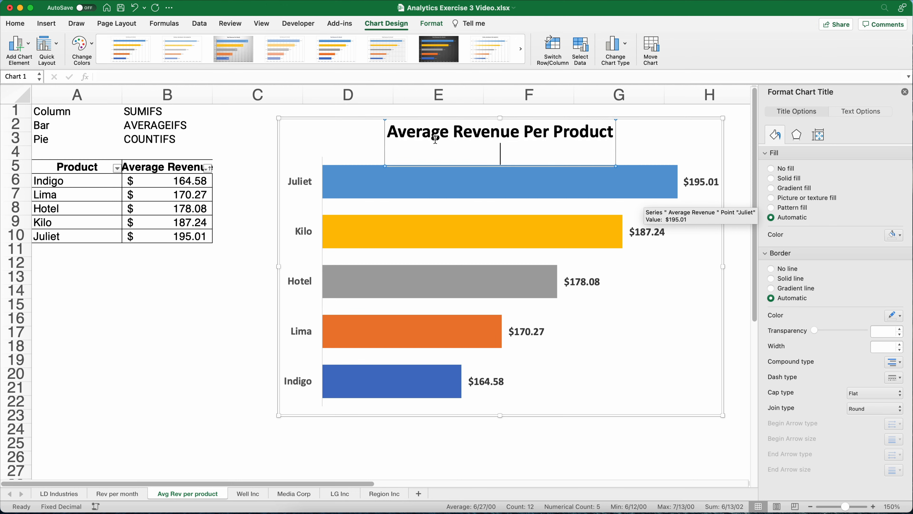
key("BackSpace")
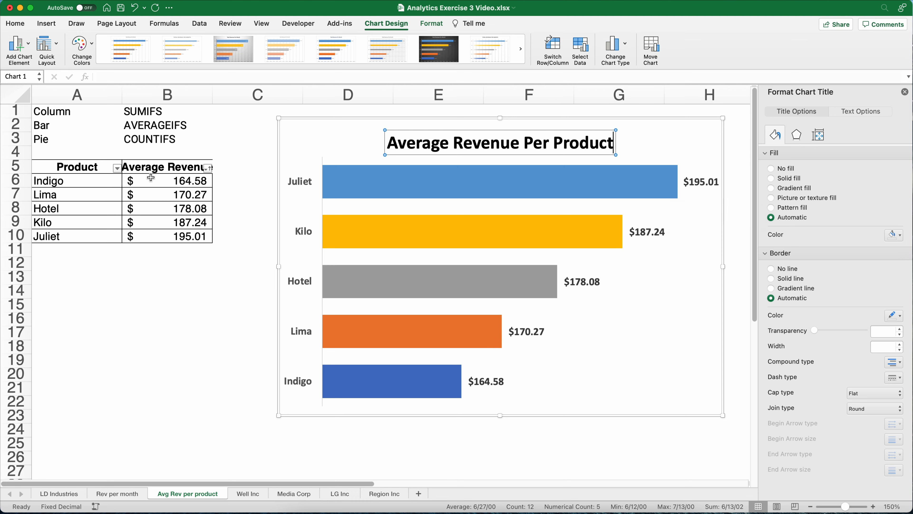
left_click_drag(139, 318, 137, 328)
left_click(179, 333)
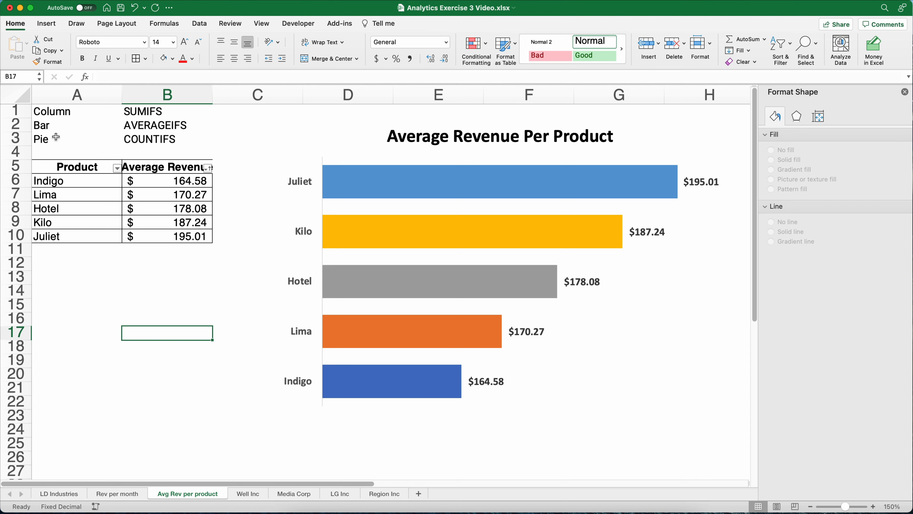
Step: Create a copy of the Rev per month sheet and place it before the Well Inc sheet
left_click_drag(46, 139, 134, 137)
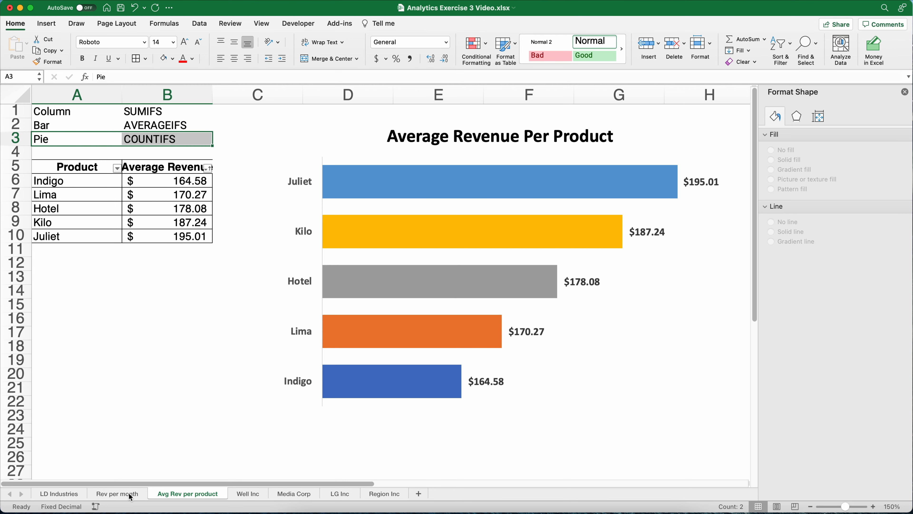
left_click(119, 494)
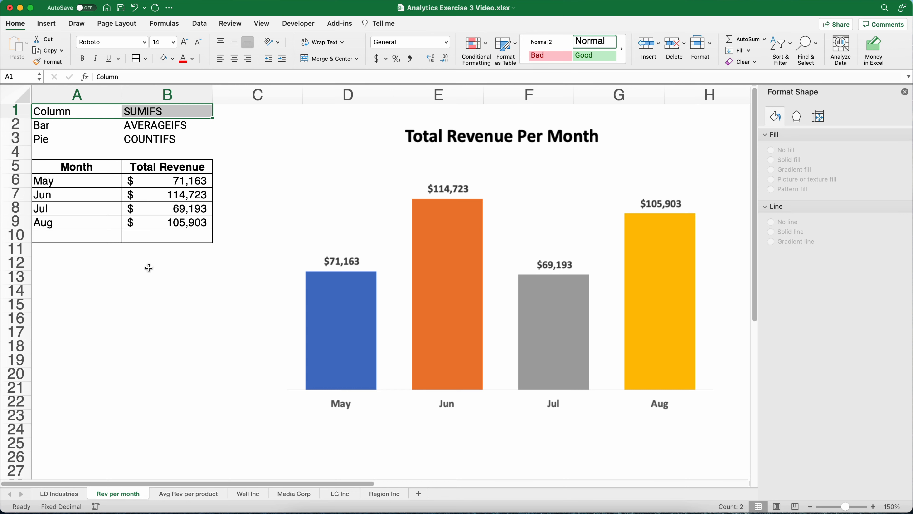
right_click(120, 492)
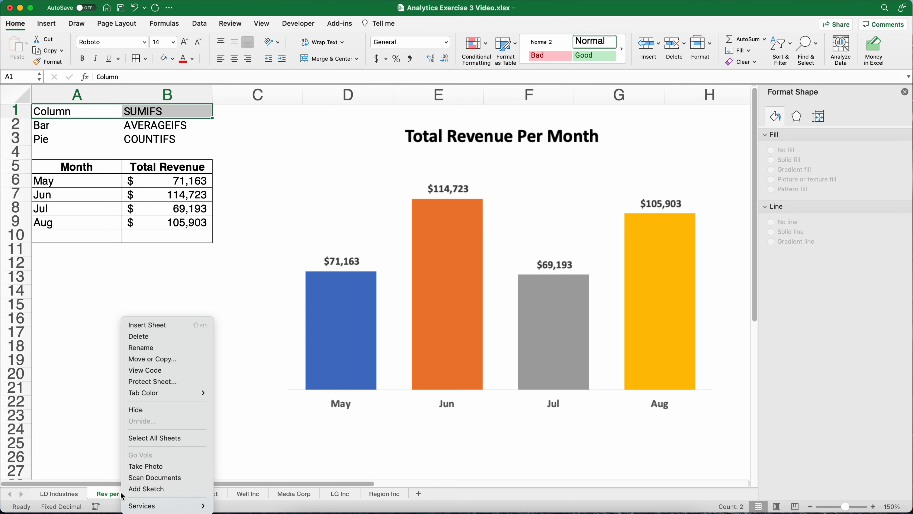
left_click(154, 360)
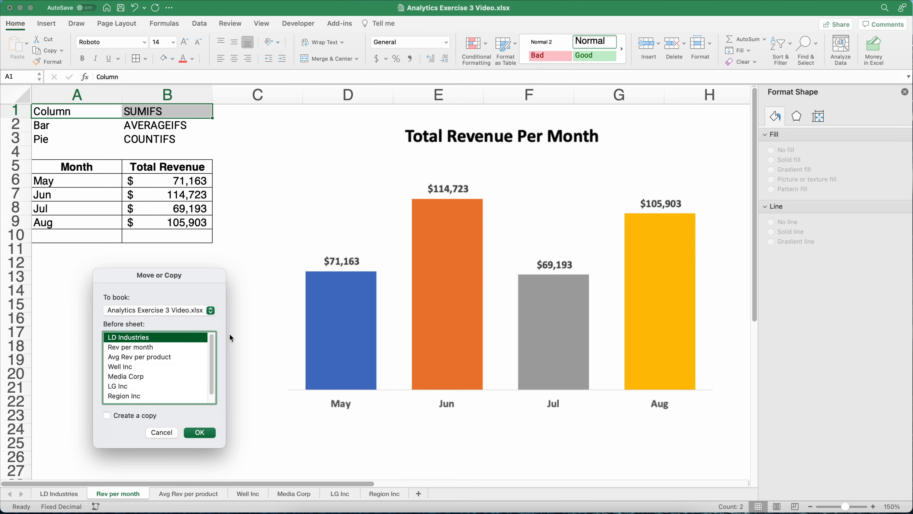
left_click(122, 367)
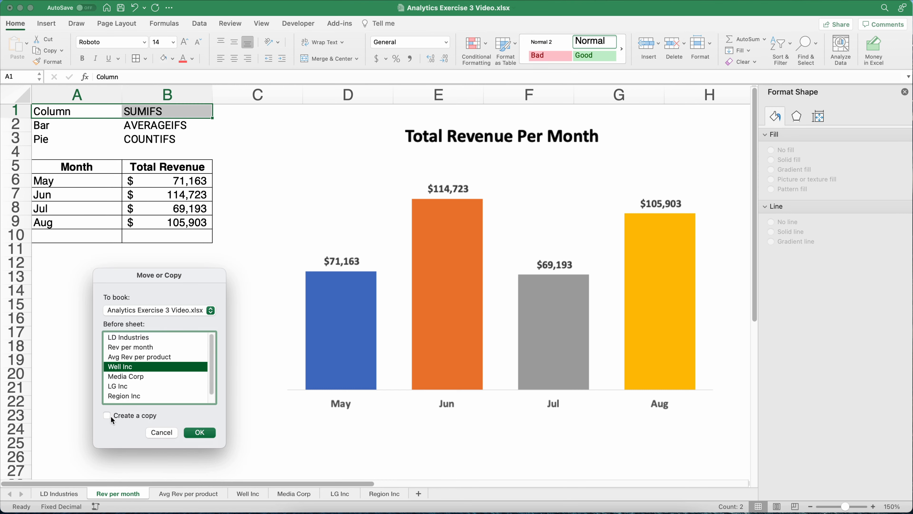
left_click(194, 434)
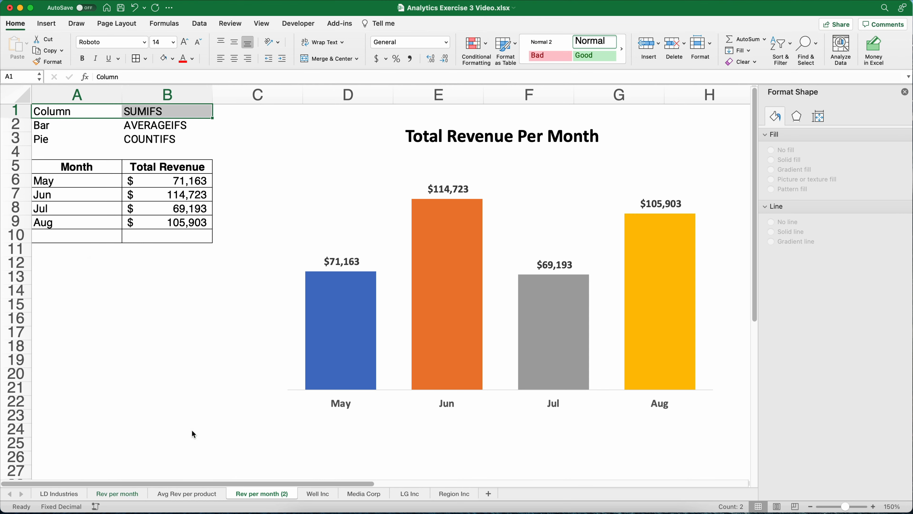
Step: Rename the copied sheet "Number by Region"
double_click(246, 494)
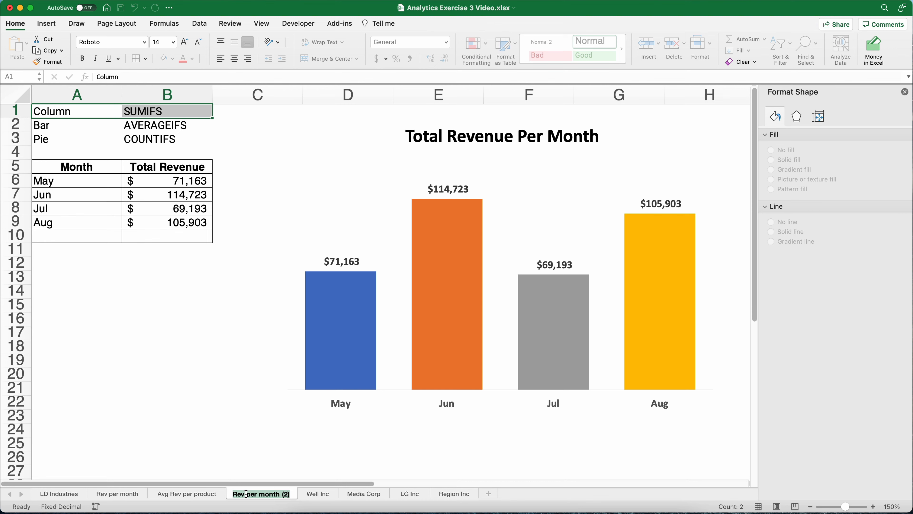
type("Nu")
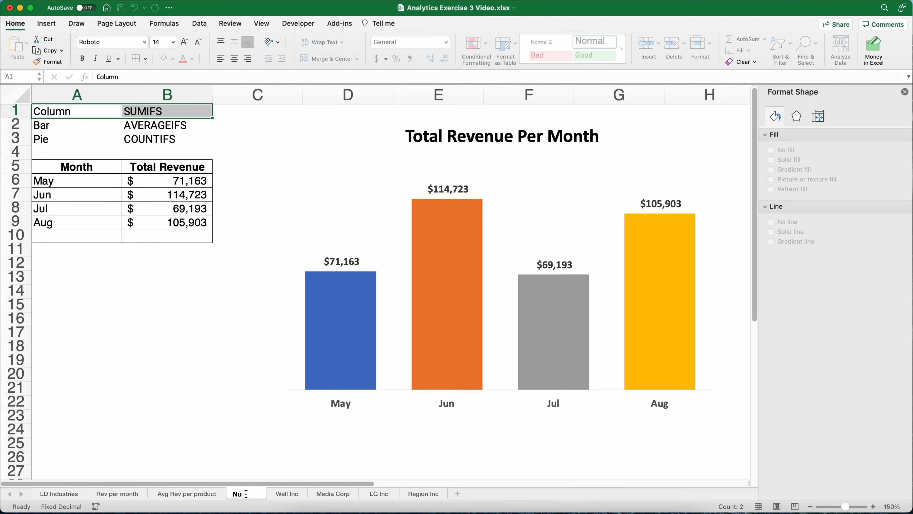
type("mber by")
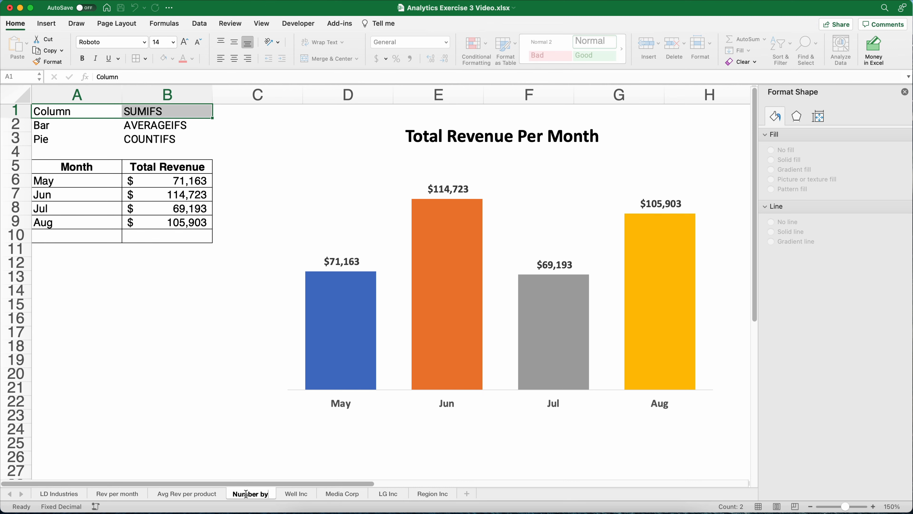
type(" Reg")
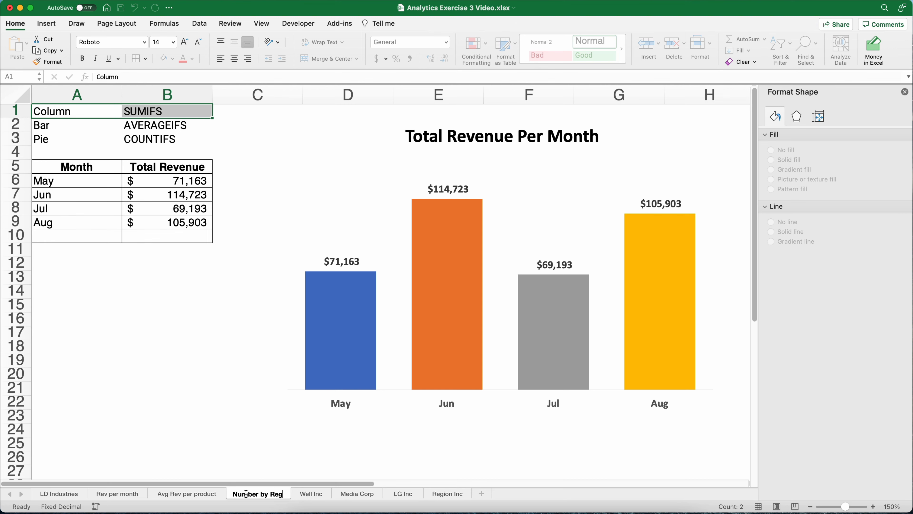
type("ion")
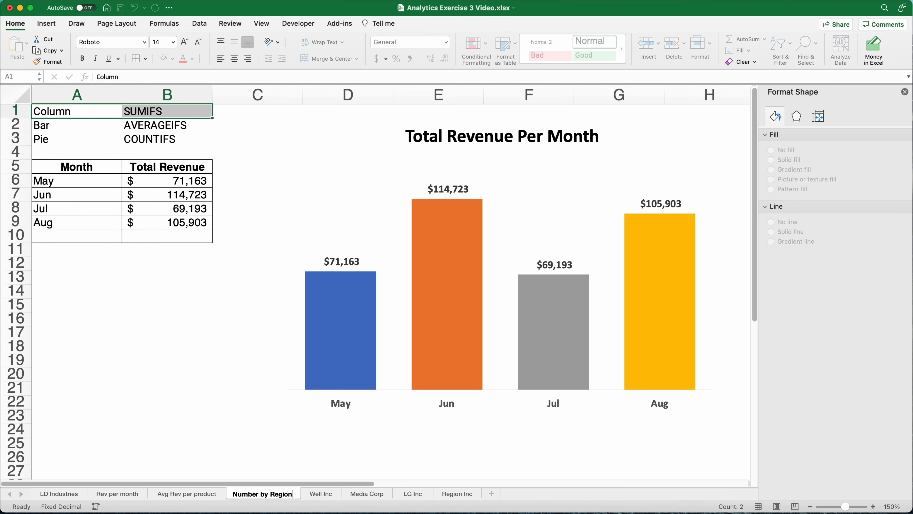
left_click(224, 403)
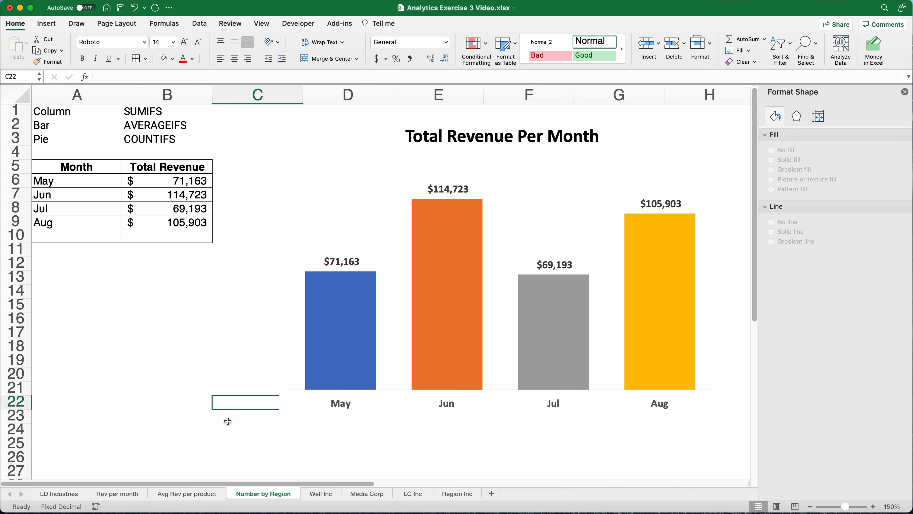
Step: Change the table headers to "Region" in A5 and "Number of Sales" in B5, and widen column B slightly
left_click(59, 166)
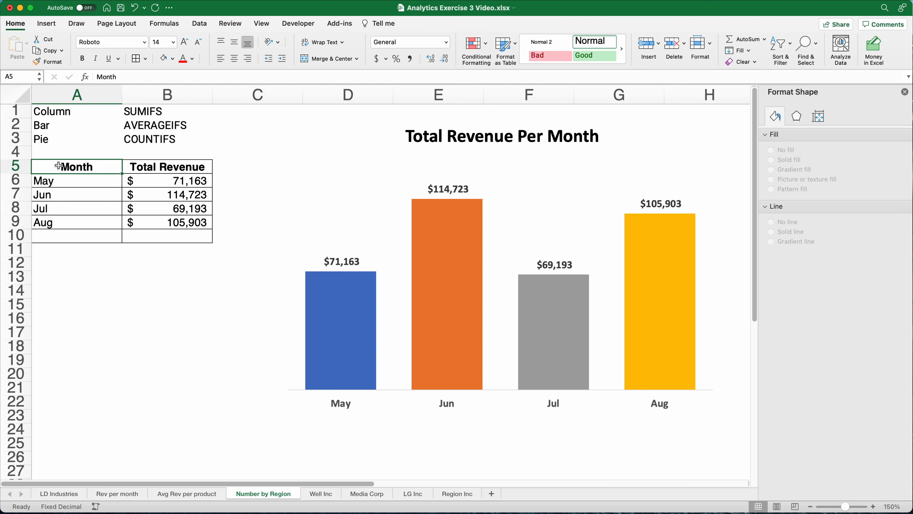
key("shift+r")
type("g")
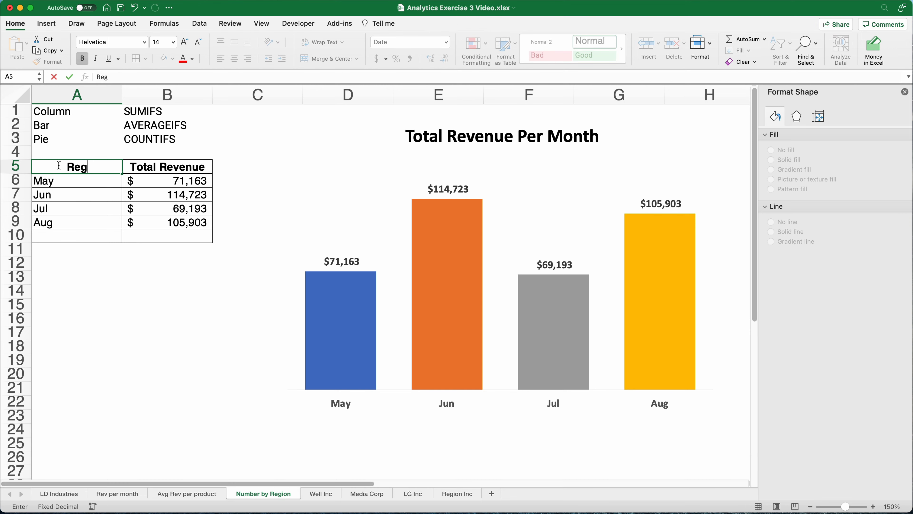
type("ion")
key("Tab")
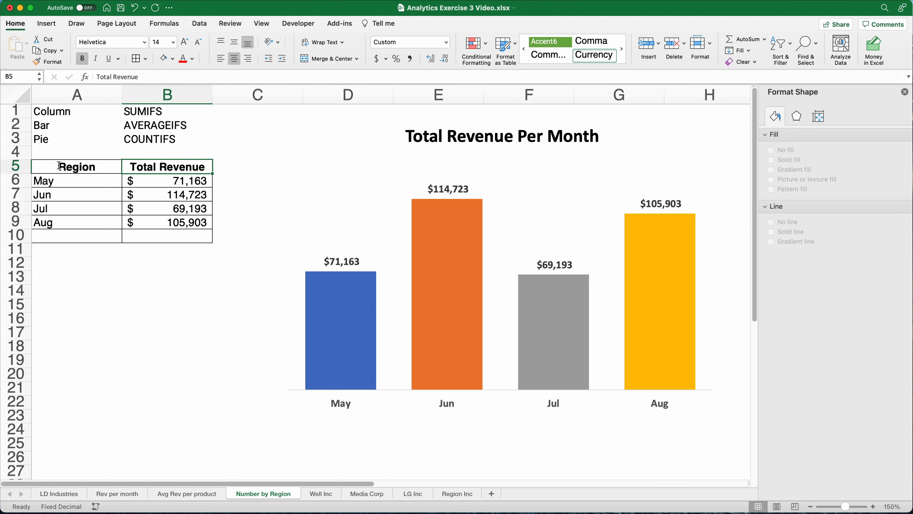
type("Nu")
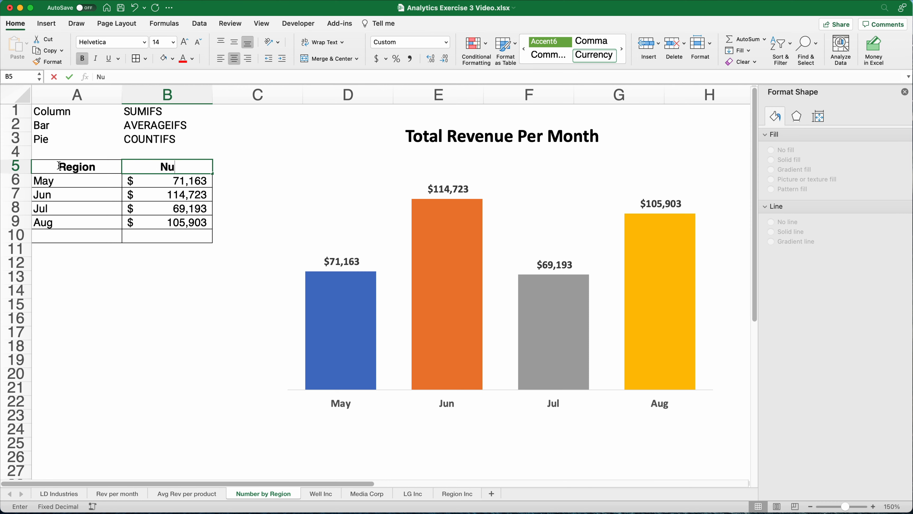
type("mber of Sales")
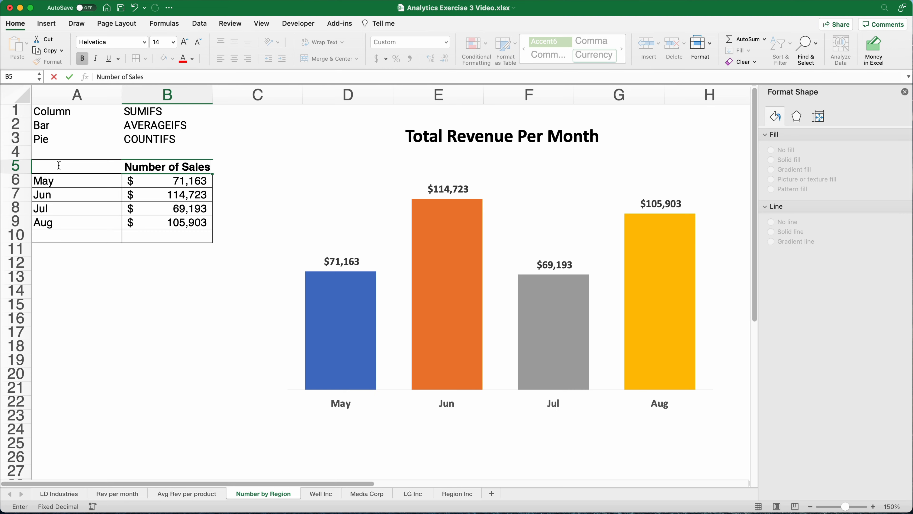
key("Return")
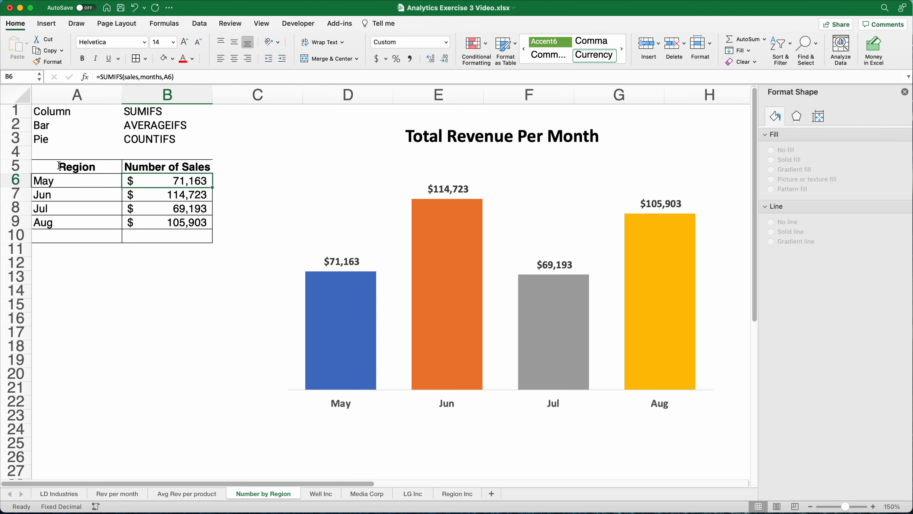
left_click_drag(215, 102, 222, 103)
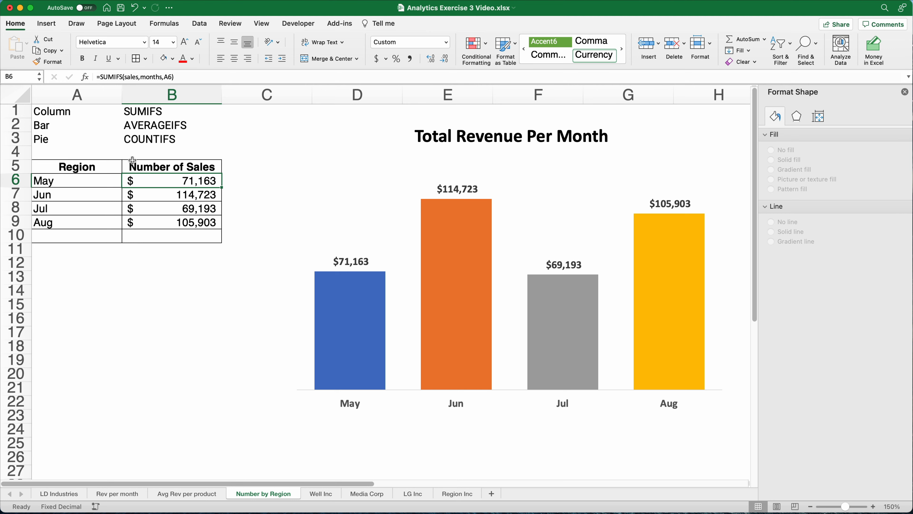
Step: Clear the monthly data in A6:B9 and enter the regions North in A6 and South in A7
left_click_drag(59, 182, 137, 224)
key("Delete")
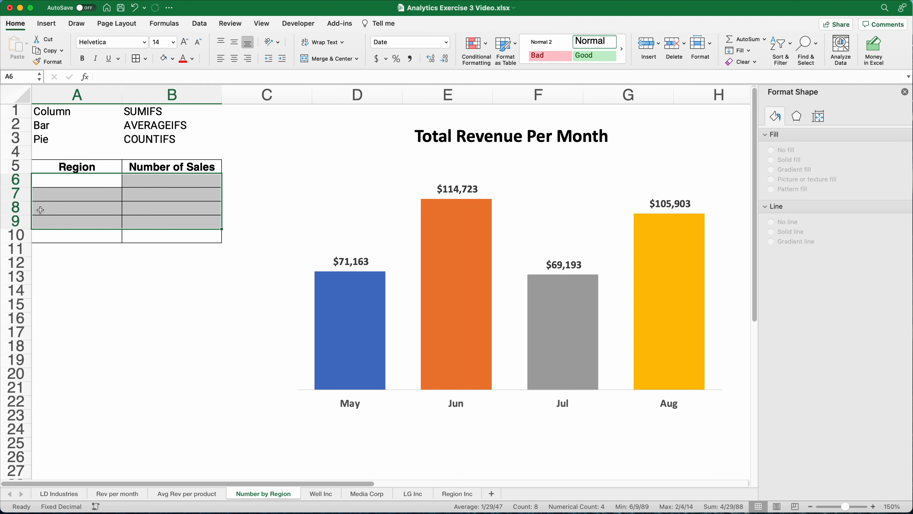
left_click(54, 182)
type("North")
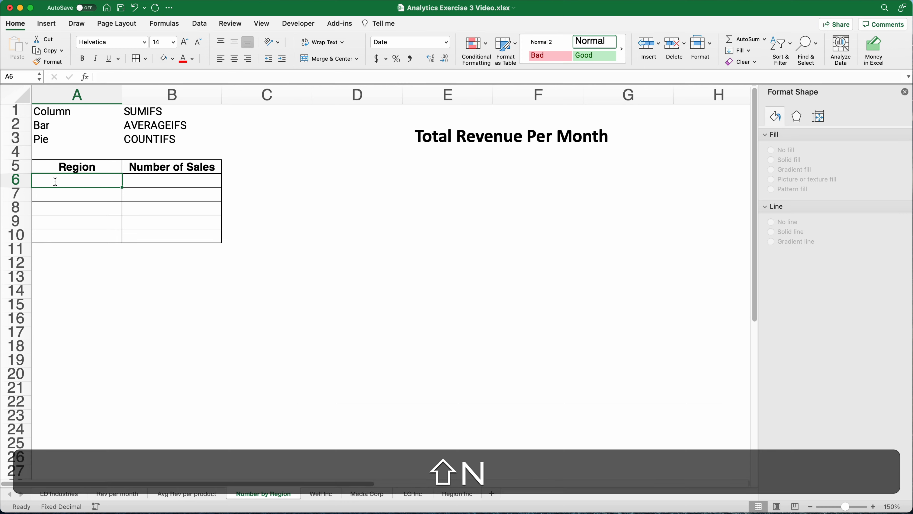
key("Return")
type("South")
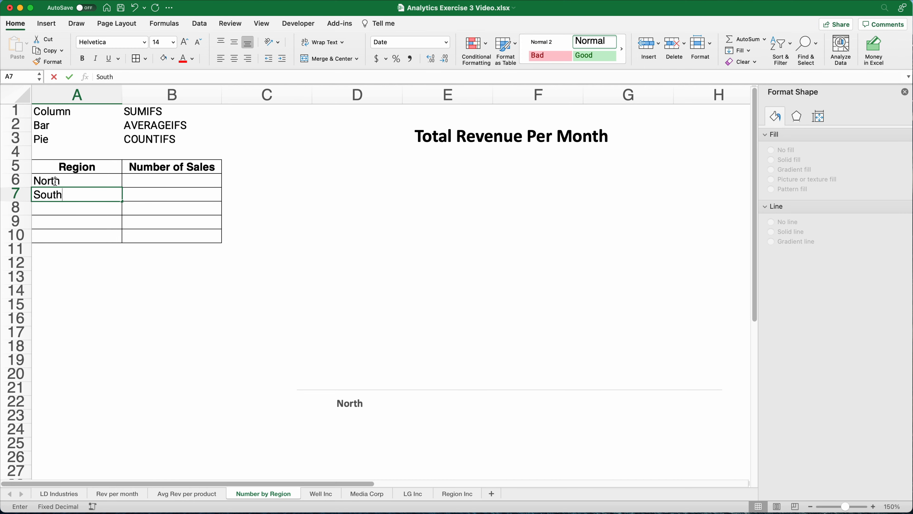
Step: Complete the Region column below North with South, East and West in cells A7 to A9
key("Return")
type("Esa")
key("BackSpace")
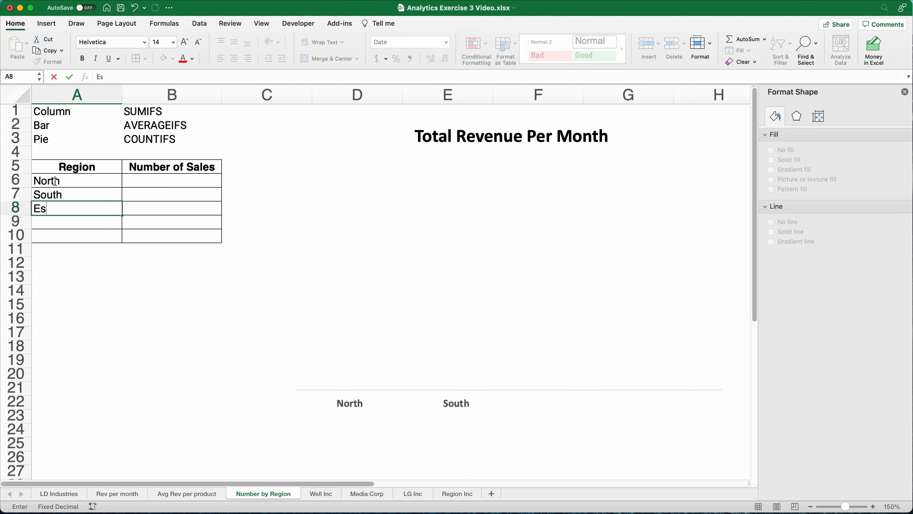
key("Return")
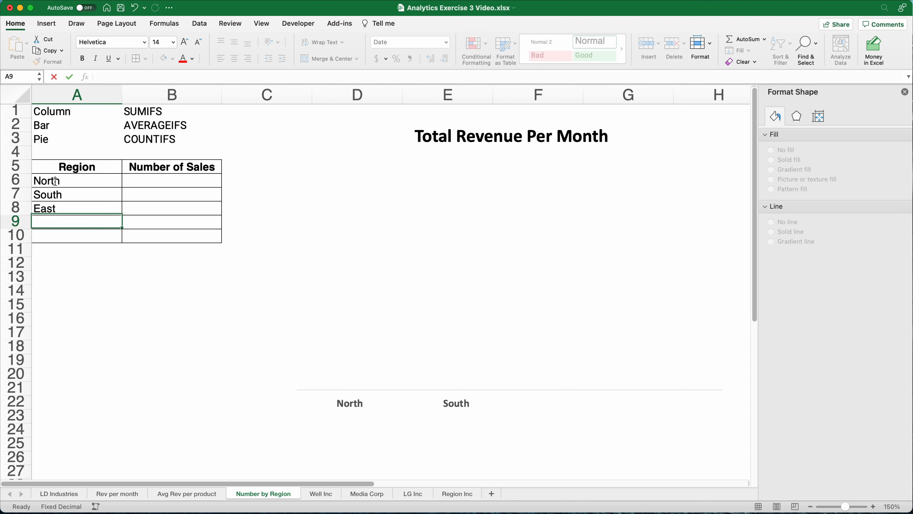
type("Wess")
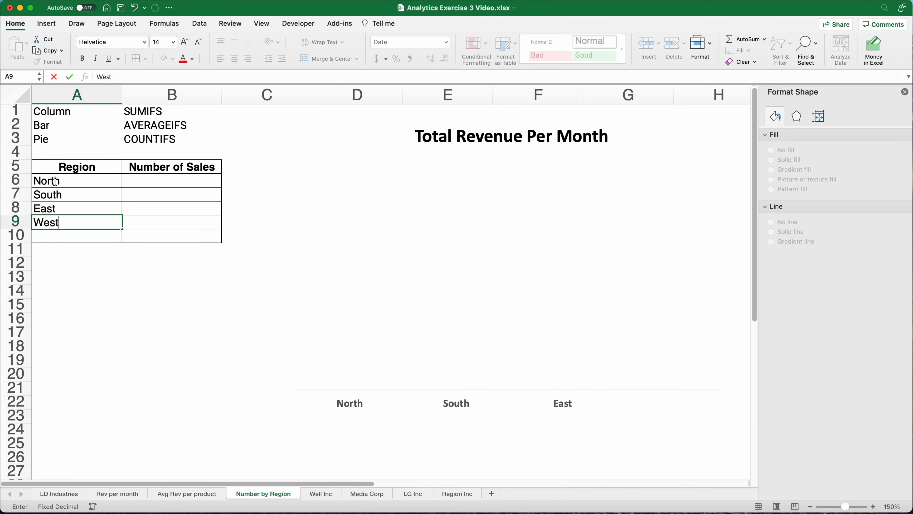
key("Return")
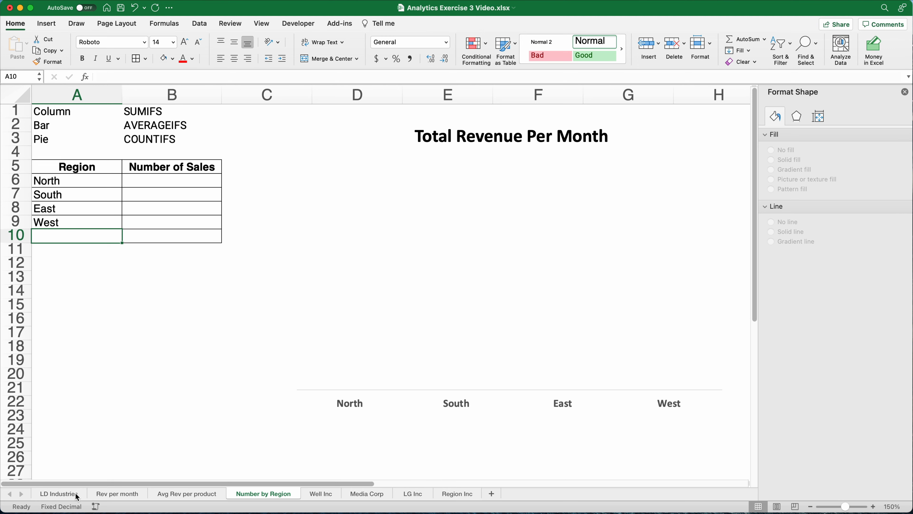
Step: Check the filter values of the Region column on the LD Industries sheet and return to the Number by Region sheet
left_click(76, 496)
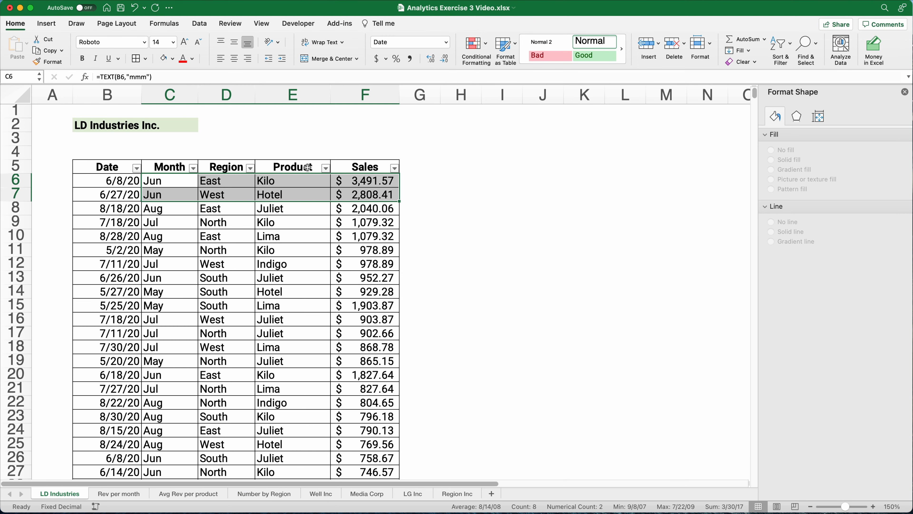
left_click(251, 169)
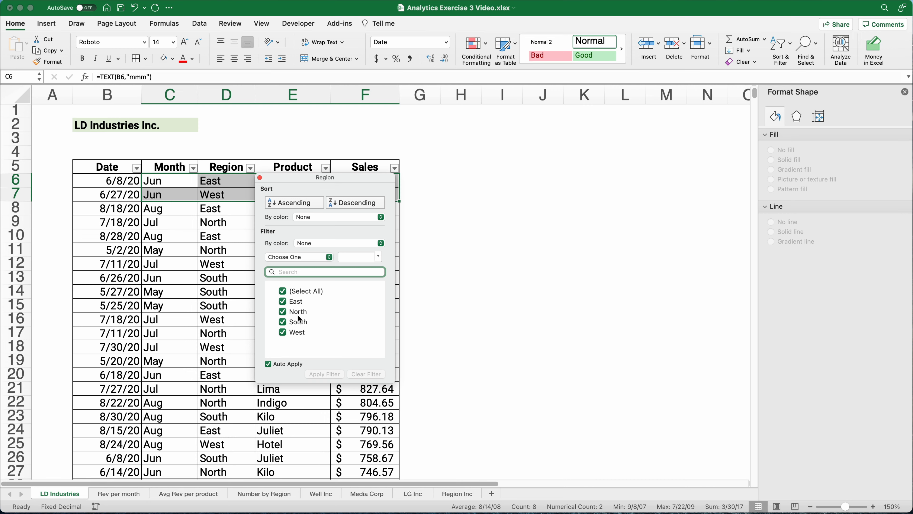
left_click(459, 240)
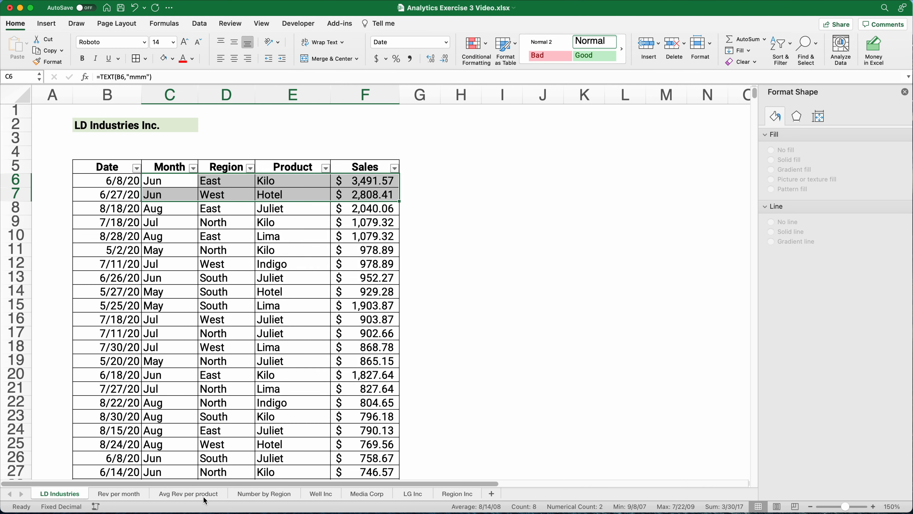
left_click(263, 499)
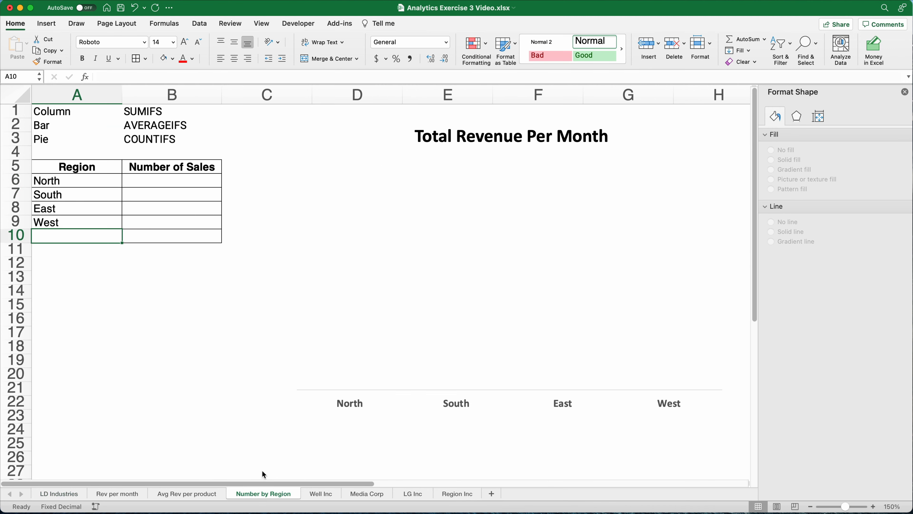
Step: Insert the COUNTIFS function in cell B6 as the number of sales for North
left_click(152, 182)
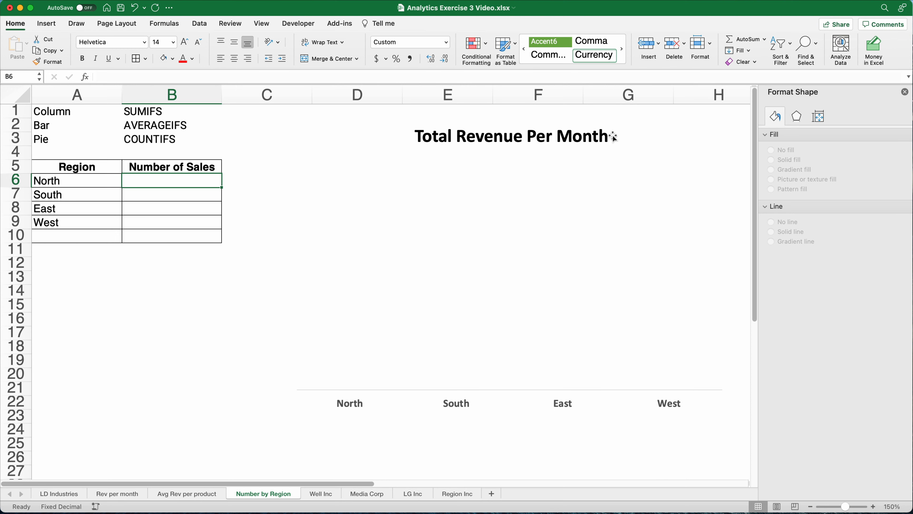
left_click(85, 78)
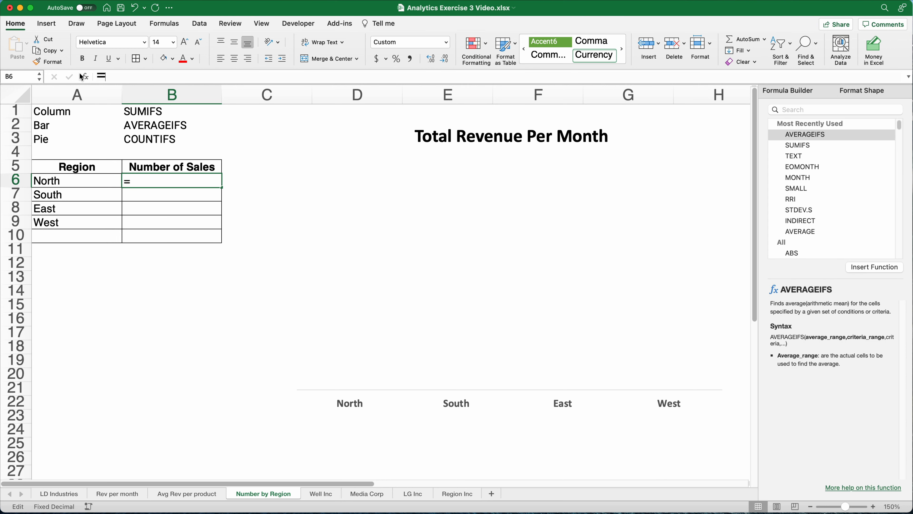
left_click(791, 110)
type("coun")
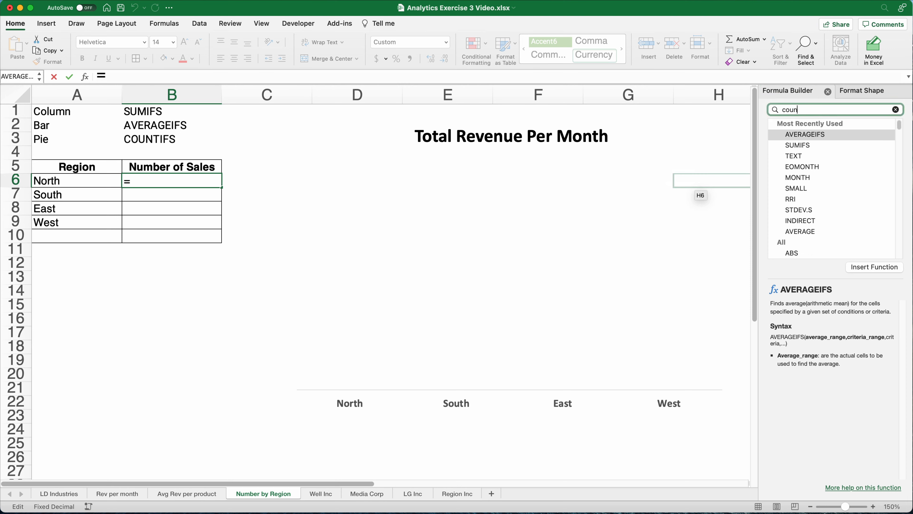
type("tif")
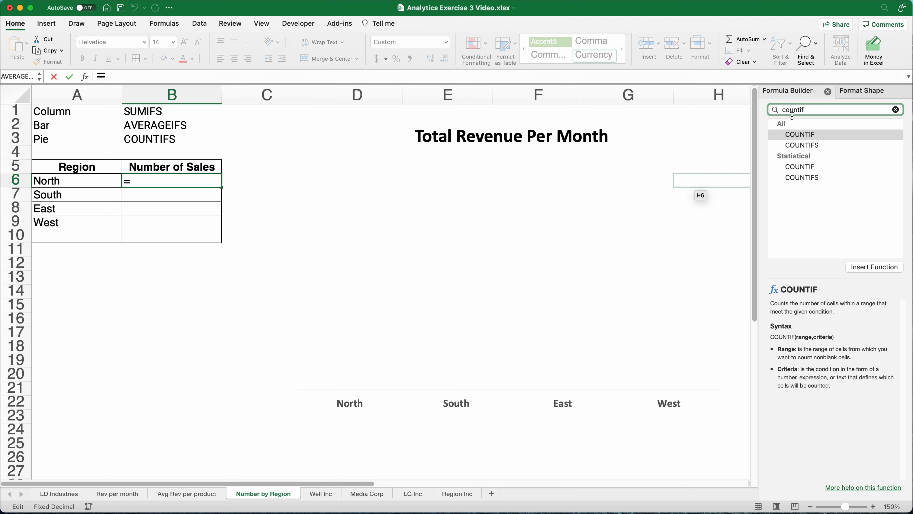
double_click(799, 145)
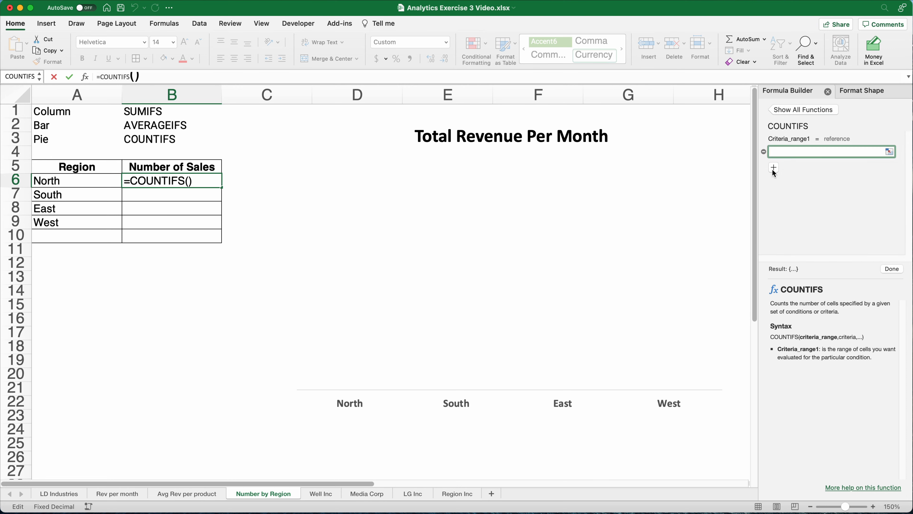
Step: Complete the COUNTIFS formula in B6 with the named range region as criteria range and A6 as criterion
left_click(772, 168)
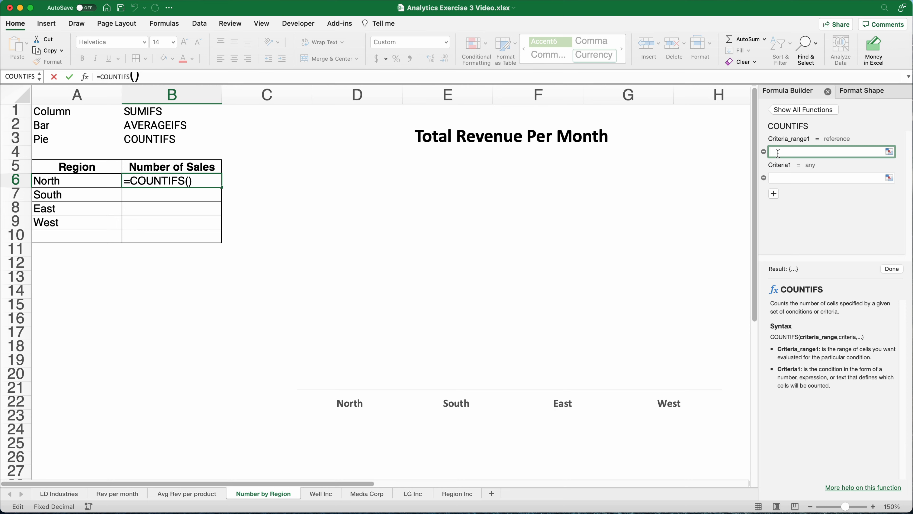
type("region")
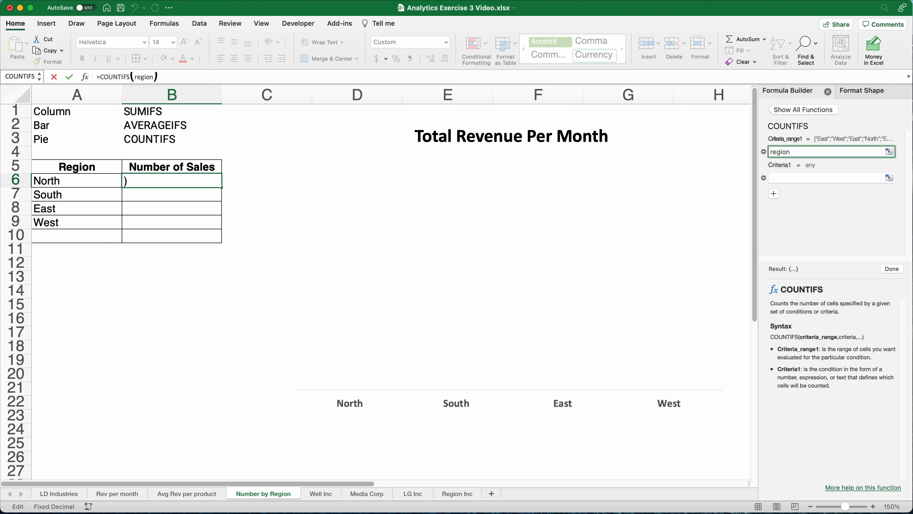
left_click(784, 178)
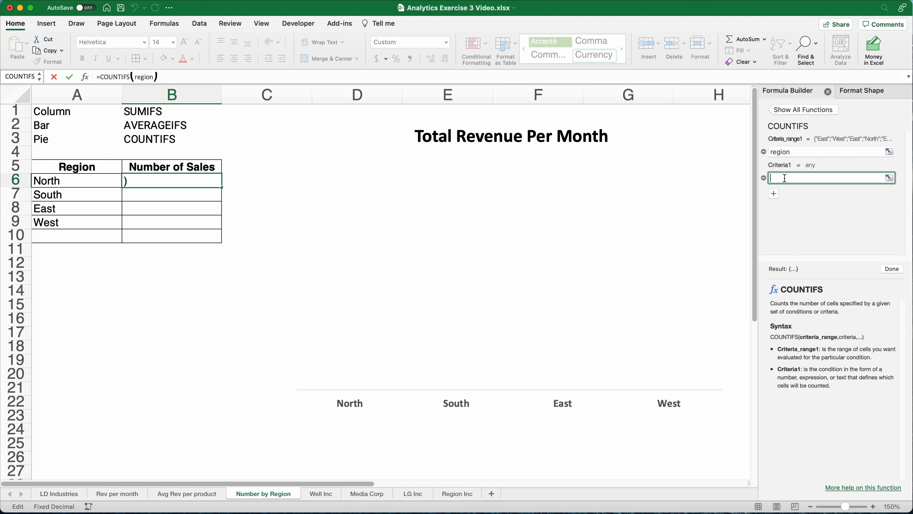
left_click(48, 184)
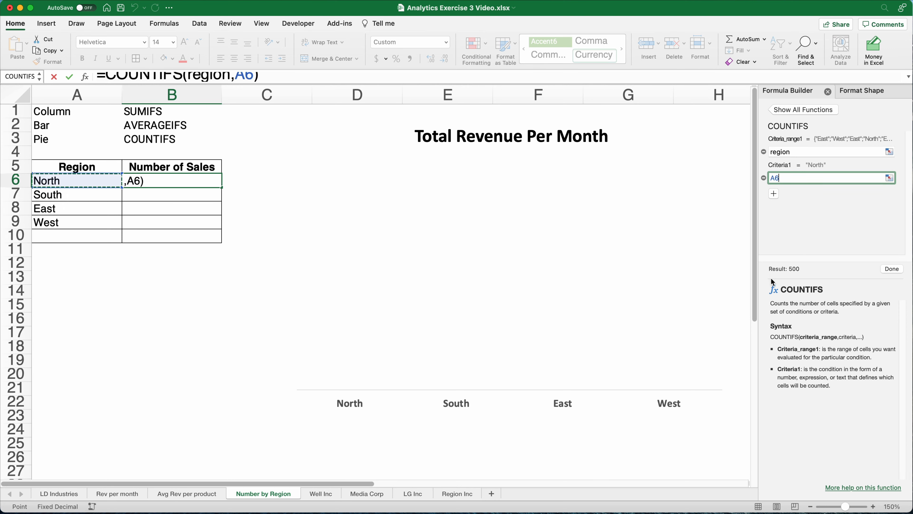
left_click(892, 269)
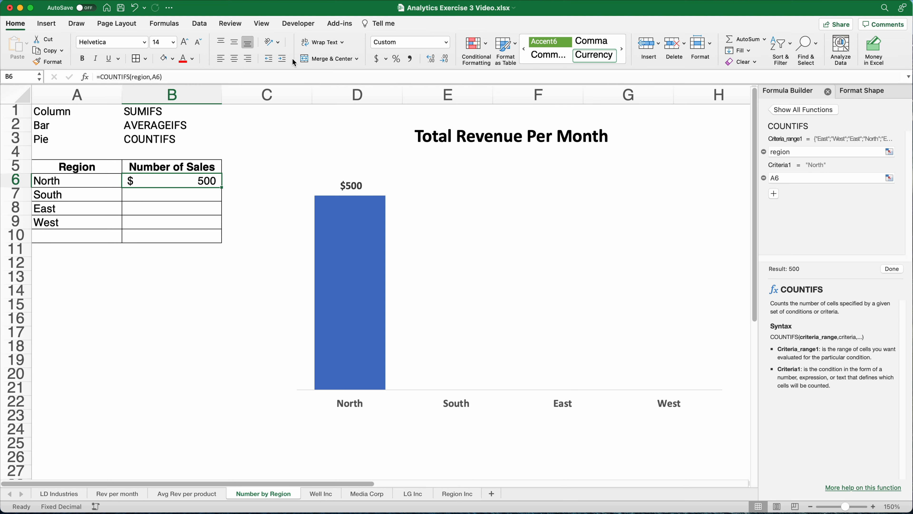
Step: Format the North sales count in B6 in comma style without decimals
left_click(412, 58)
left_click(445, 58)
left_click(444, 59)
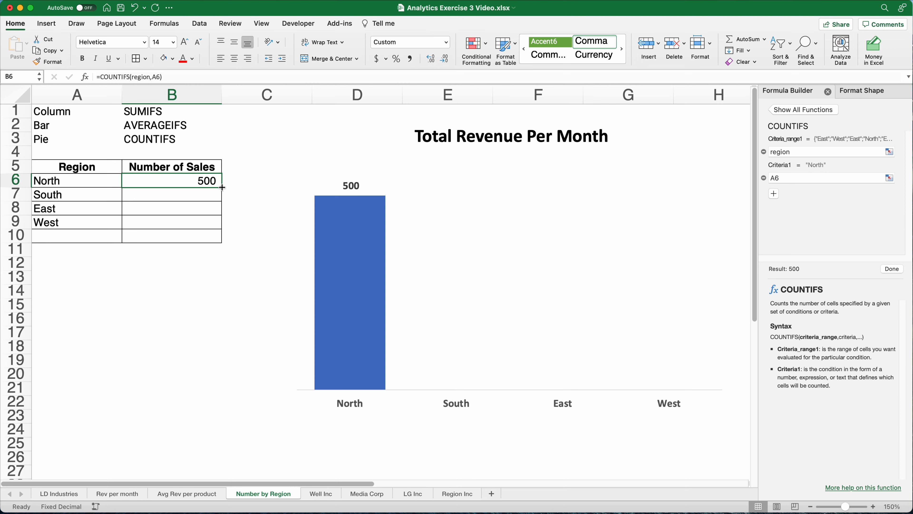
Step: Copy the COUNTIFS formula from B6 to cells B7 through B9 for South, East and West
left_click_drag(222, 188, 215, 225)
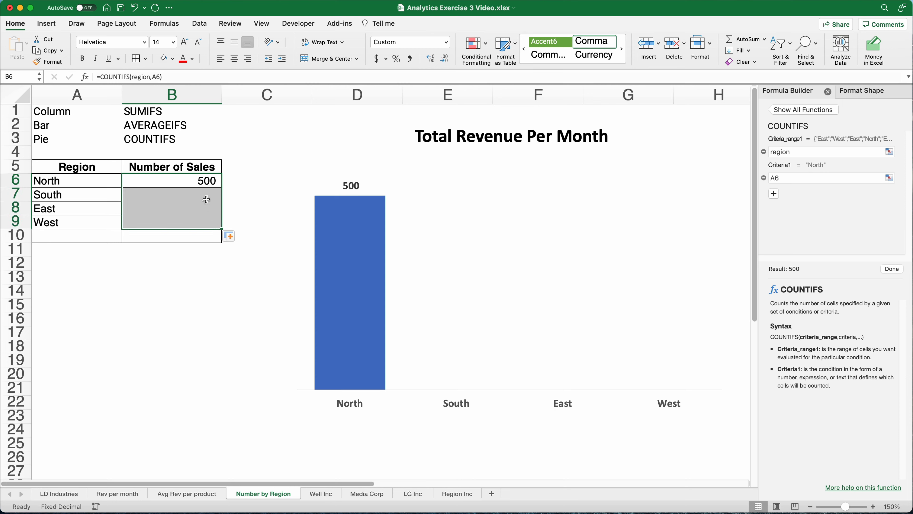
left_click(200, 181)
key("super+c")
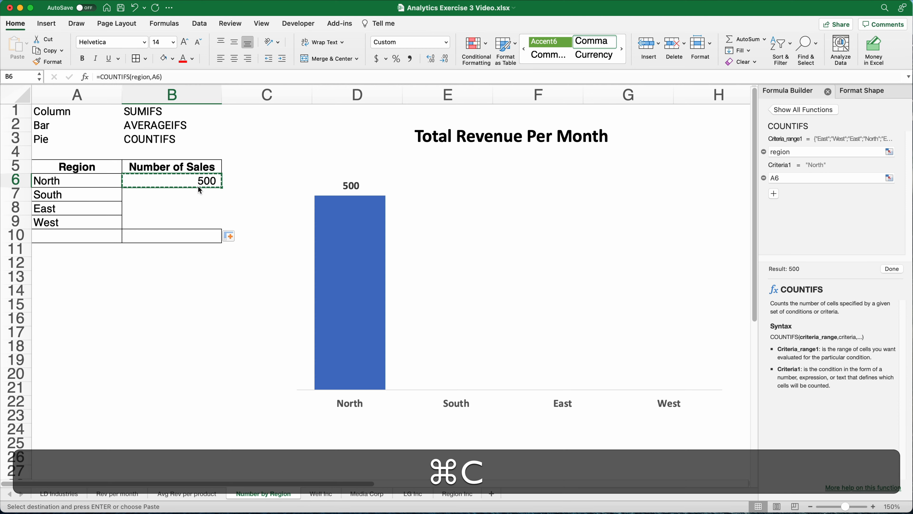
left_click_drag(197, 195, 194, 222)
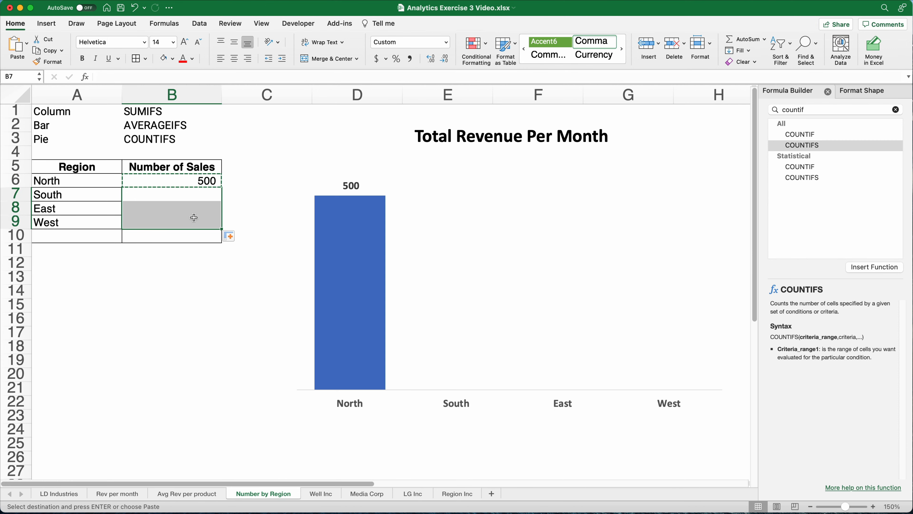
key("super+v")
left_click(238, 192)
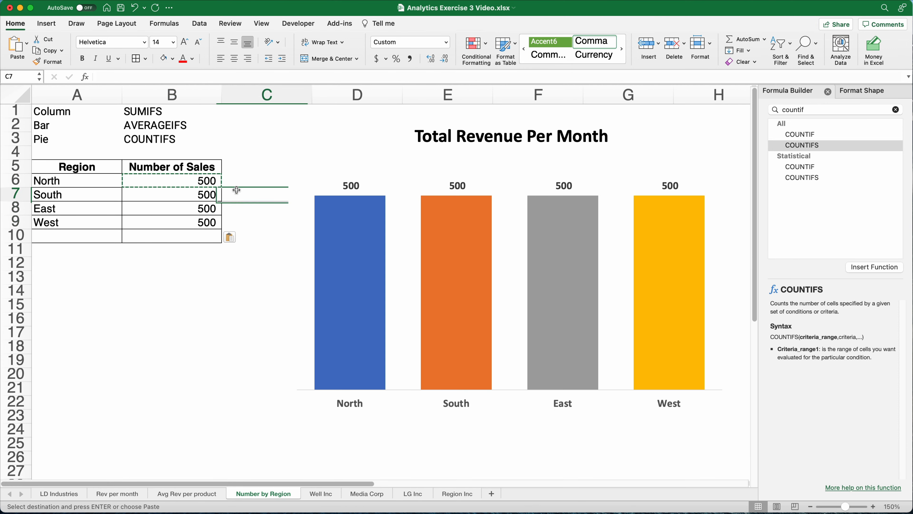
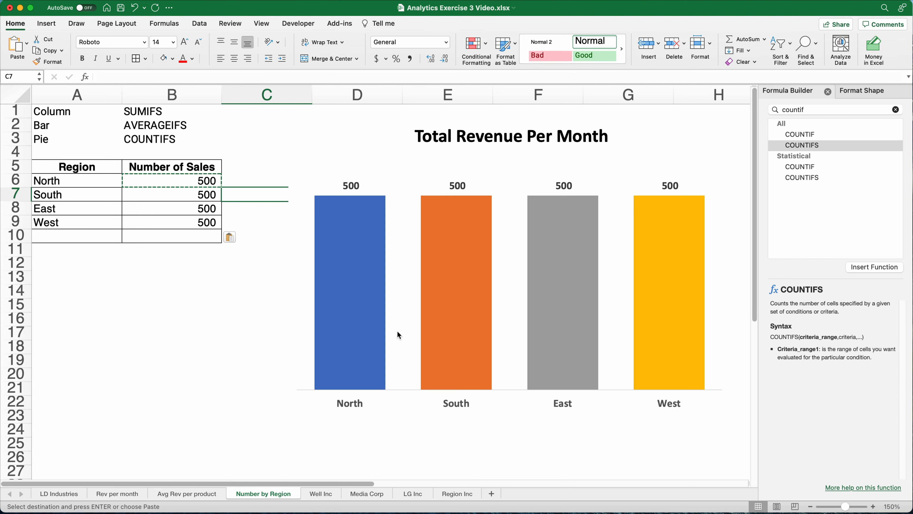
Step: Change the column chart of the regions to a basic 2-D pie chart
right_click(507, 272)
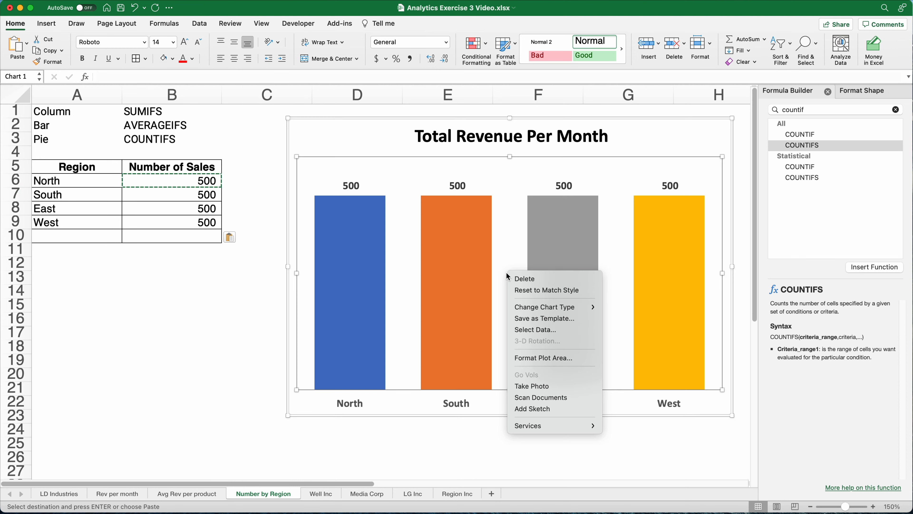
mouse_move(545, 307)
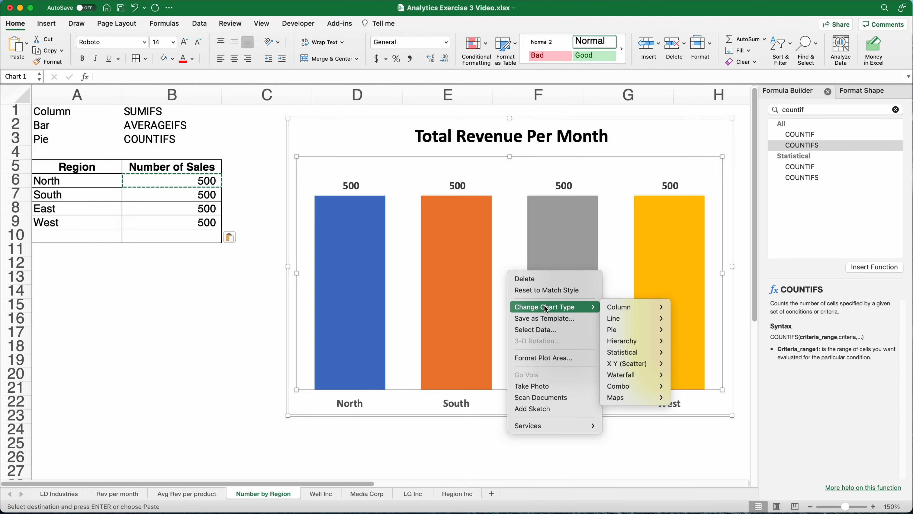
mouse_move(617, 329)
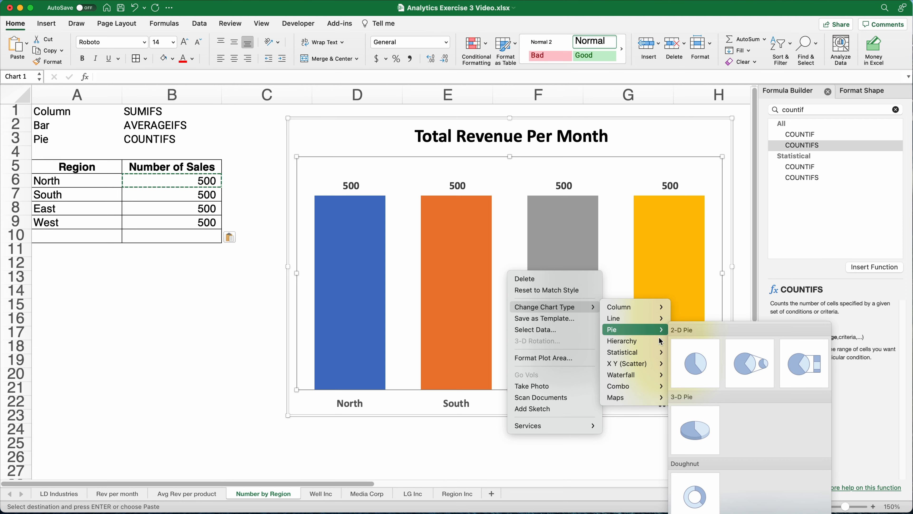
left_click(687, 358)
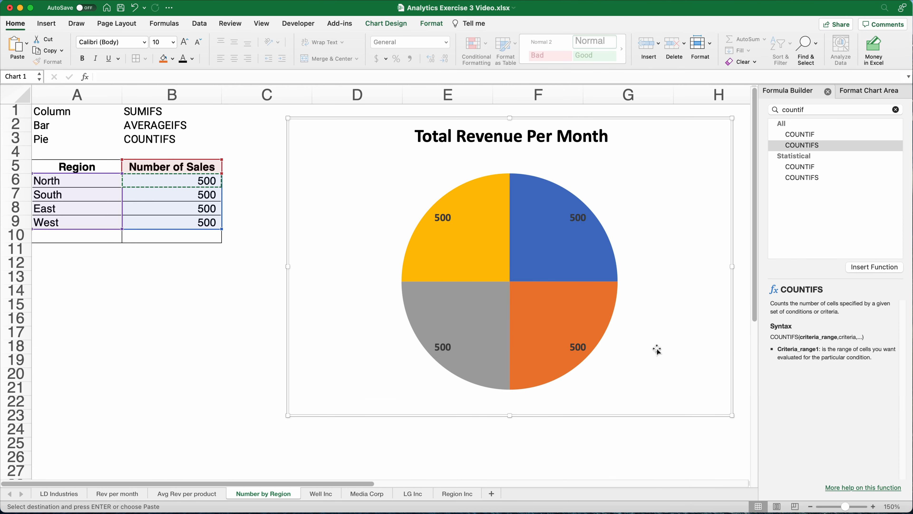
Step: Set the pie chart's data labels to show percentages, without values or leader lines
left_click(446, 348)
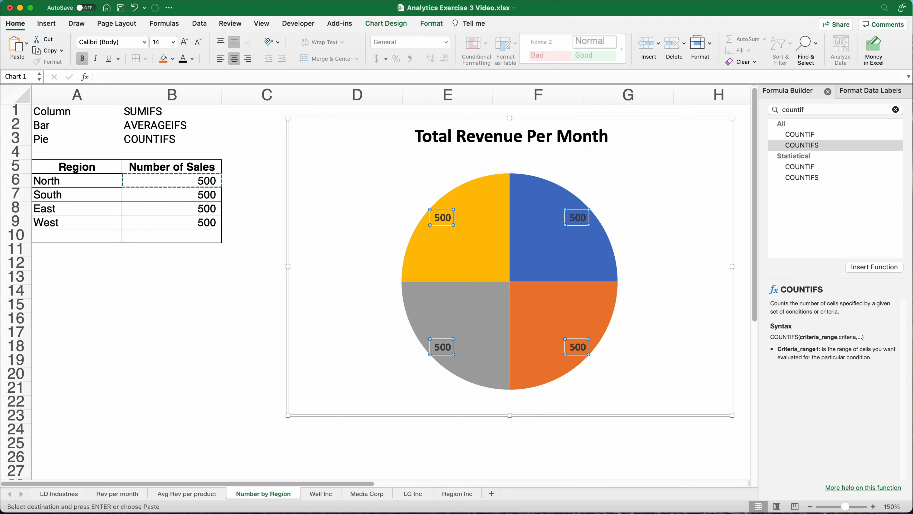
left_click(888, 91)
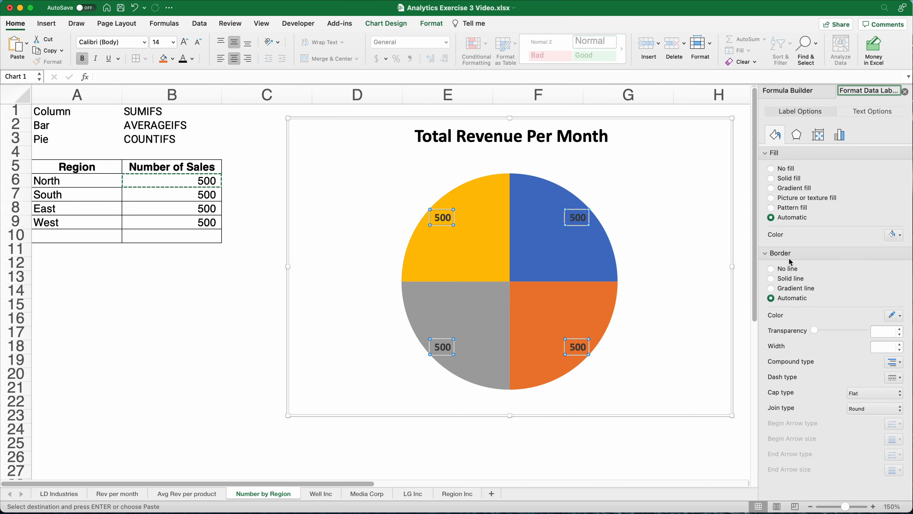
left_click(870, 111)
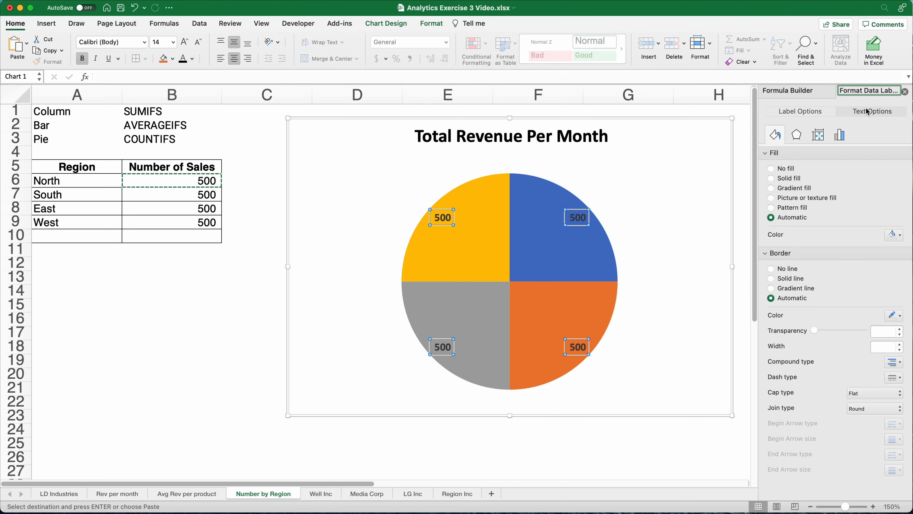
left_click(793, 112)
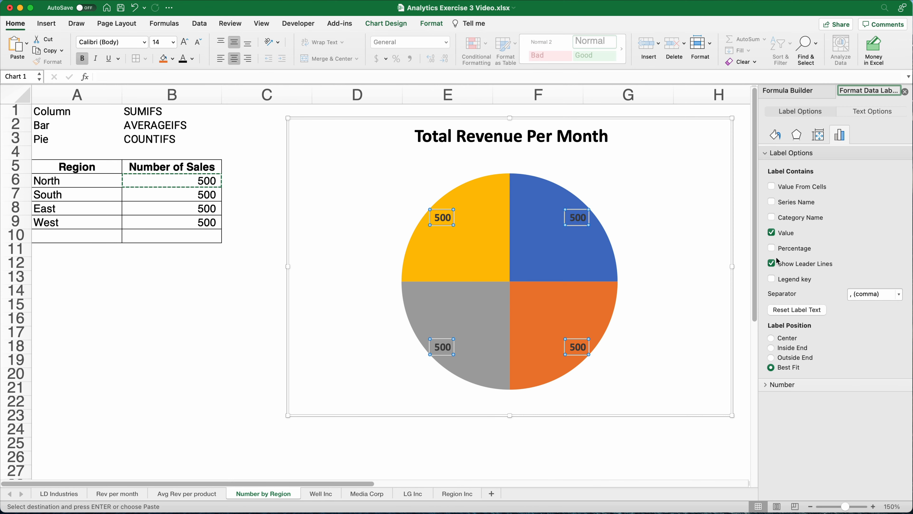
left_click(772, 249)
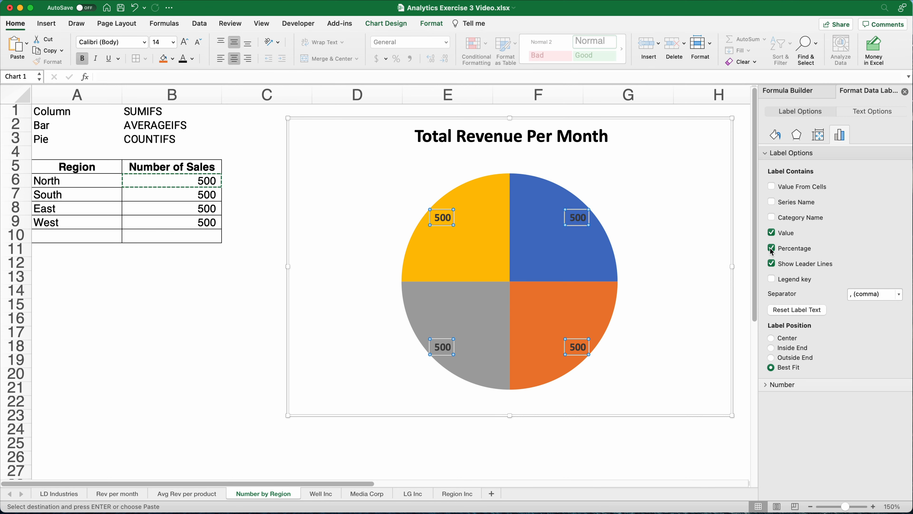
left_click(772, 264)
left_click(771, 233)
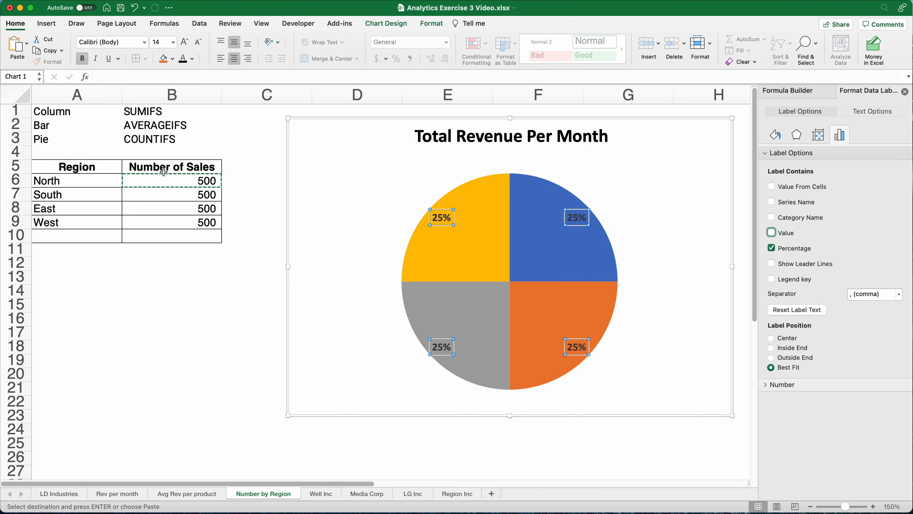
Step: Add the category names to the pie chart's data labels alongside the percentages
left_click(502, 139)
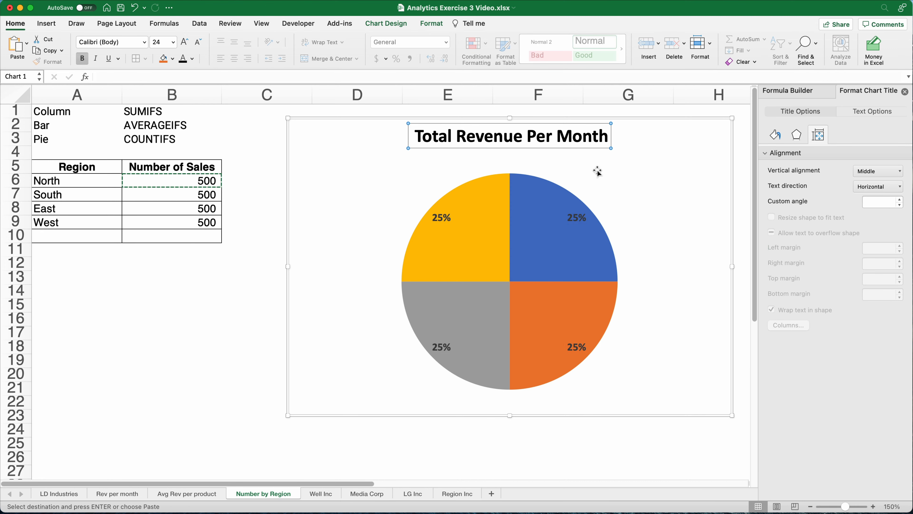
left_click(468, 225)
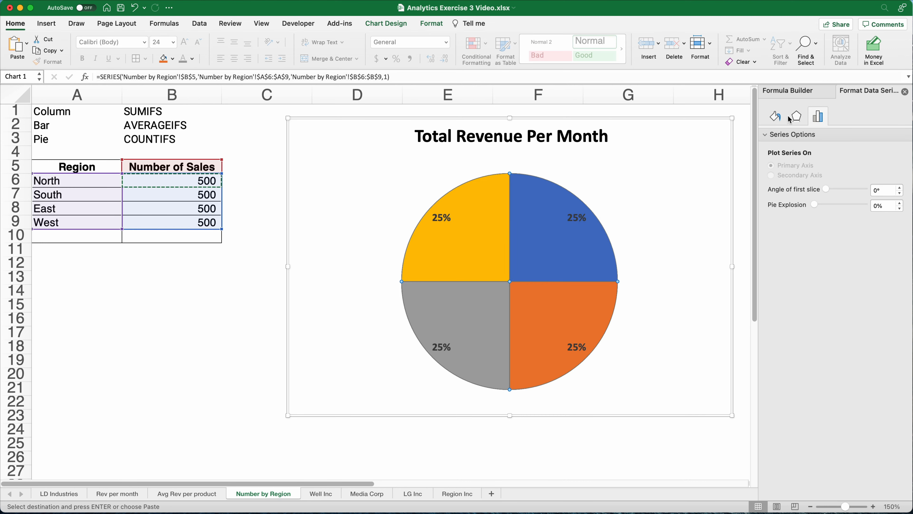
left_click(796, 93)
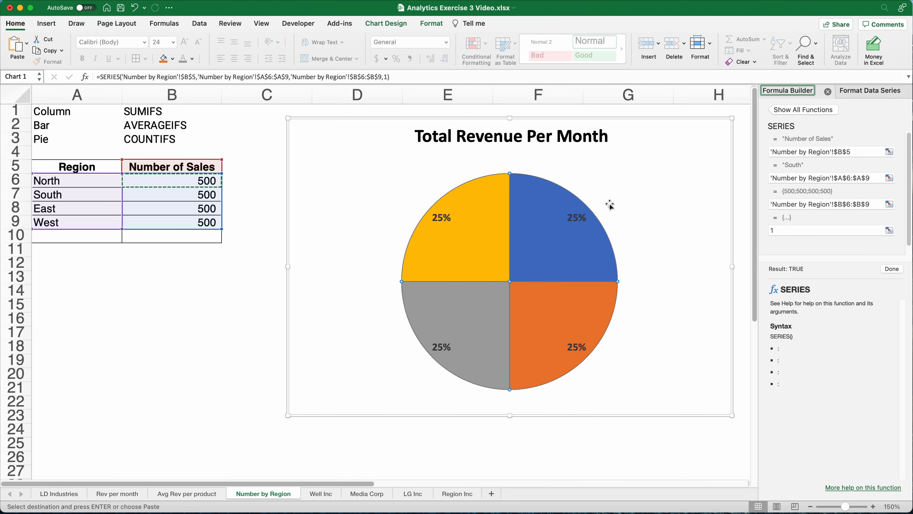
left_click(868, 92)
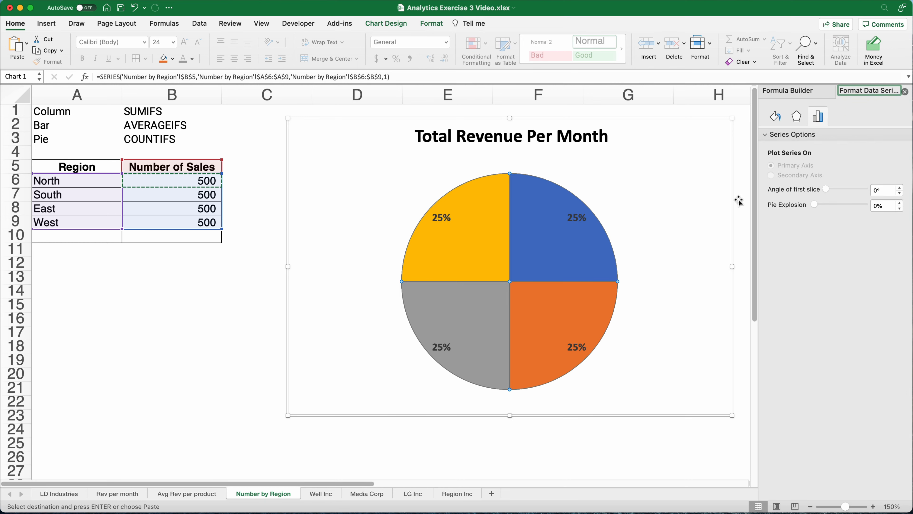
left_click(775, 117)
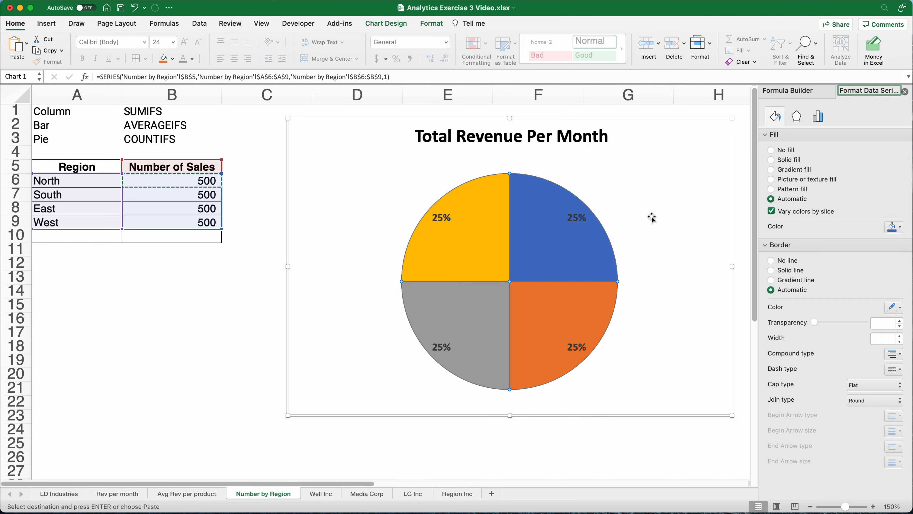
left_click(577, 219)
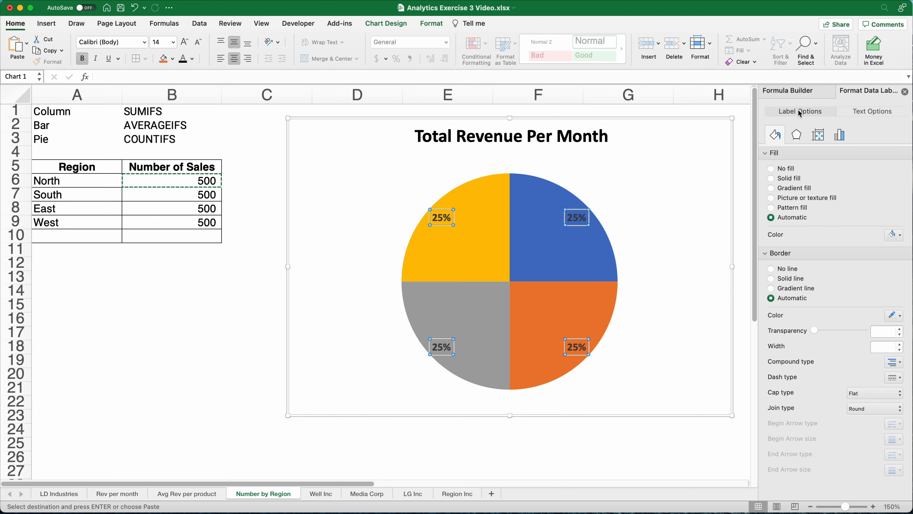
left_click(874, 113)
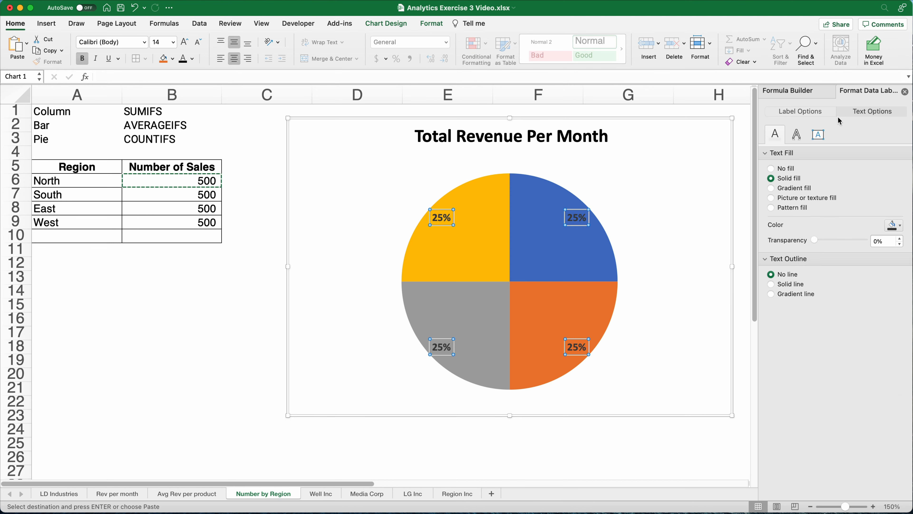
left_click(795, 113)
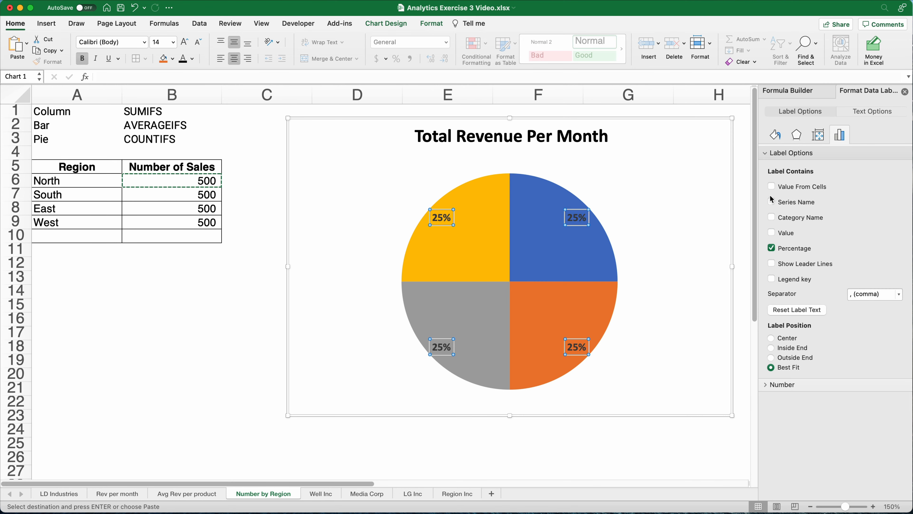
left_click(771, 218)
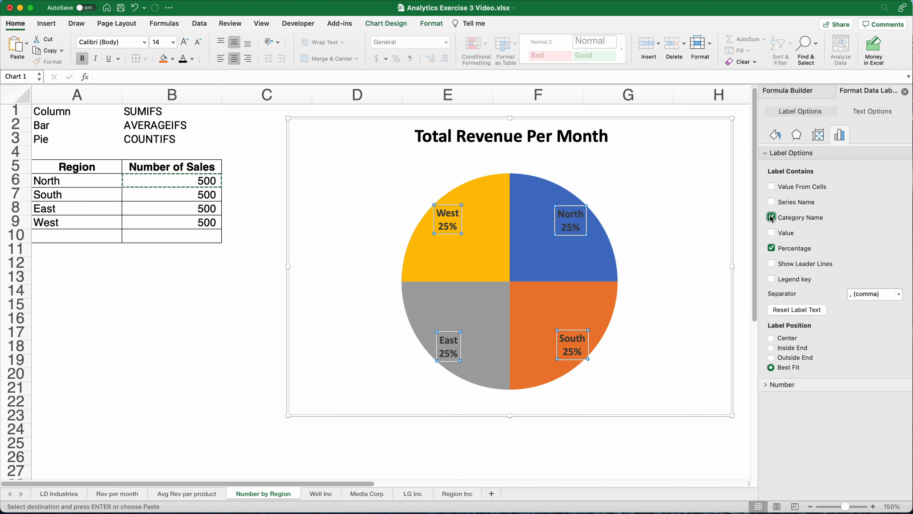
Step: Change the pie chart's title to "Sales Transactions by Region"
double_click(502, 137)
triple_click(503, 137)
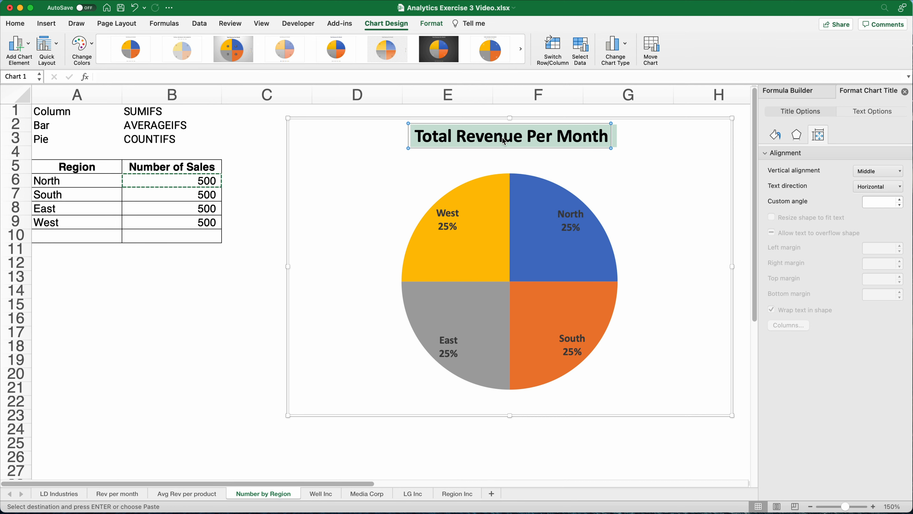
type("Sales")
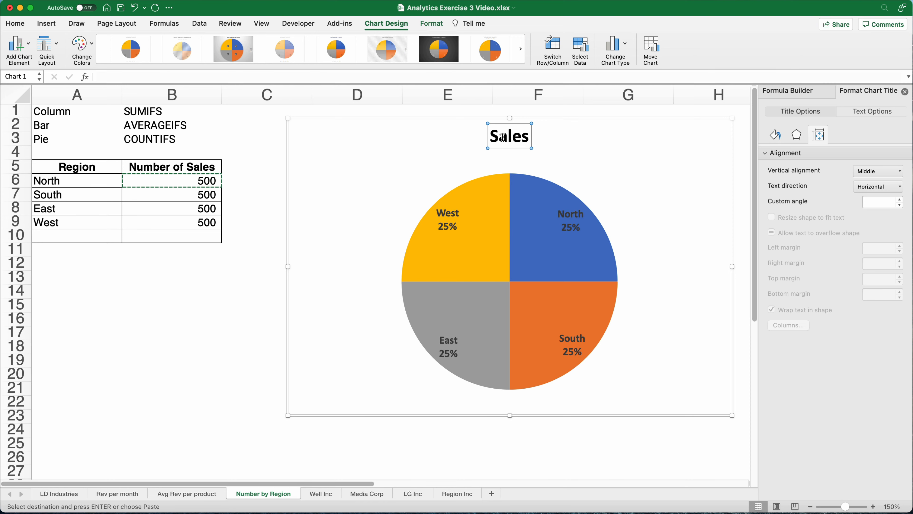
type("Transac")
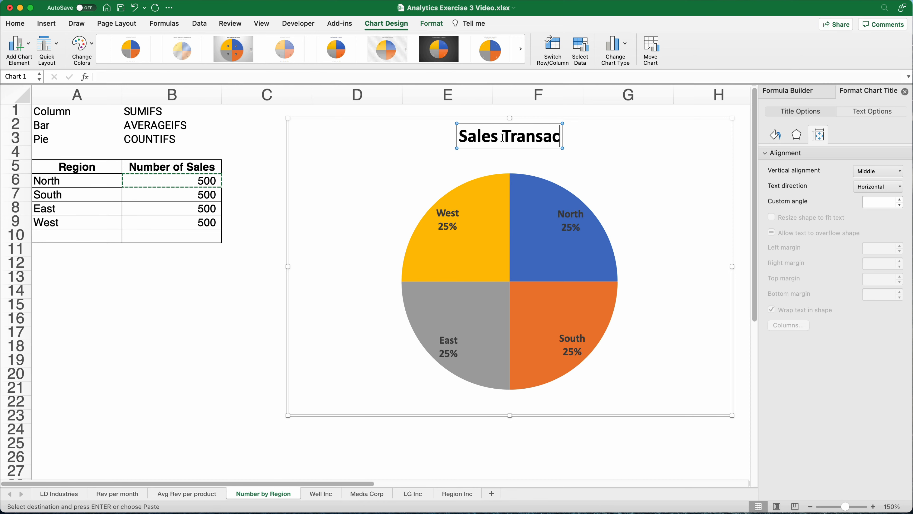
type("tions by ")
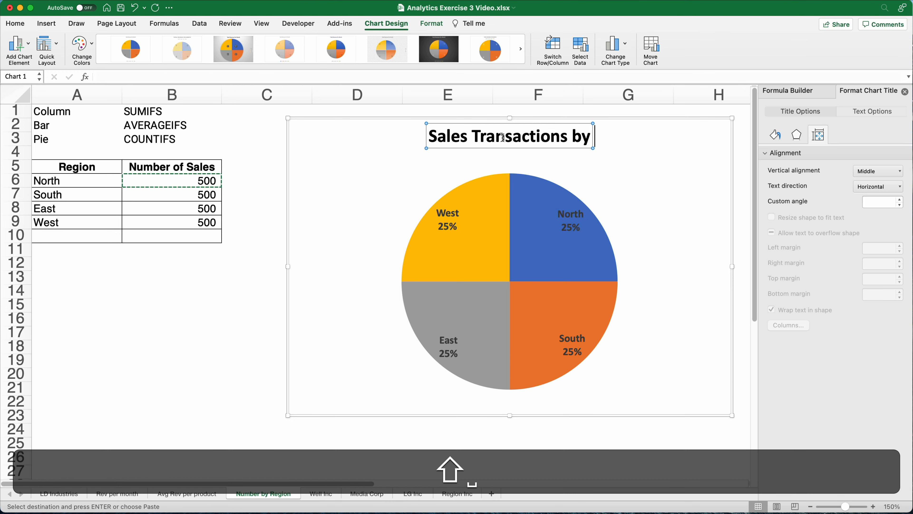
type("Regio")
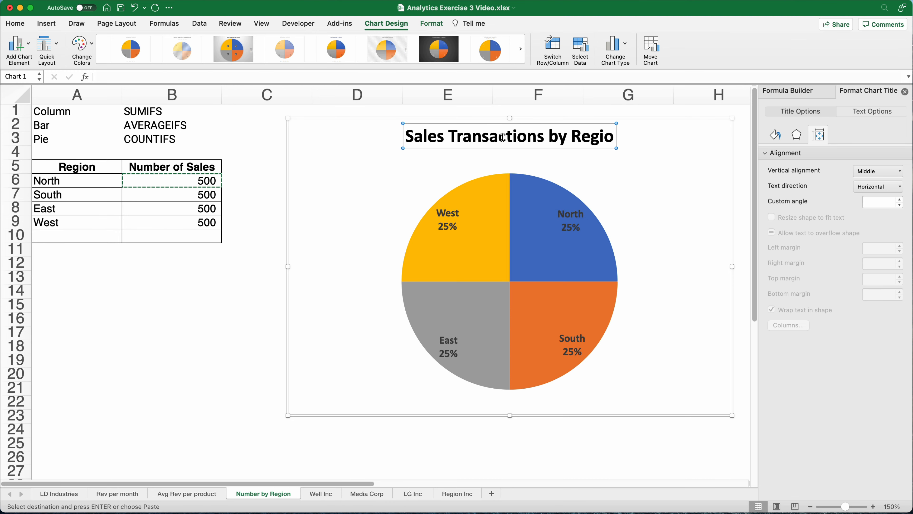
left_click(163, 334)
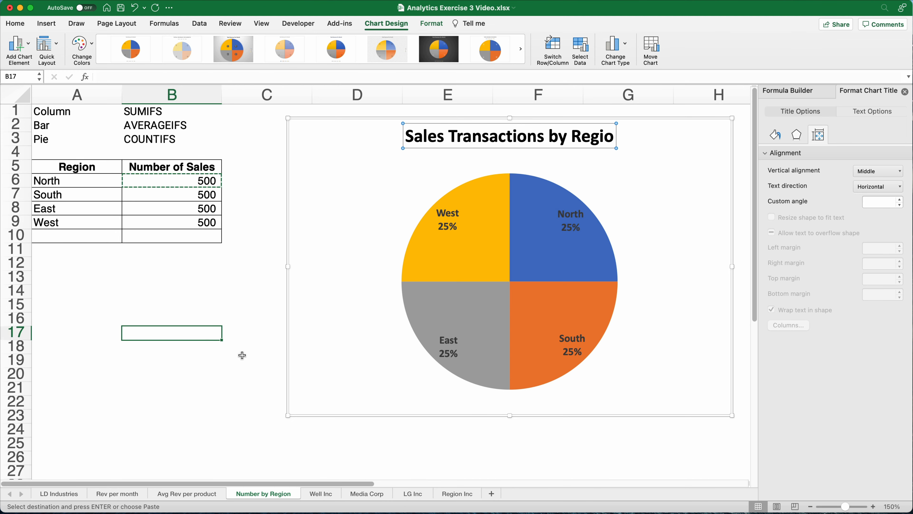
left_click(470, 137)
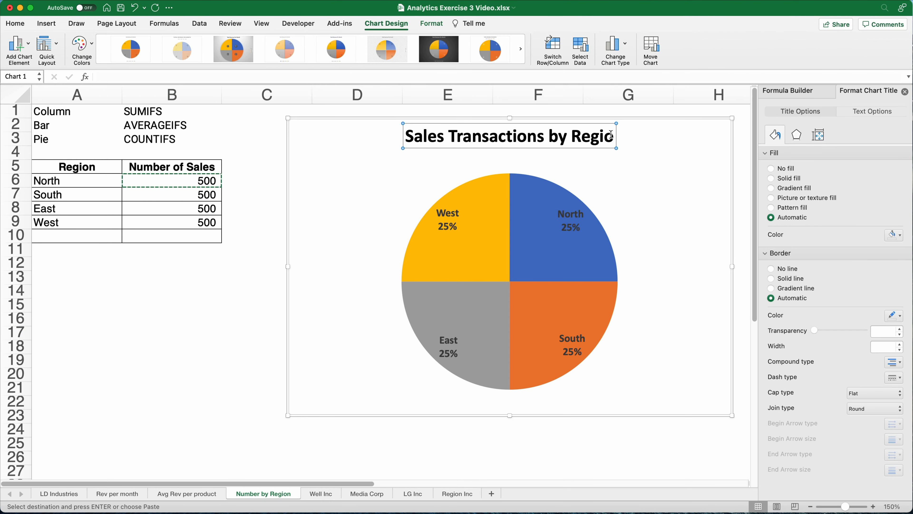
left_click(605, 140)
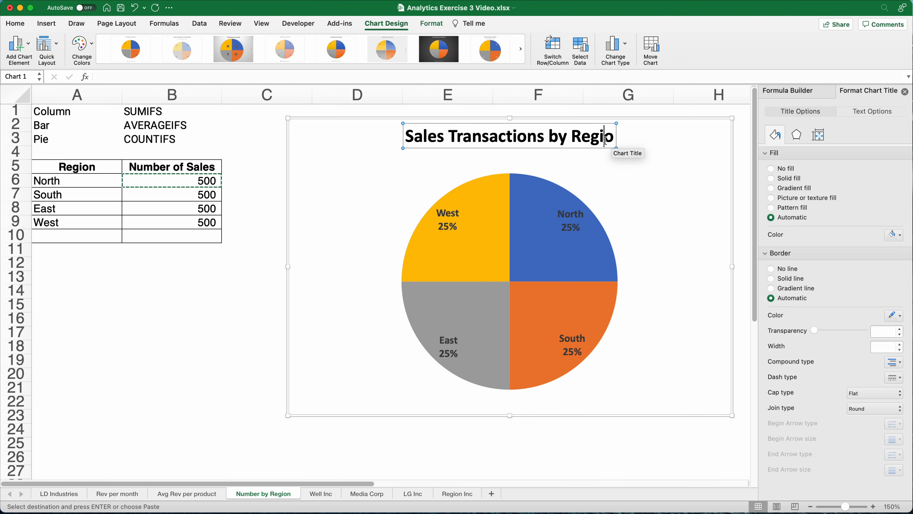
type("on")
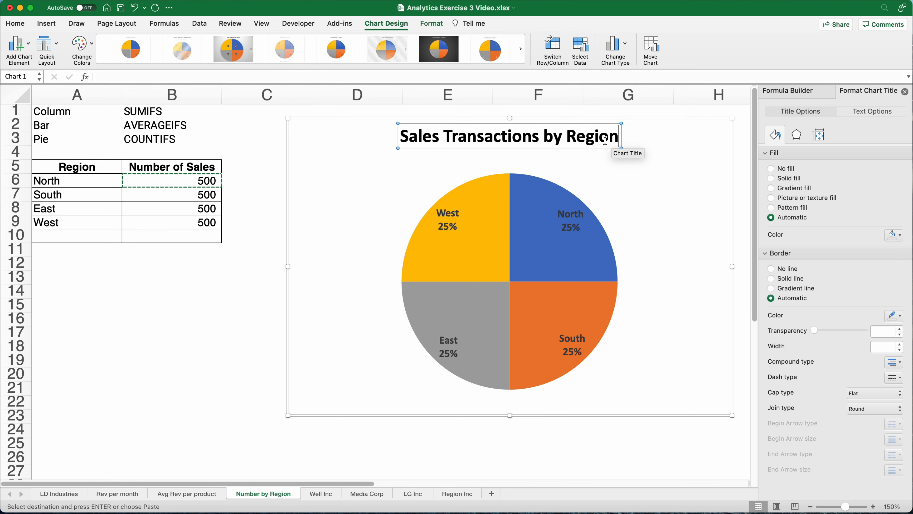
key("Return")
key("BackSpace")
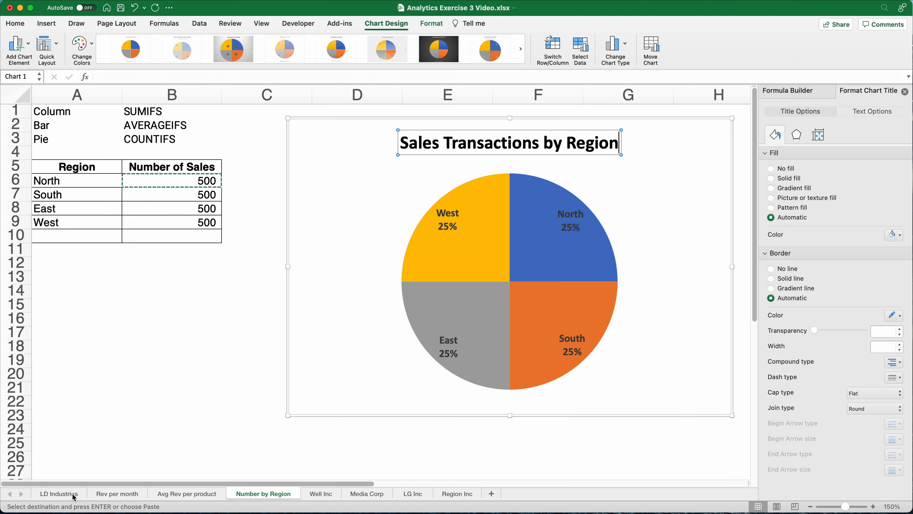
Step: Review the LD Industries data and the charts on the Rev per month, Avg Rev per product and Number by Region sheets
left_click(59, 494)
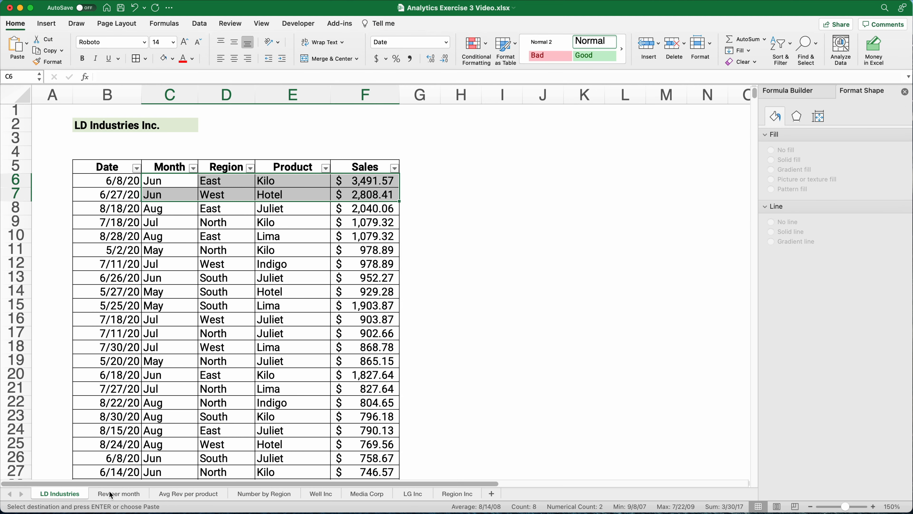
left_click(118, 494)
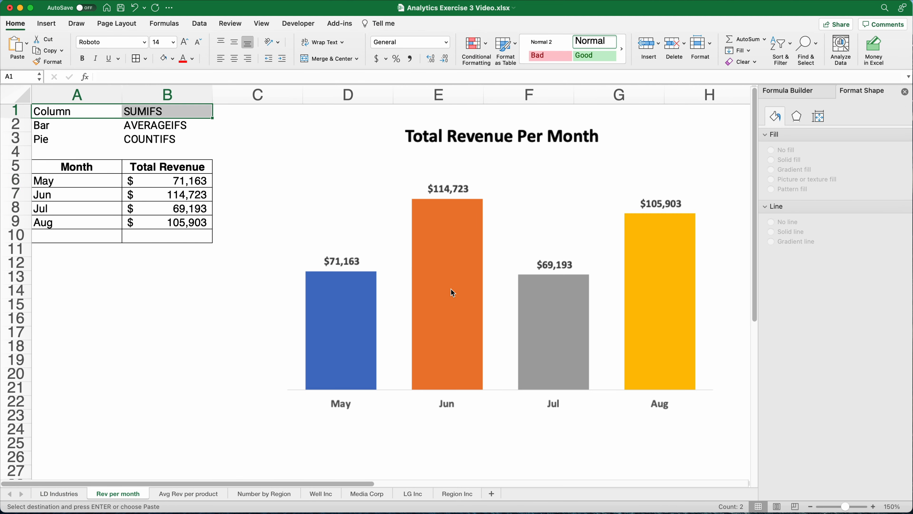
left_click(192, 494)
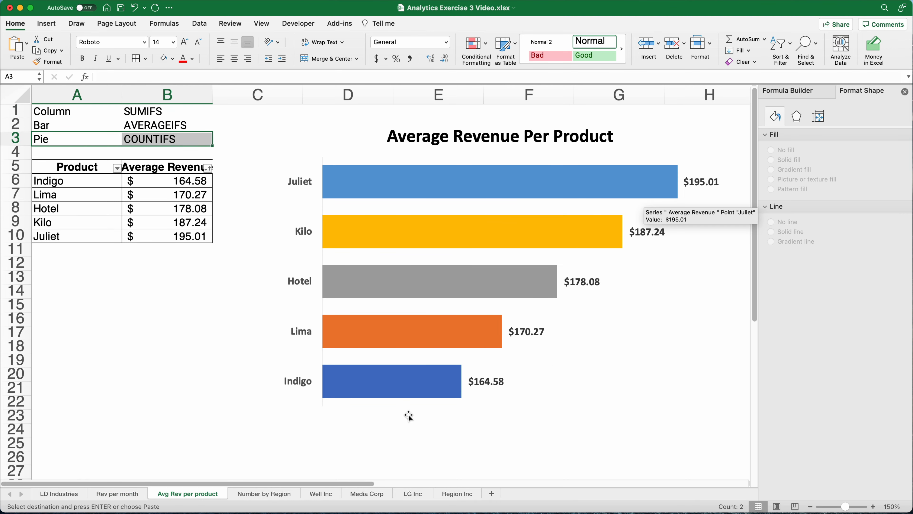
left_click(132, 494)
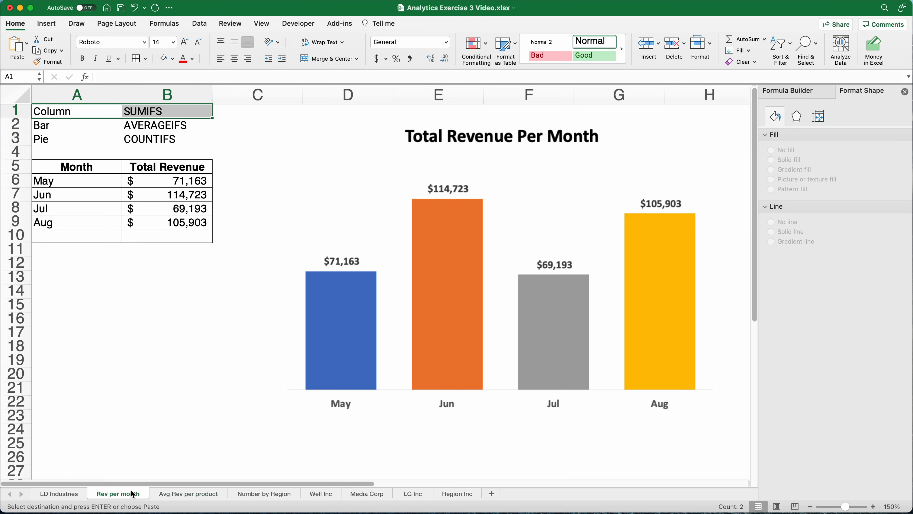
left_click(183, 495)
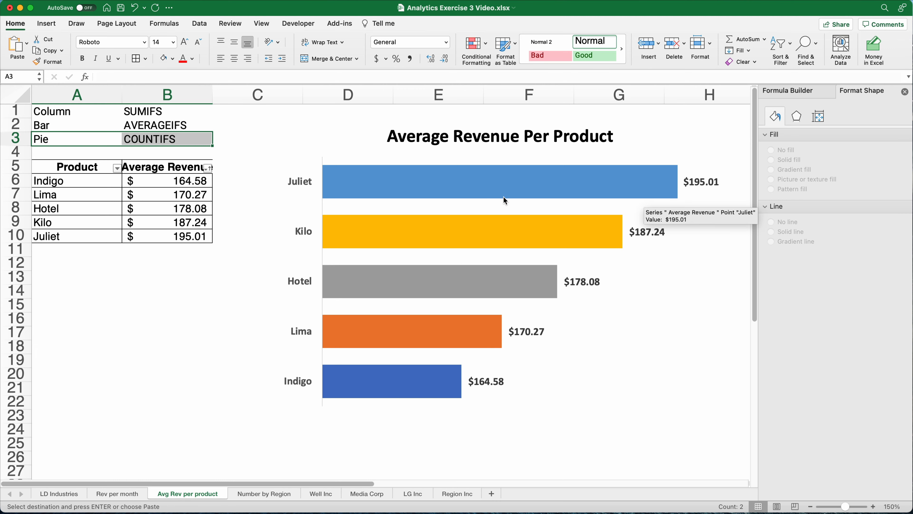
left_click(273, 497)
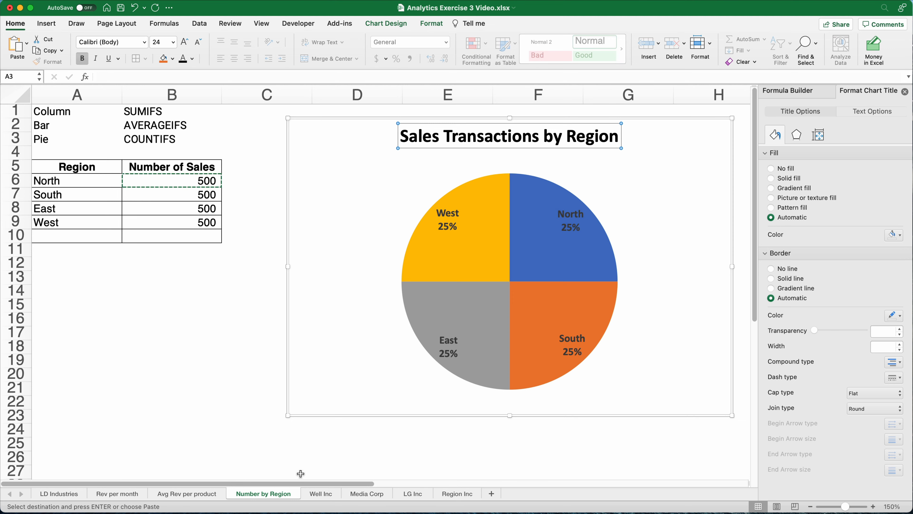
Step: On the Well Inc sheet, fill the Total row and Total column of the table with AutoSum over B7:E10
left_click(321, 494)
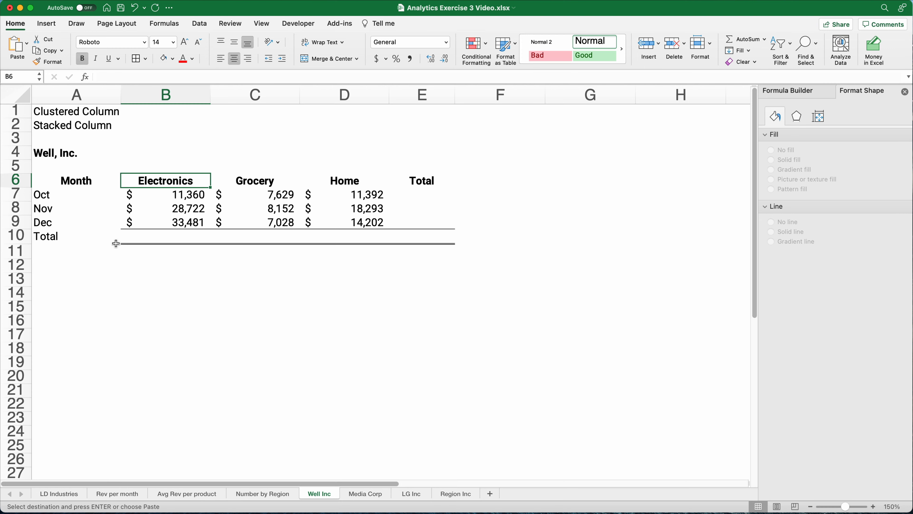
left_click_drag(144, 194, 425, 238)
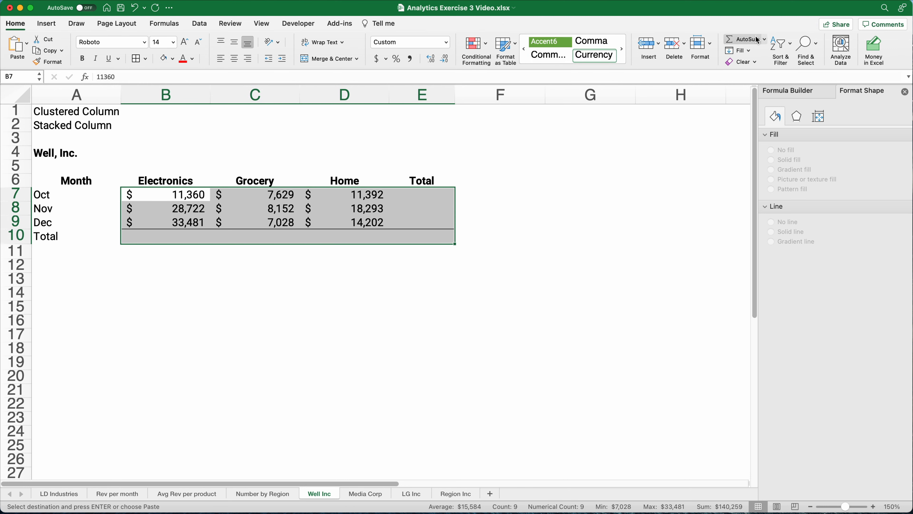
left_click(742, 43)
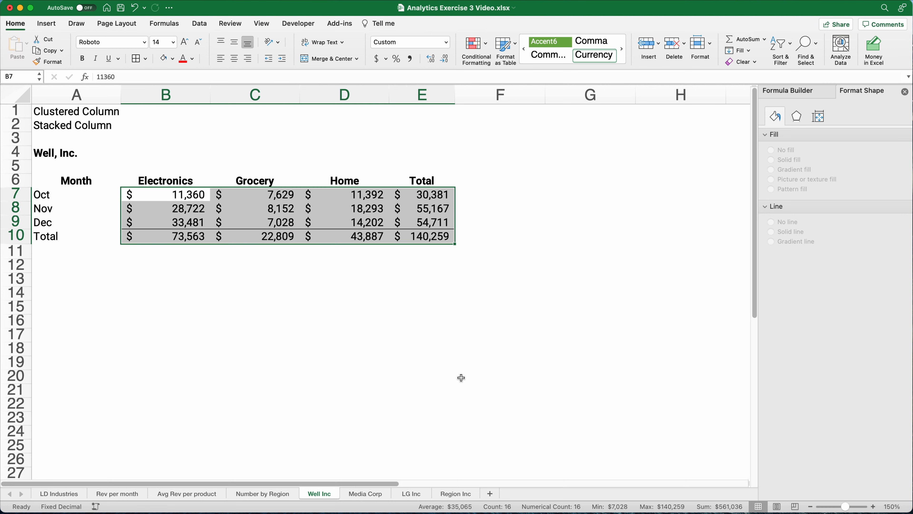
key("super+z")
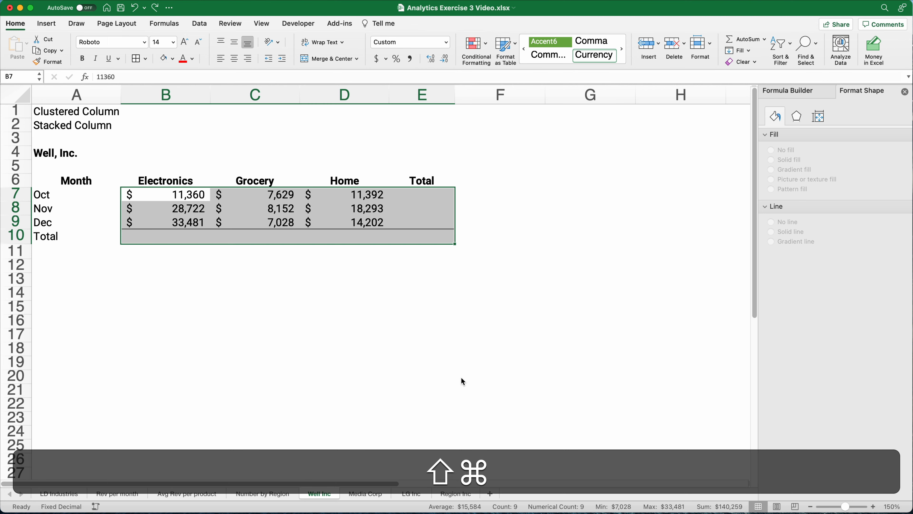
key("shift+super+t")
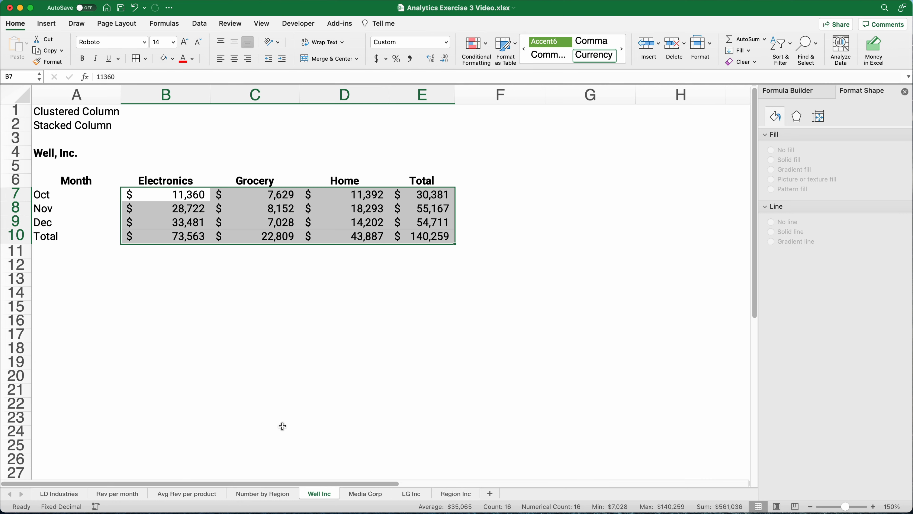
Step: Check the SUM formulas in the Total row and Total column of the Well, Inc. table
left_click(191, 237)
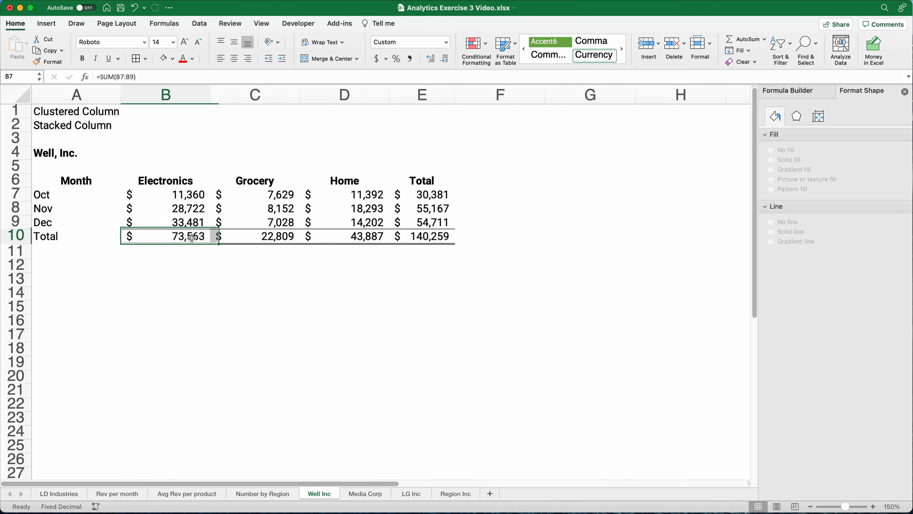
left_click(241, 238)
left_click(348, 237)
left_click(425, 234)
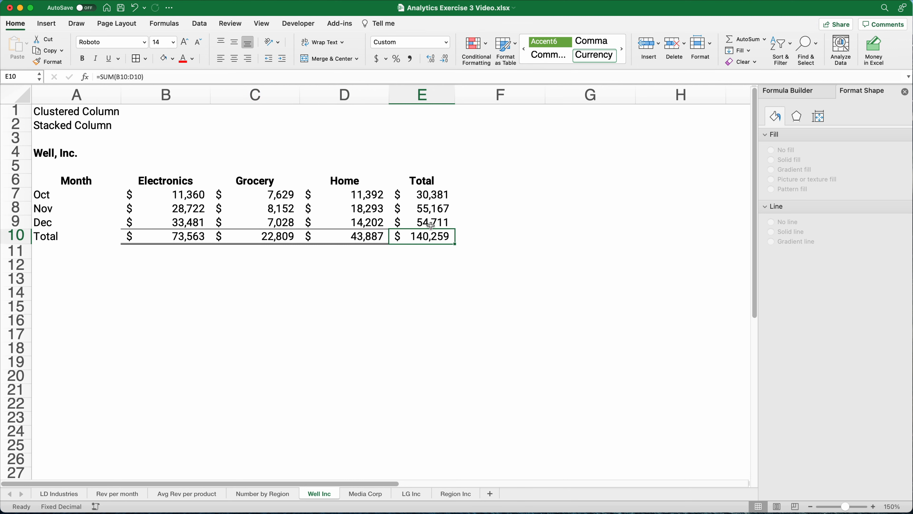
left_click(430, 222)
left_click(430, 196)
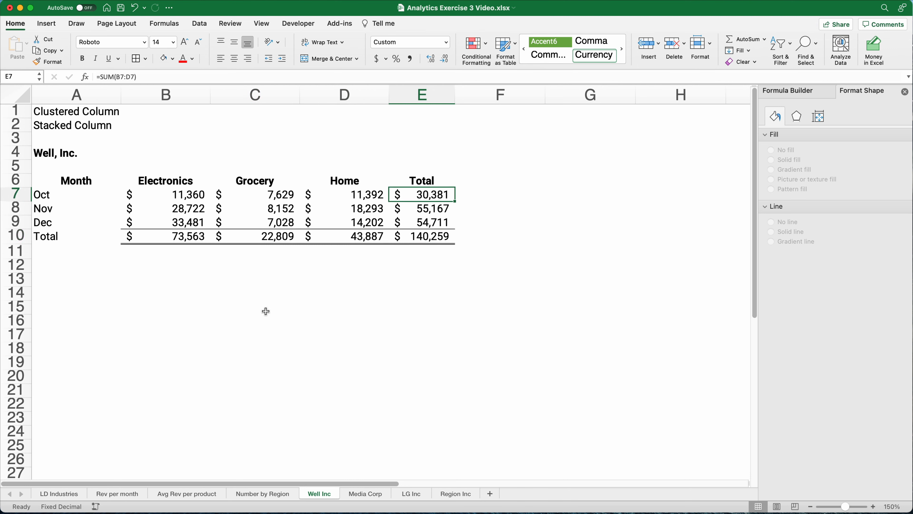
Step: Insert a clustered column chart of the monthly department data in A6:D9, leaving out the totals
mouse_move(43, 180)
left_mouse_down()
mouse_move(358, 184)
mouse_move(360, 219)
left_mouse_up()
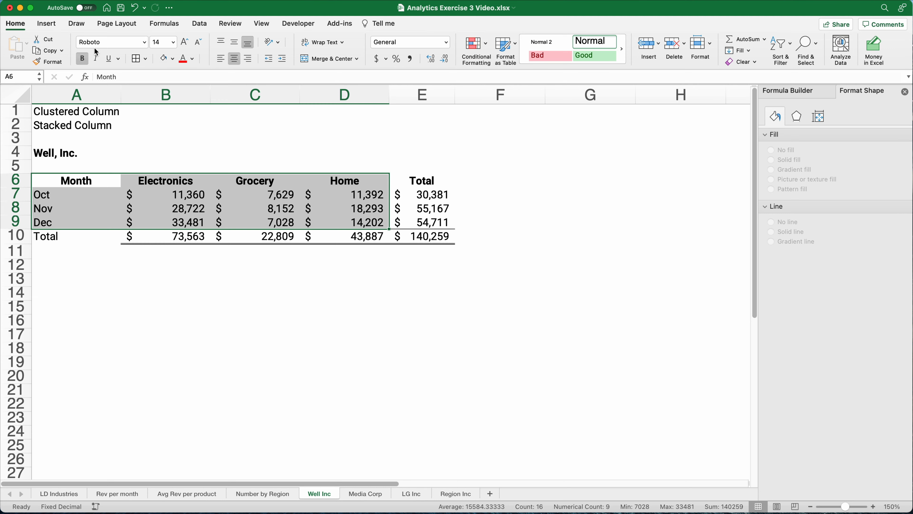
left_click(43, 25)
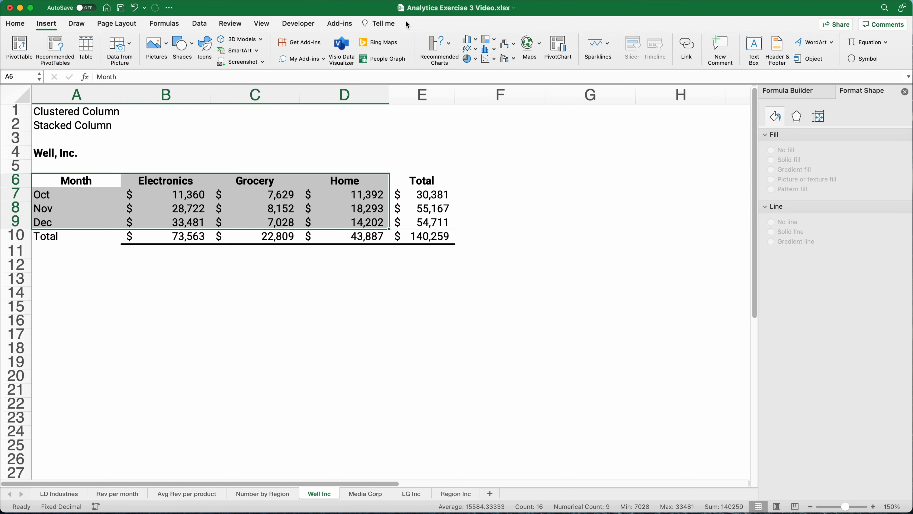
left_click(447, 47)
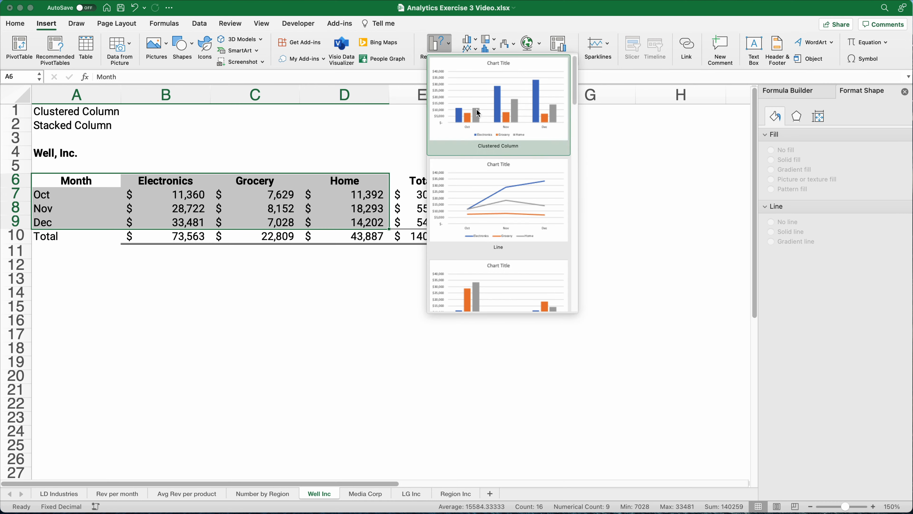
left_click(488, 114)
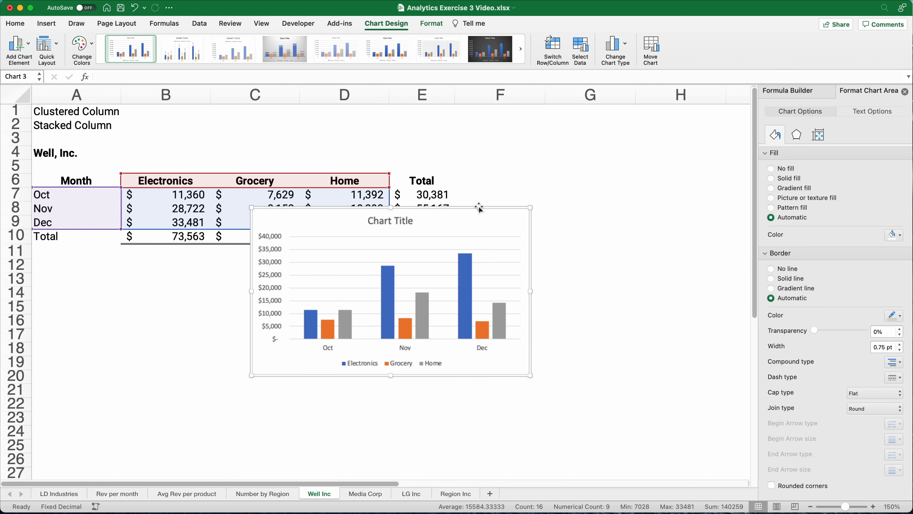
Step: Move the column chart beside the table across columns F to I, and close the formatting and Formula Builder panes
left_click_drag(479, 207, 690, 121)
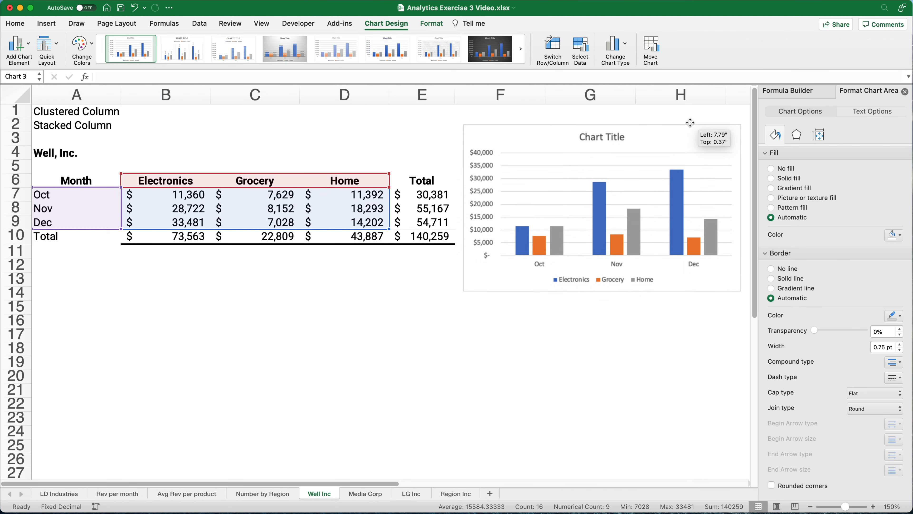
left_click(905, 92)
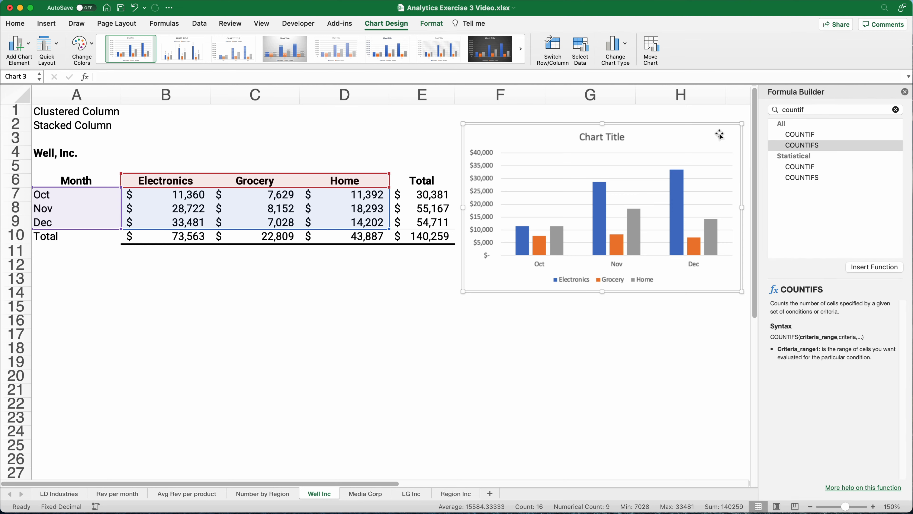
left_click(904, 93)
left_click_drag(726, 123, 747, 118)
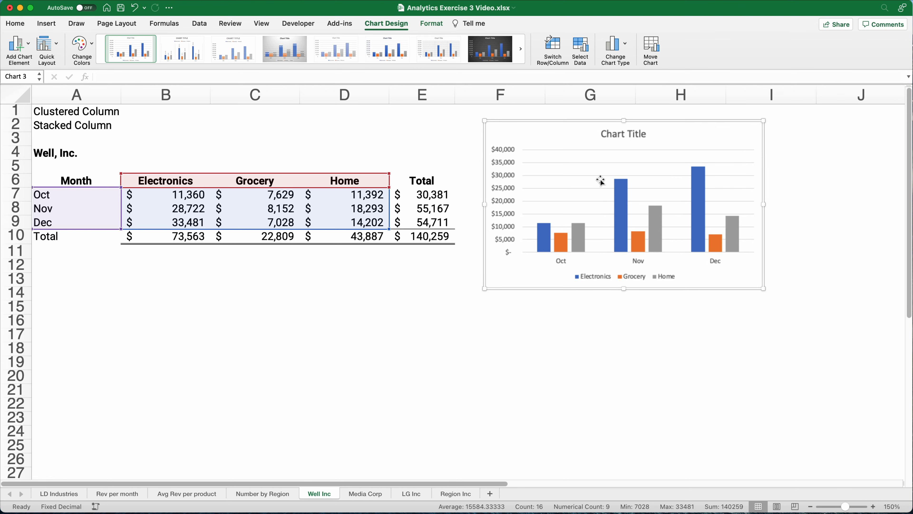
Step: Change the clustered column chart's title to "Sales by Category" and close the title formatting pane
double_click(629, 134)
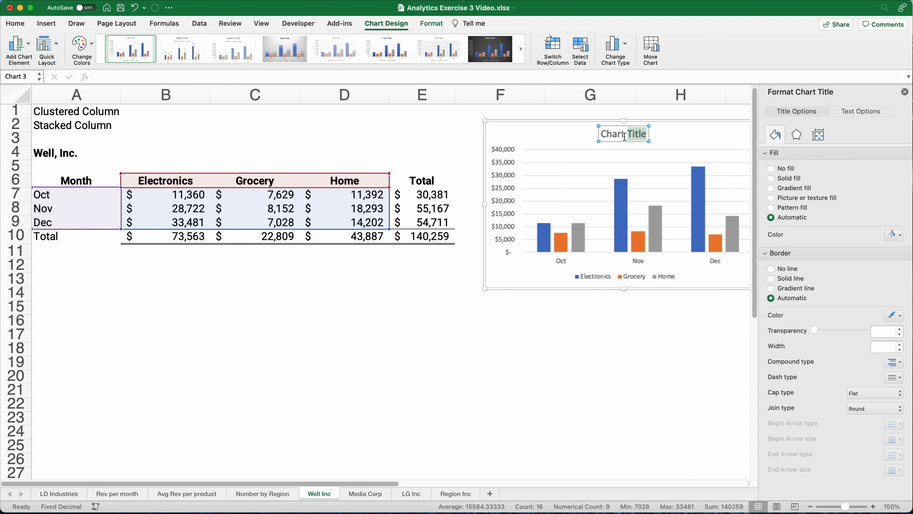
left_click_drag(624, 136, 626, 140)
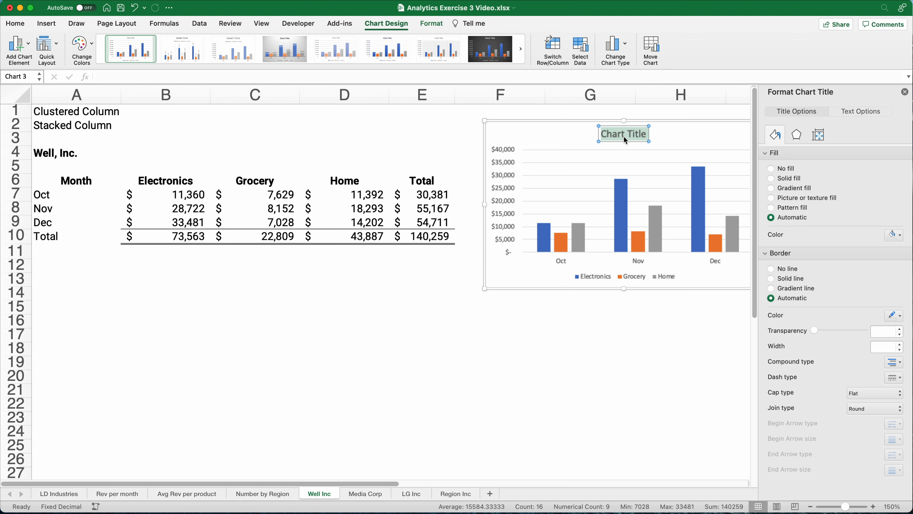
type("S")
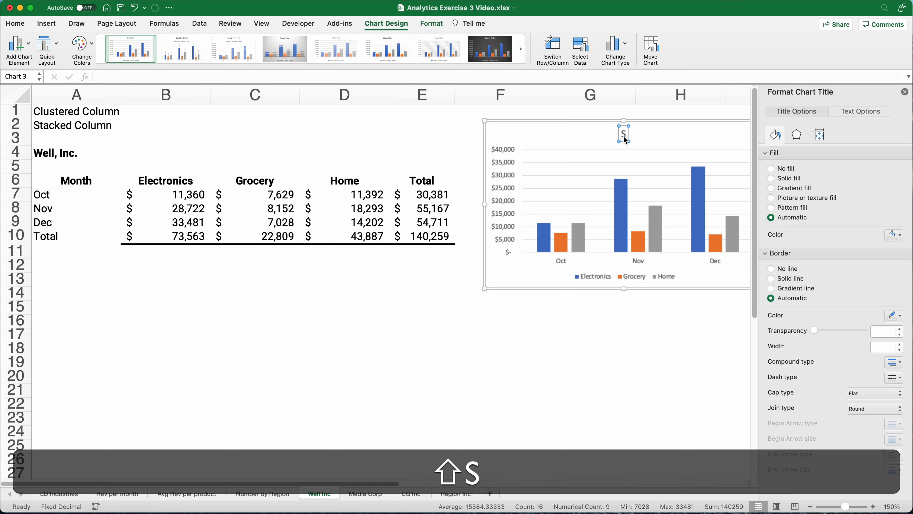
type("ales by")
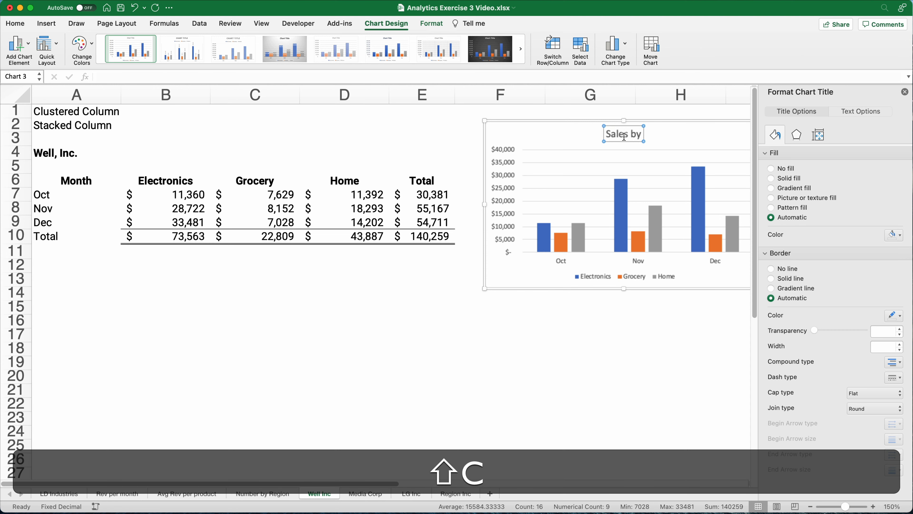
type(" Category")
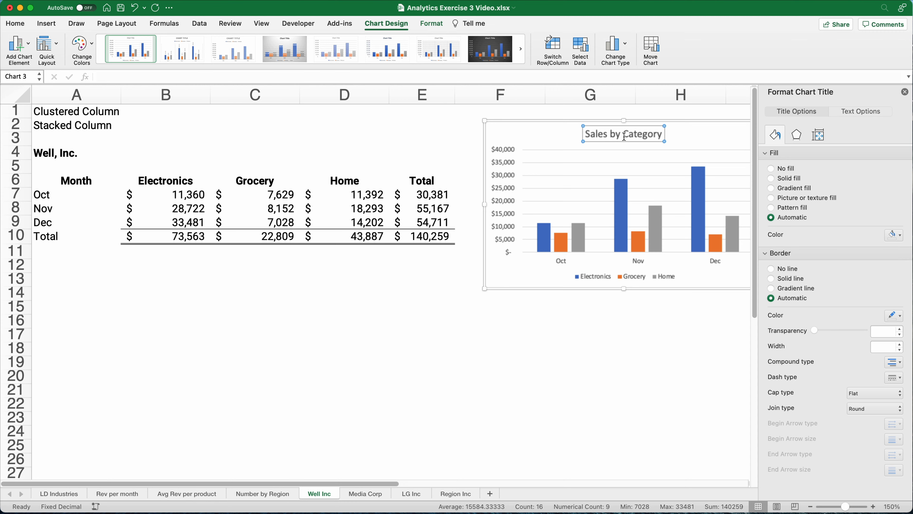
left_click(592, 344)
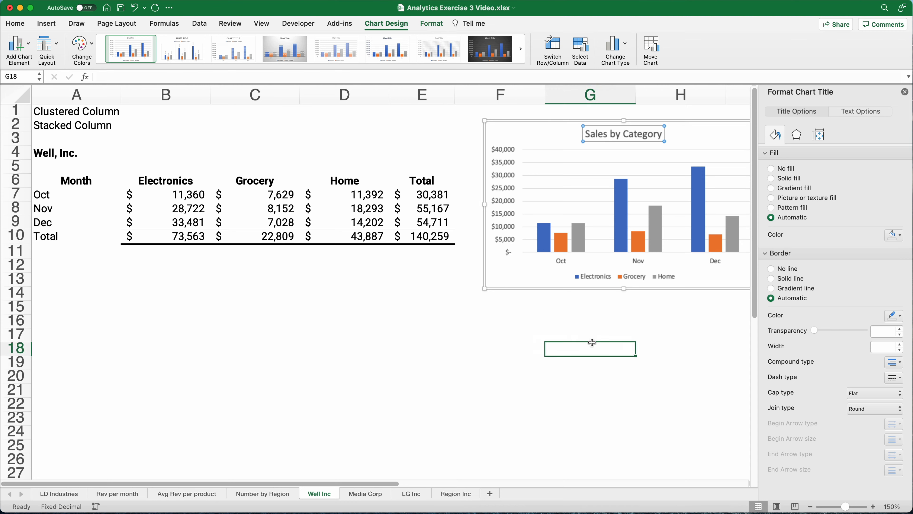
left_click(904, 92)
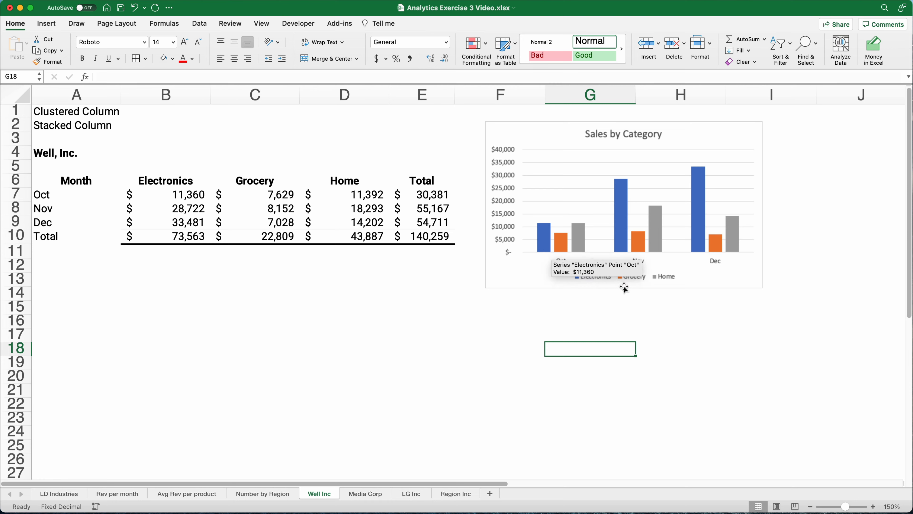
Step: Apply the chart style with a capitalised title, legend above the plot and vertical data labels to the clustered column chart
mouse_move(561, 246)
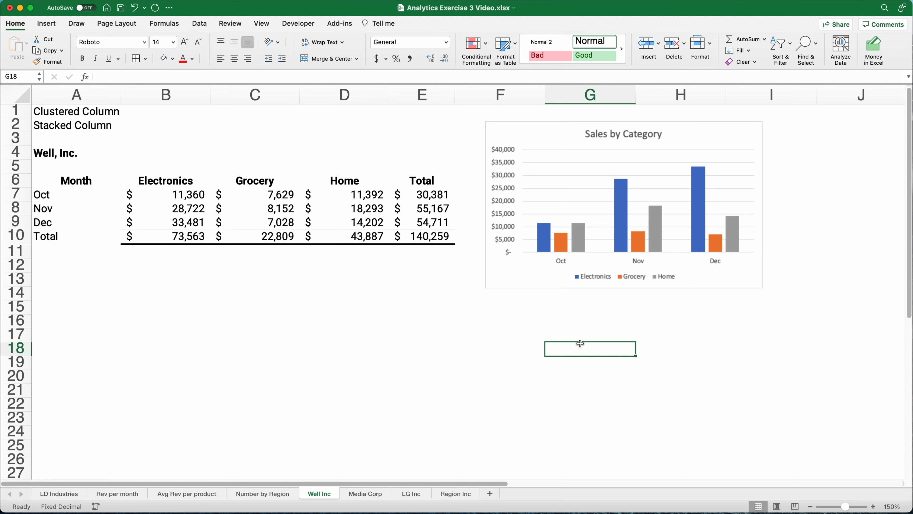
left_click(581, 167)
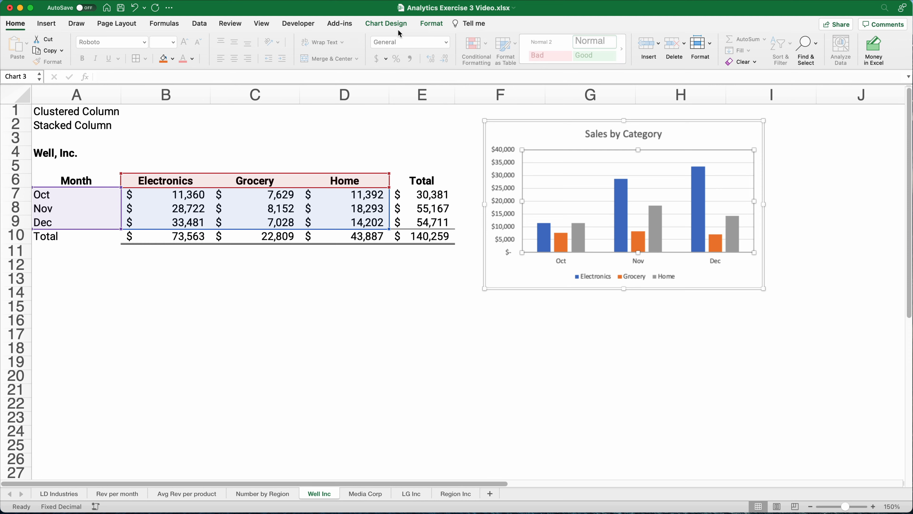
left_click(397, 24)
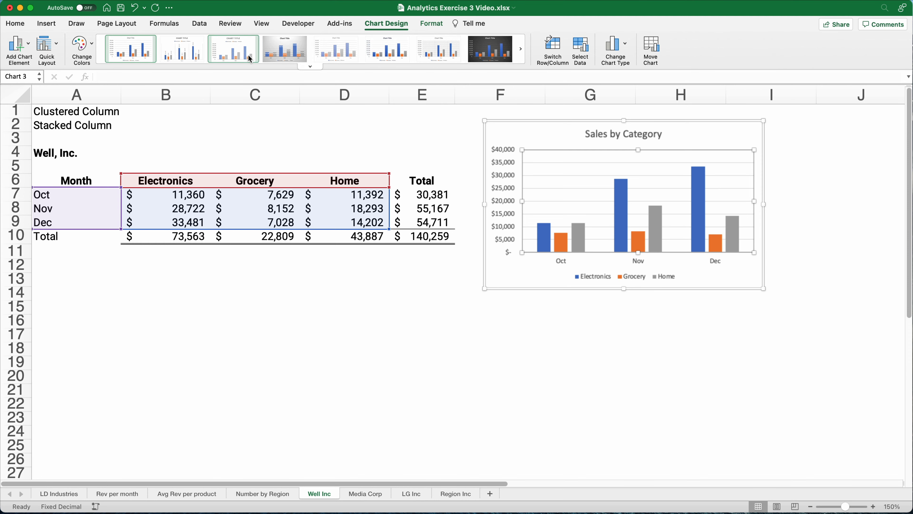
left_click(310, 67)
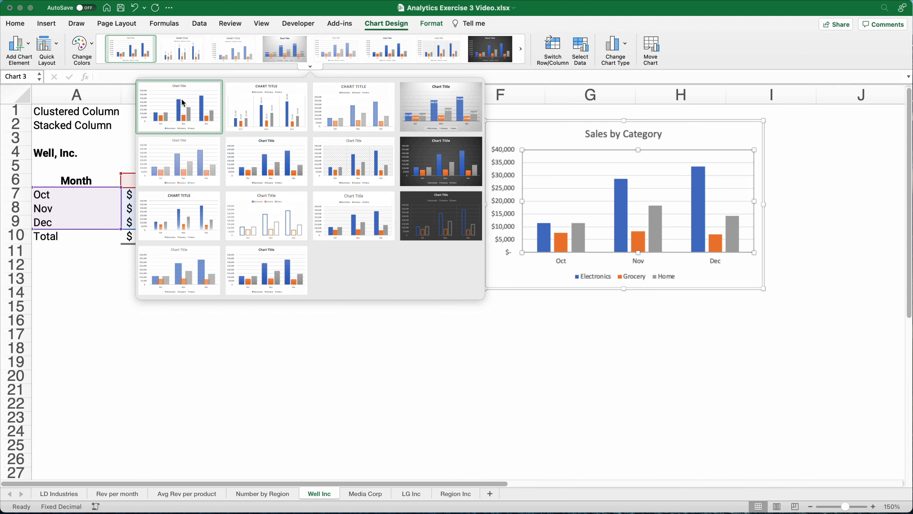
left_click(266, 105)
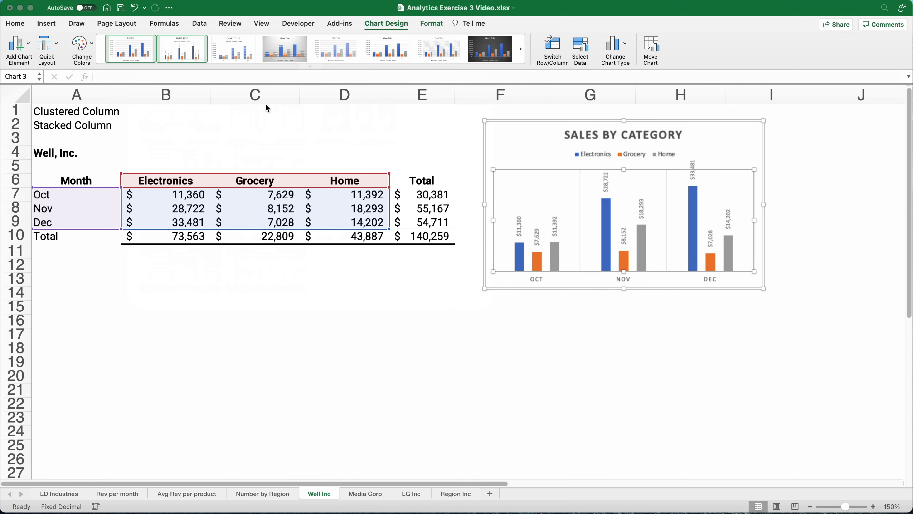
left_click(557, 338)
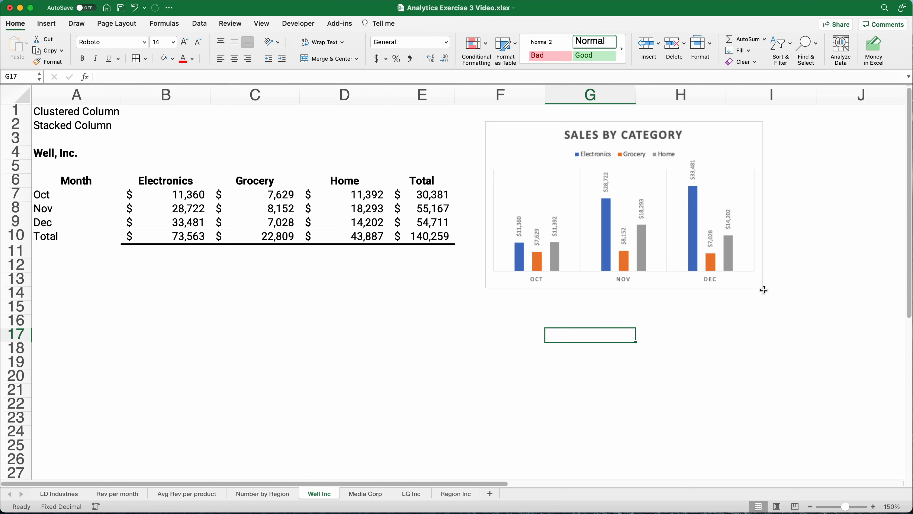
Step: Enlarge the Sales by Category chart from its lower corner so it reaches column J and row 20
left_click(736, 286)
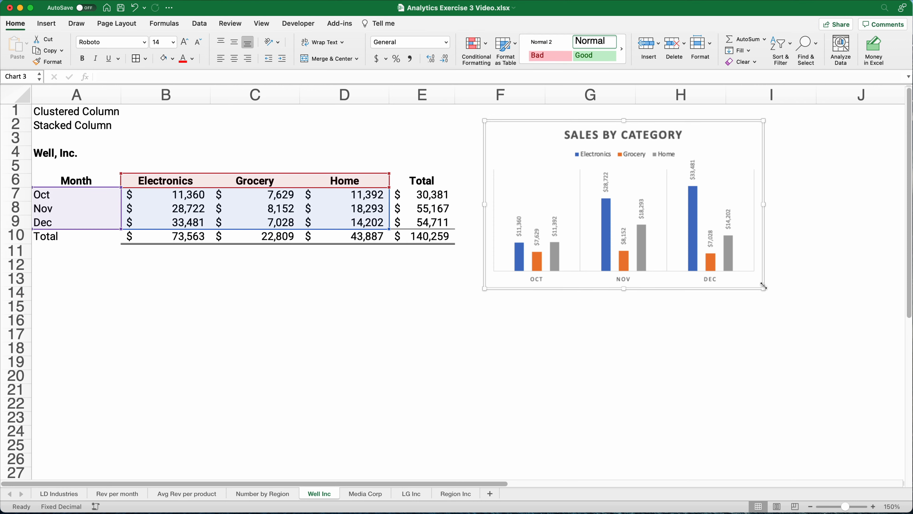
left_click_drag(763, 289, 859, 382)
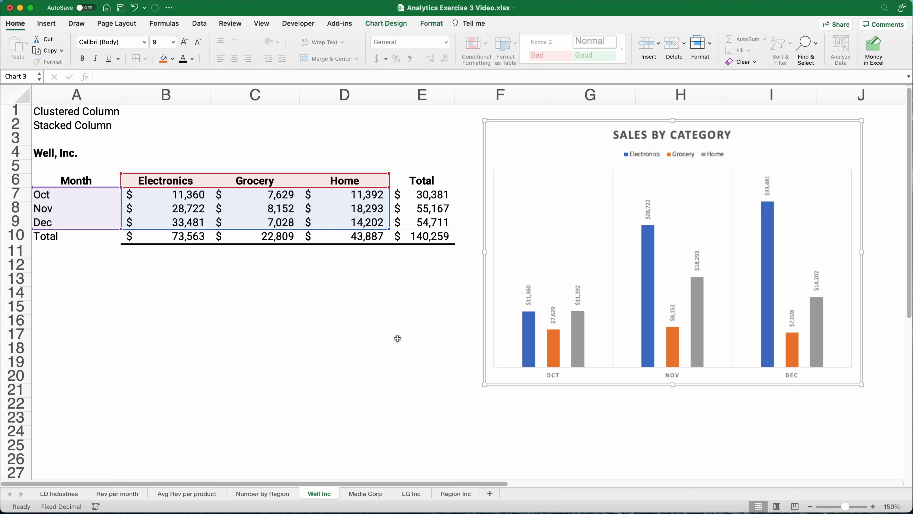
left_click(580, 344)
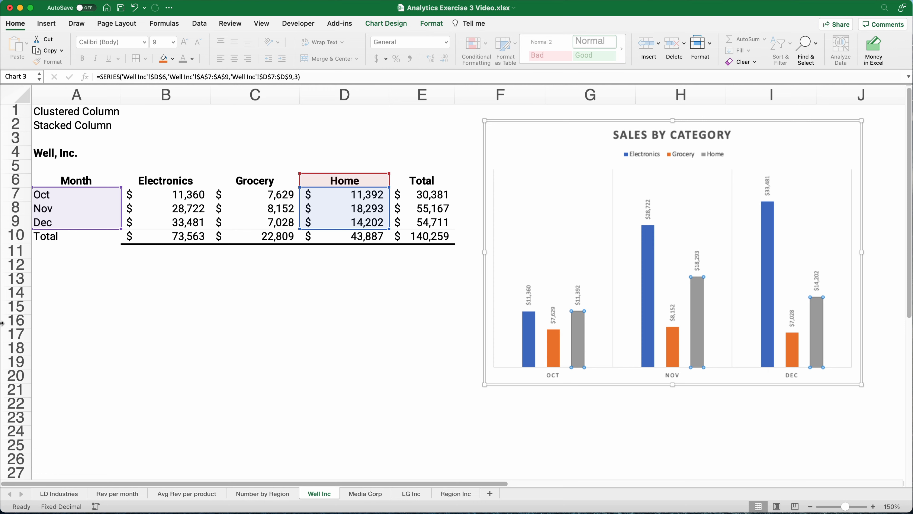
key("Escape")
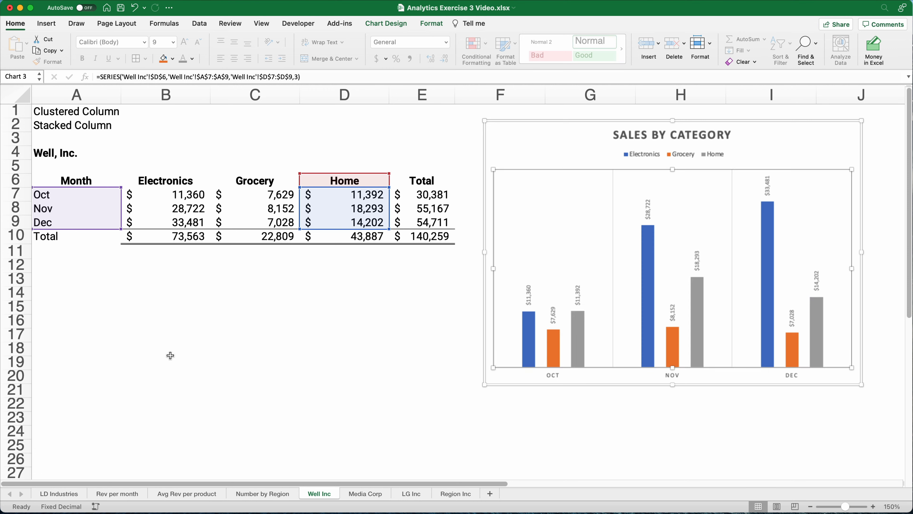
left_click(179, 375)
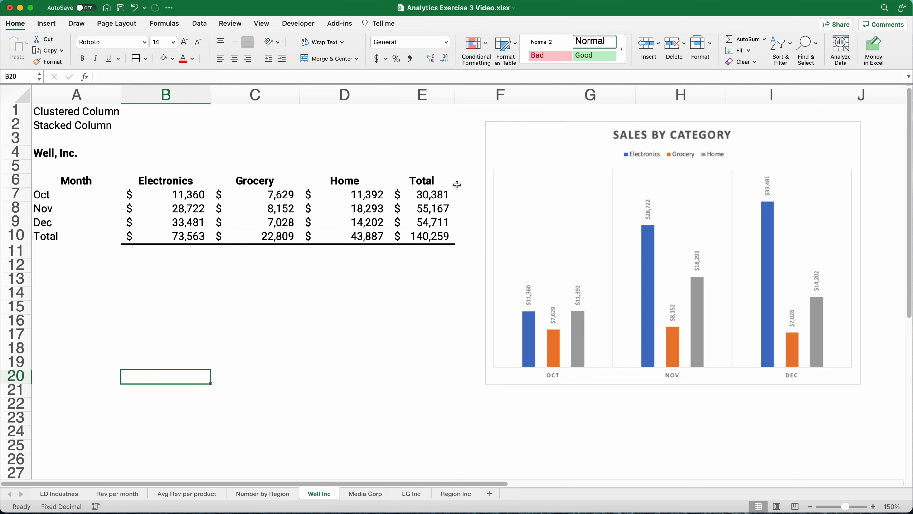
Step: Paste a copy of the Sales by Category chart at D26 and move it over columns B to F from about row 25
right_click(531, 156)
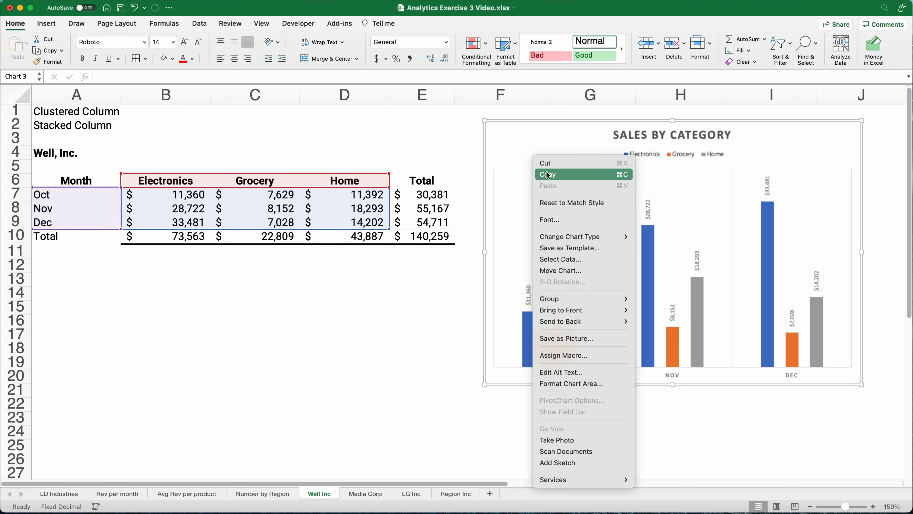
left_click(549, 176)
scroll(346, 336, "down", 4)
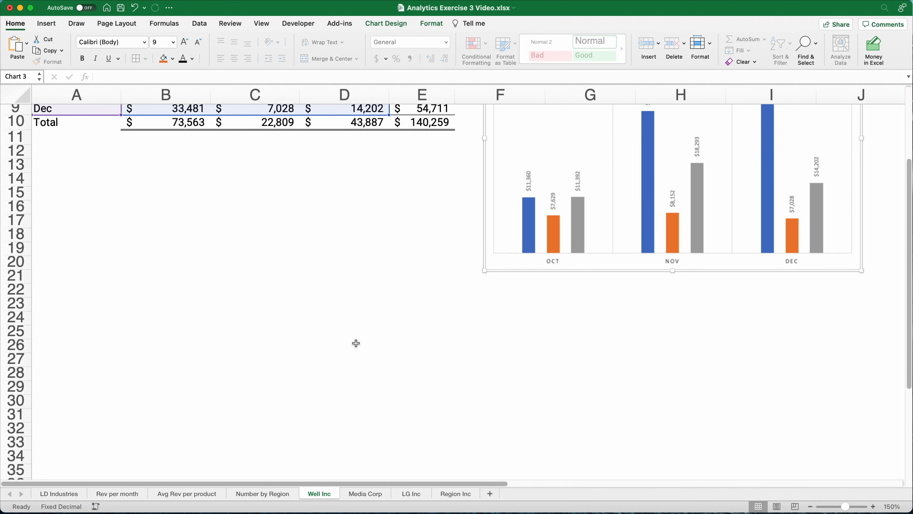
right_click(356, 343)
left_click(382, 280)
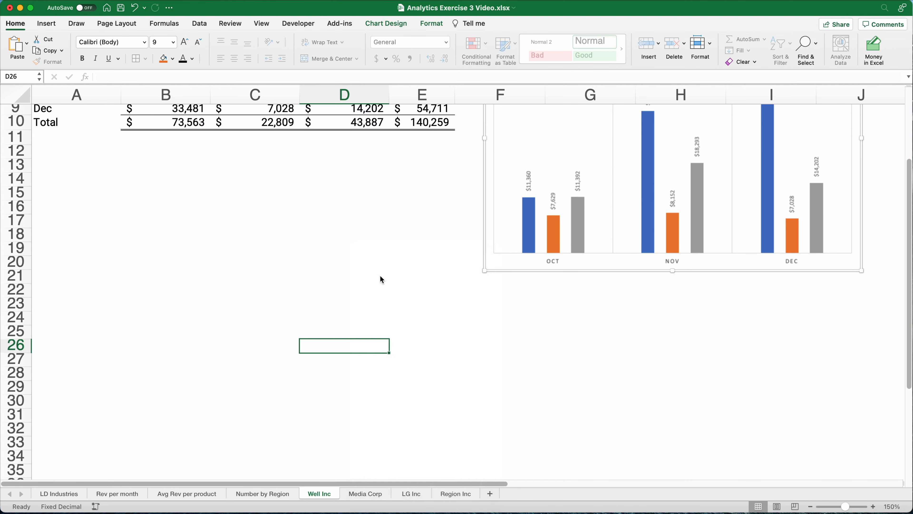
scroll(190, 255, "down", 5)
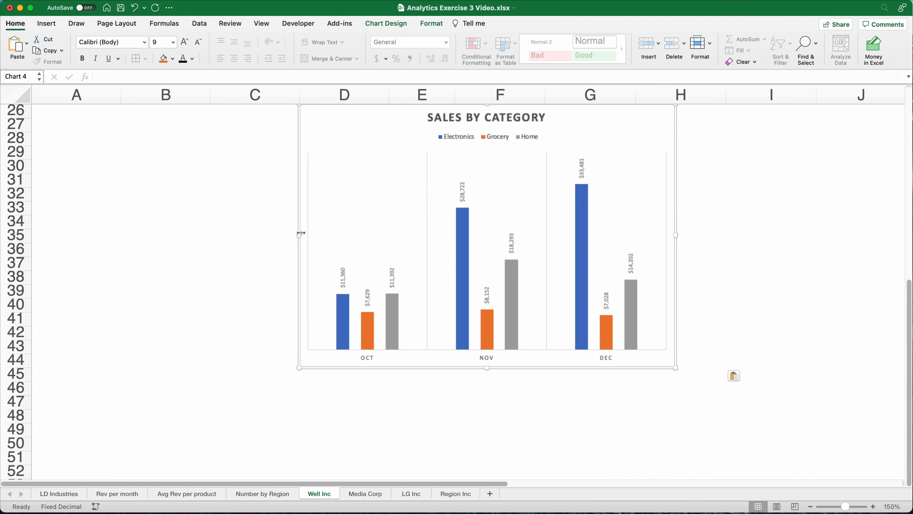
scroll(301, 233, "up", 5)
scroll(284, 259, "down", 4)
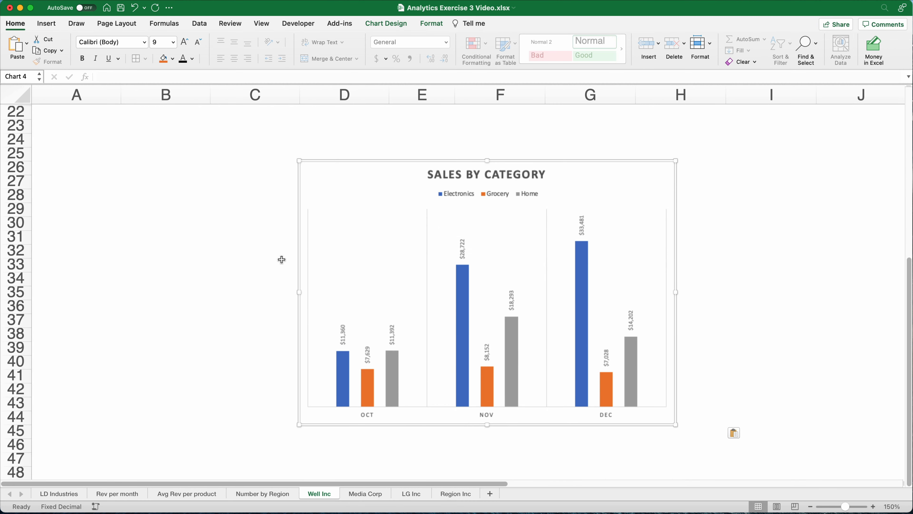
left_click_drag(383, 161, 262, 145)
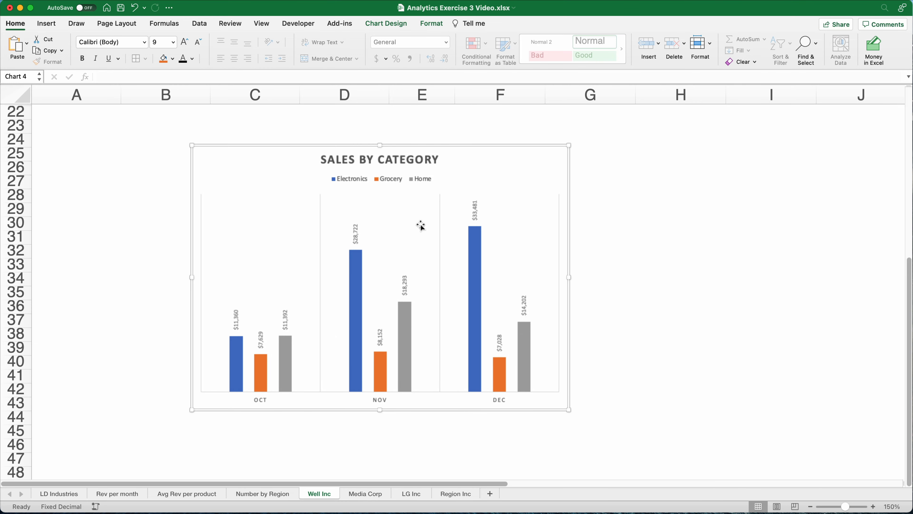
Step: Change the copied chart's type to a 2-D stacked column
right_click(271, 215)
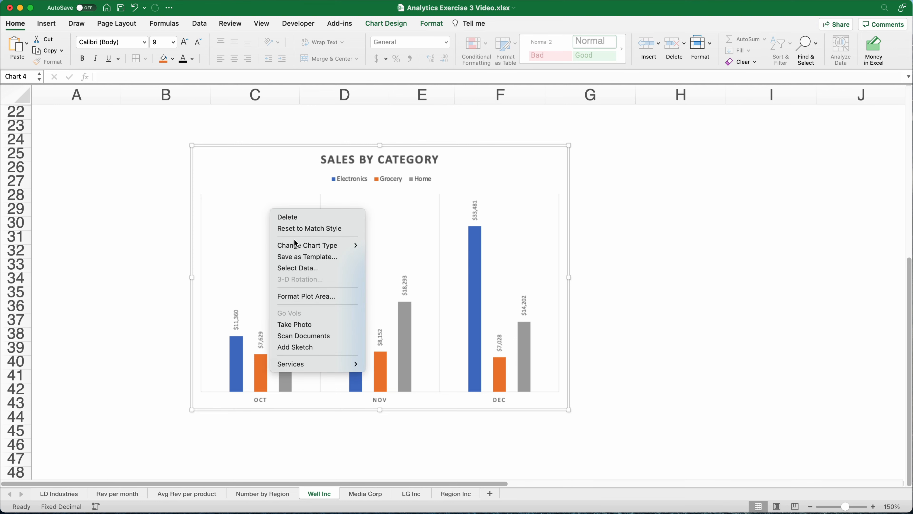
mouse_move(301, 247)
mouse_move(389, 247)
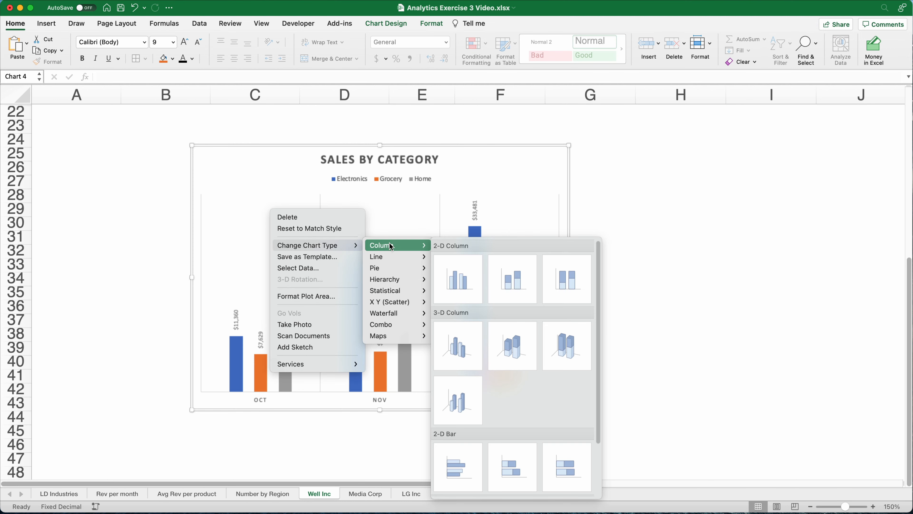
left_click(518, 287)
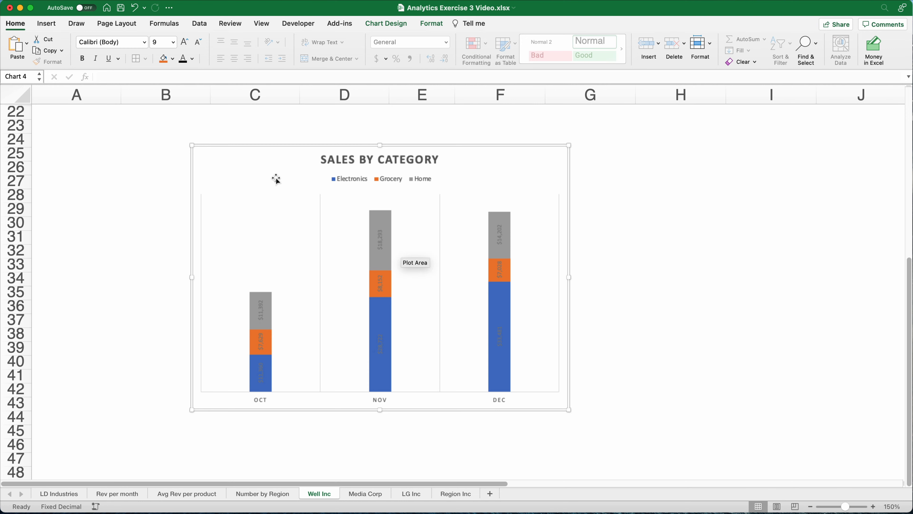
Step: Apply the first chart style to the stacked column chart and colour its Electronics data labels white
left_click(398, 25)
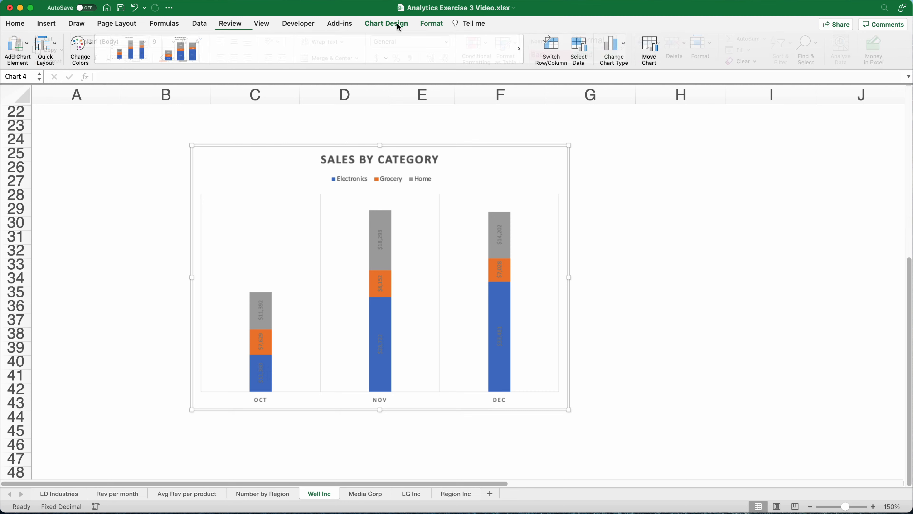
left_click(142, 54)
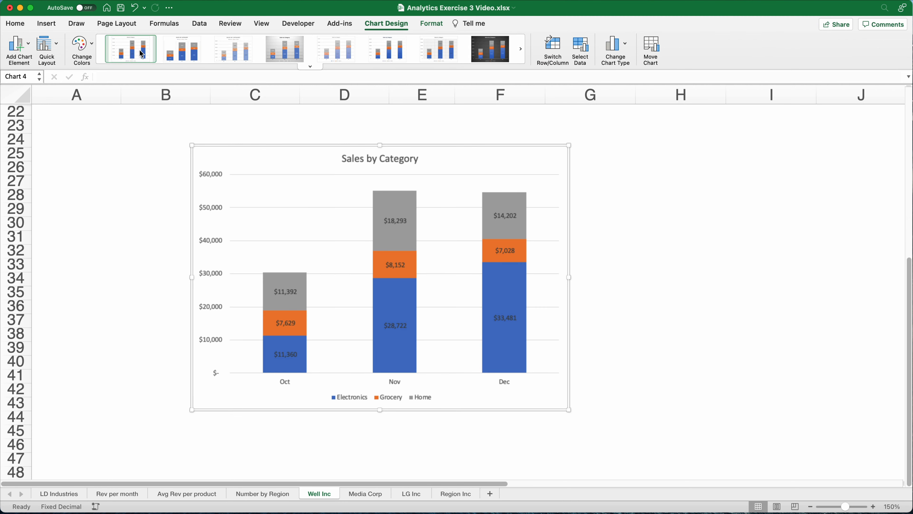
left_click(400, 327)
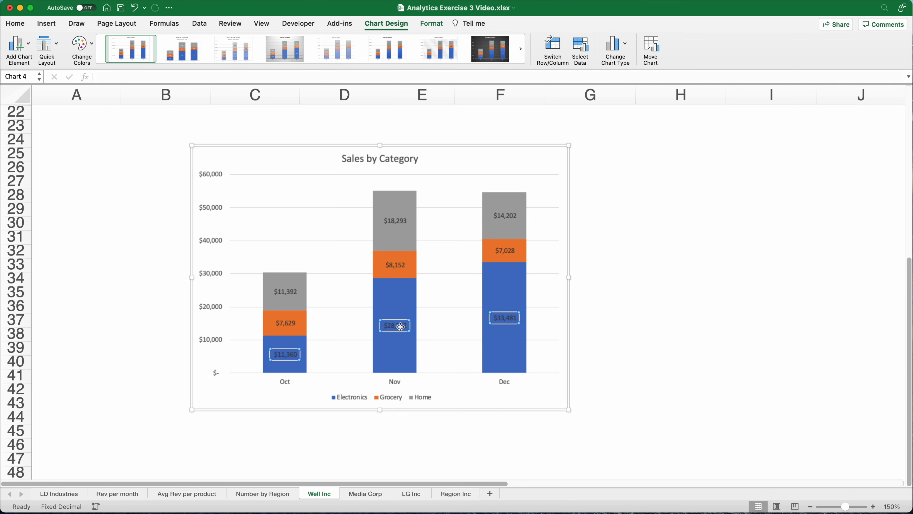
left_click(15, 24)
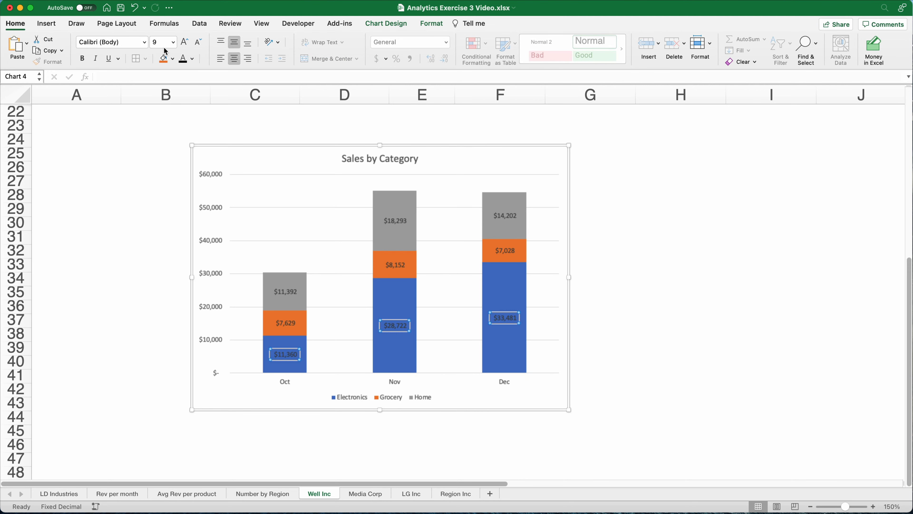
left_click(192, 59)
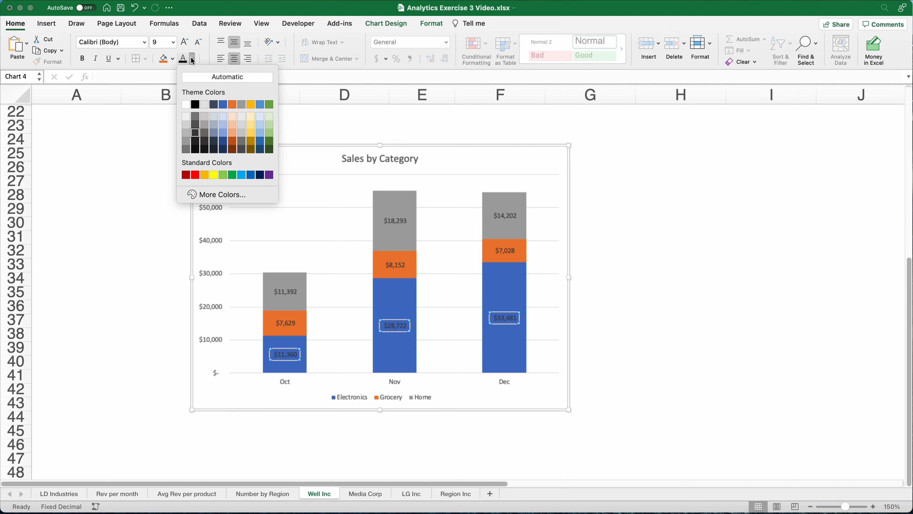
left_click(190, 107)
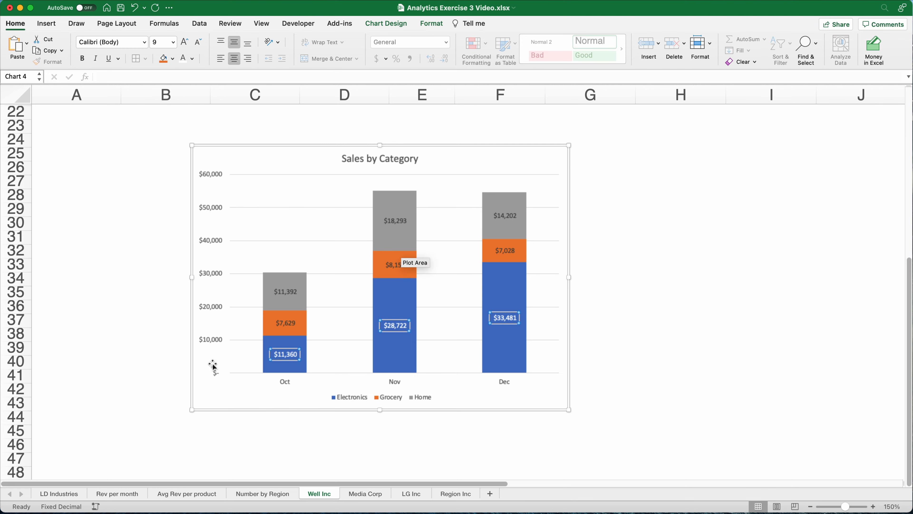
left_click(129, 360)
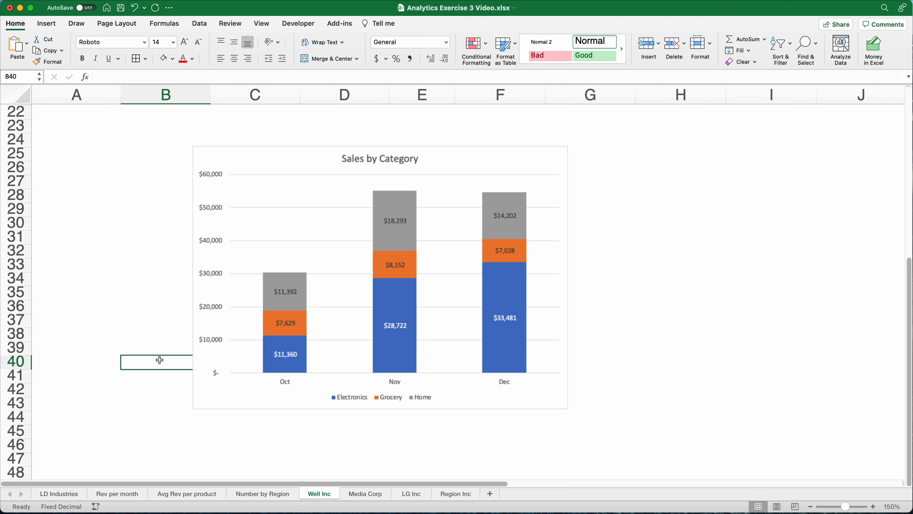
Step: Insert a line chart of the yearly sales in A5:B13 on the Media Corp sheet
scroll(90, 281, "up", 10)
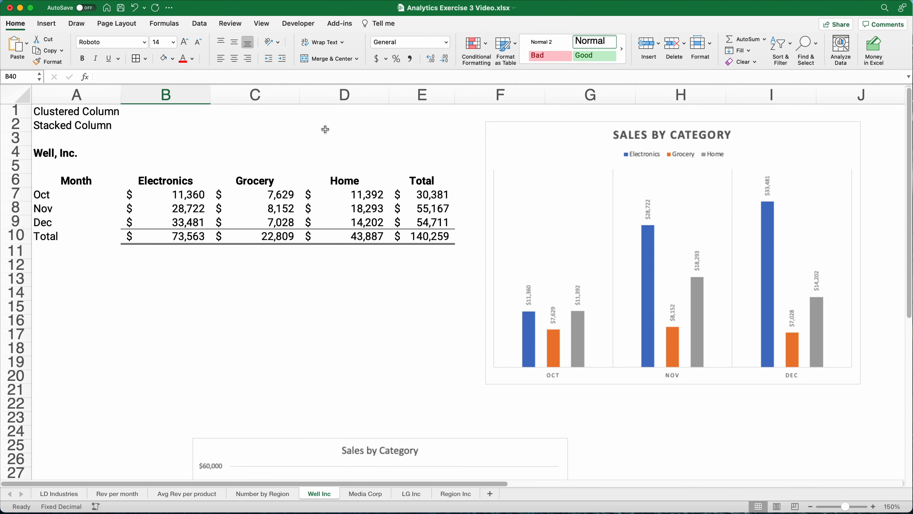
scroll(223, 319, "down", 12)
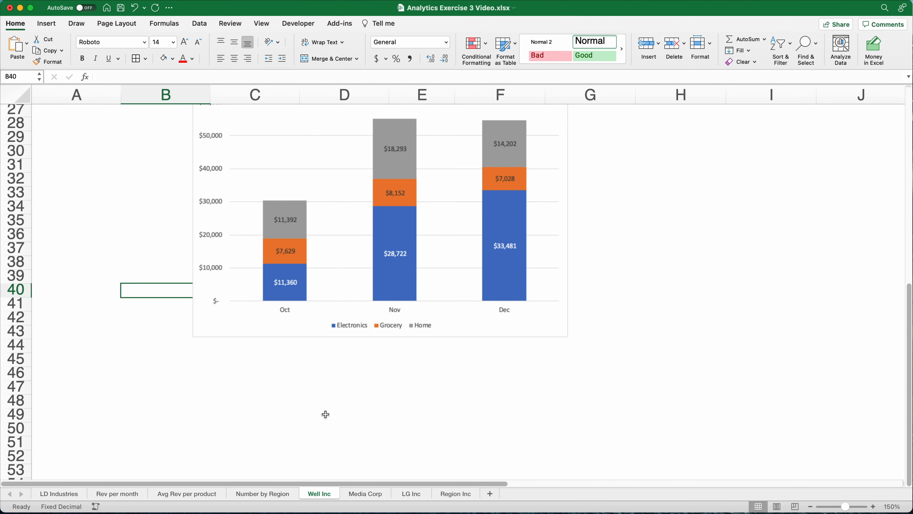
left_click(354, 496)
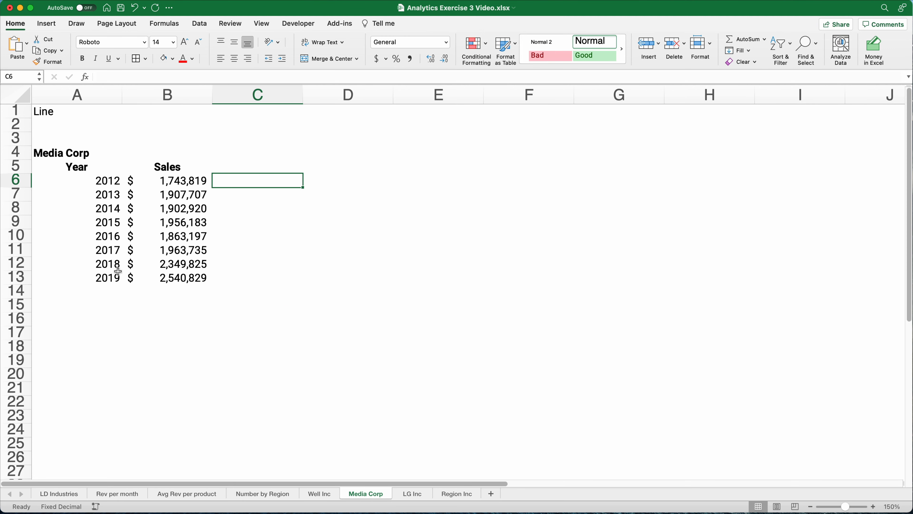
left_click_drag(57, 167, 163, 278)
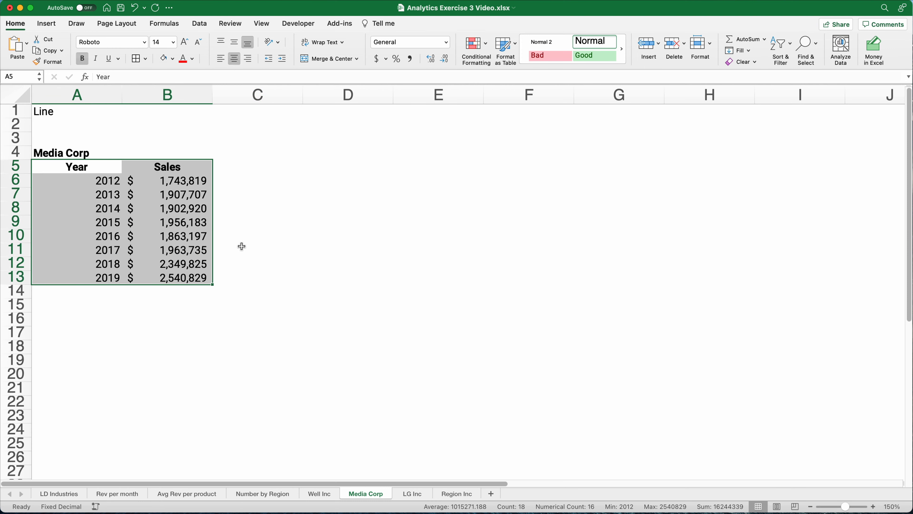
left_click(45, 26)
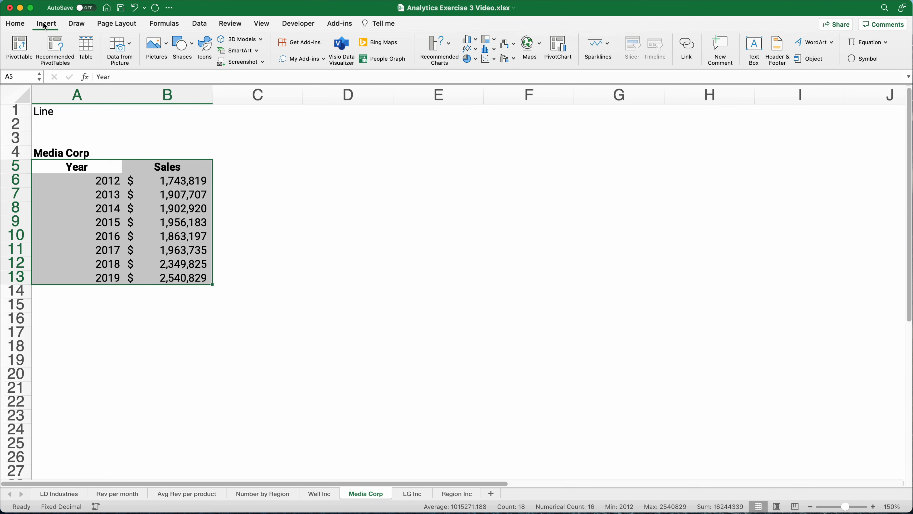
left_click(451, 49)
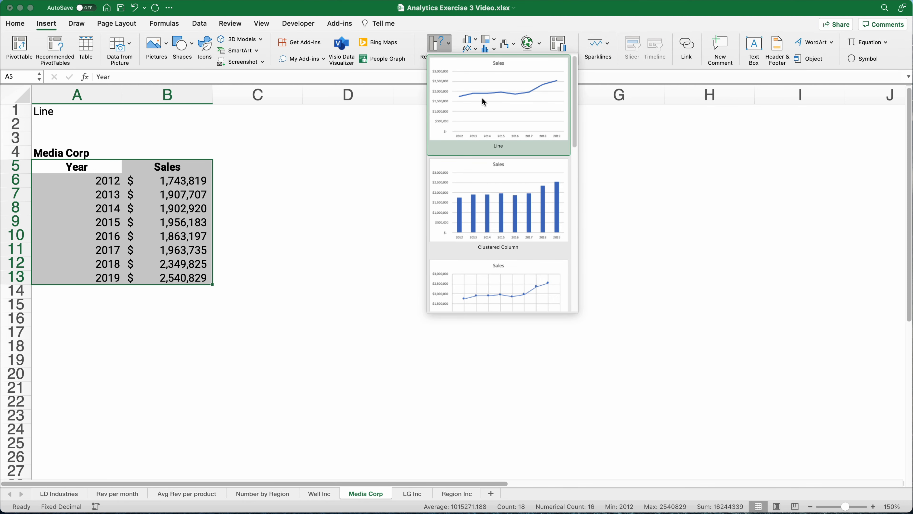
scroll(486, 115, "down", 3)
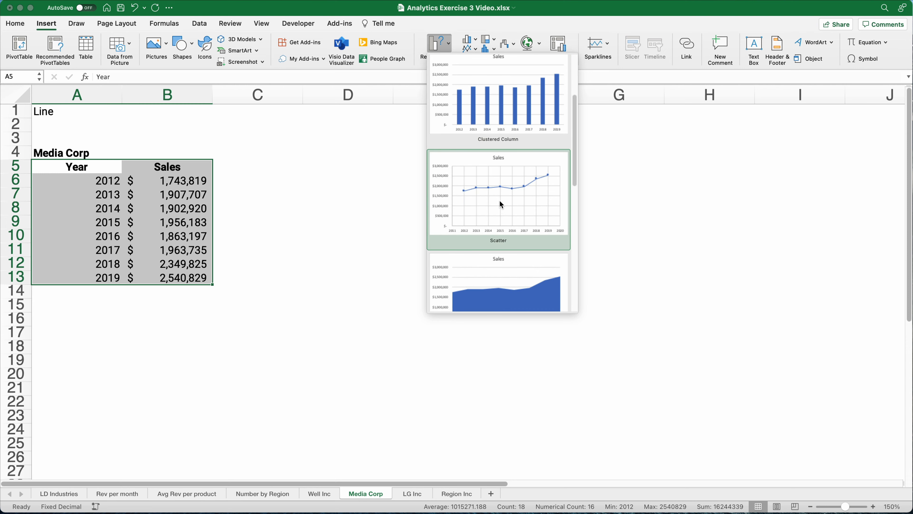
scroll(502, 205, "up", 3)
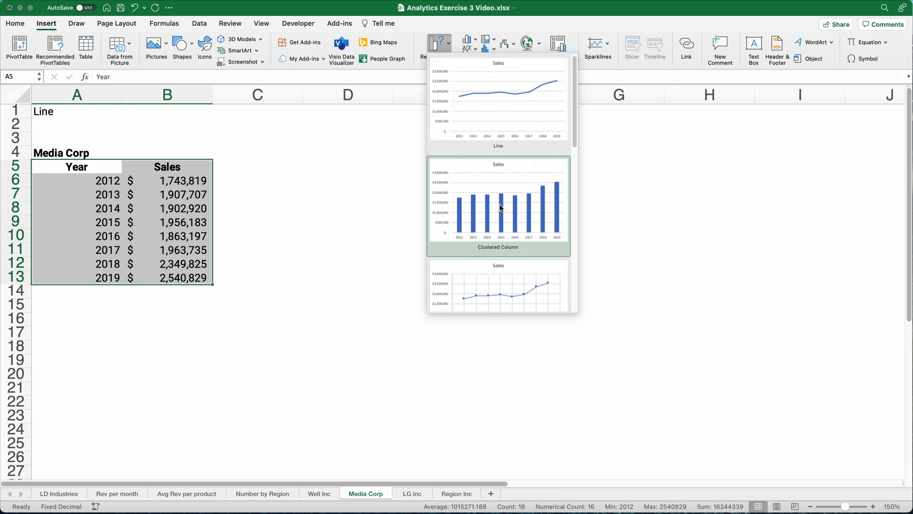
left_click(501, 102)
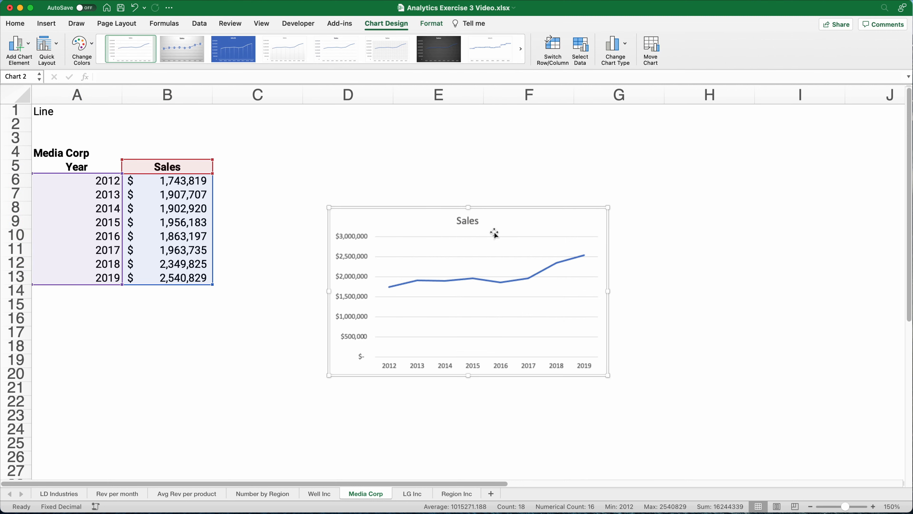
Step: Move the line chart beside the data, starting in column C at row 2, and enlarge it to reach column H and row 22
left_click_drag(493, 207, 417, 117)
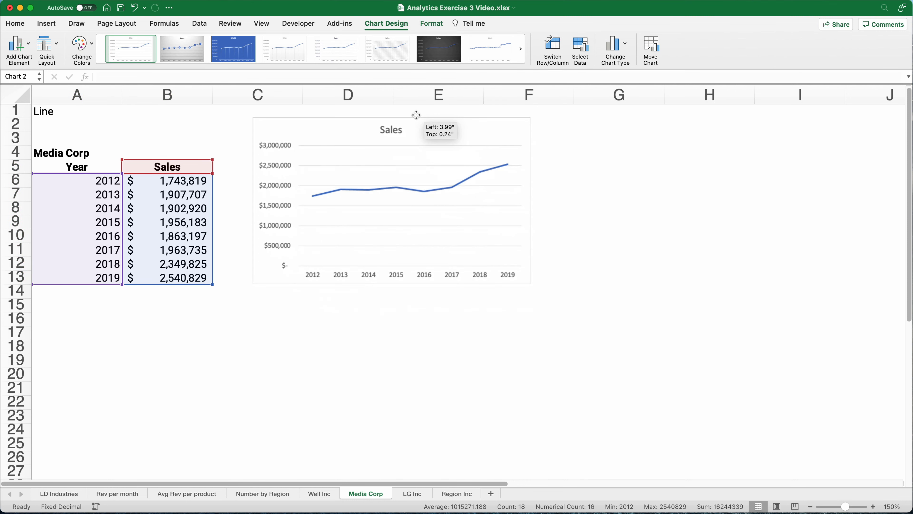
left_click_drag(523, 287, 686, 411)
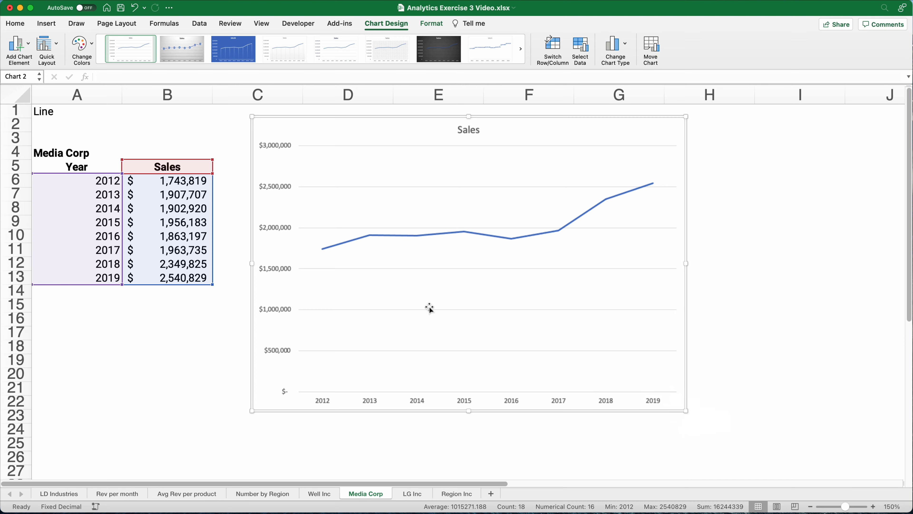
Step: Add data labels to the Sales line and position all of them above the points
left_click(392, 236)
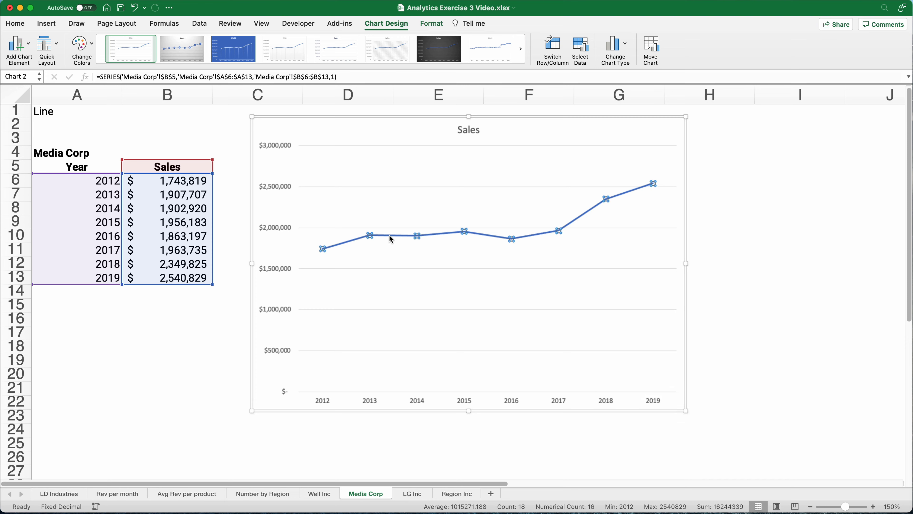
right_click(392, 239)
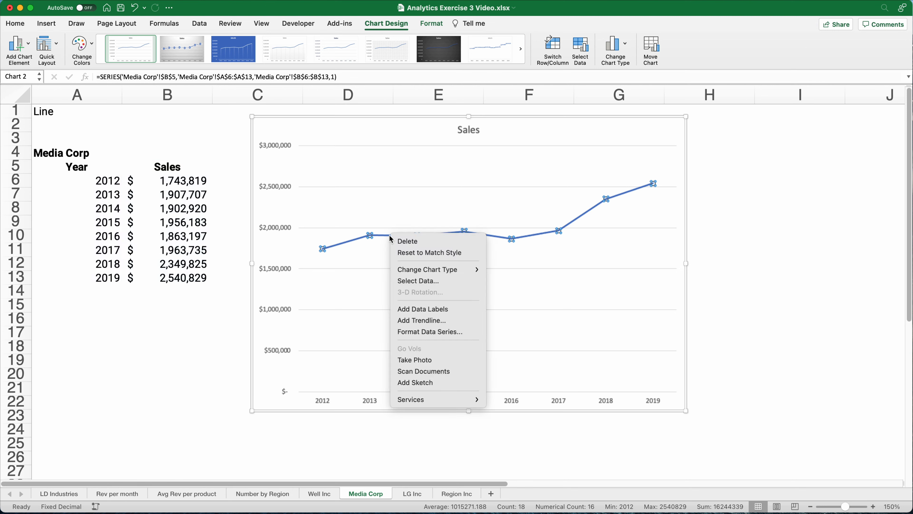
left_click(425, 310)
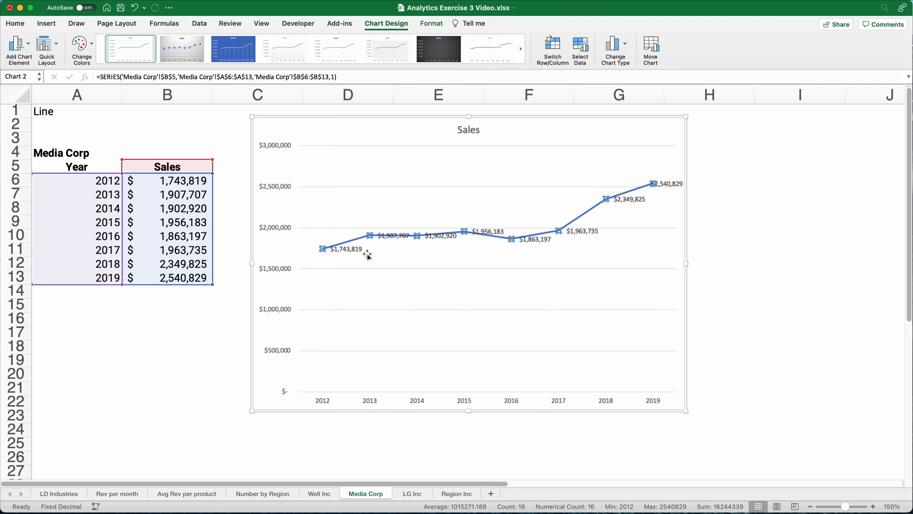
left_click(352, 251)
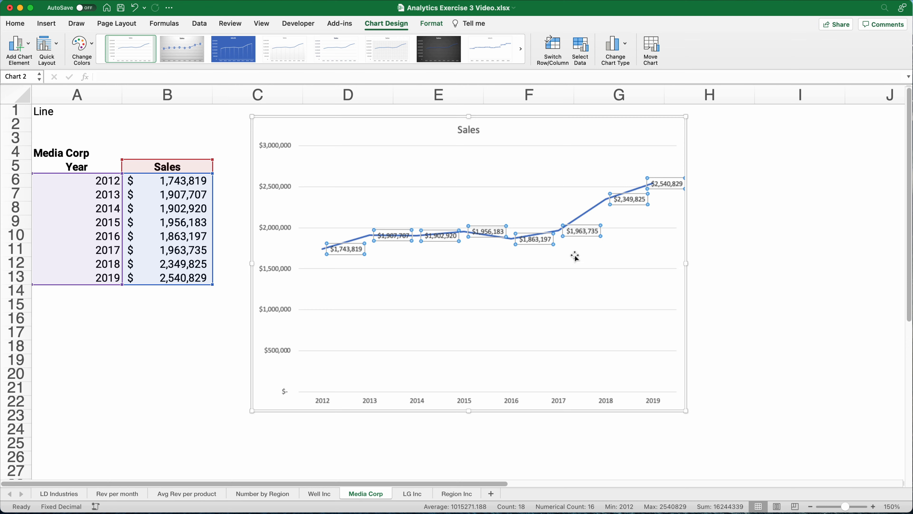
double_click(582, 236)
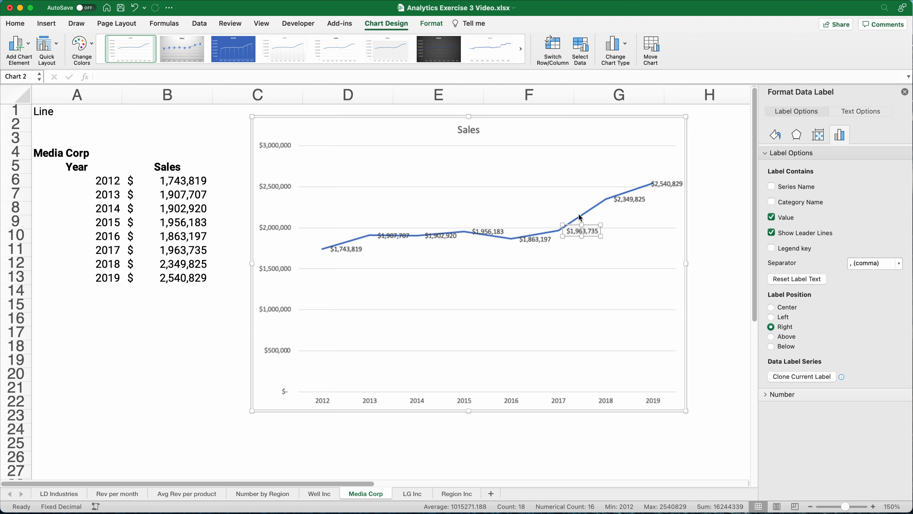
left_click(172, 405)
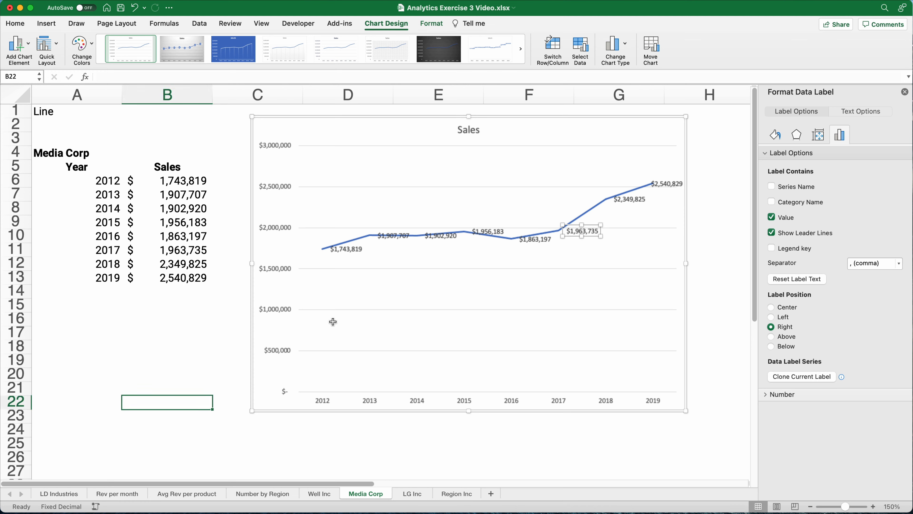
left_click(347, 250)
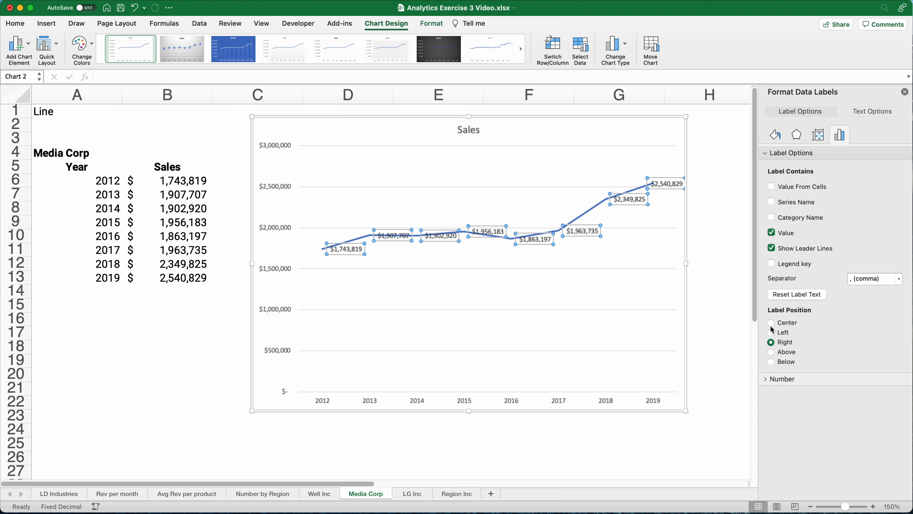
left_click(771, 353)
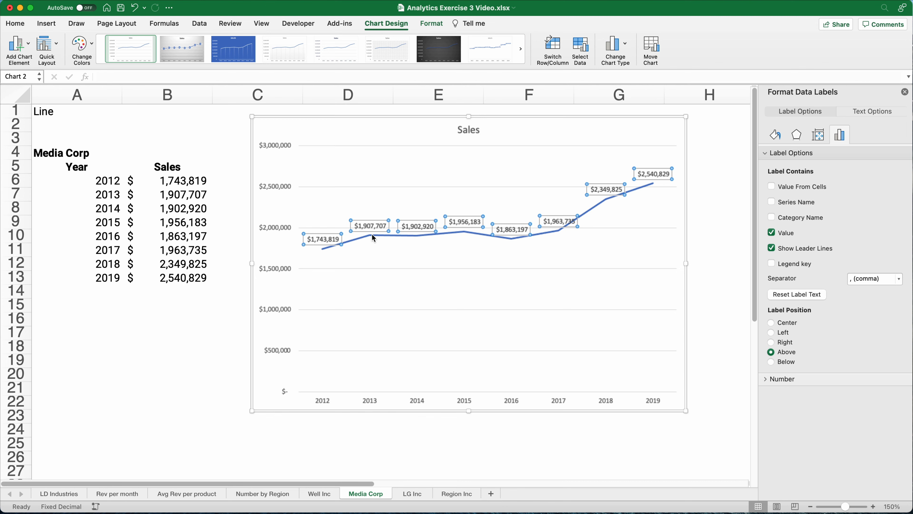
Step: Apply the custom number format $0.0,, "M" to the Sales data labels, and extend it to two decimals as $0.00,, "M"
mouse_move(374, 238)
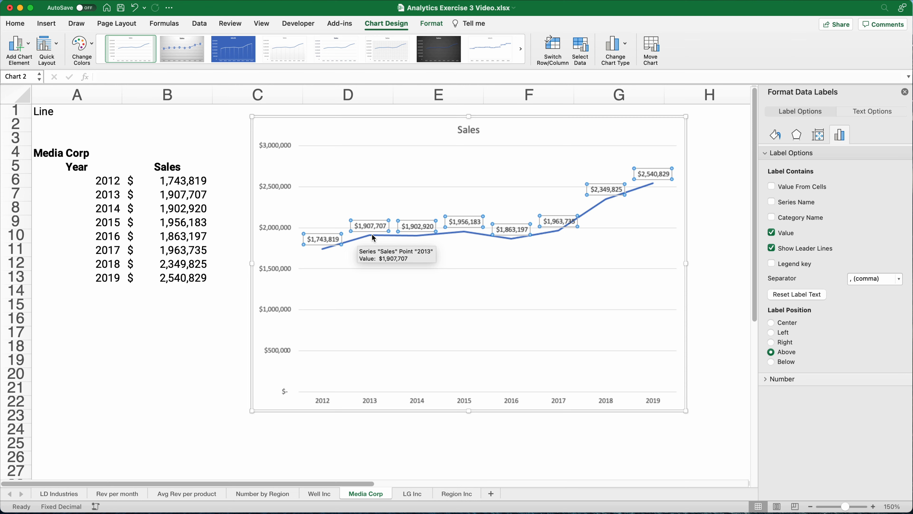
left_click(766, 380)
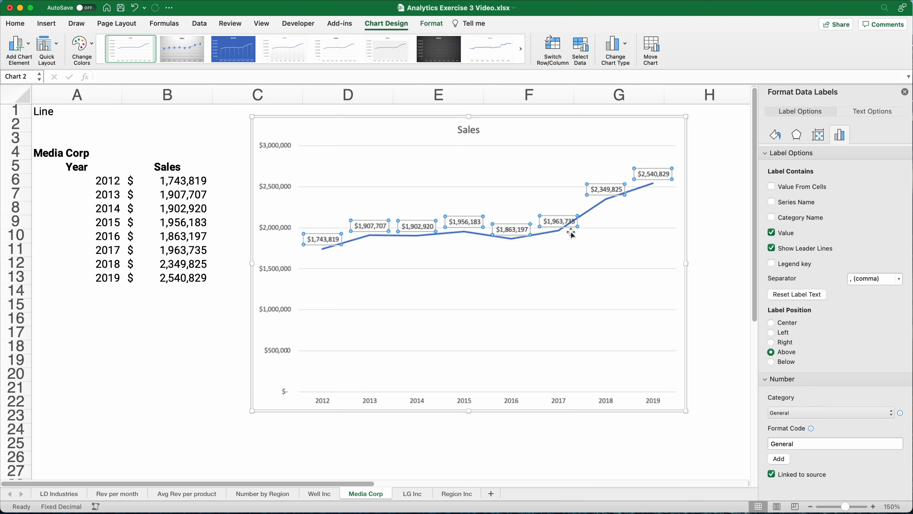
left_click(812, 412)
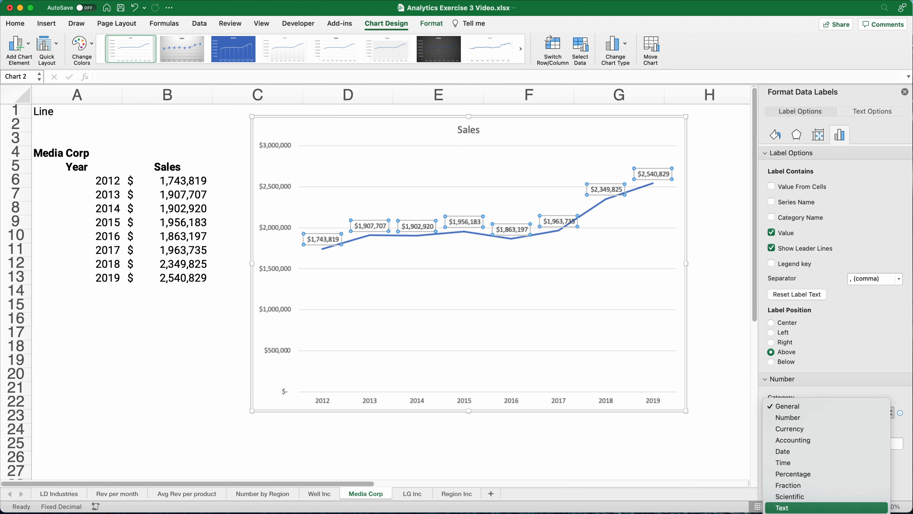
left_click(791, 507)
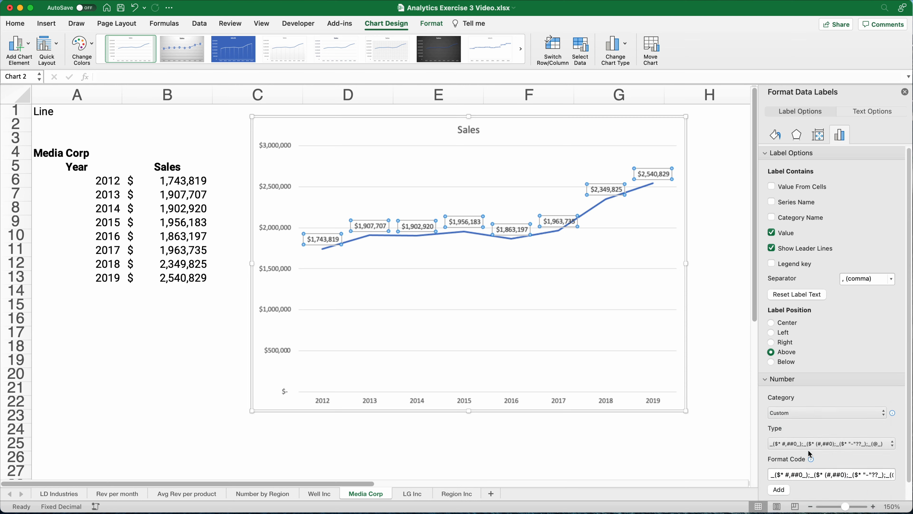
triple_click(791, 475)
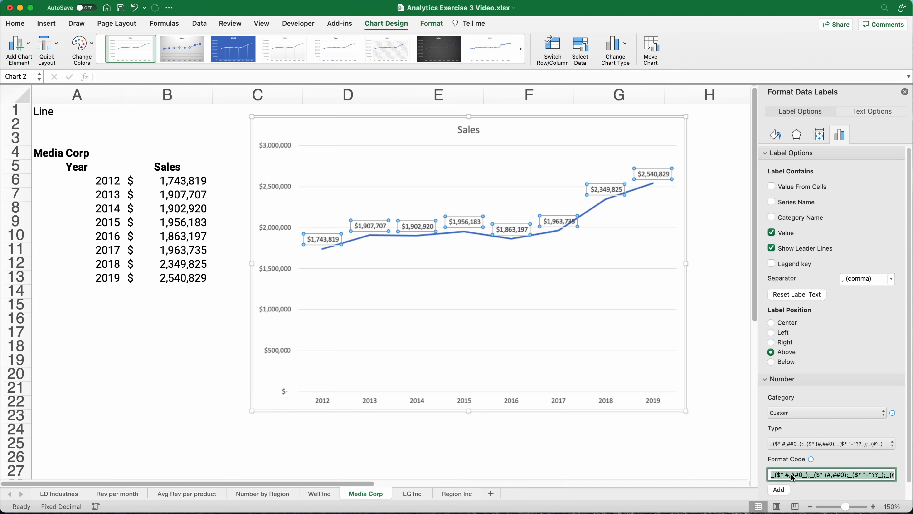
type("$0.0,,")
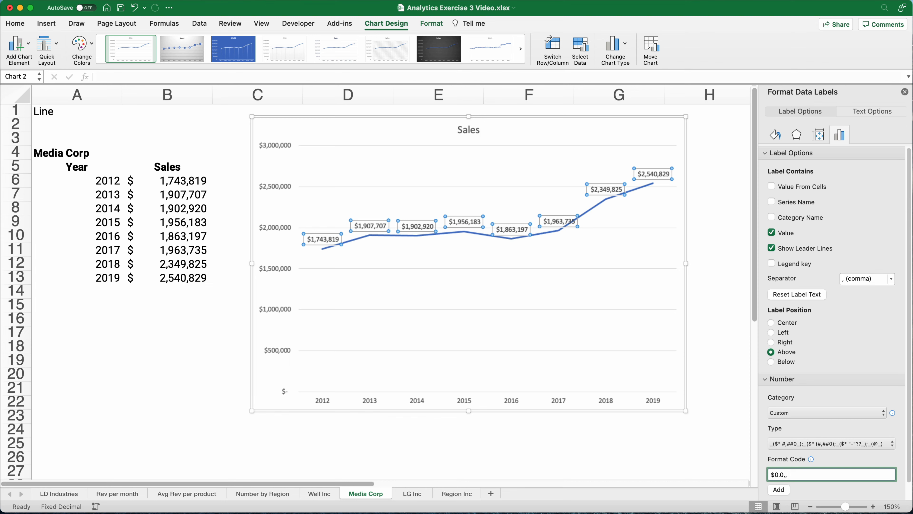
type("\"")
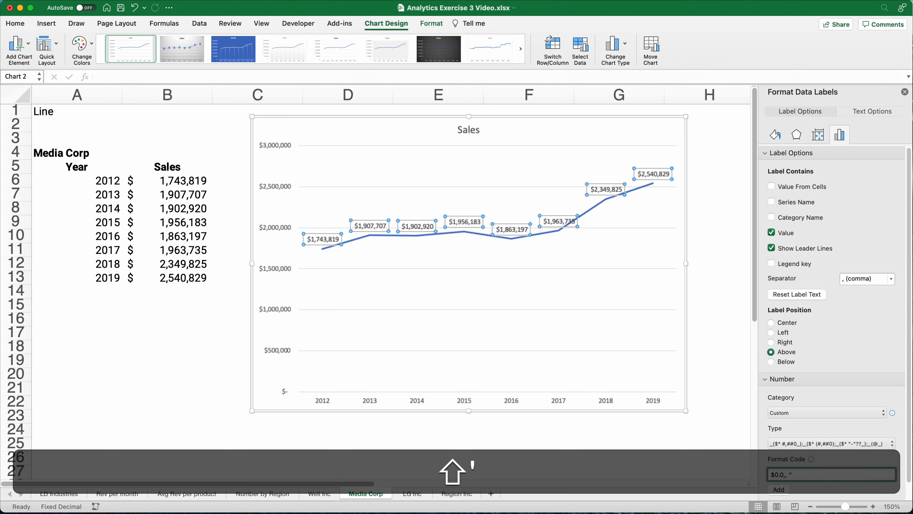
type("M")
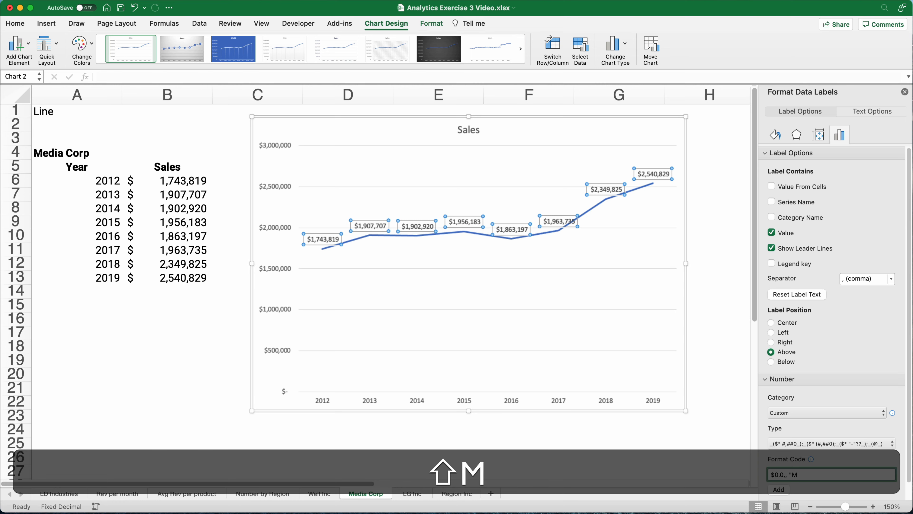
type("\"")
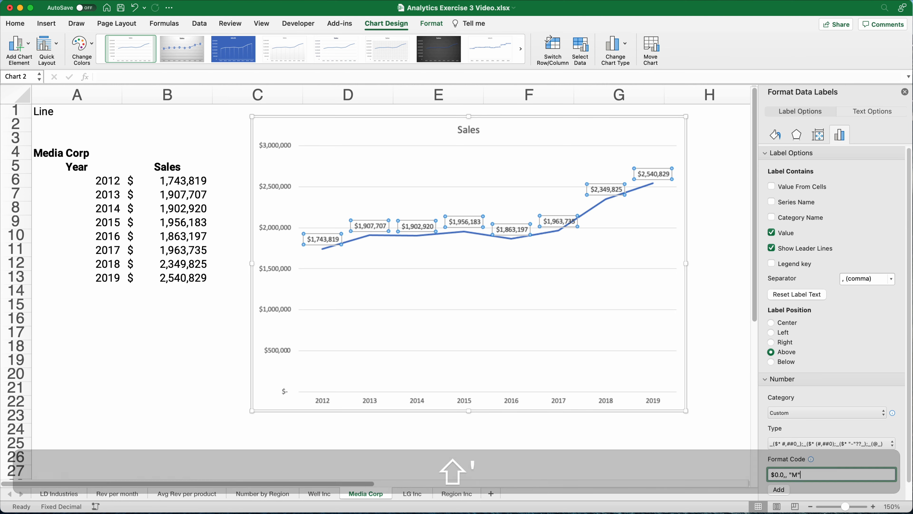
left_click(780, 490)
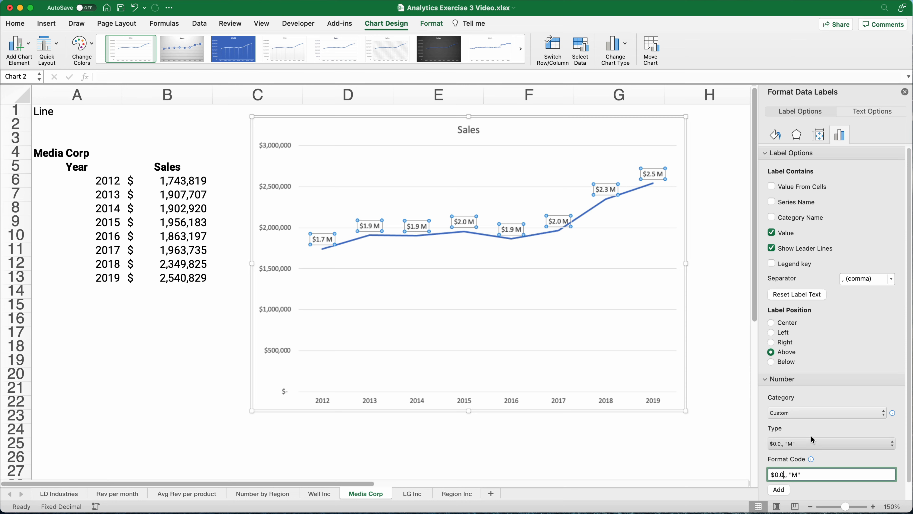
type("0")
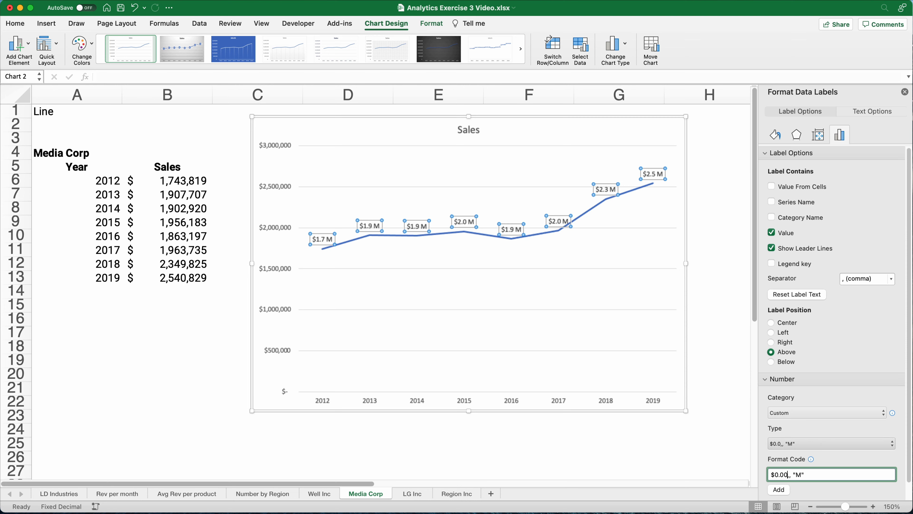
left_click(779, 490)
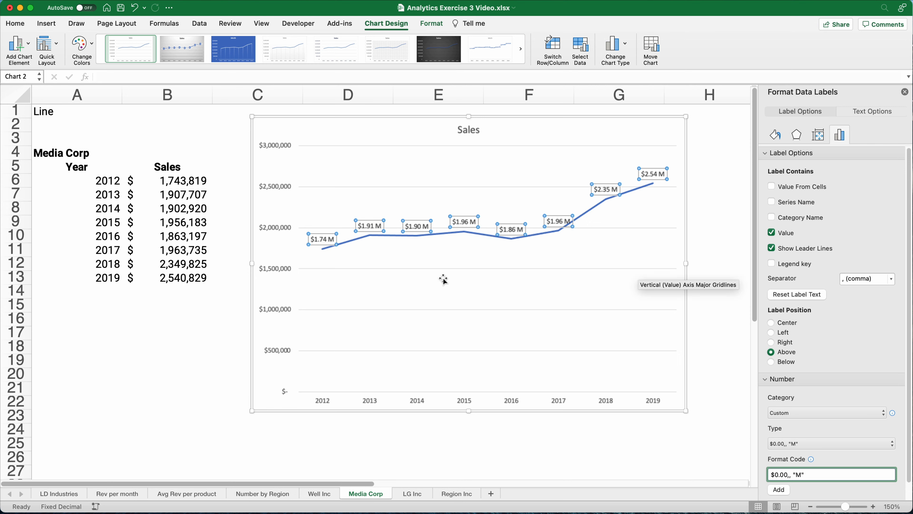
Step: Remove the vertical axis and gridlines from the line chart, and bold the year labels on the horizontal axis
left_click(281, 272)
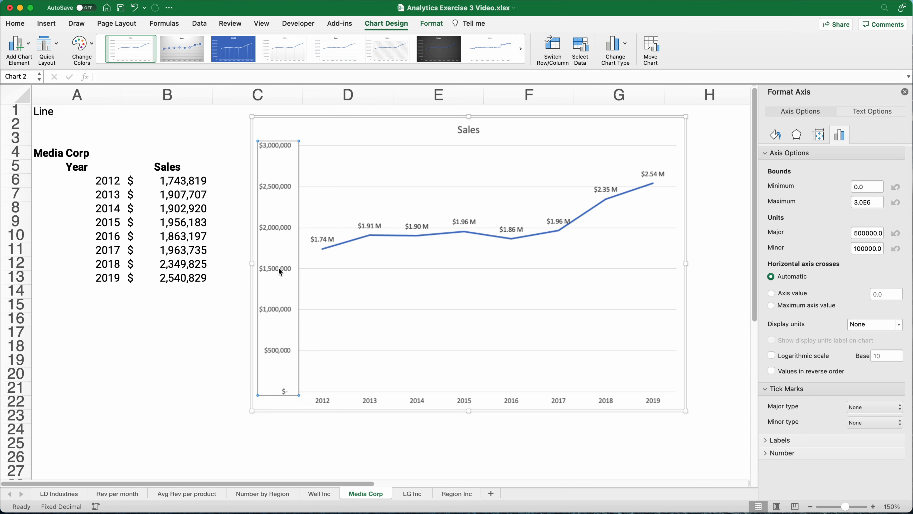
key("Delete")
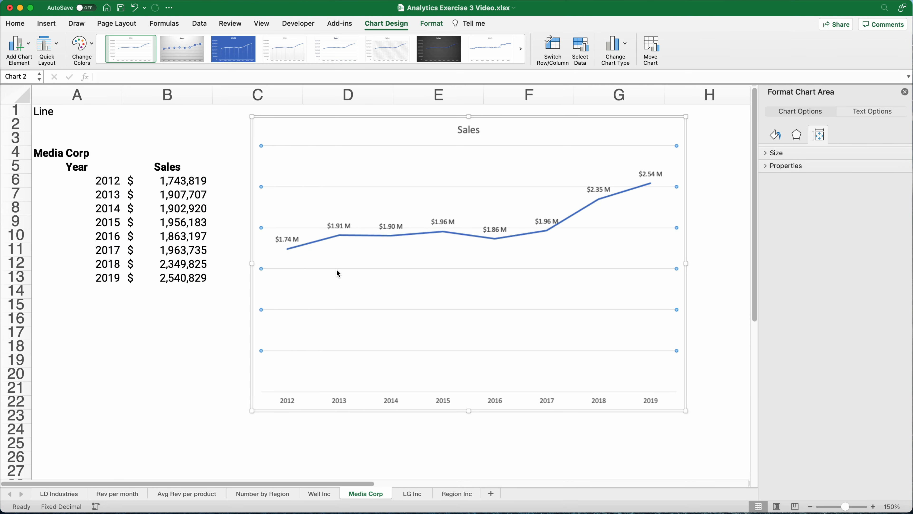
key("Delete")
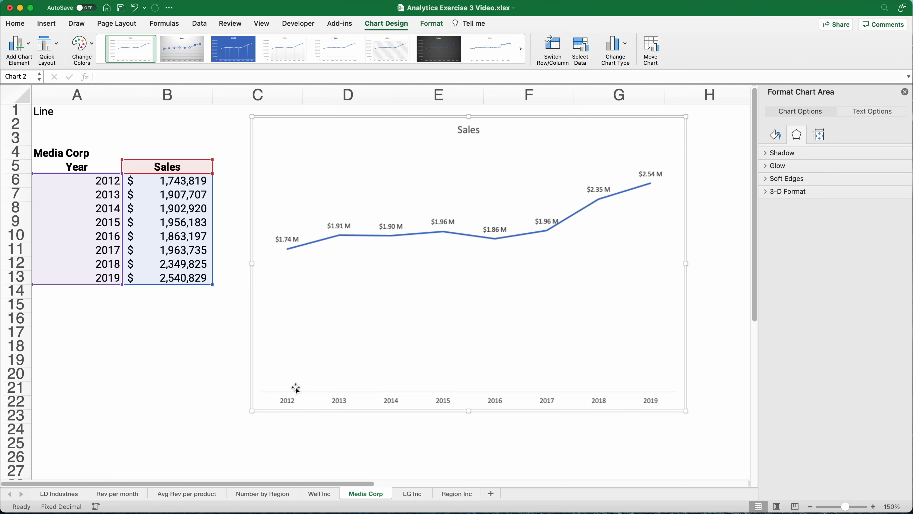
left_click(291, 402)
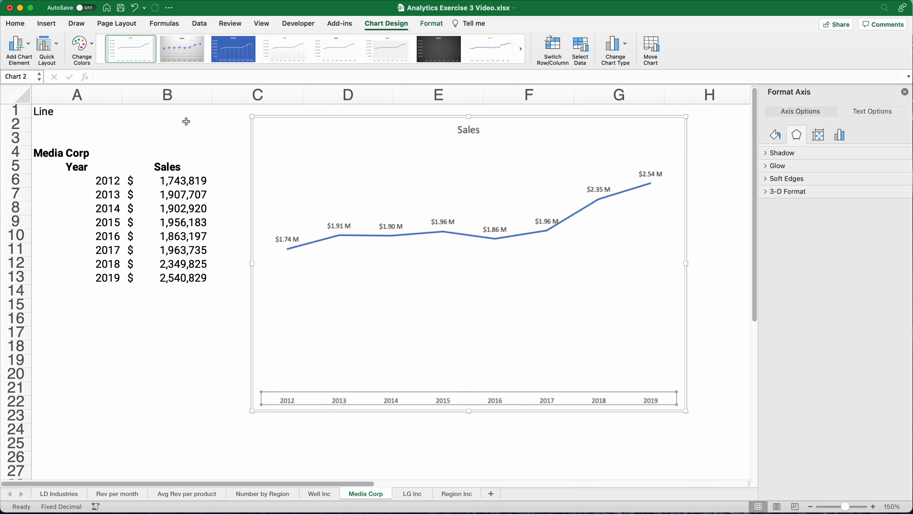
key("super+b")
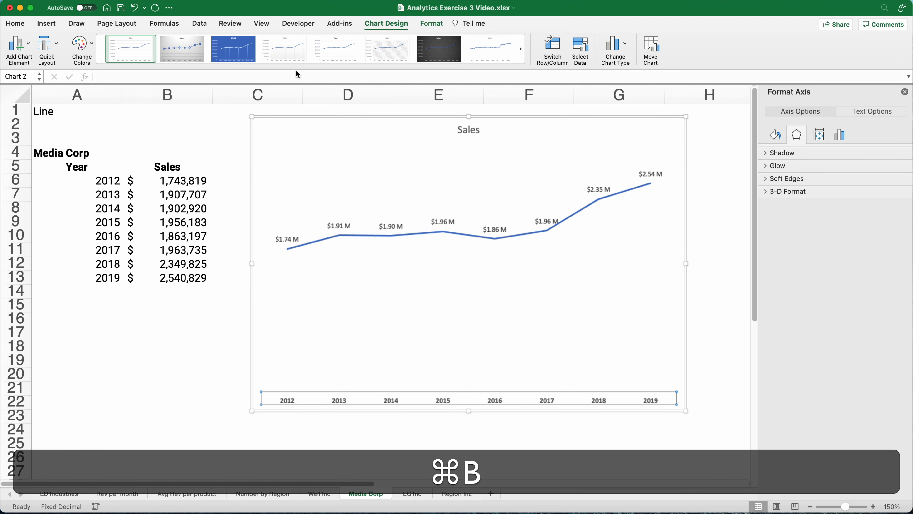
Step: Change the line chart's title to "Revenue Per Year" and deselect the chart
left_click(473, 132)
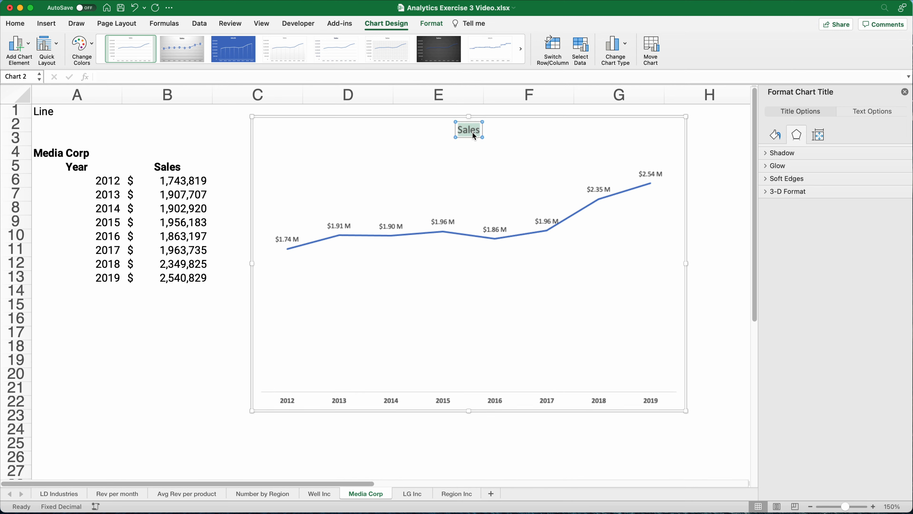
type("Sa")
key("BackSpace")
key("BackSpace")
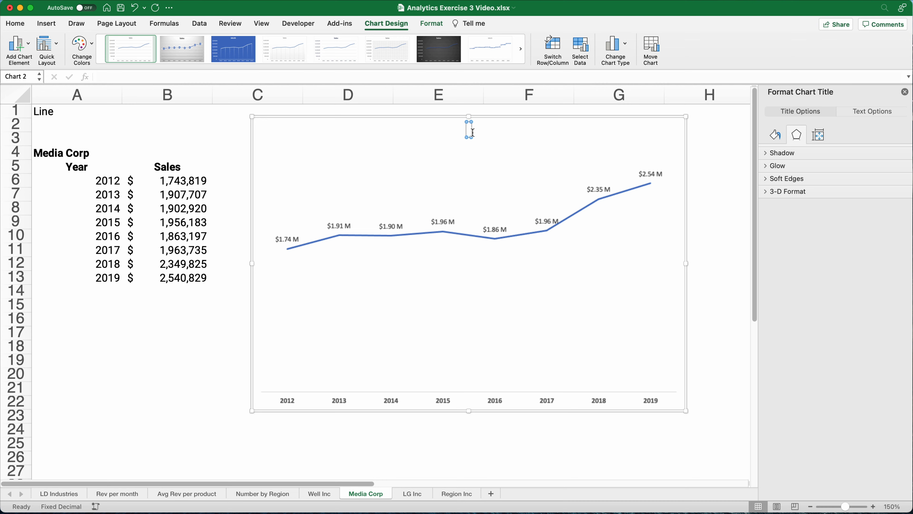
type("Revenu")
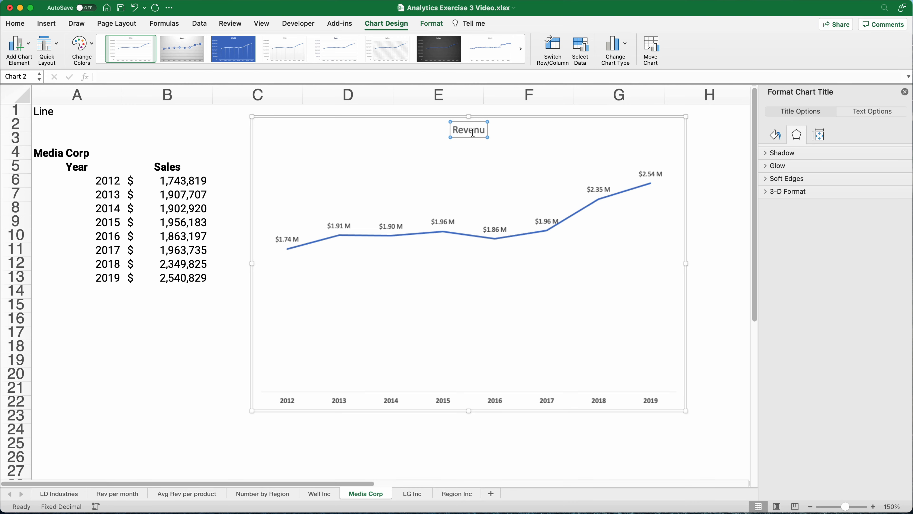
type("e Per Ye")
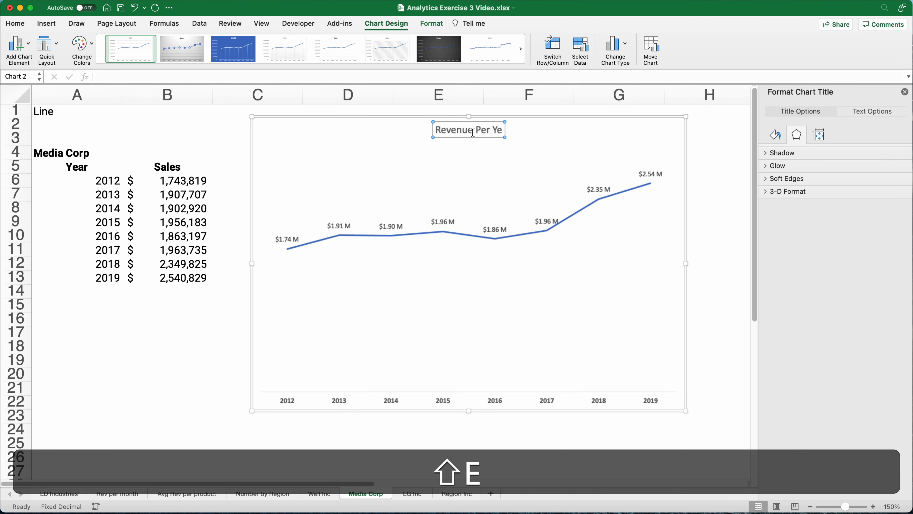
type("rar")
key("BackSpace")
key("BackSpace")
key("BackSpace")
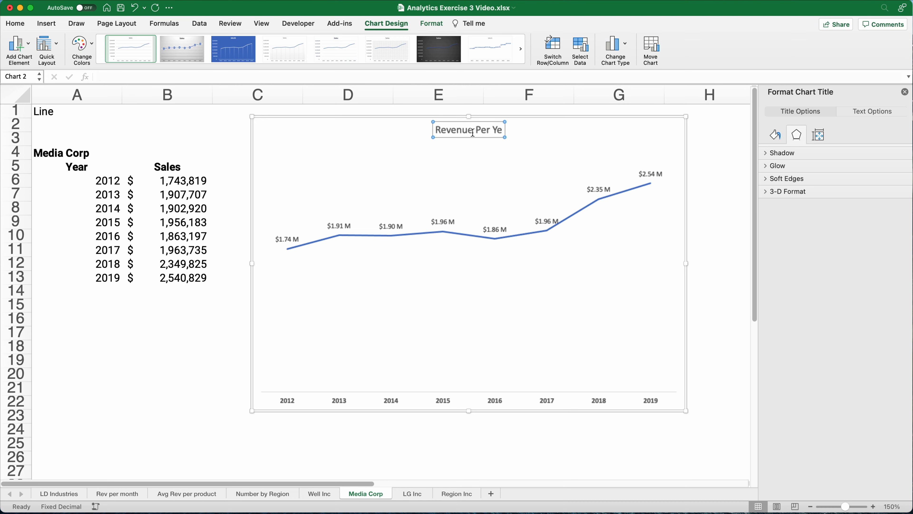
type("aa")
key("BackSpace")
type("r")
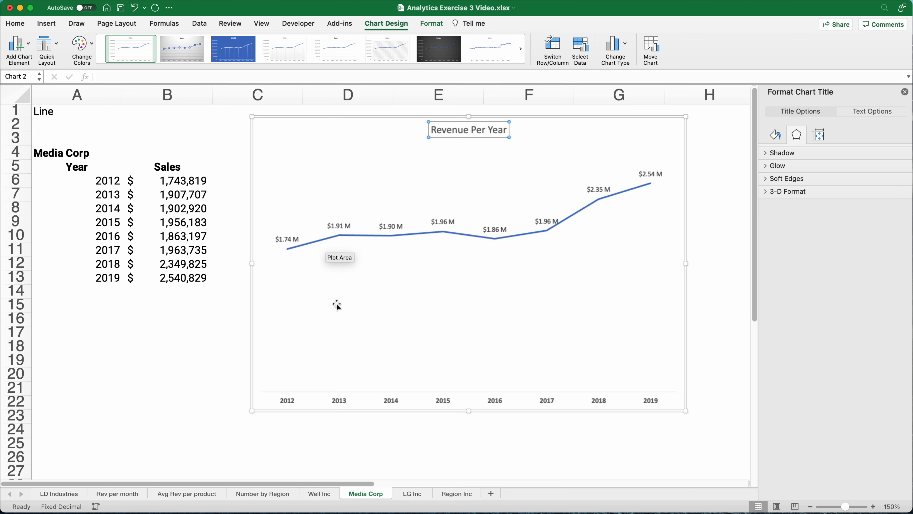
left_click(198, 350)
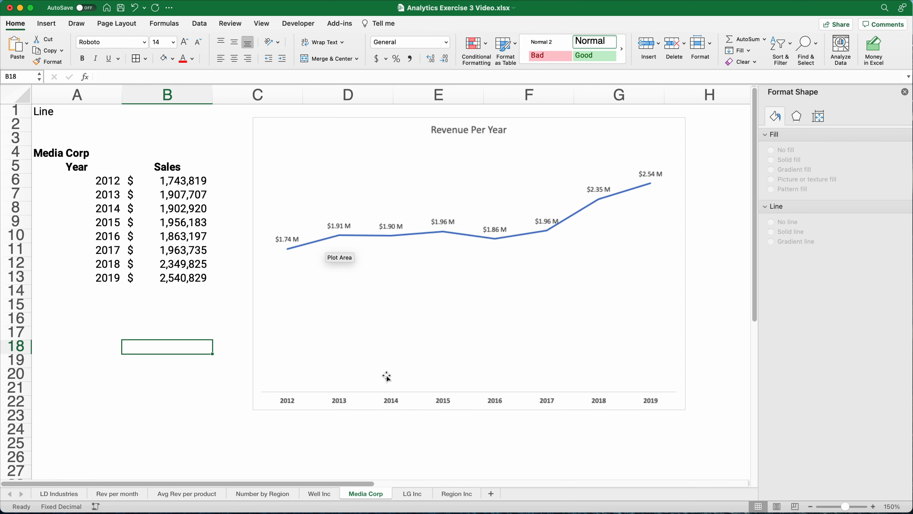
Step: Resize the line chart's height, first shrinking its lower edge up to row 15 and finally extending it down to row 26
left_click(484, 427)
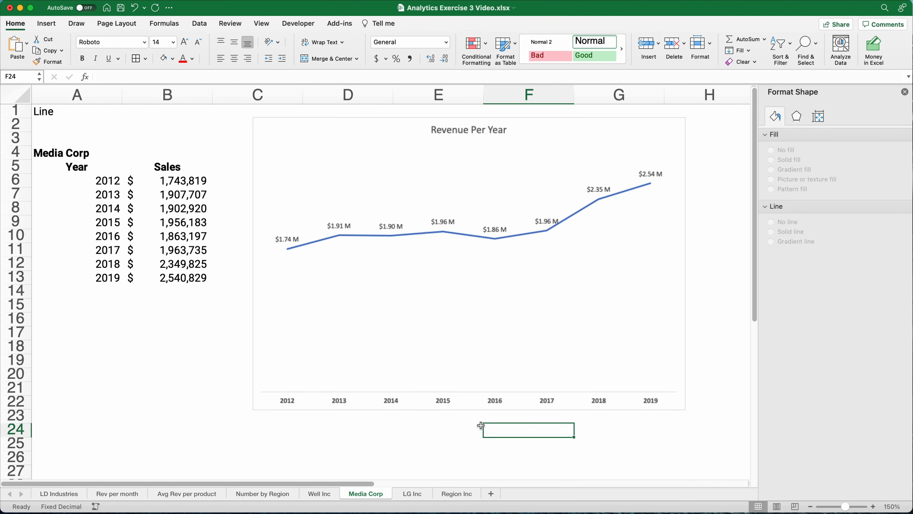
left_click(471, 410)
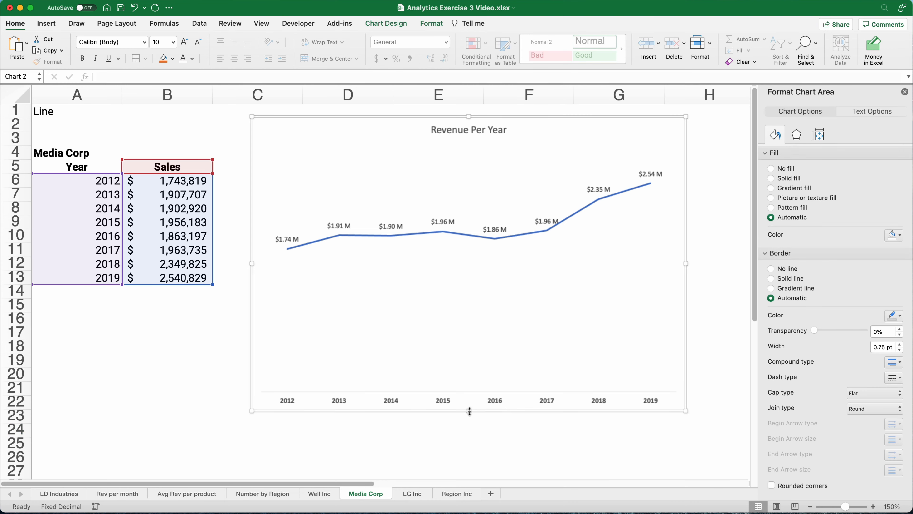
left_click_drag(473, 412, 455, 310)
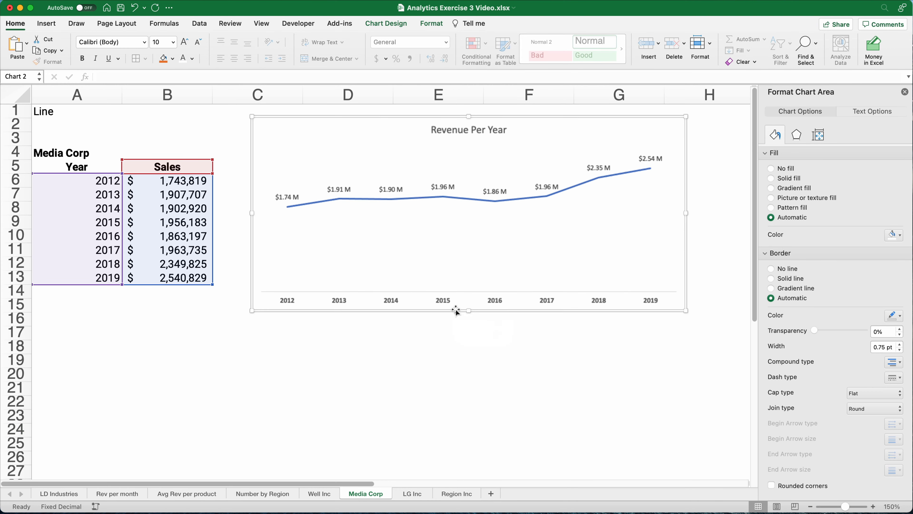
mouse_move(629, 179)
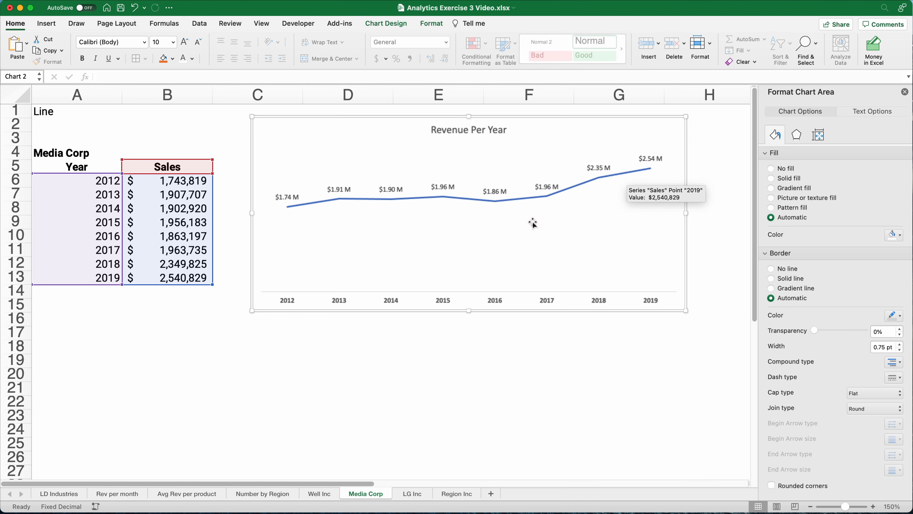
left_click_drag(468, 311, 468, 453)
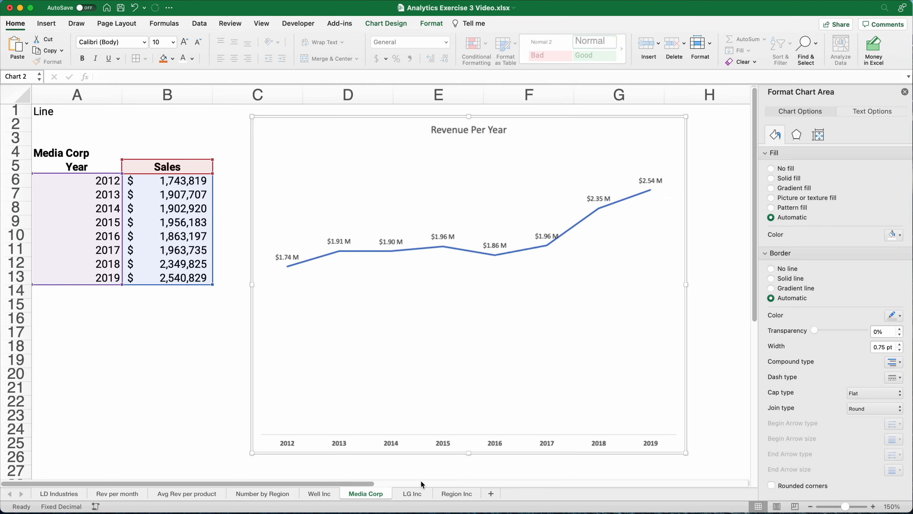
Step: Insert a scatter chart of Hours Worked and Total Cost from A5:B32 on the LG Inc sheet
left_click(412, 494)
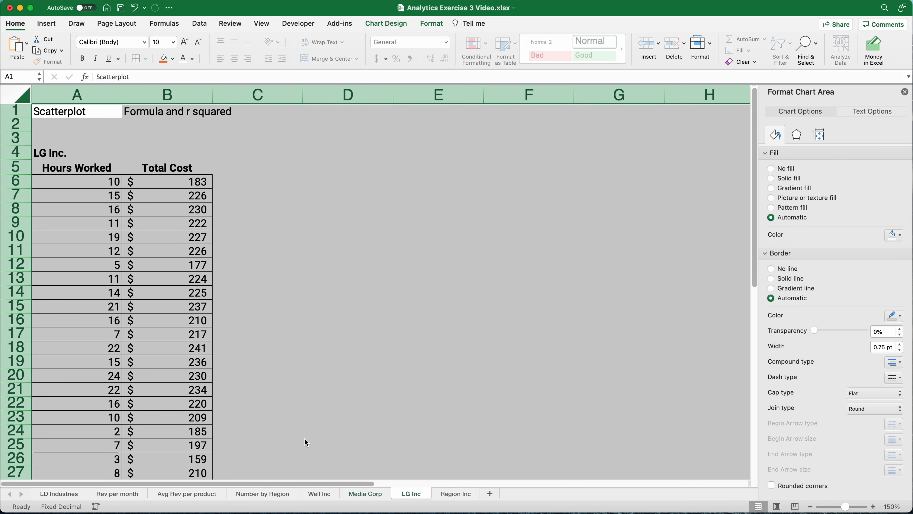
left_click(306, 292)
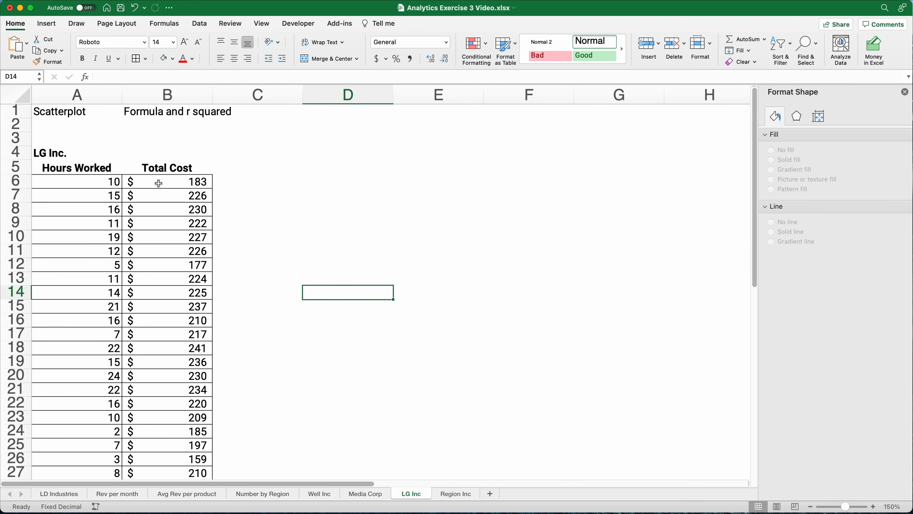
left_click_drag(51, 168, 144, 253)
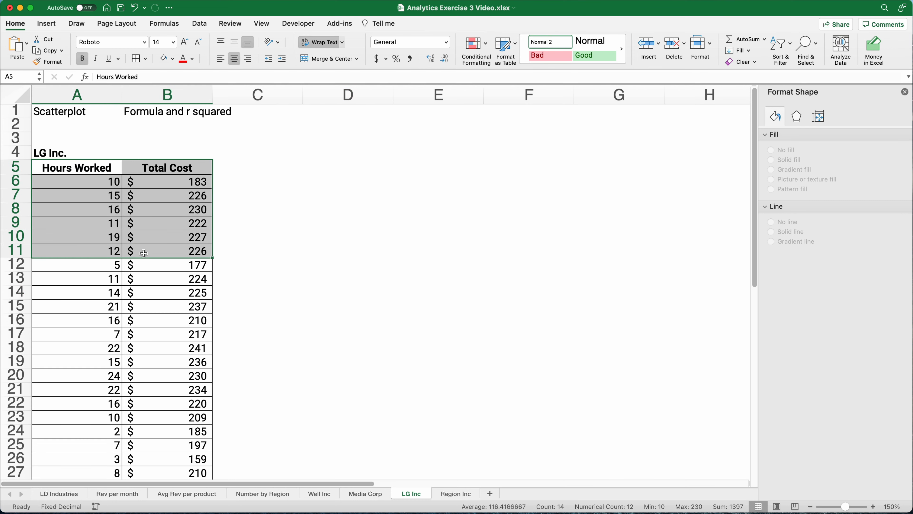
key("cmd+shift+Down")
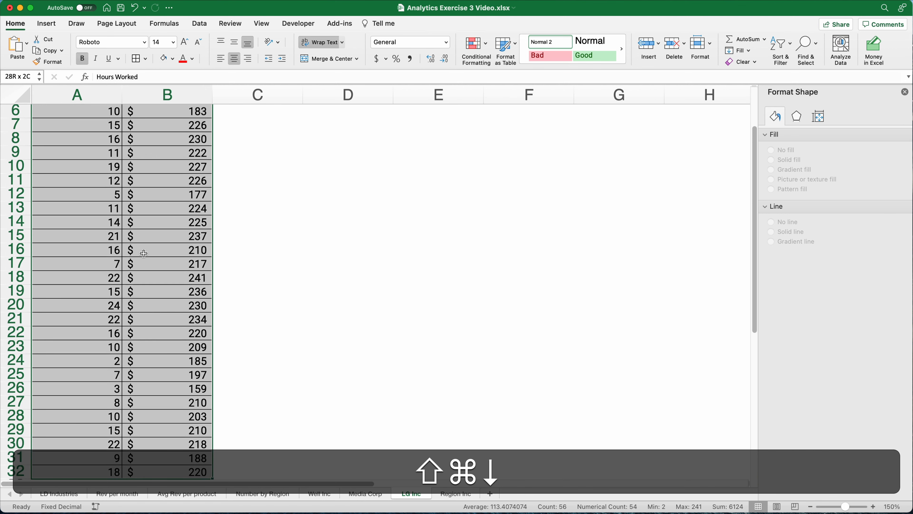
left_click(55, 23)
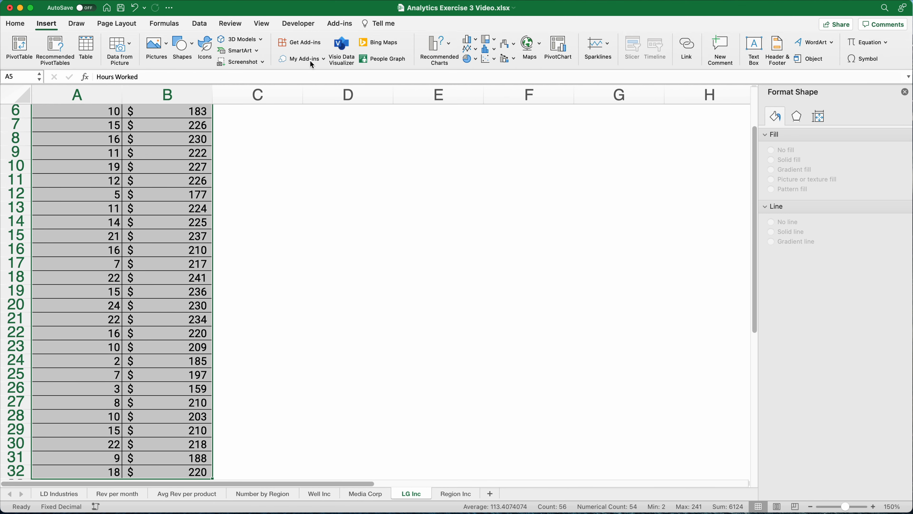
left_click(451, 47)
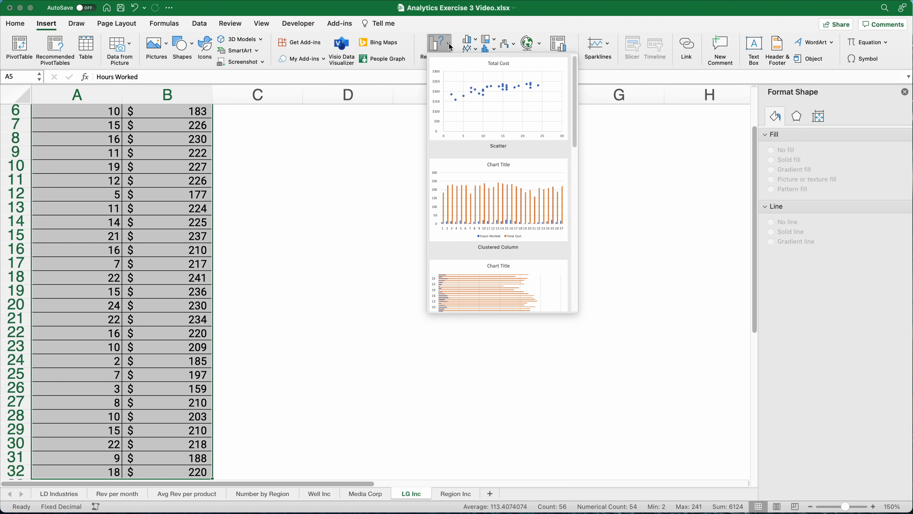
left_click(483, 97)
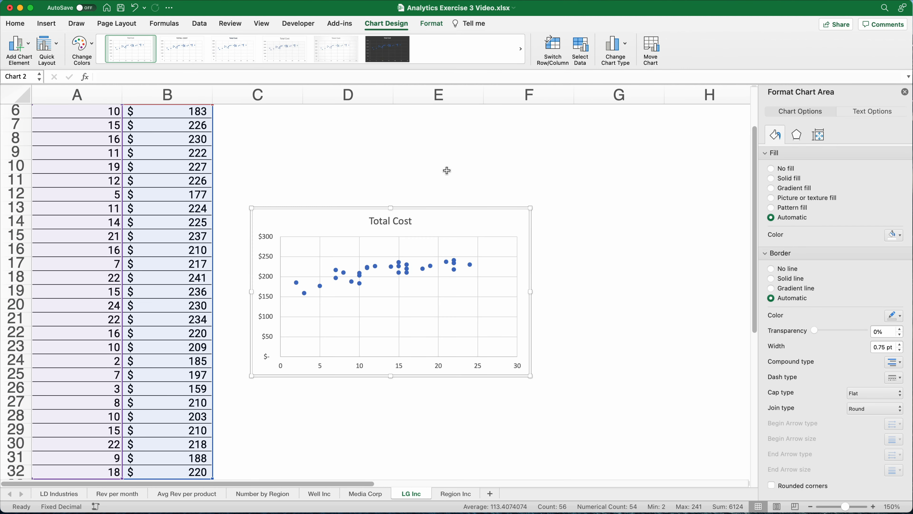
Step: Move the scatter chart up to start at row 7 and enlarge it to reach column H and row 30
left_click_drag(427, 208, 426, 122)
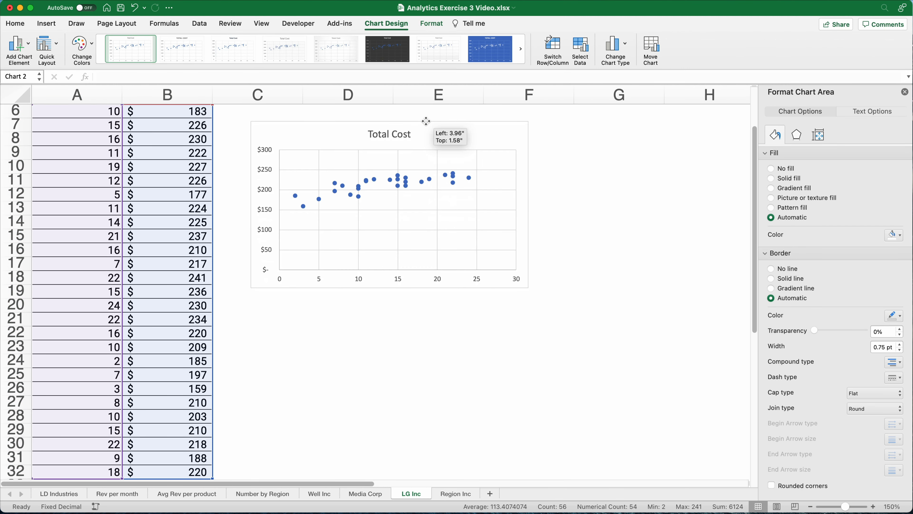
left_click_drag(530, 289, 724, 444)
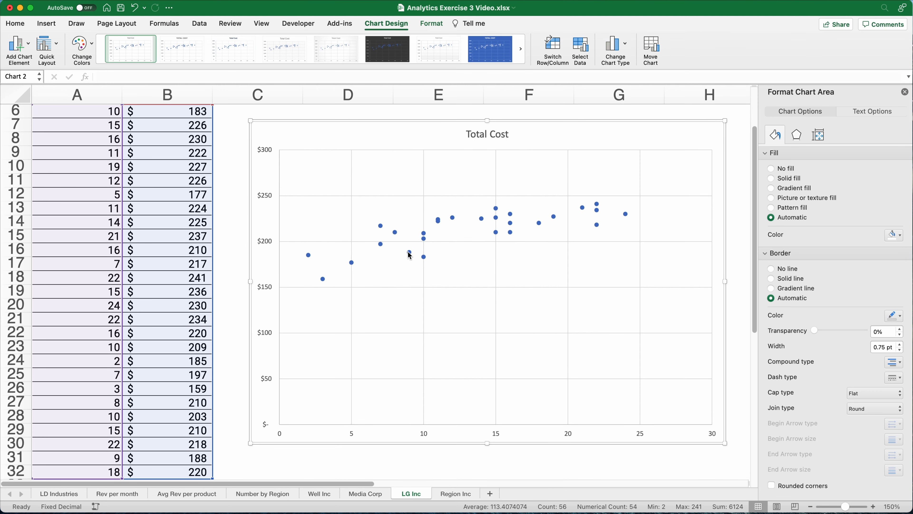
Step: Add a linear trendline to the Total Cost series and display its equation and R-squared value on the chart
left_click(383, 248)
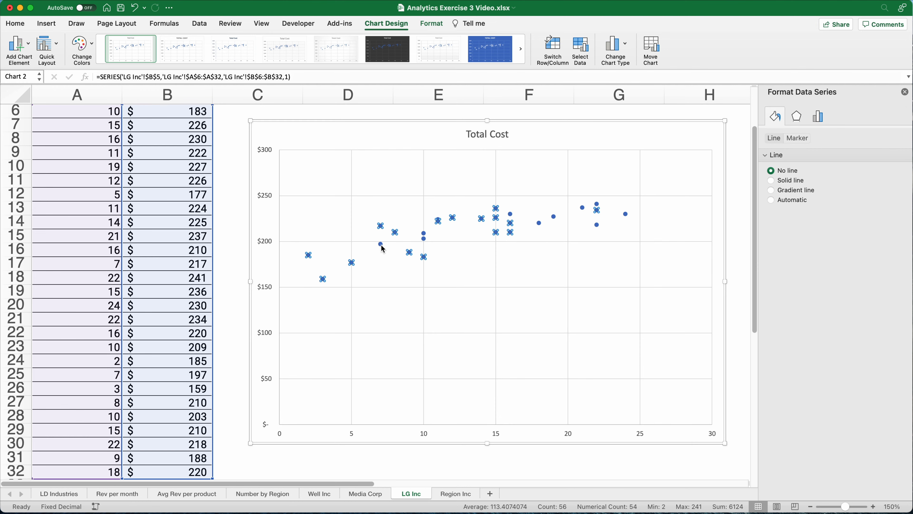
mouse_move(382, 245)
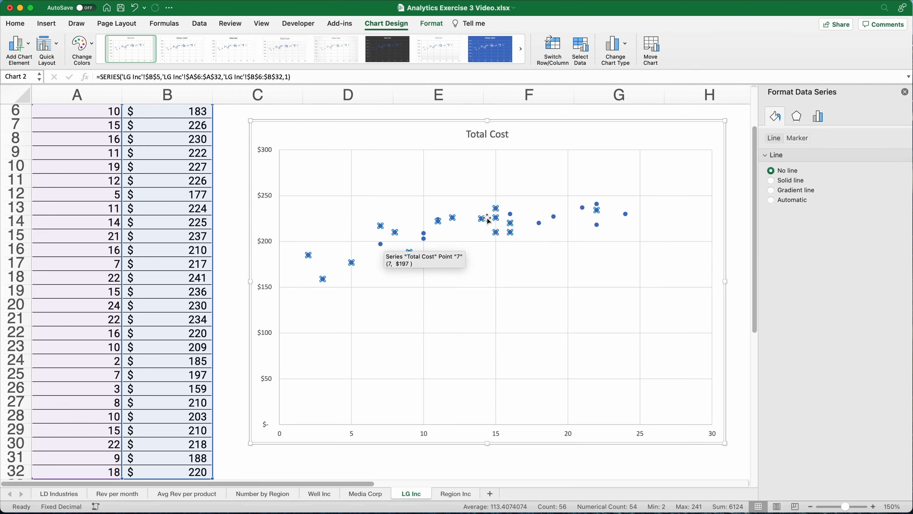
left_click(798, 119)
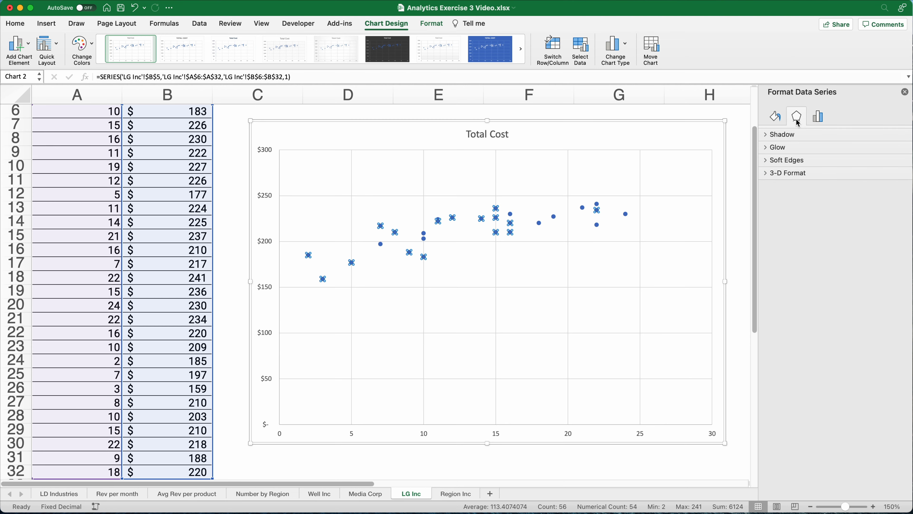
left_click(819, 121)
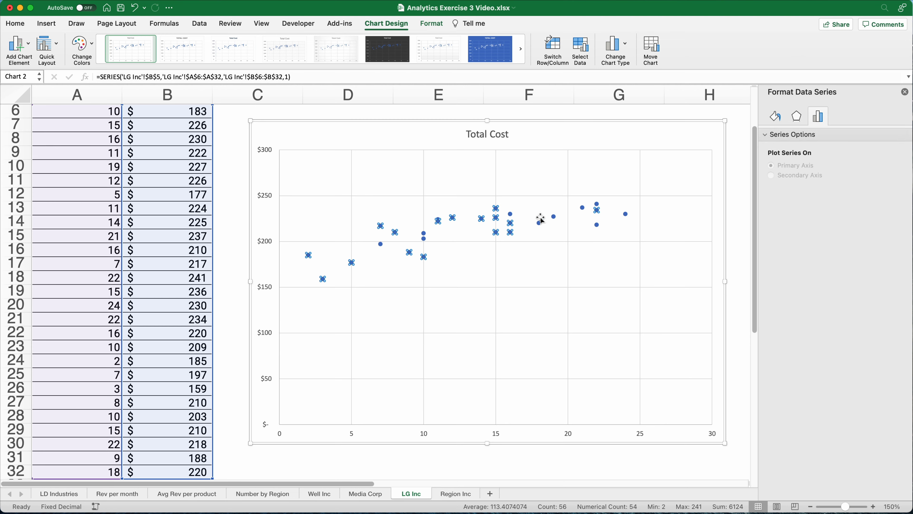
right_click(438, 221)
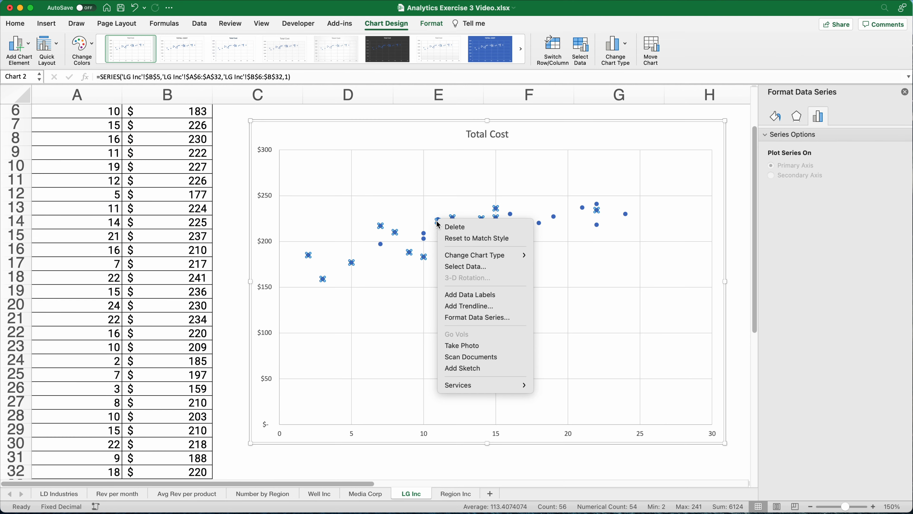
left_click(476, 310)
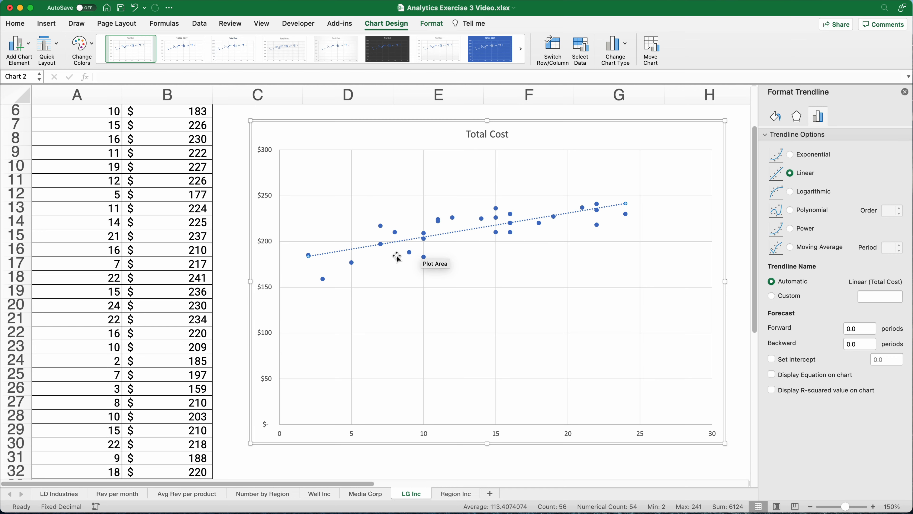
left_click(773, 375)
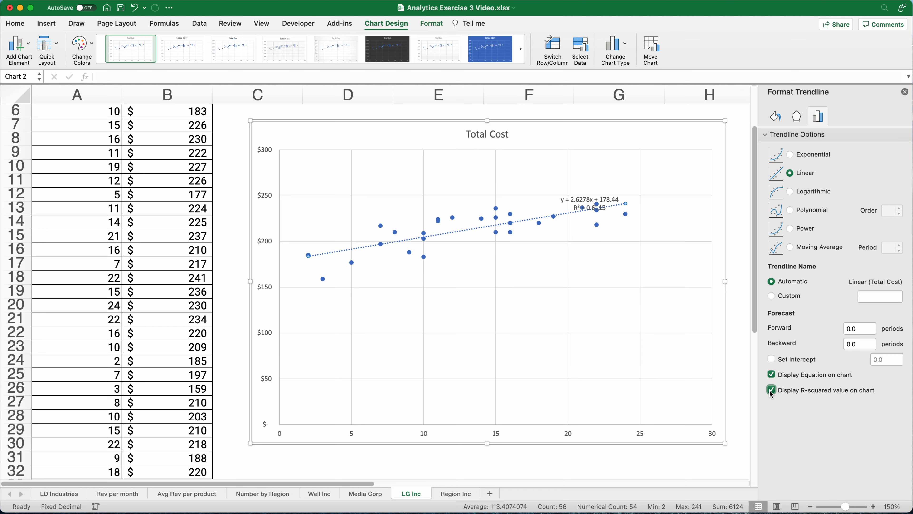
Step: Move the trendline's equation and R-squared label off the data points into the empty plot area below the line
left_click_drag(566, 198, 515, 283)
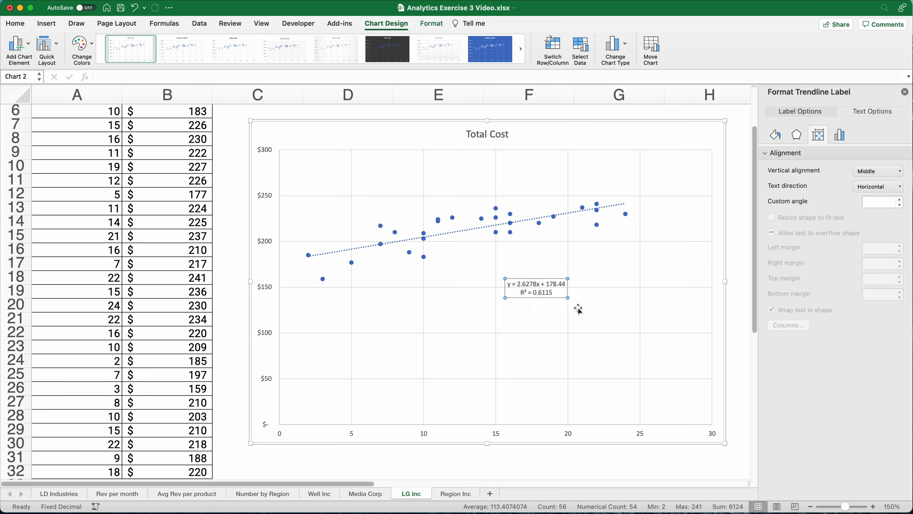
left_click_drag(567, 297, 607, 320)
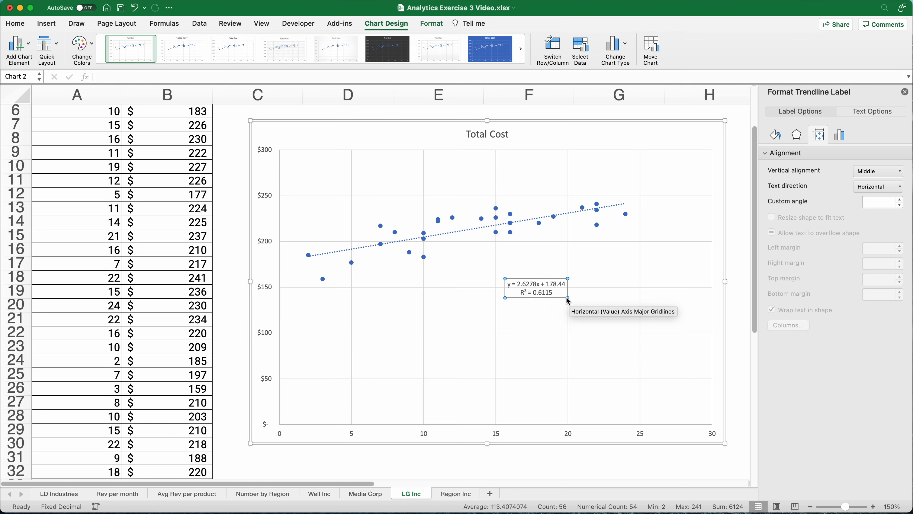
left_click_drag(566, 295, 602, 326)
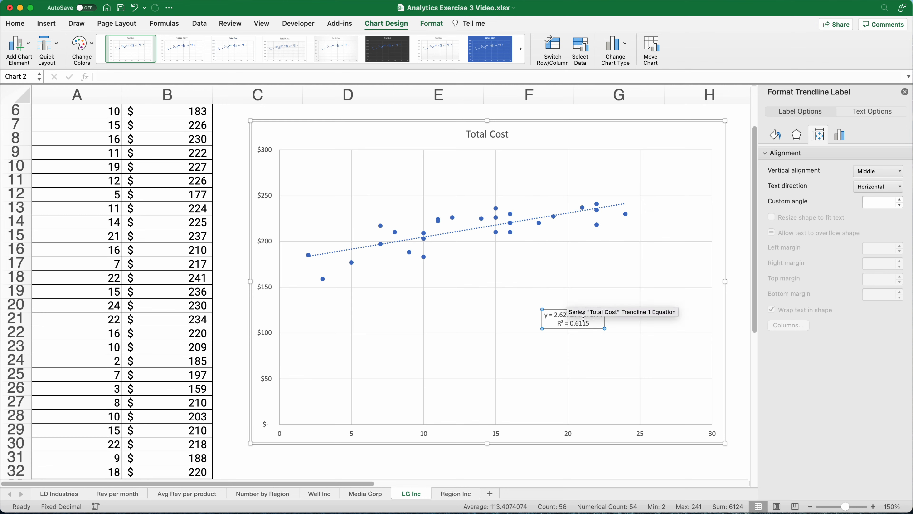
Step: Set the trendline equation and R-squared label text to font size 20 and bold
double_click(566, 320)
double_click(566, 321)
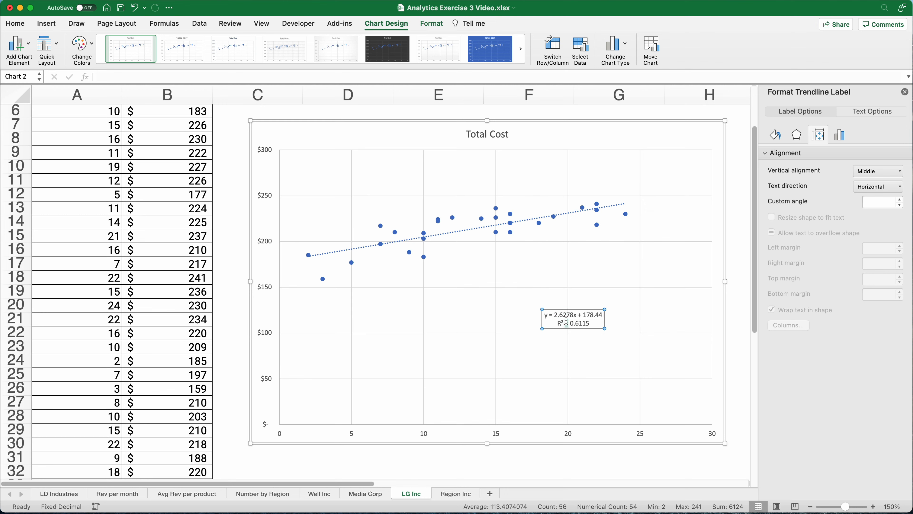
double_click(567, 320)
triple_click(566, 320)
left_click(566, 320)
triple_click(567, 321)
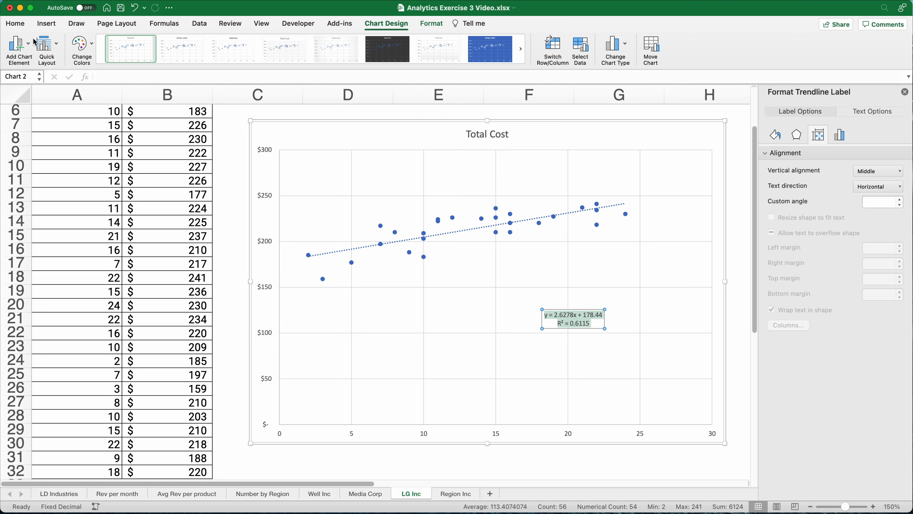
left_click(18, 27)
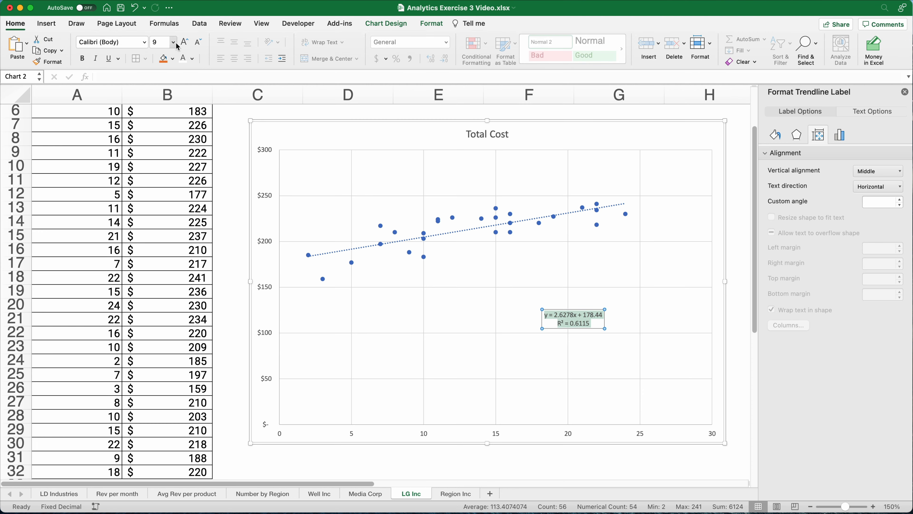
left_click(173, 42)
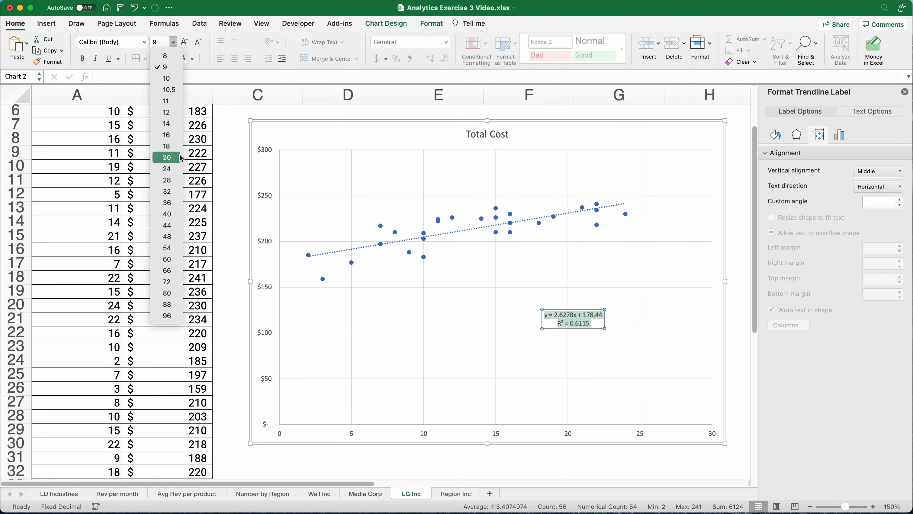
left_click(167, 157)
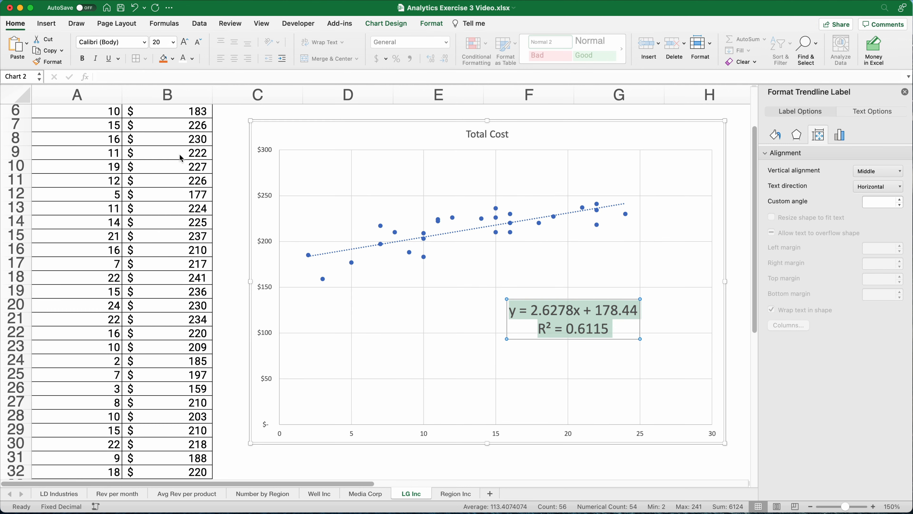
key("super+b")
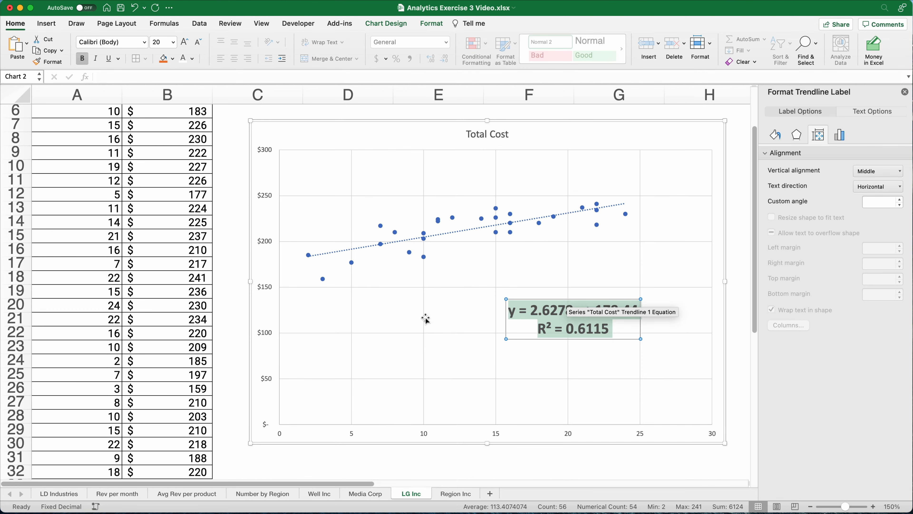
Step: Change the scatter chart's title to "Hours Worked vs. Total Cost"
scroll(478, 144, "up", 5)
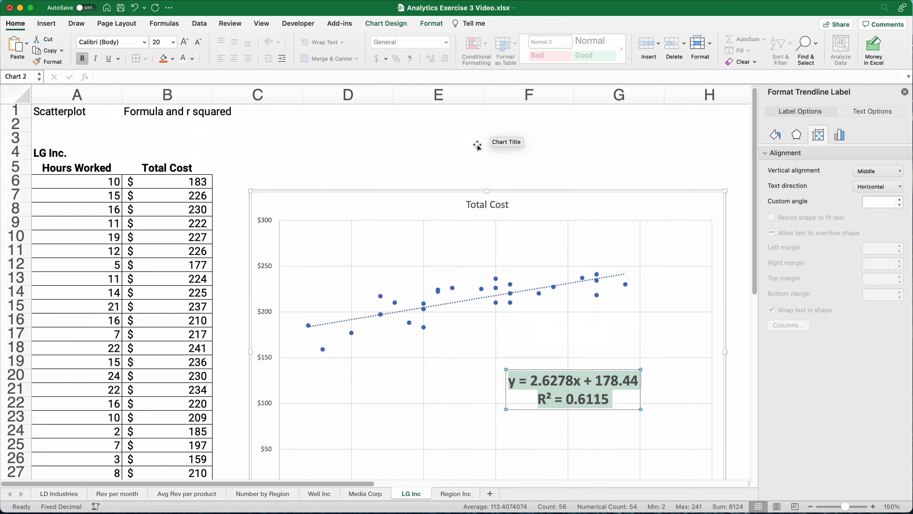
left_click(483, 208)
double_click(483, 207)
triple_click(482, 207)
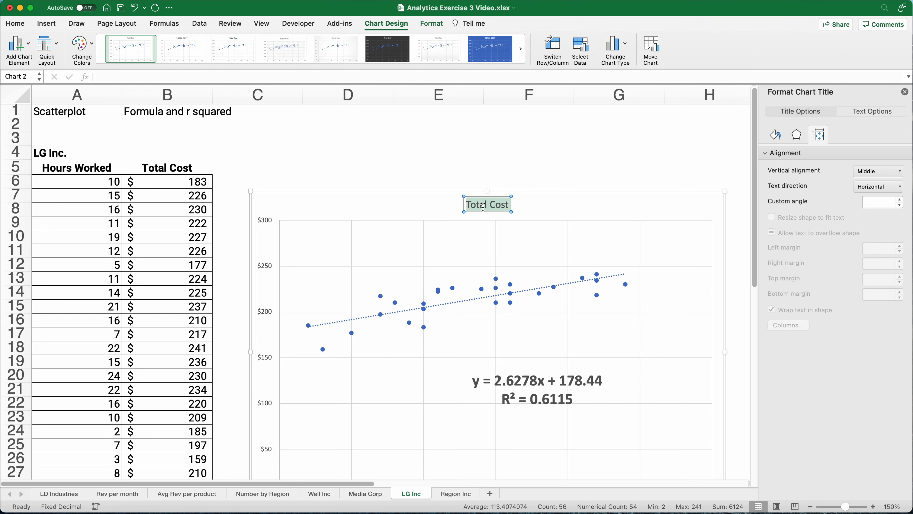
double_click(483, 207)
key("Delete")
key("Delete")
key("Delete")
key("Delete")
key("Delete")
key("Delete")
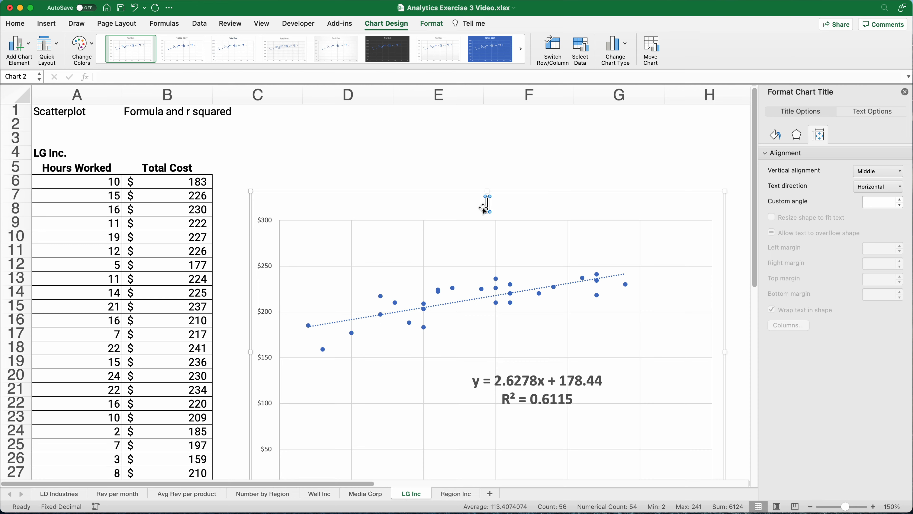
type("Hours Work")
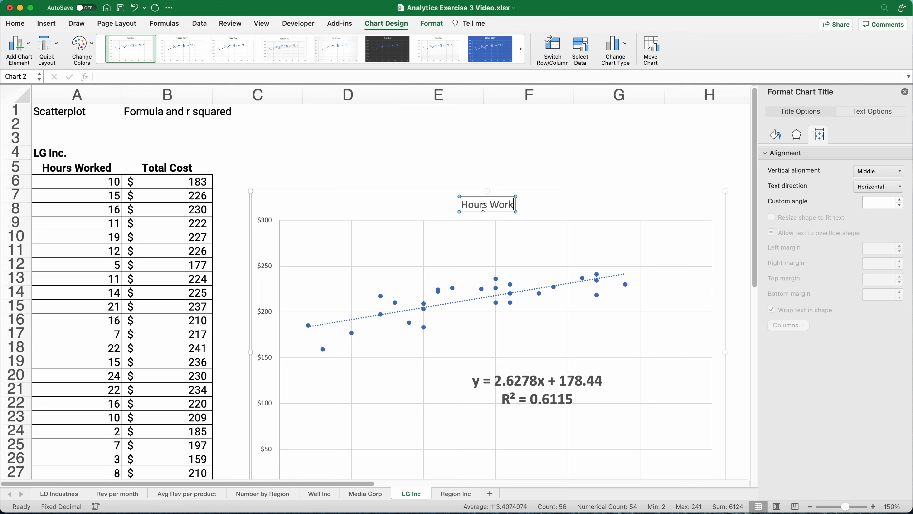
type("ed vs.")
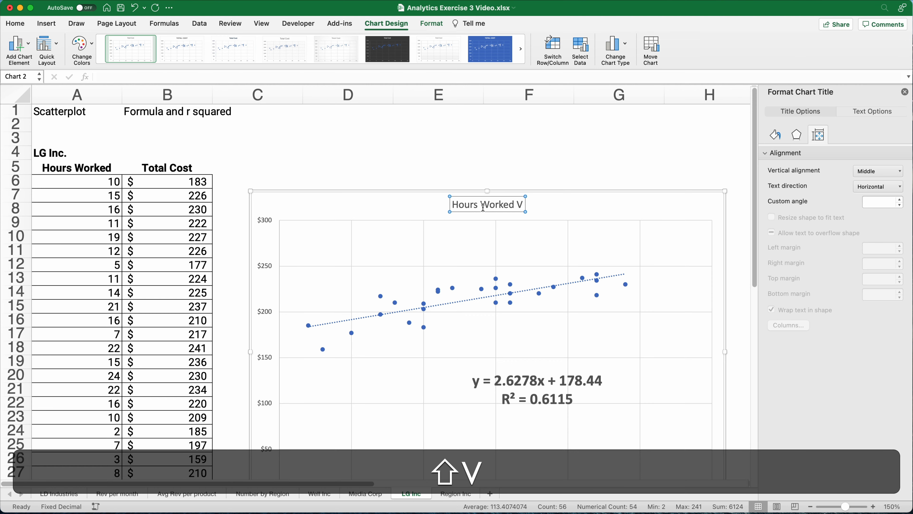
type(" Total")
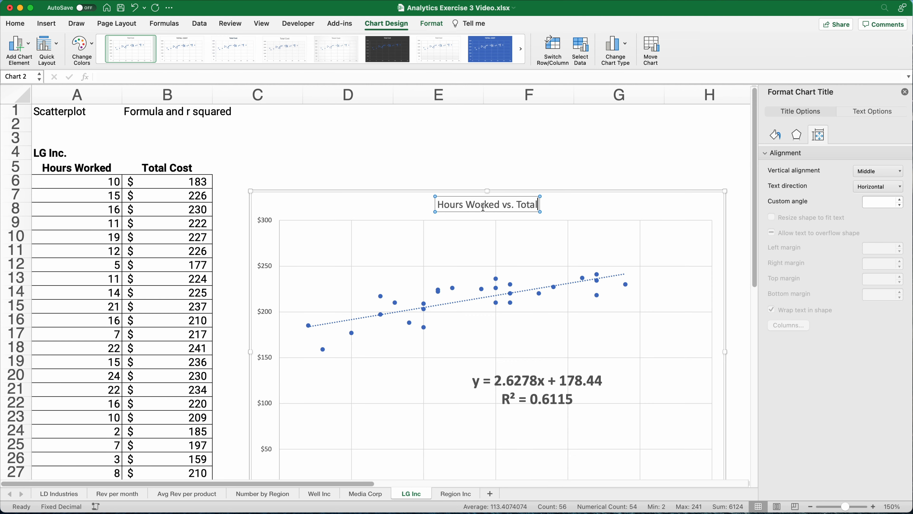
type(" Cost")
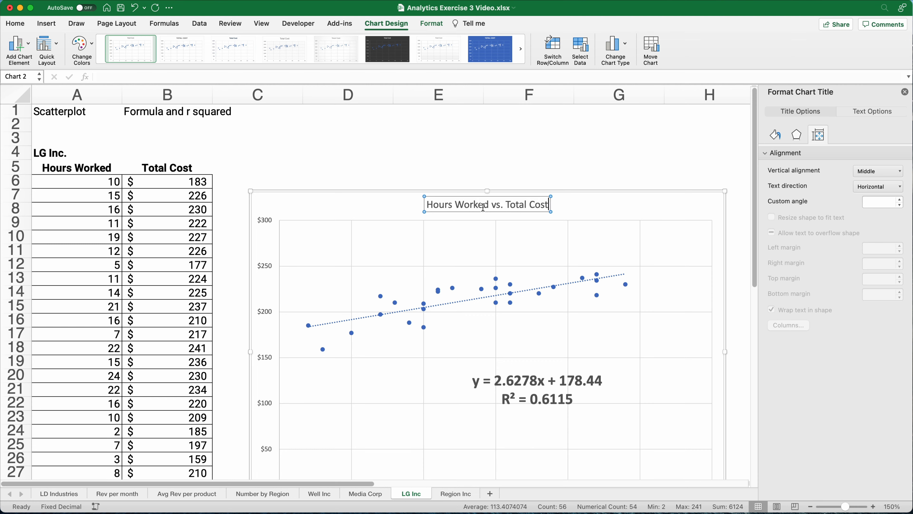
Step: Format the scatter chart's title text as size 24, black and bold
triple_click(482, 207)
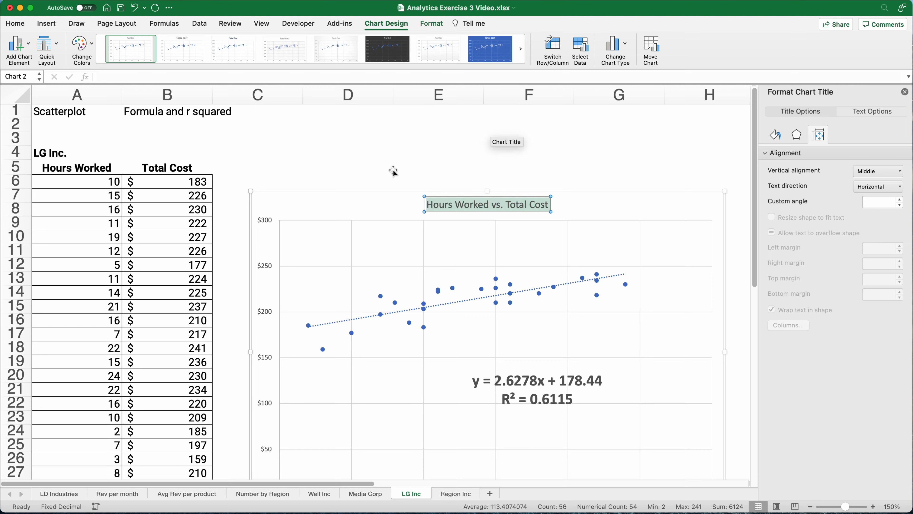
left_click(14, 24)
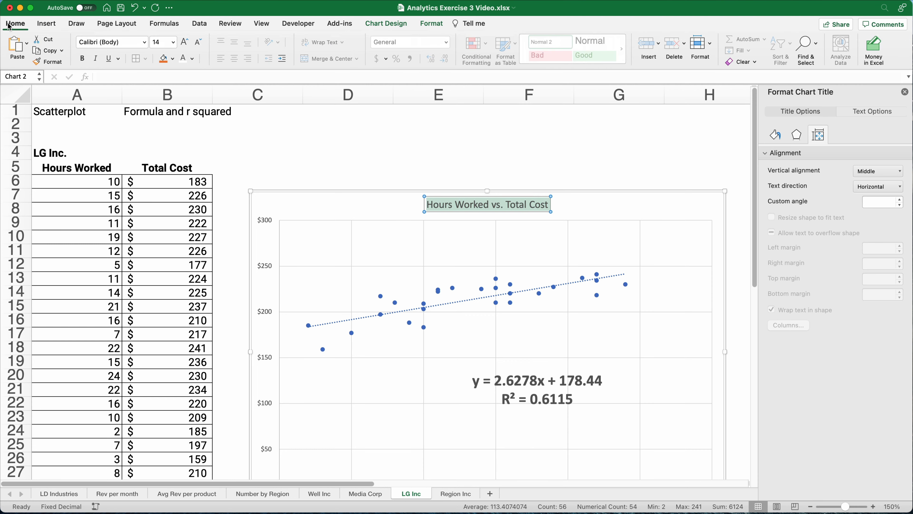
left_click(173, 42)
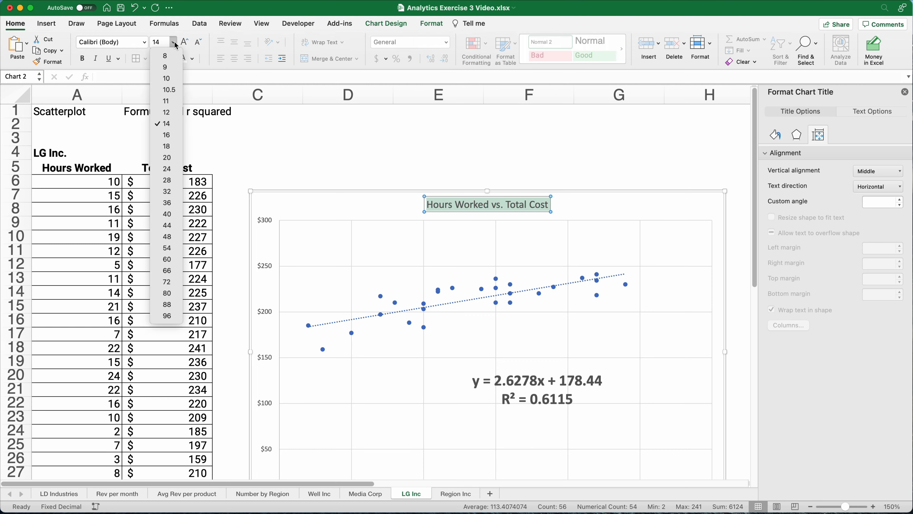
left_click(174, 170)
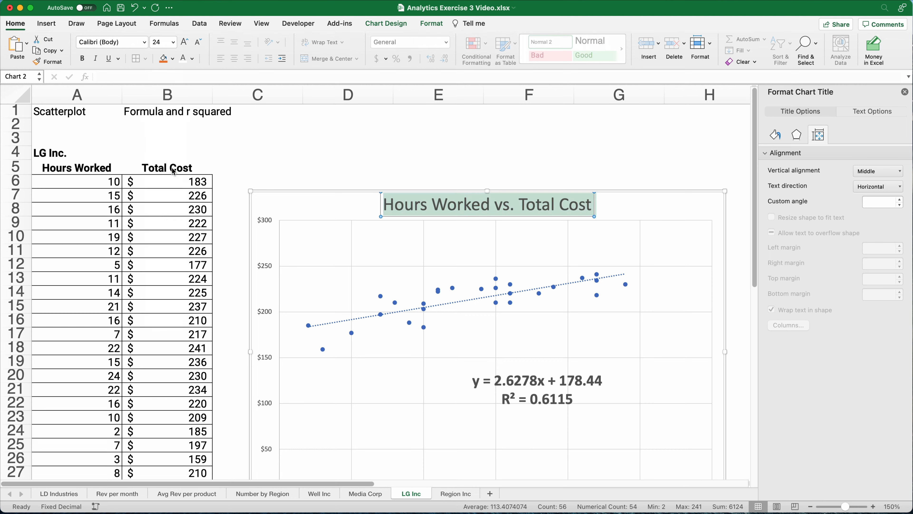
left_click(184, 57)
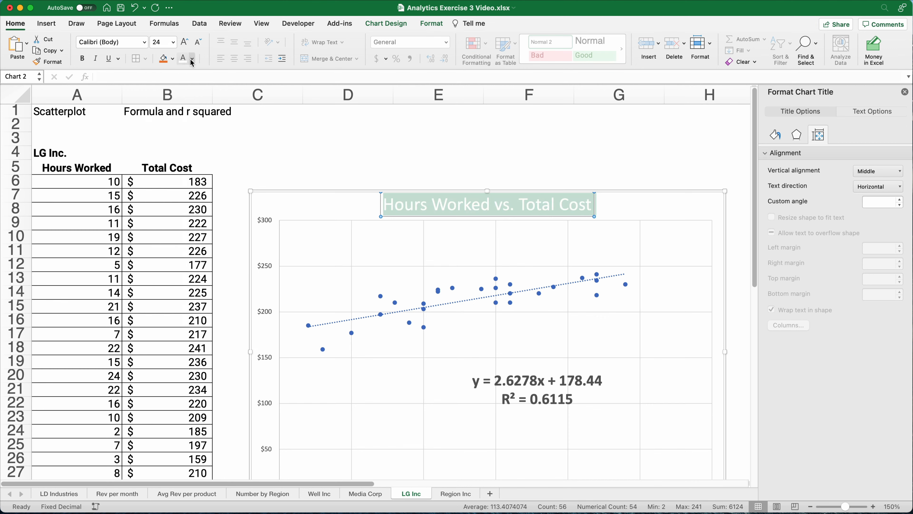
left_click(193, 59)
left_click(205, 81)
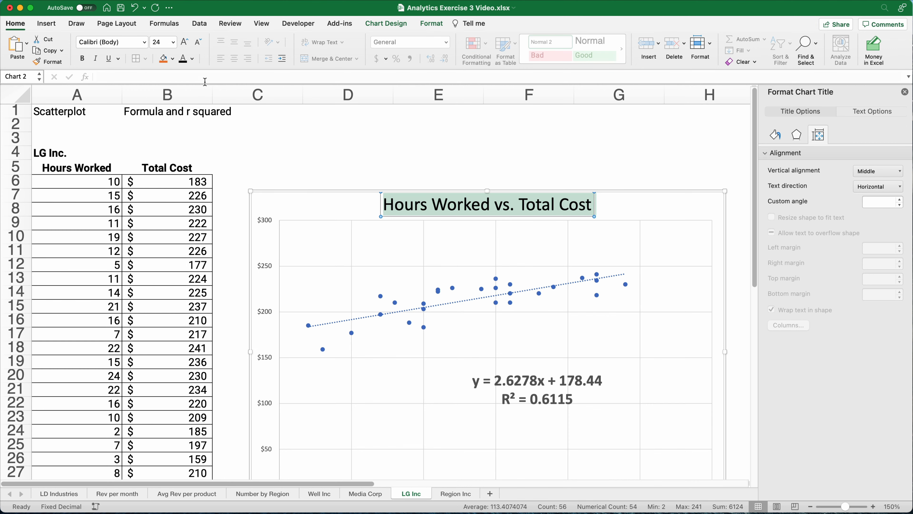
key("super+b")
left_click(363, 152)
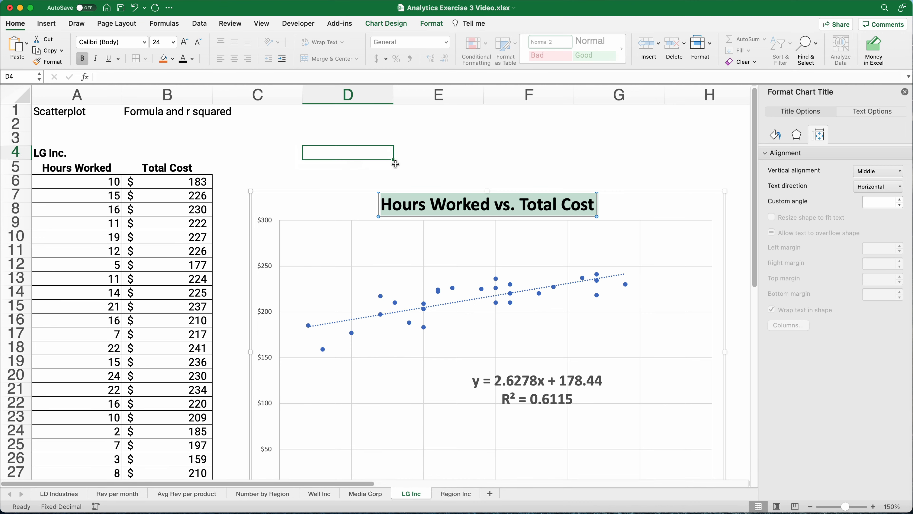
Step: Move the trendline equation and R-squared label slightly lower, between the $100 and $50 gridlines
scroll(396, 164, "down", 1)
scroll(665, 212, "down", 2)
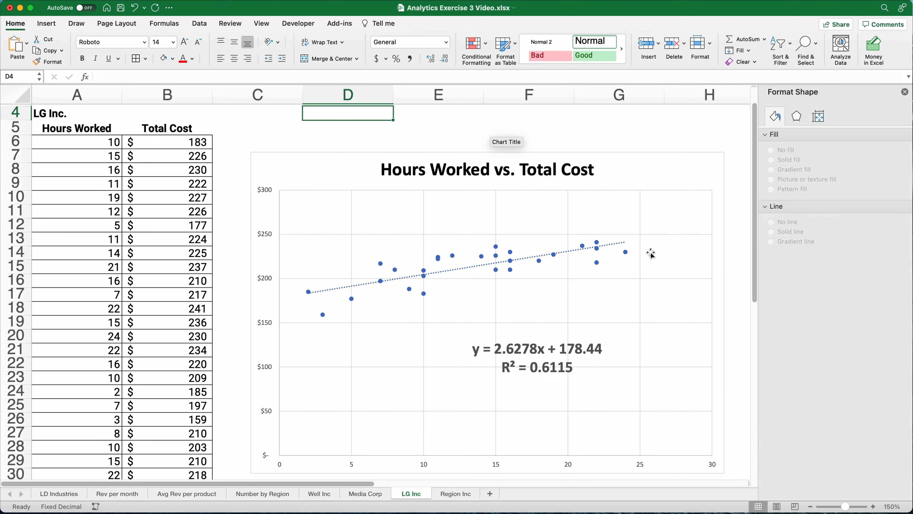
scroll(395, 356, "down", 1)
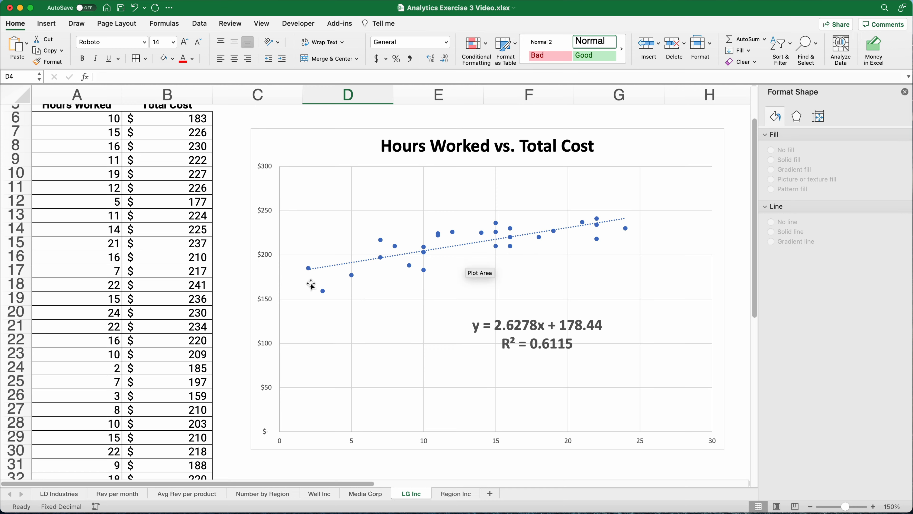
left_click_drag(579, 347, 577, 374)
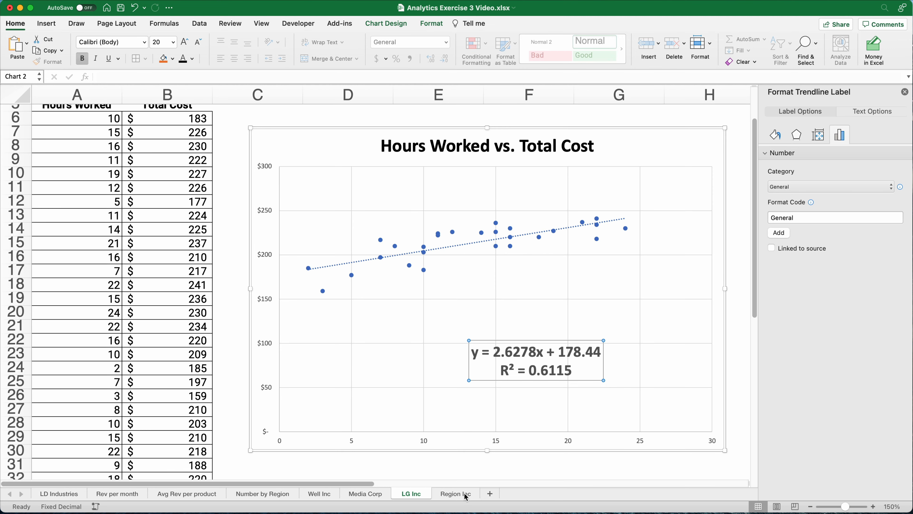
Step: Insert a filled map from the Region Inc sheet's State and Revenue table (A5:B13) and enlarge it to fill the space beside the table
left_click(456, 494)
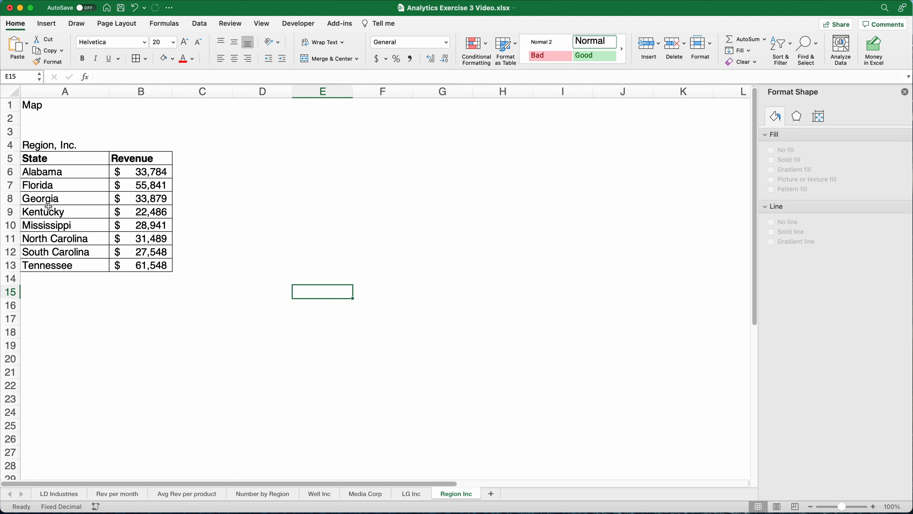
left_click_drag(40, 163, 131, 261)
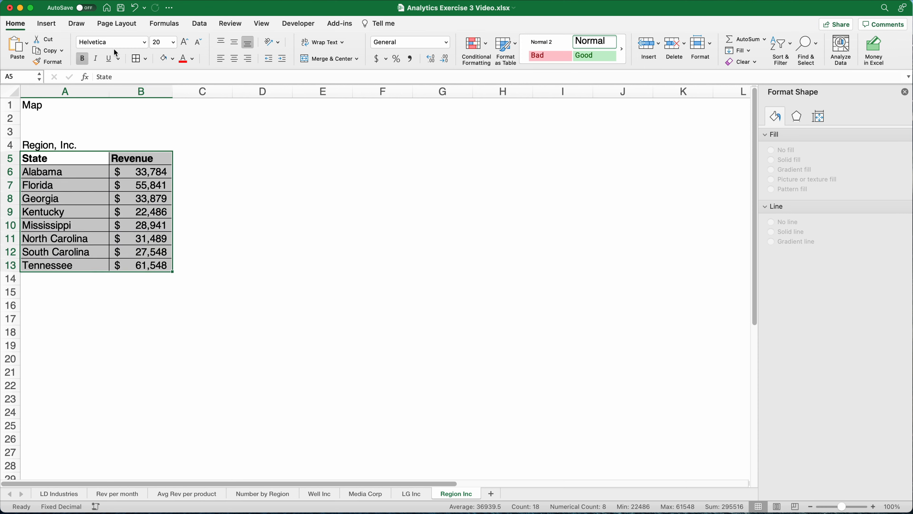
left_click(53, 26)
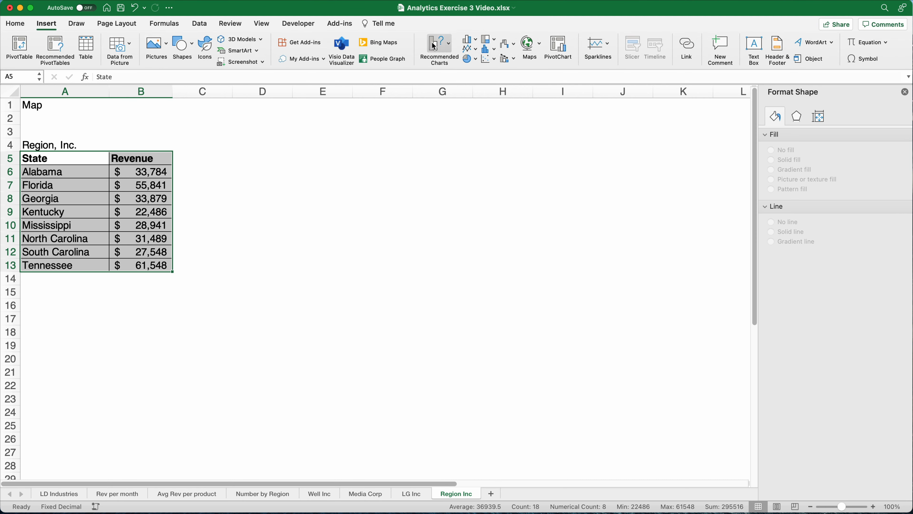
left_click(445, 47)
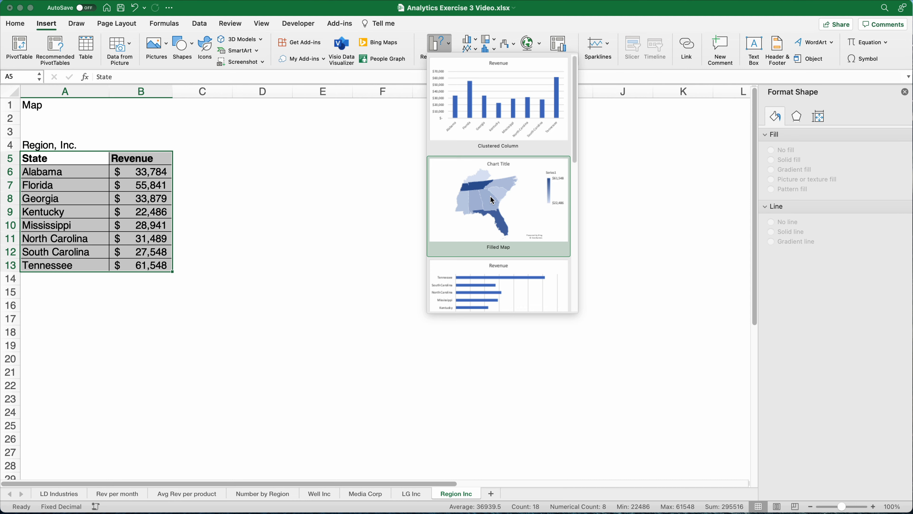
left_click(392, 194)
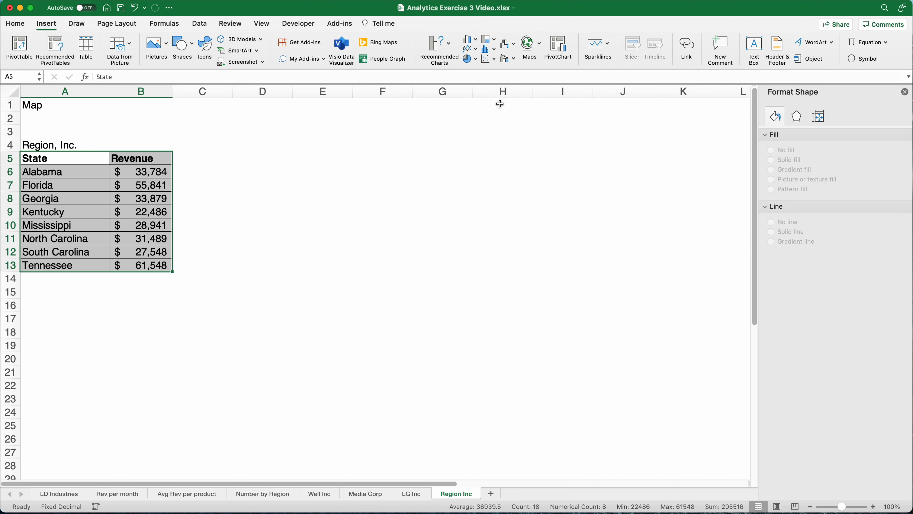
left_click(540, 43)
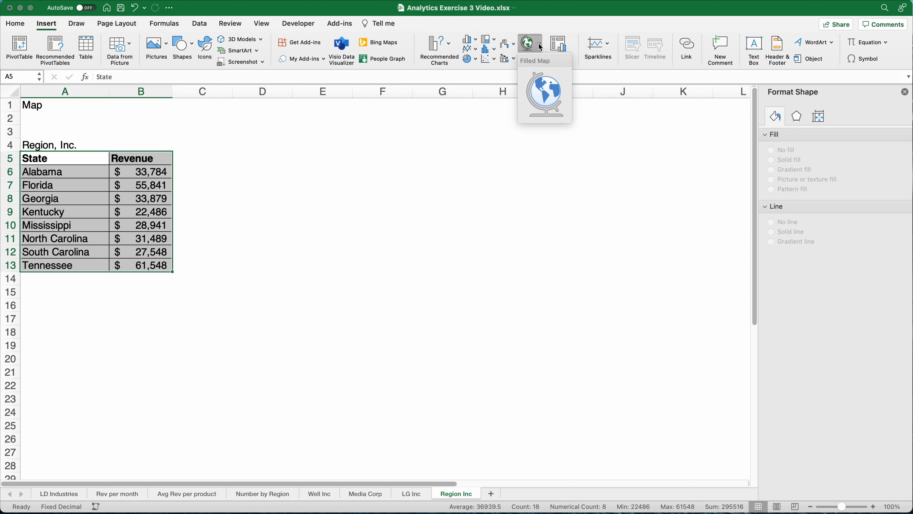
left_click(542, 90)
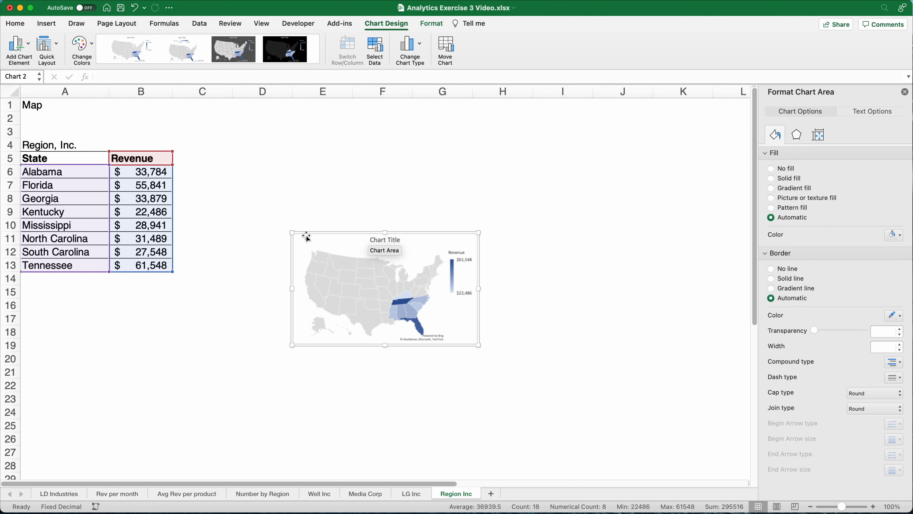
left_click_drag(292, 233, 211, 115)
left_click_drag(477, 345, 627, 457)
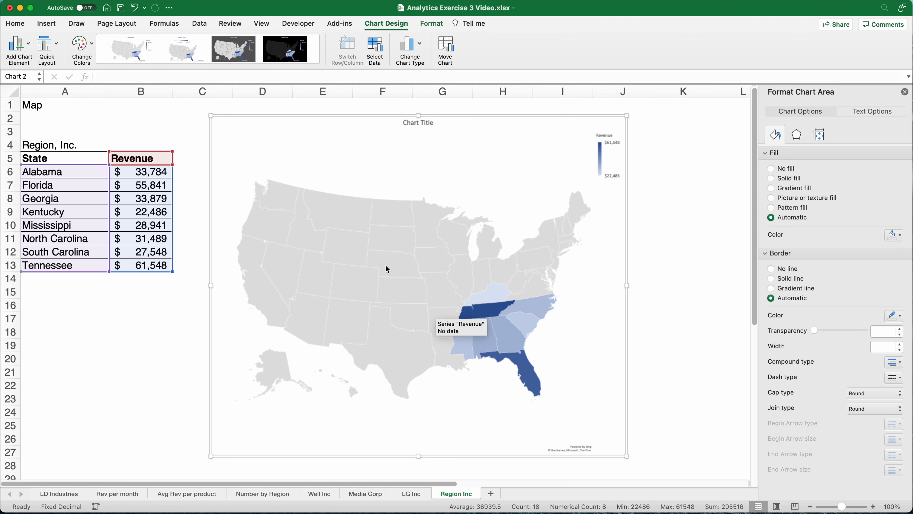
Step: Format the map's Revenue series so the map area shows only regions with data, keeping the automatic projection
right_click(415, 281)
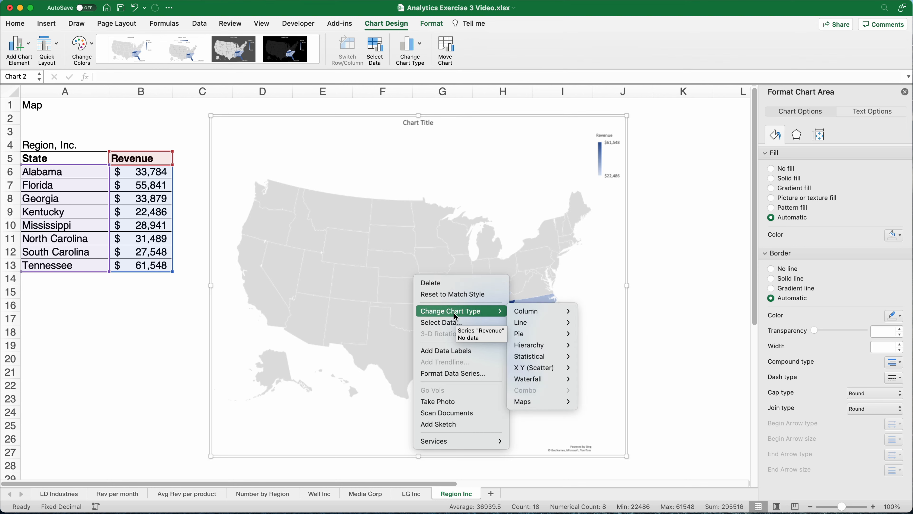
left_click(460, 375)
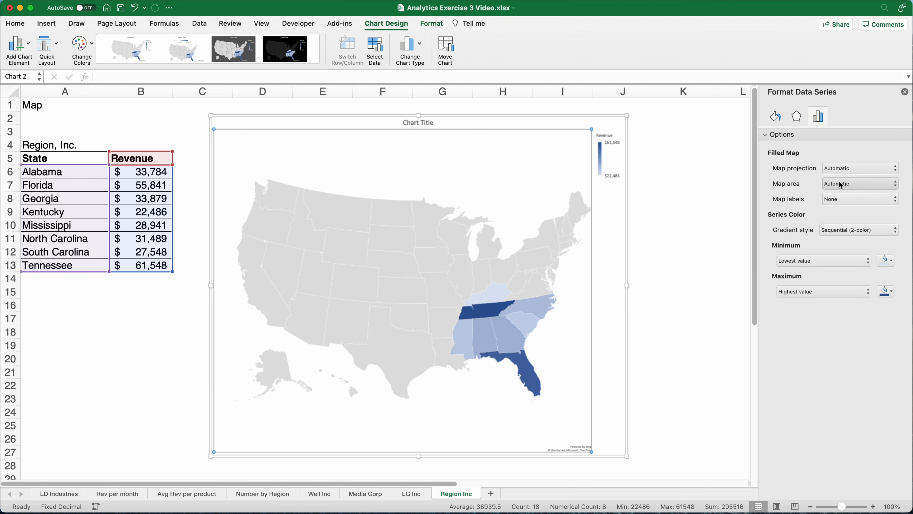
left_click(841, 169)
left_click(843, 174)
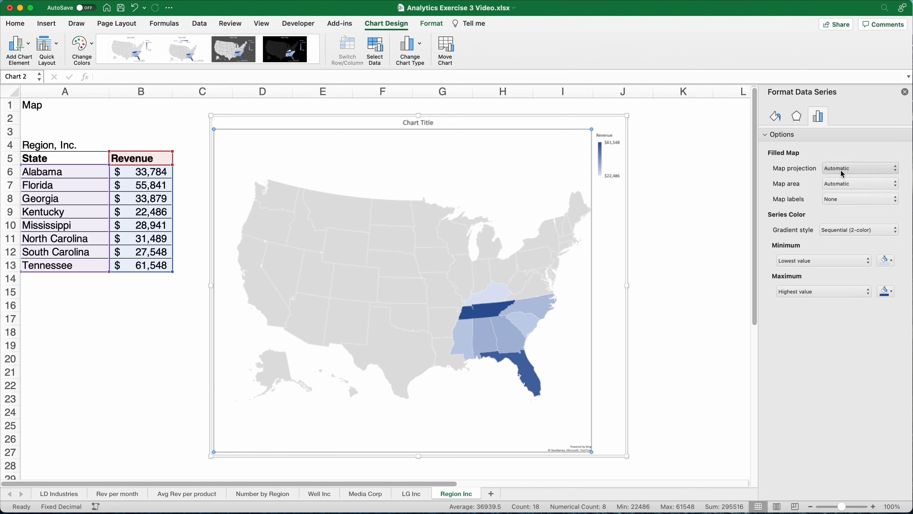
left_click(848, 169)
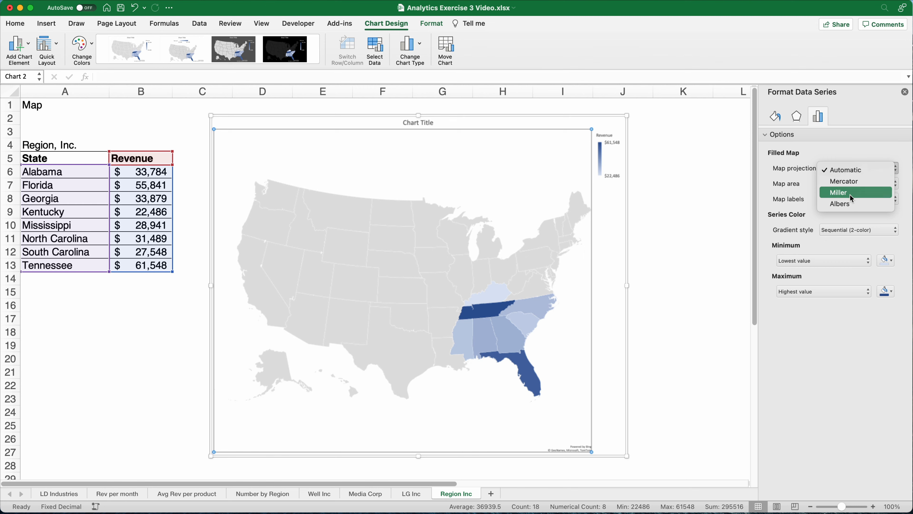
left_click(858, 170)
left_click(852, 184)
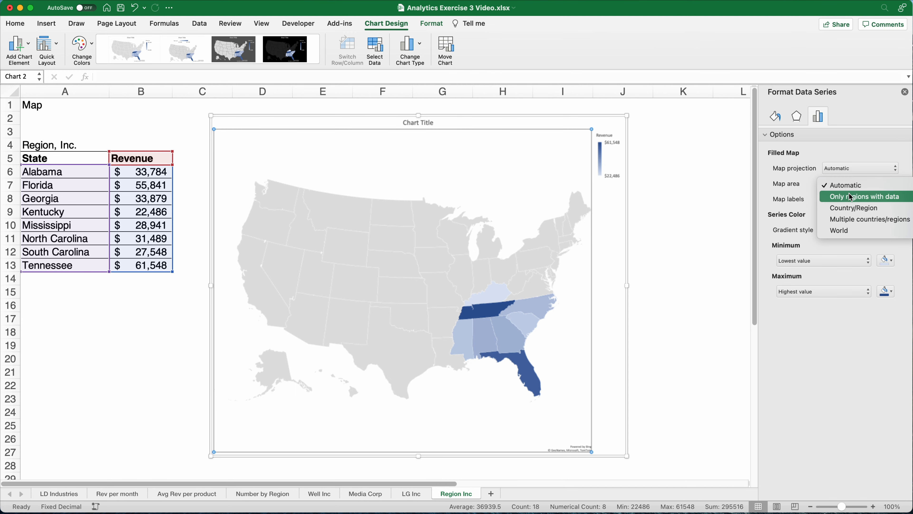
left_click(852, 197)
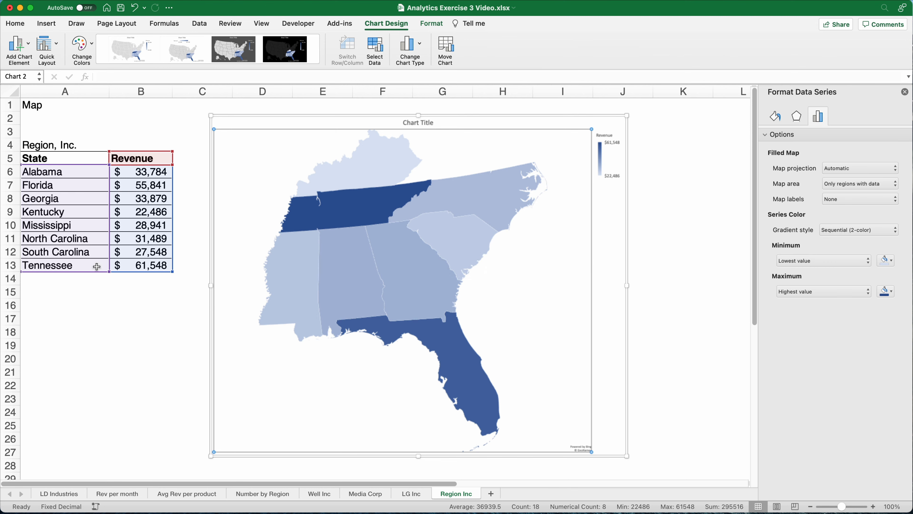
Step: Add revenue data labels to the states on the map and set their font size to 18
right_click(345, 212)
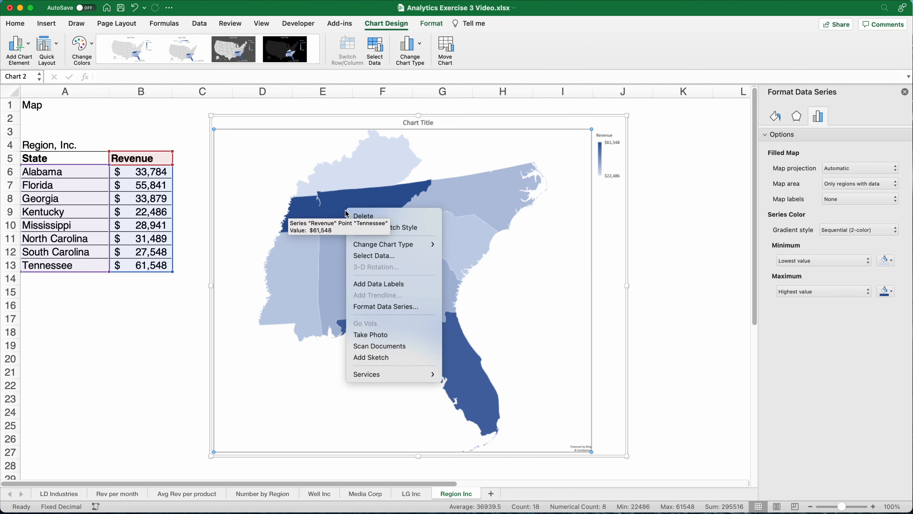
left_click(366, 285)
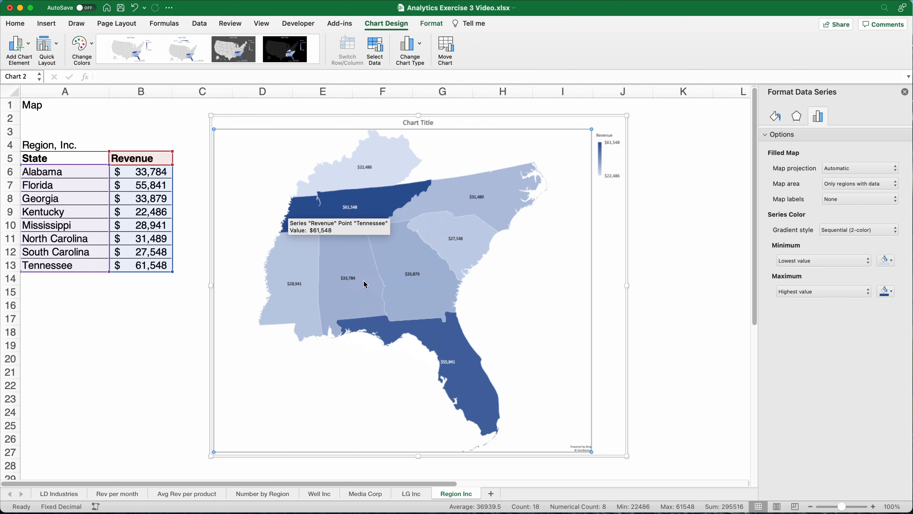
mouse_move(454, 352)
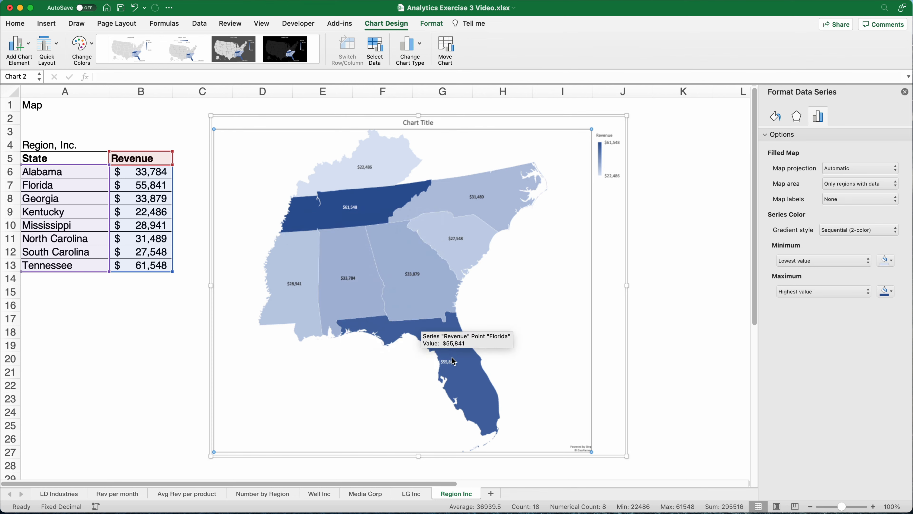
left_click(411, 274)
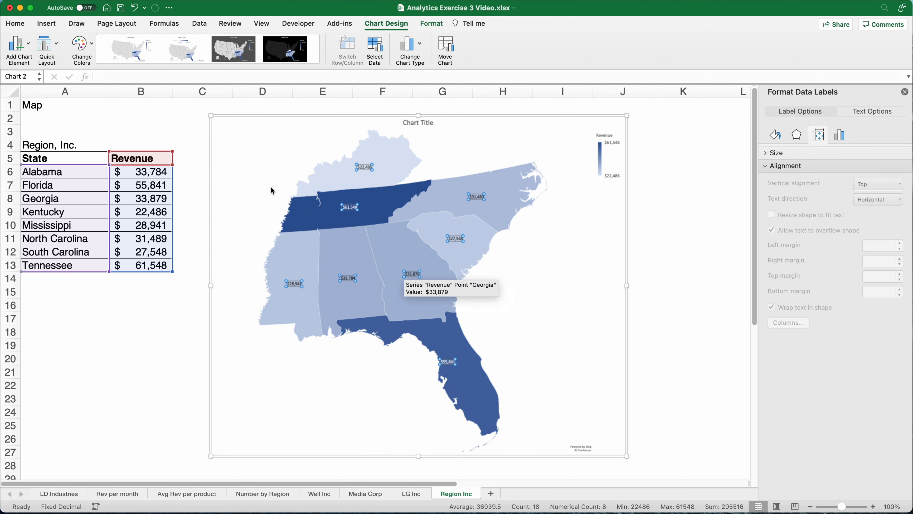
left_click(15, 24)
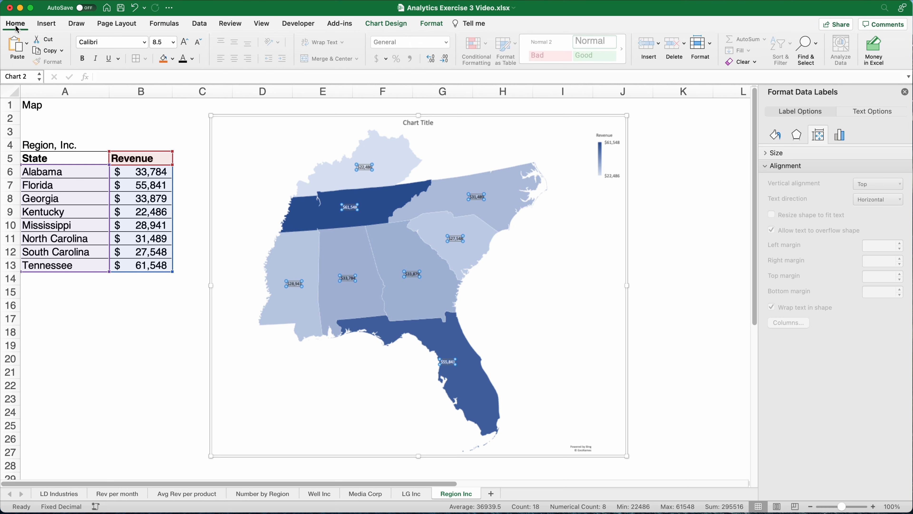
left_click(173, 42)
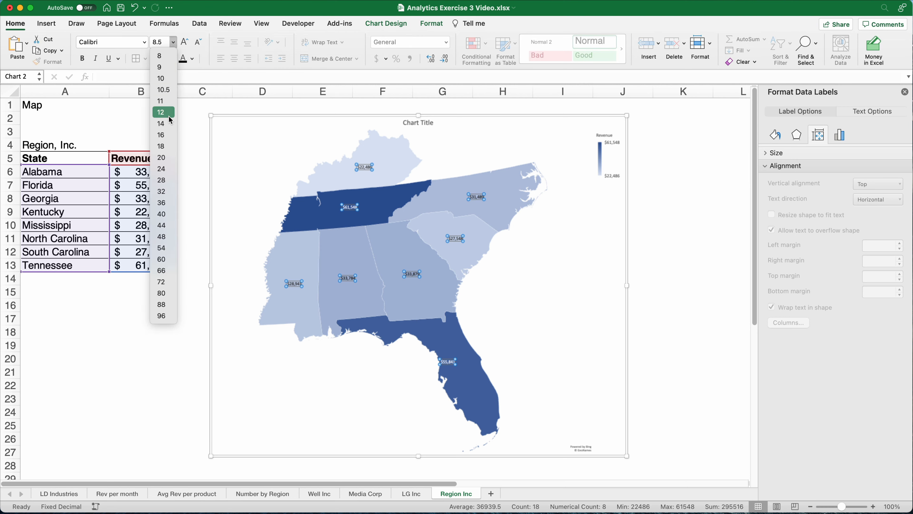
left_click(160, 146)
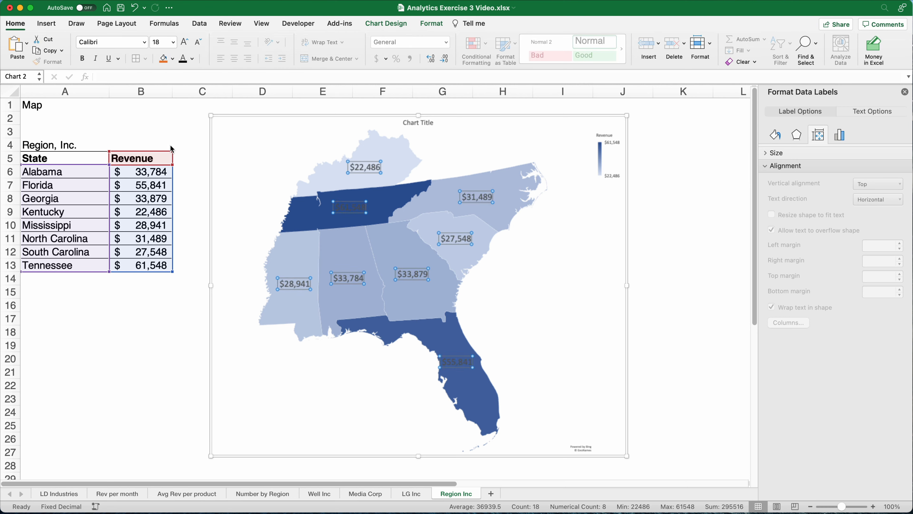
left_click(253, 147)
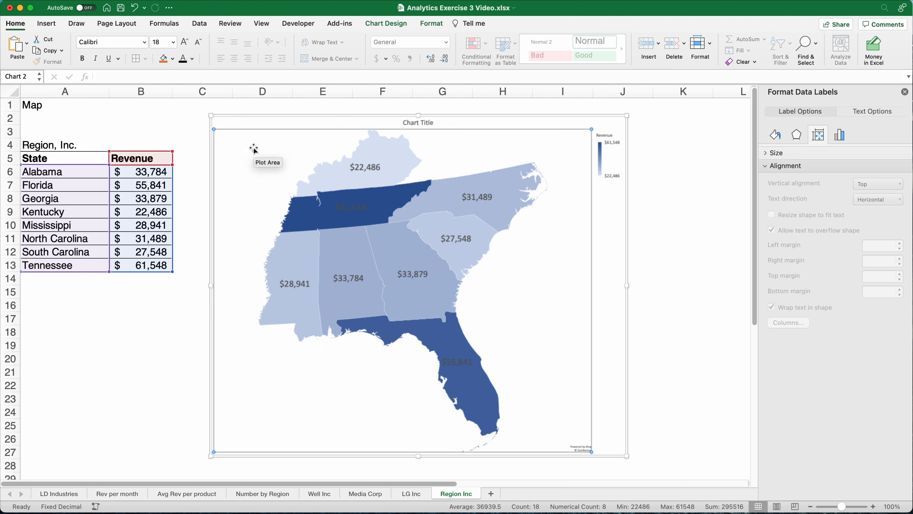
Step: Set the font color of all the map's data labels to white
left_click(351, 212)
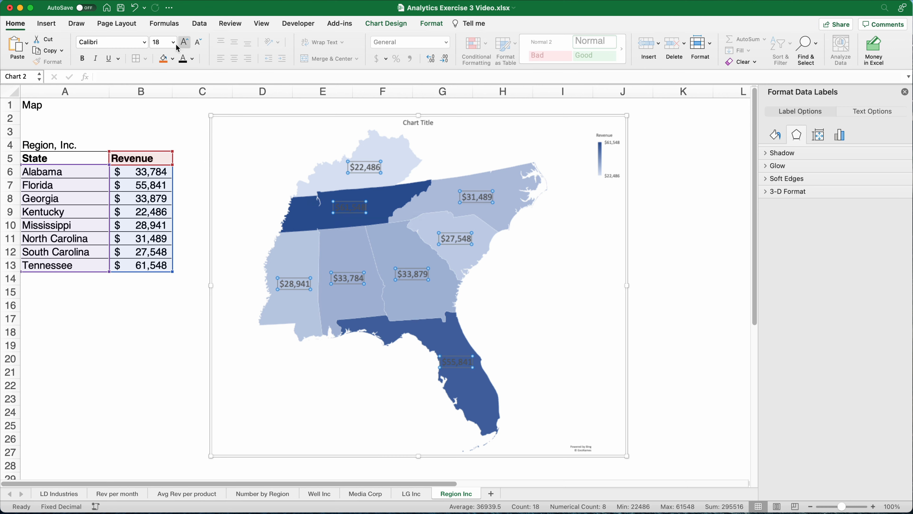
left_click(192, 60)
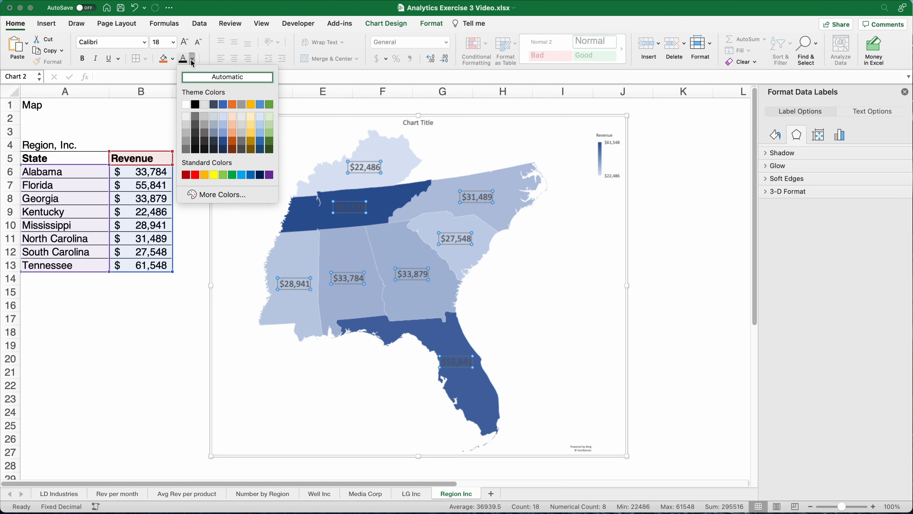
left_click(186, 105)
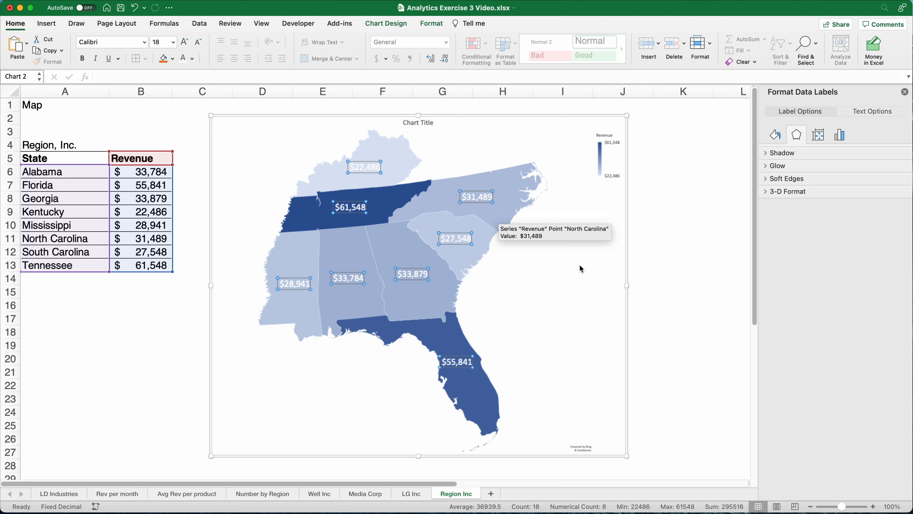
Step: Replace the placeholder title of the Region Inc map chart with "Sales by State"
left_click(579, 285)
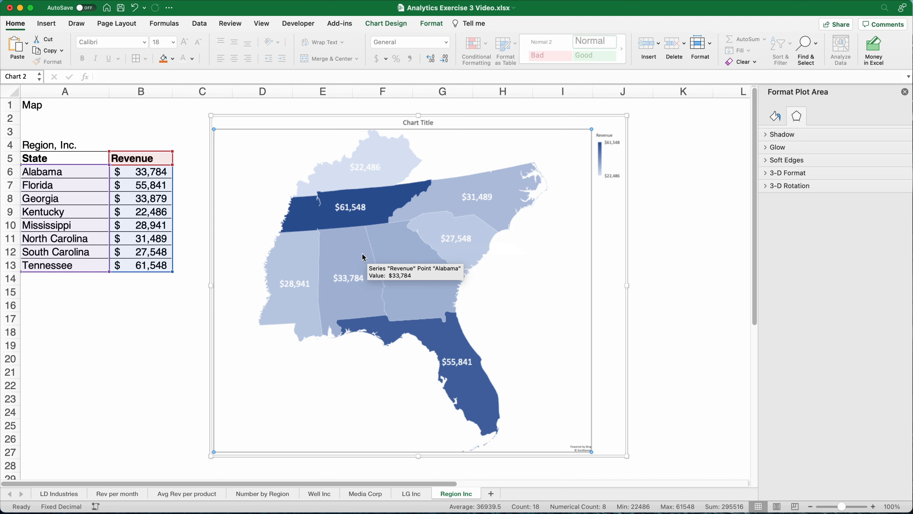
left_click(103, 318)
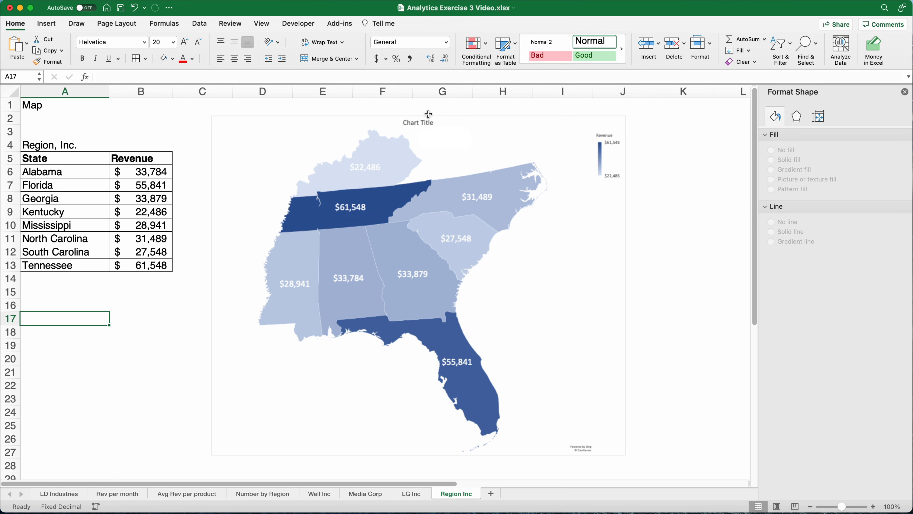
left_click(422, 121)
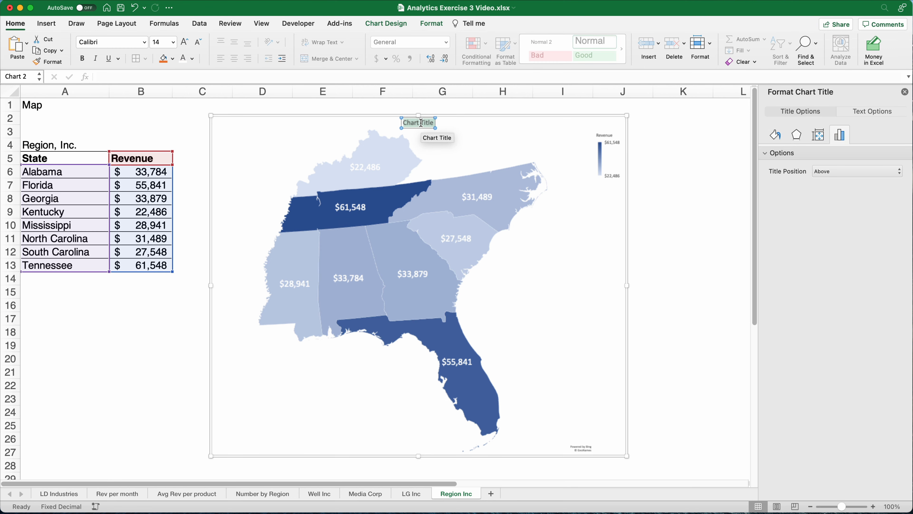
type("Sales by State")
left_click(659, 169)
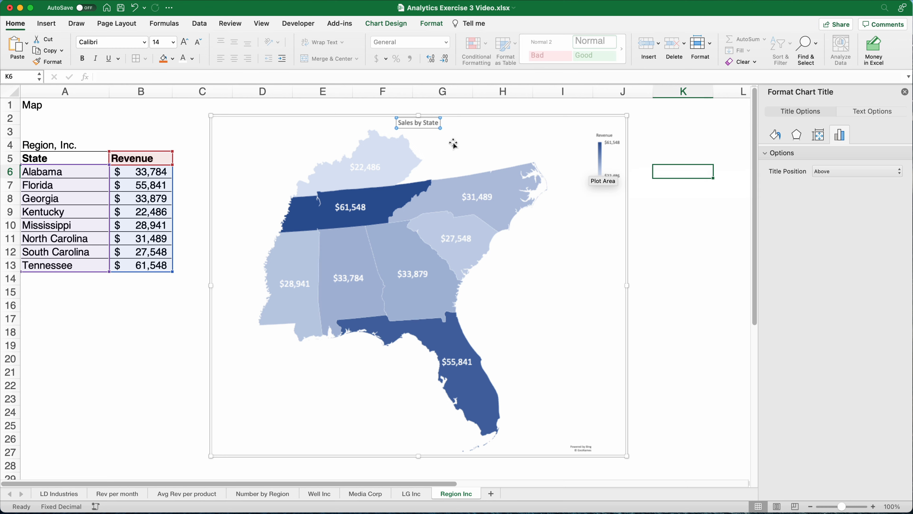
Step: Set the font size of the map's "Sales by State" title to 28
left_click(423, 124)
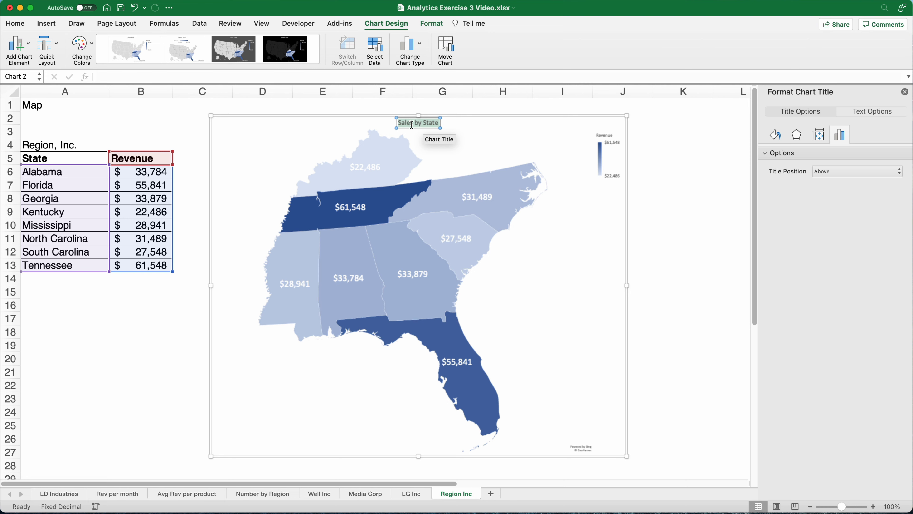
left_click(17, 23)
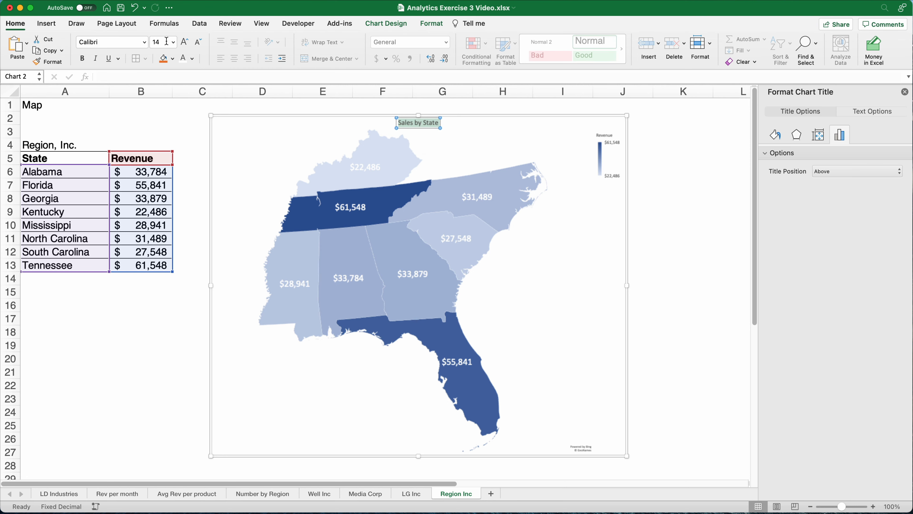
left_click(173, 46)
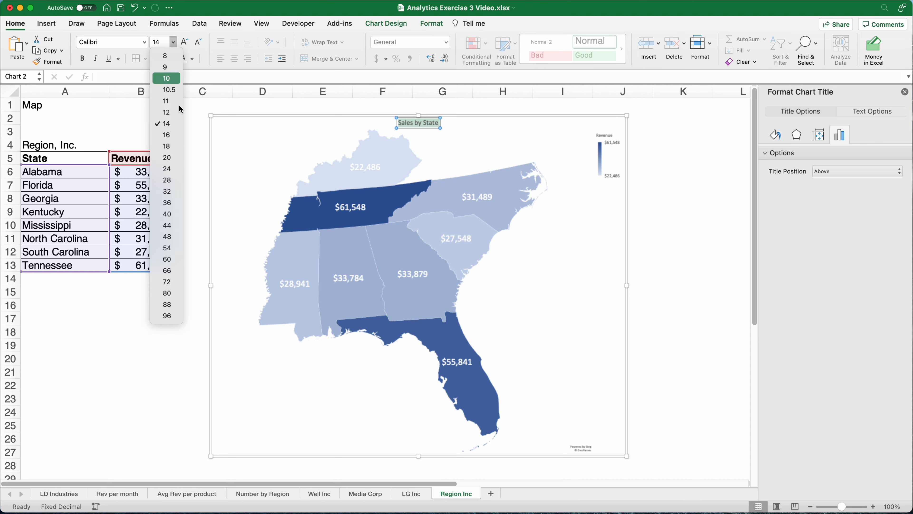
left_click(178, 180)
left_click(705, 253)
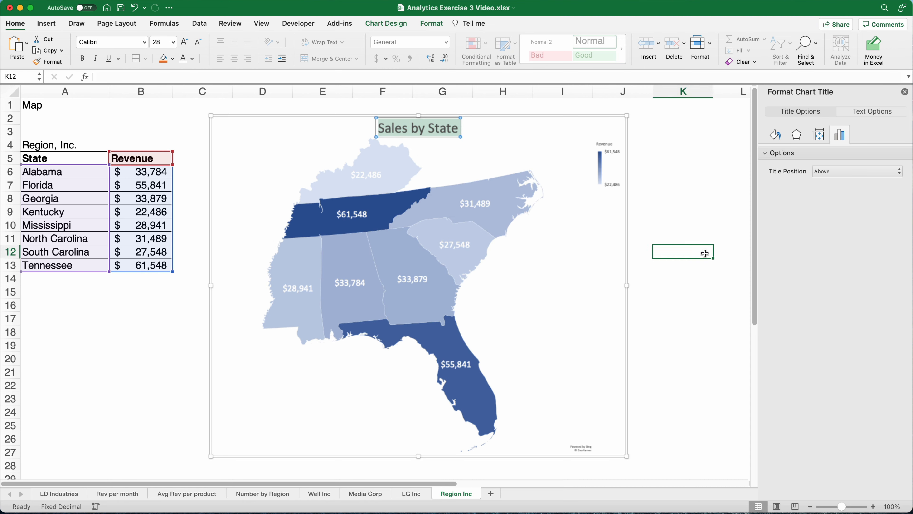